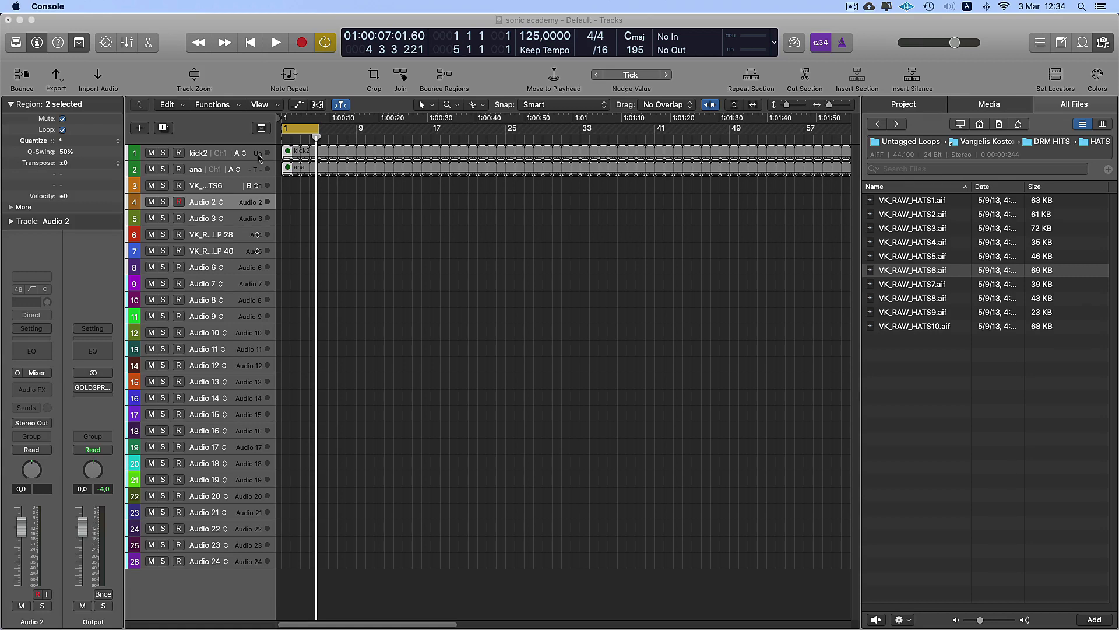
# - Select the kick2 track so its region and kick2 channel strip are shown in the inspector
pyautogui.click(257, 155)
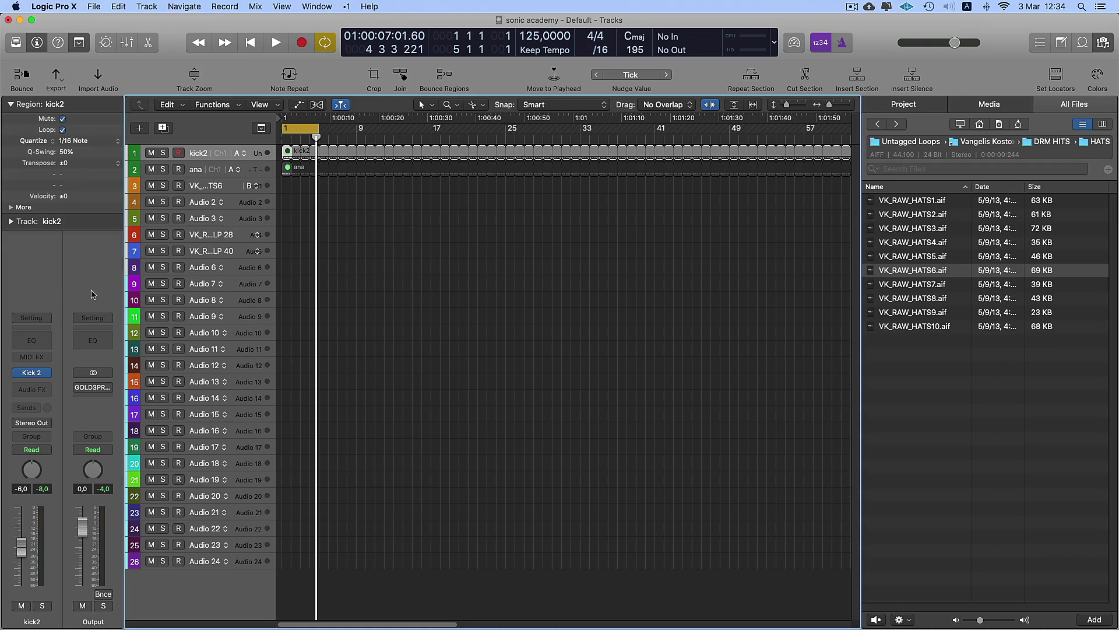
# - Open the Kick 2 instrument on kick2, shift its window left, and enable Distortion
pyautogui.click(33, 376)
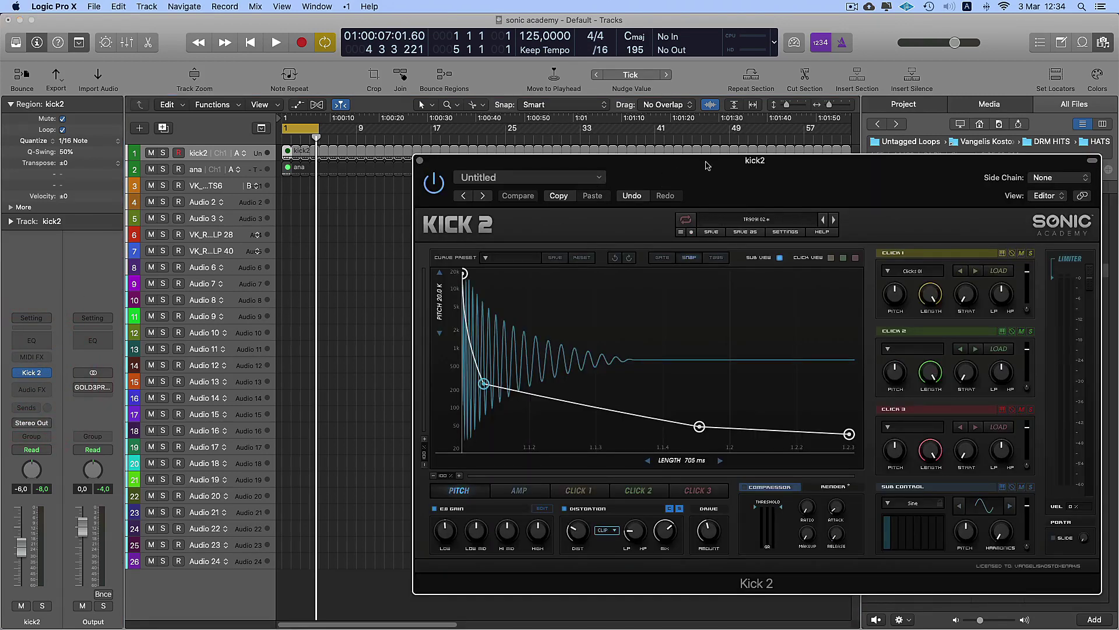
pyautogui.moveTo(711, 167); pyautogui.dragTo(646, 160)
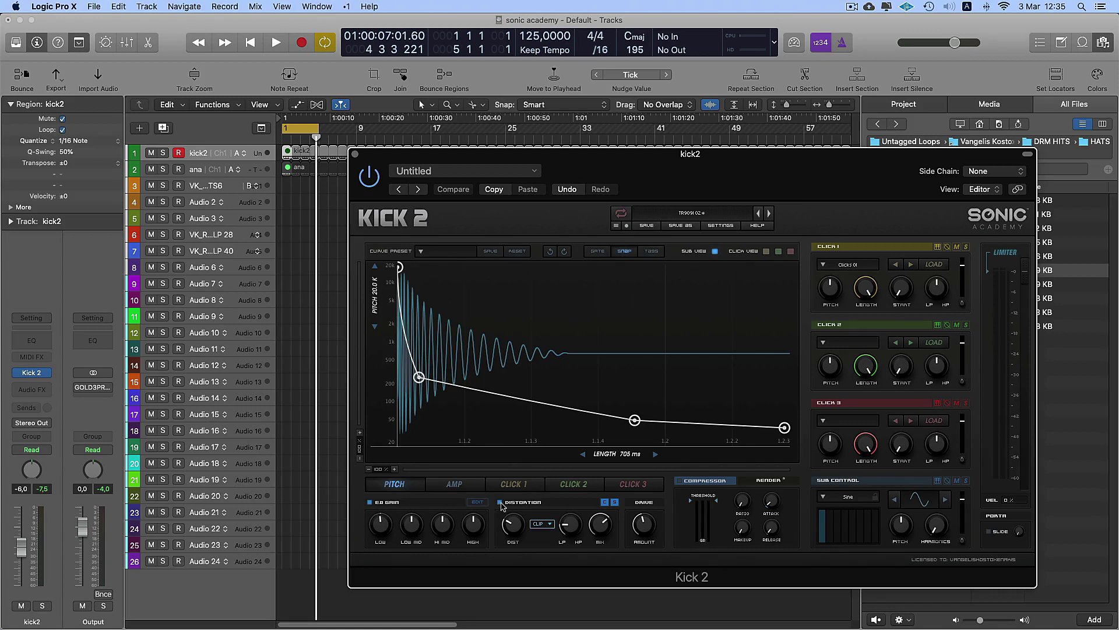
pyautogui.click(500, 502)
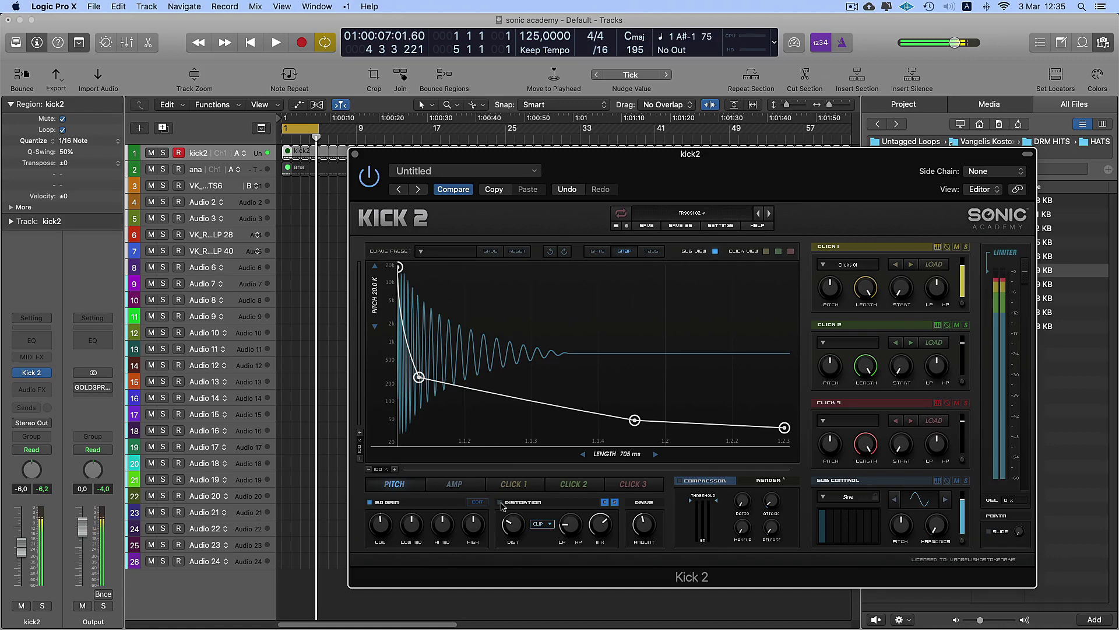
pyautogui.click(500, 502)
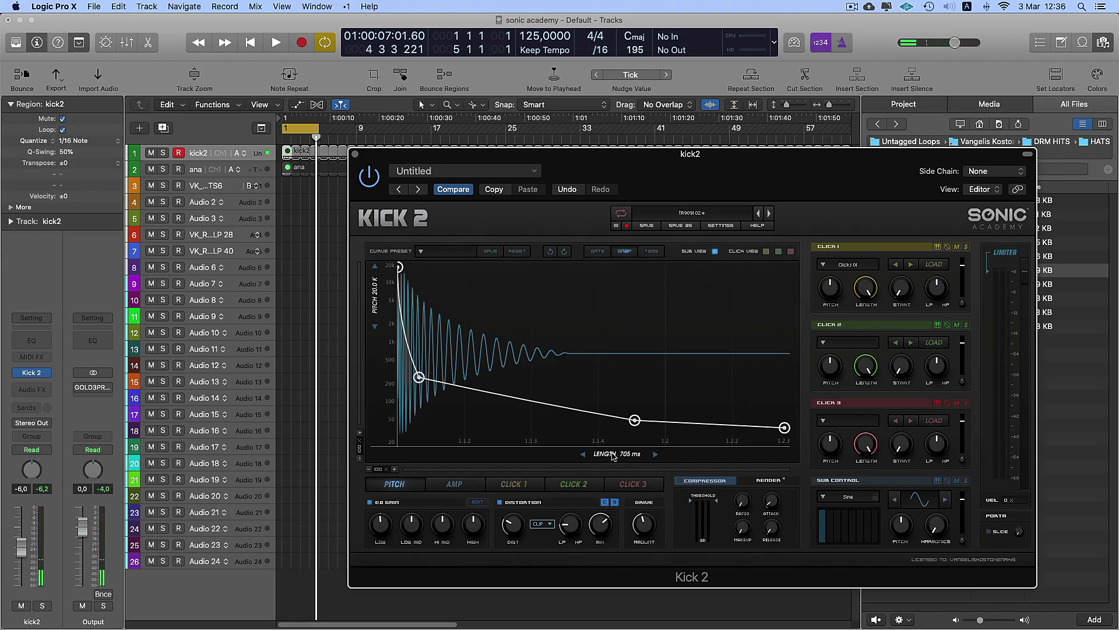
# - Shorten the Kick 2 pitch envelope length to 652 ms and audition muting the Click 1 layer
pyautogui.moveTo(613, 456)
pyautogui.mouseDown()
pyautogui.moveTo(613, 428)
pyautogui.moveTo(615, 458)
pyautogui.mouseUp()
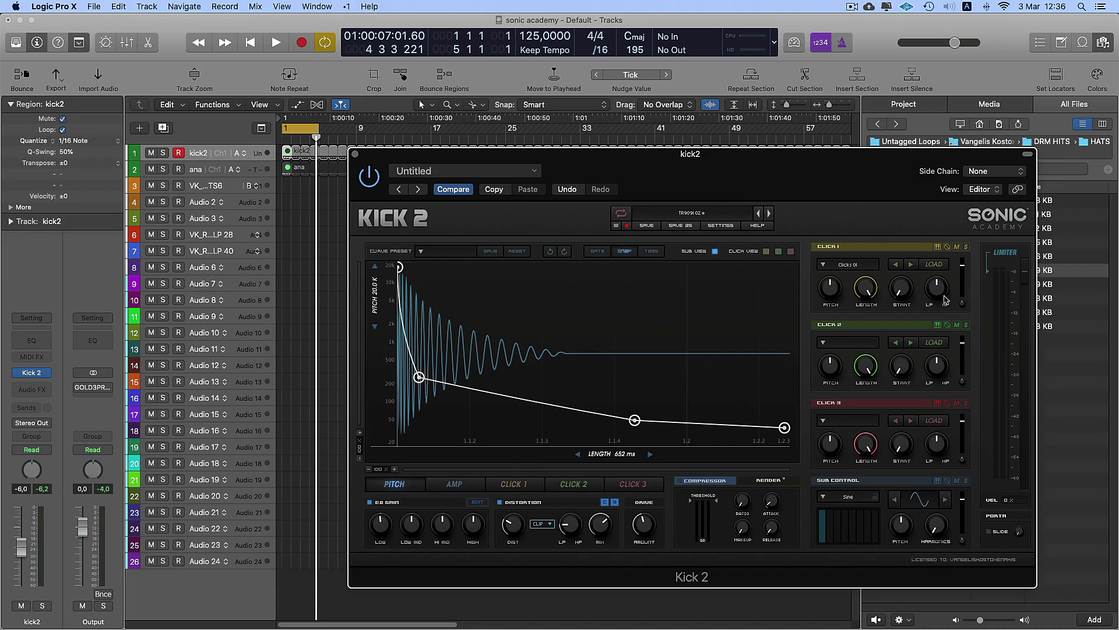
pyautogui.click(956, 246)
pyautogui.click(957, 246)
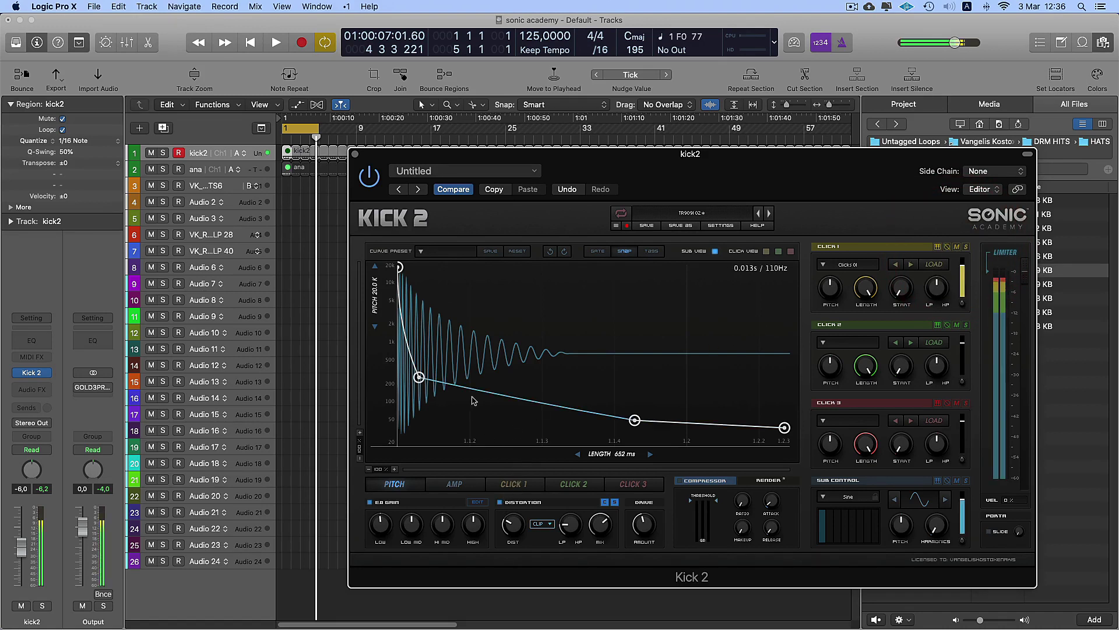
# - Play the kick2 region from the project start, close Kick 2, and select the ana track
pyautogui.click(286, 155)
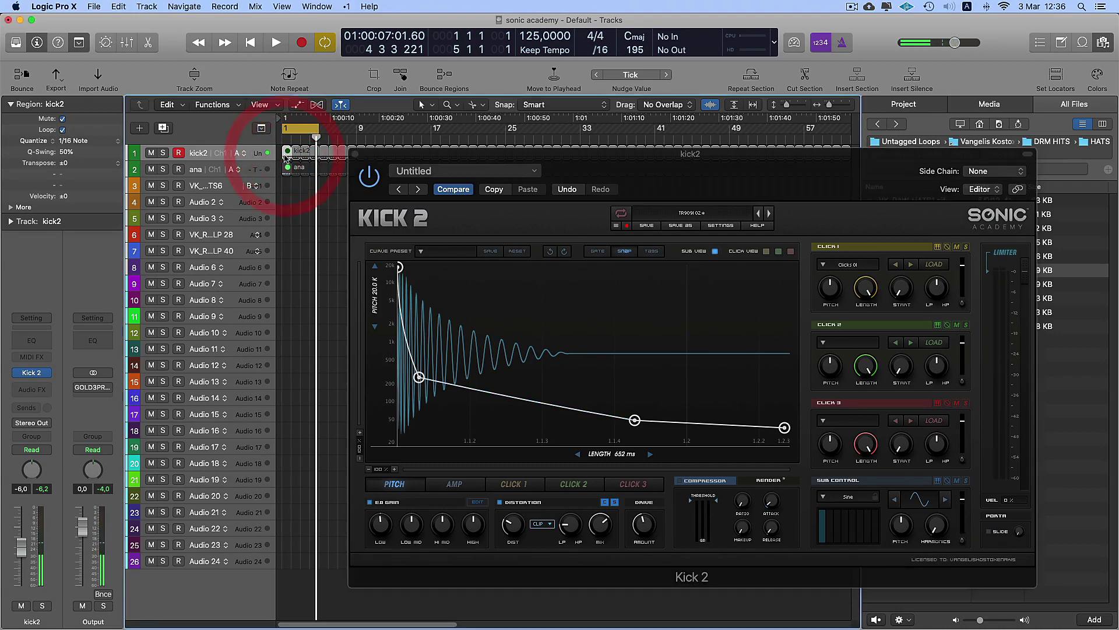
pyautogui.hotkey('ctrl', 'm')
pyautogui.press('space')
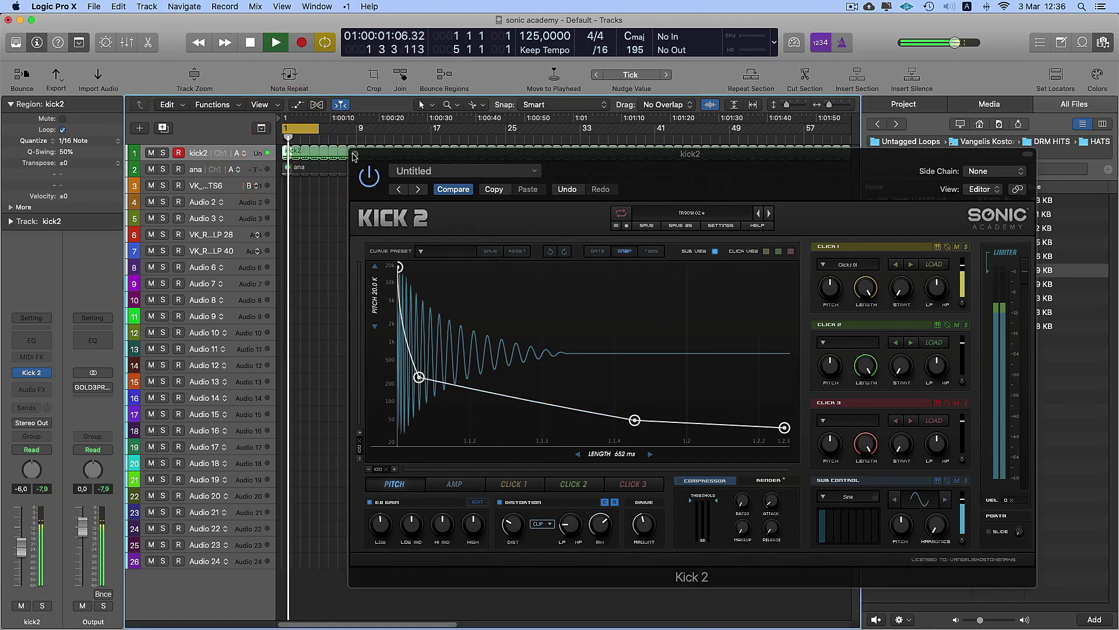
pyautogui.click(353, 155)
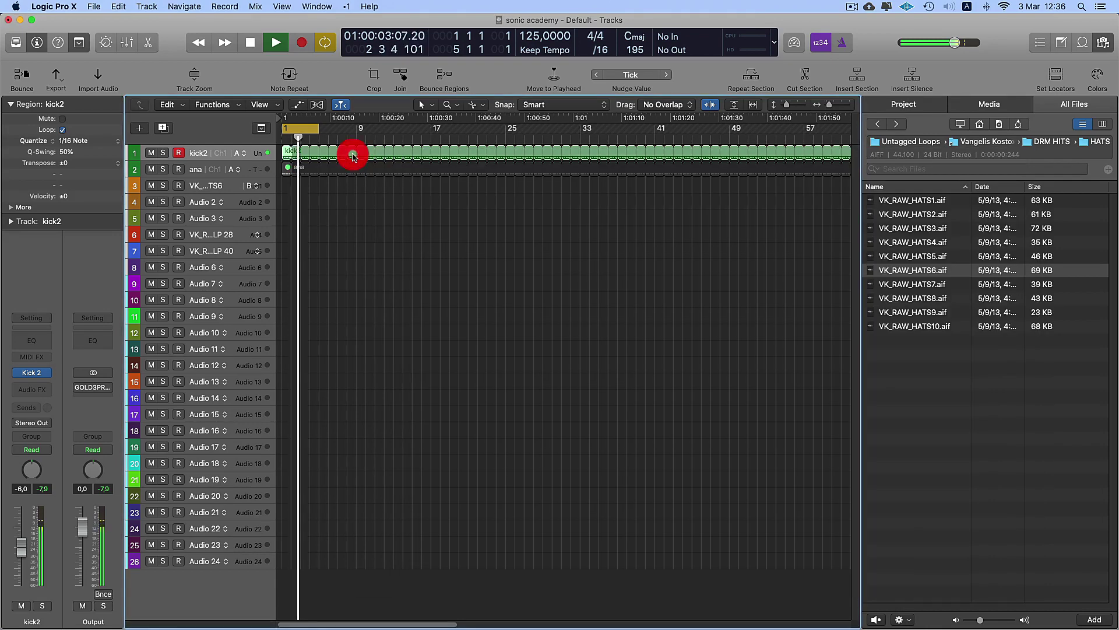
pyautogui.click(198, 169)
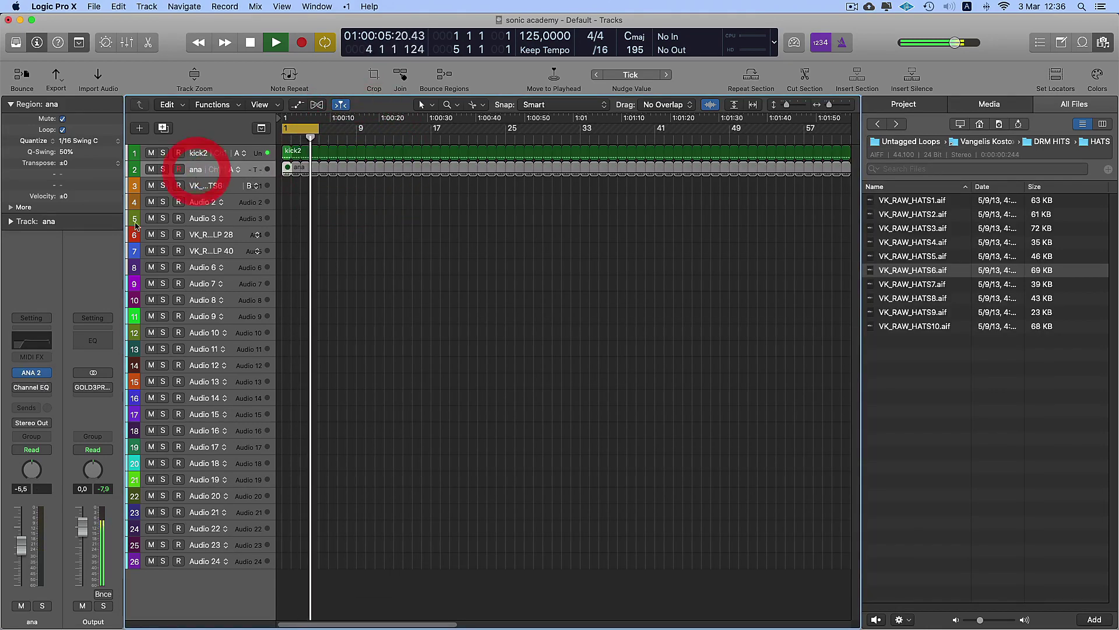
# - Open the ANA 2 synth on the ana track, move its window up-left, and stop playback
pyautogui.click(32, 372)
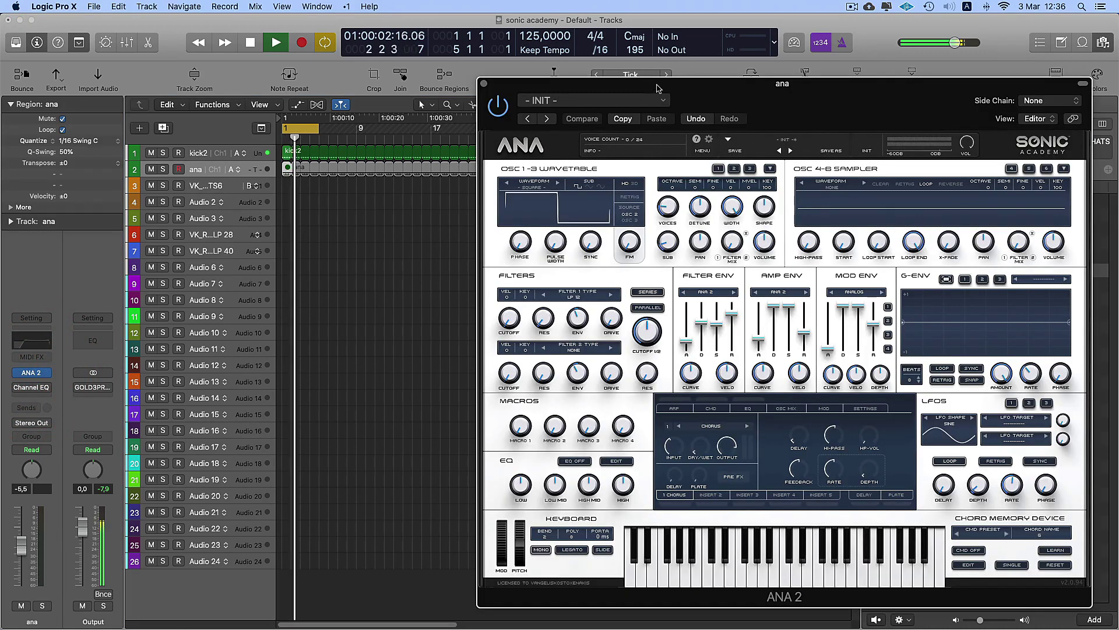
pyautogui.moveTo(657, 88); pyautogui.dragTo(614, 55)
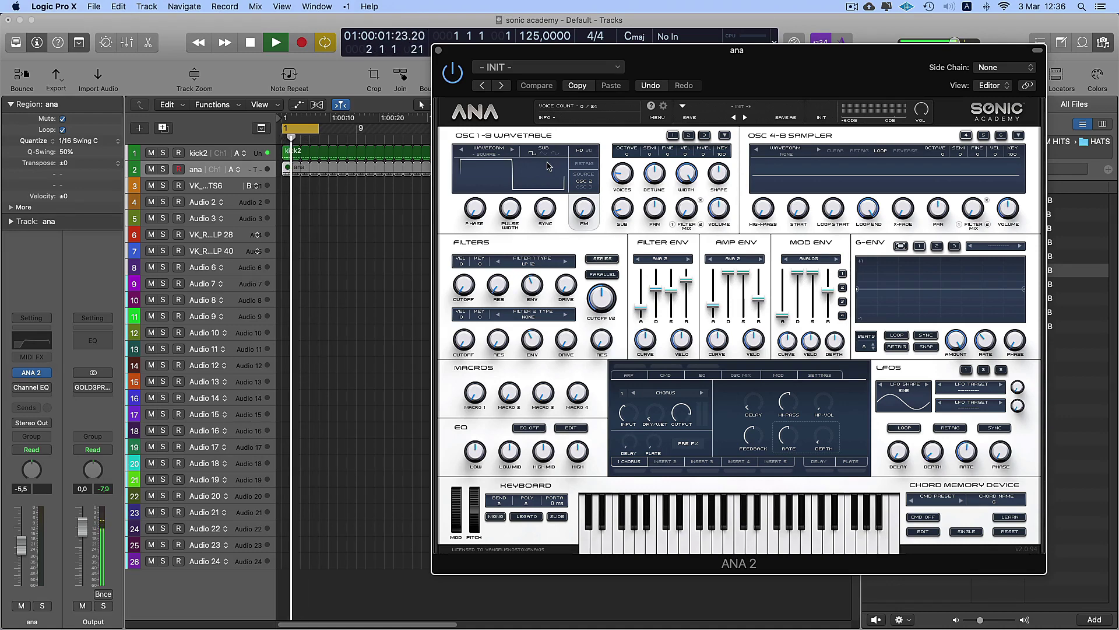
pyautogui.press('space')
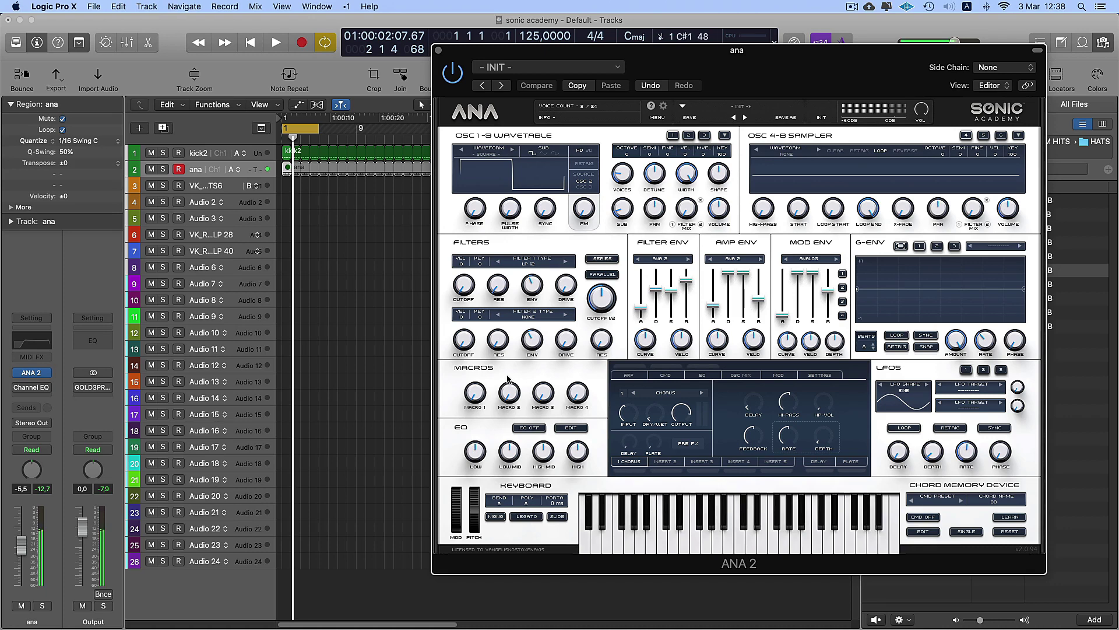
# - Lower ANA 2's Filter 1 cutoff to 20.00 Hz and create a new empty alternative for ana
pyautogui.click(462, 284)
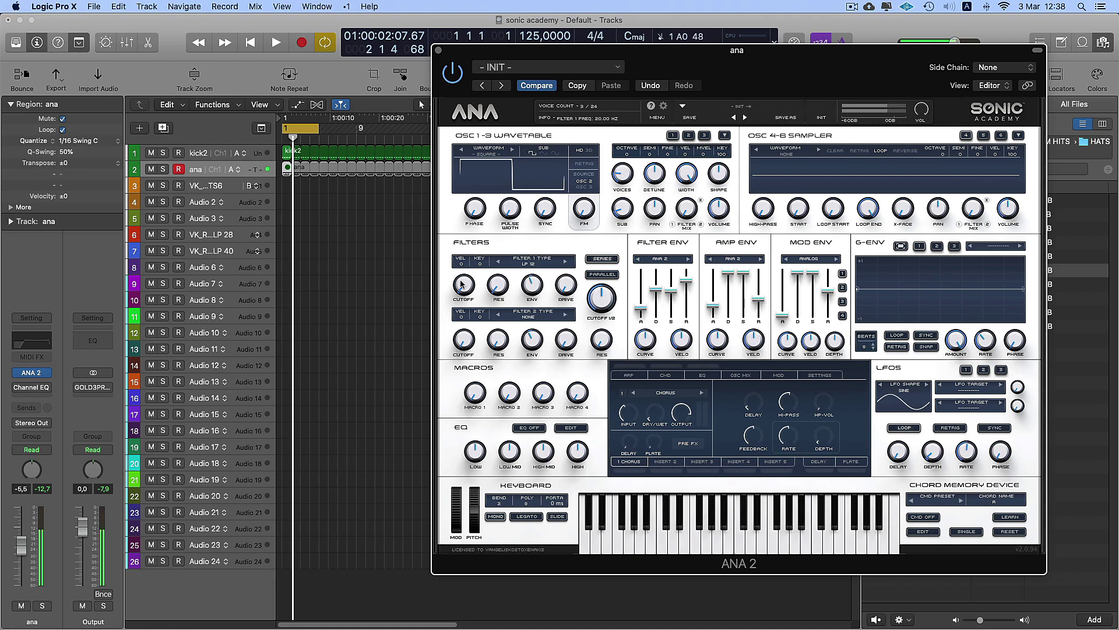
pyautogui.click(237, 173)
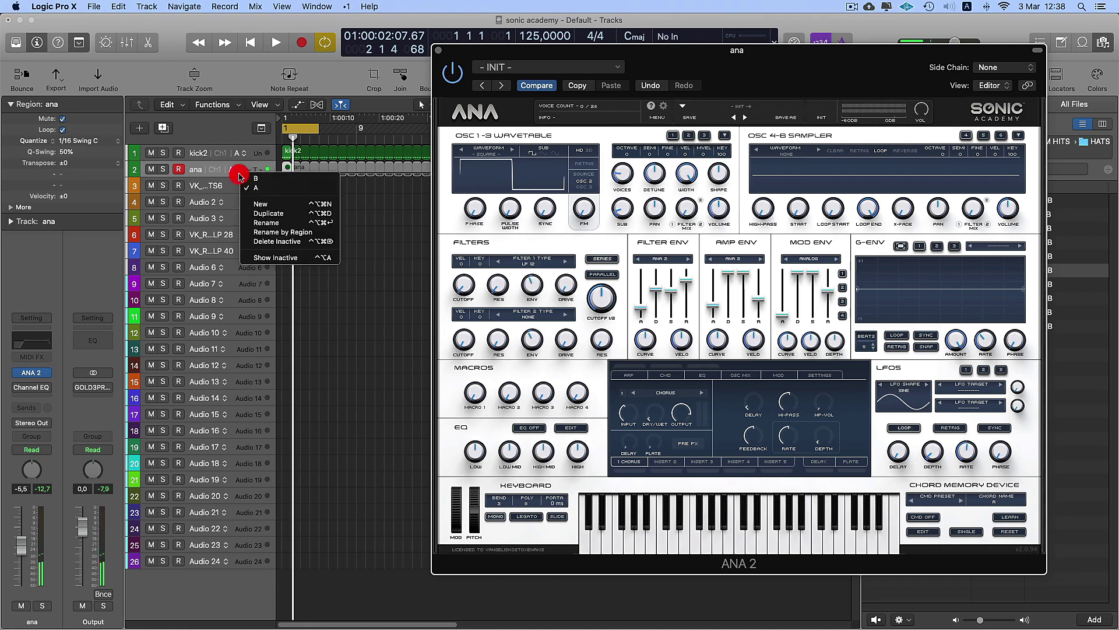
pyautogui.click(252, 205)
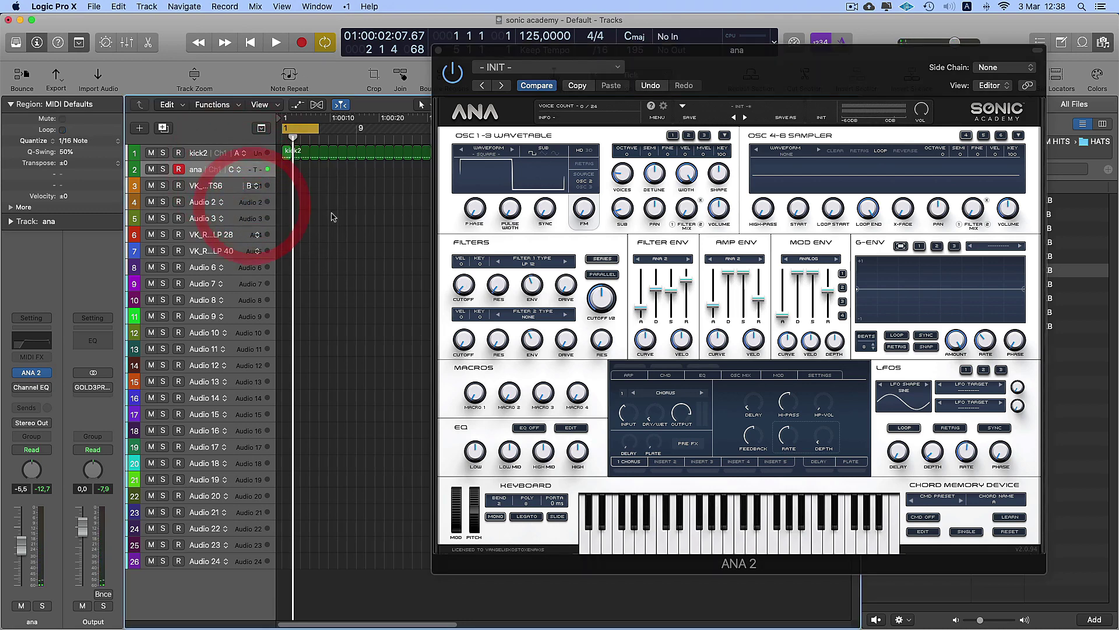
# - Record a short new ana MIDI part into the fresh alternative
pyautogui.click(329, 213)
pyautogui.press('space')
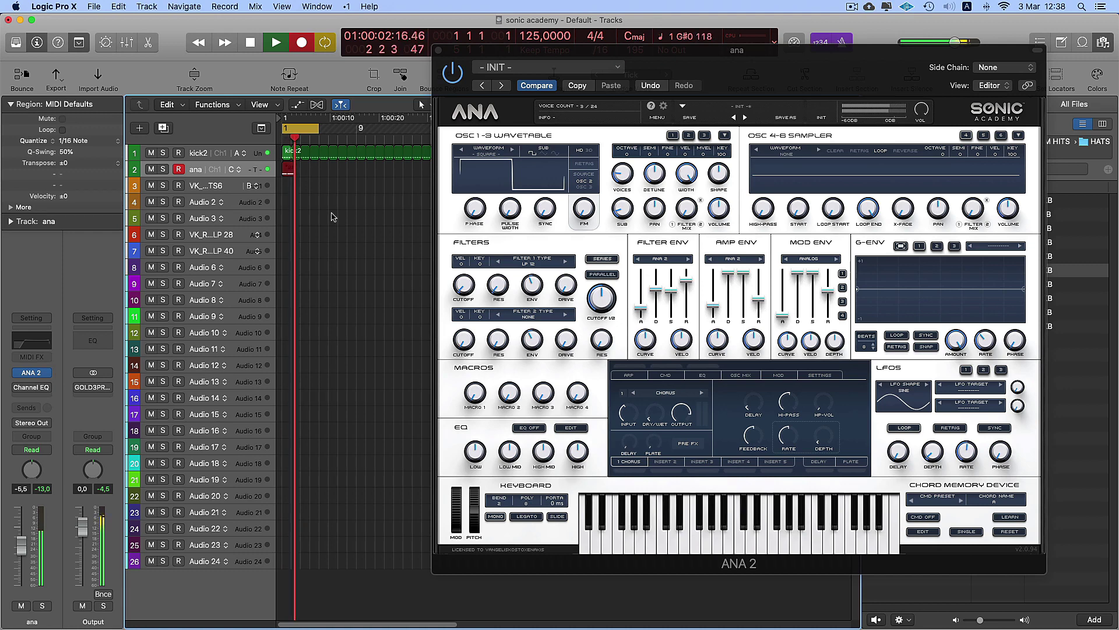
pyautogui.press('space')
pyautogui.press('space')
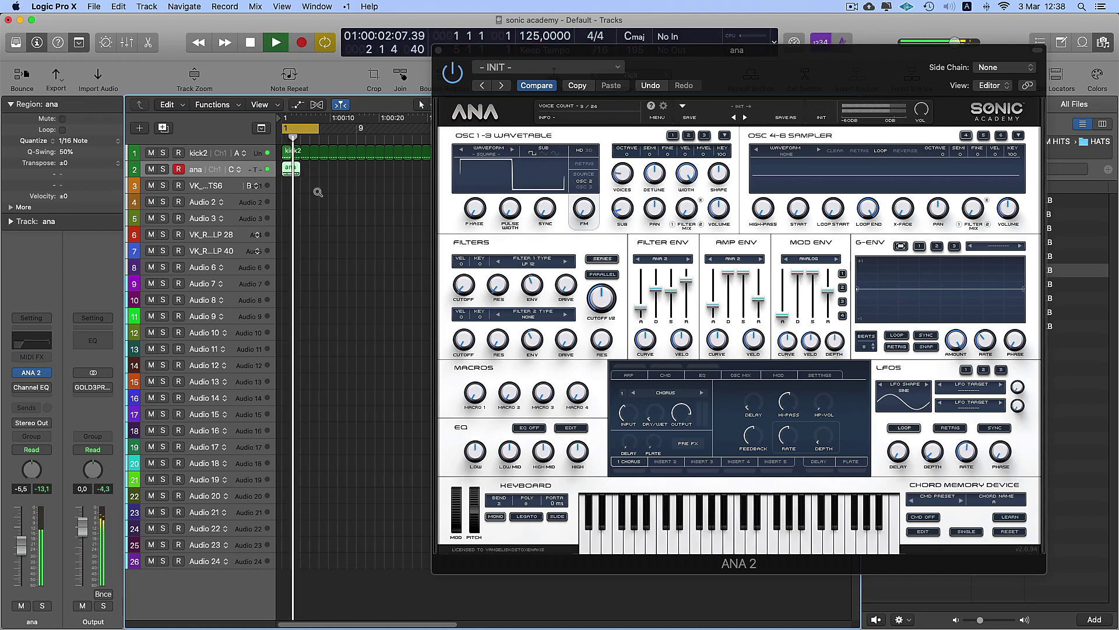
# - Trim the new ana region to end at bar 2 and loop it
pyautogui.press('z')
pyautogui.moveTo(430, 335)
pyautogui.mouseDown()
pyautogui.moveTo(378, 332)
pyautogui.moveTo(410, 327)
pyautogui.mouseUp()
pyautogui.click(382, 325)
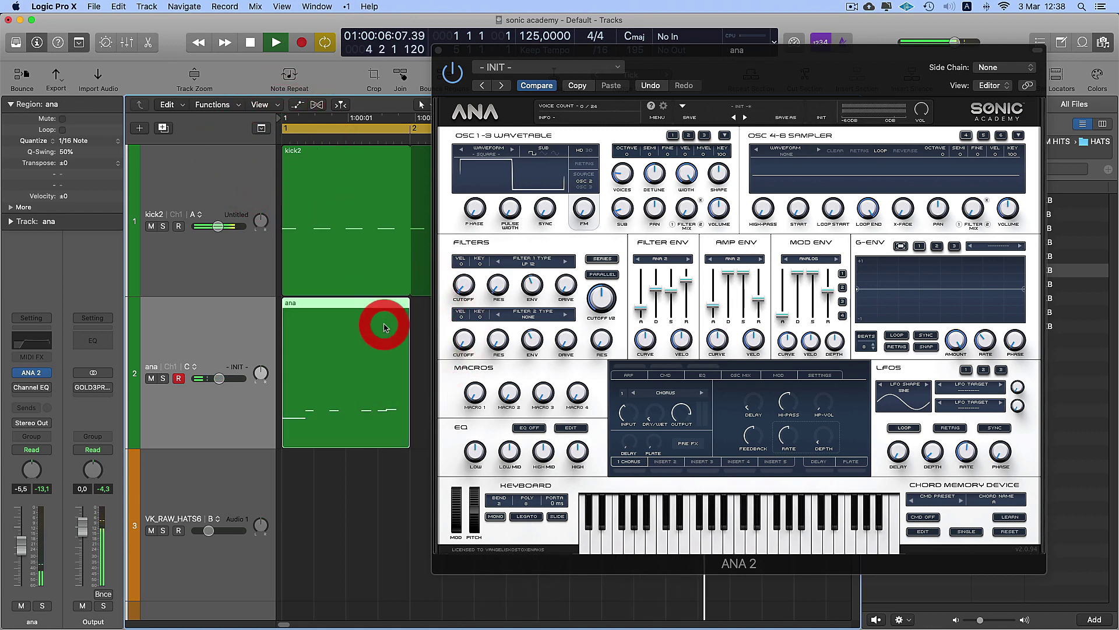
pyautogui.press('l')
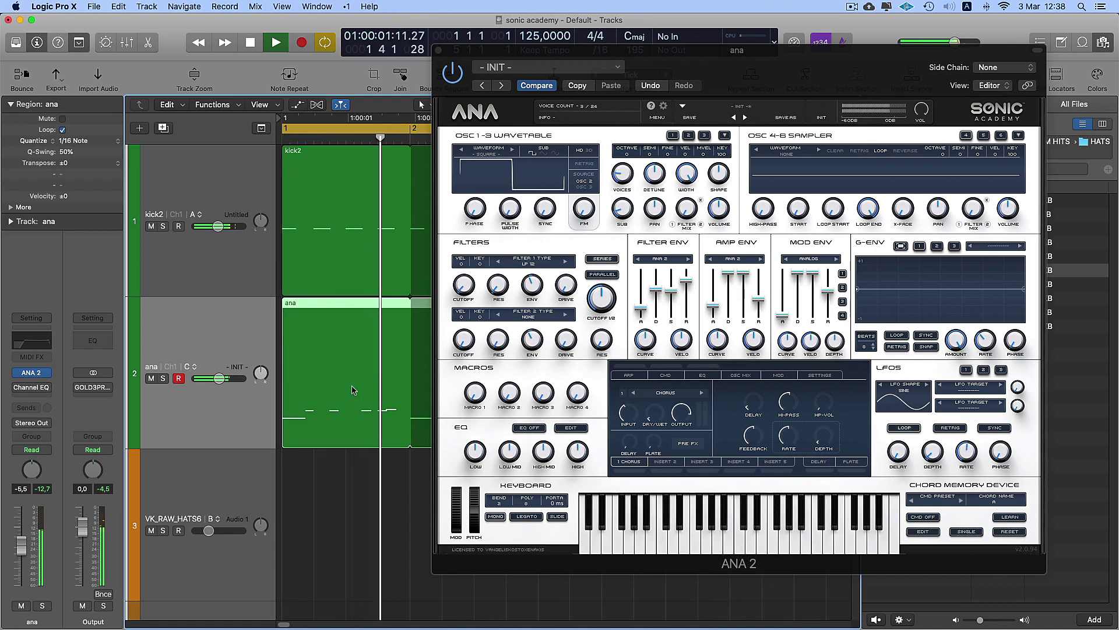
# - Stop playback and turn ANA 2's sub oscillator level down toward 0%
pyautogui.press('space')
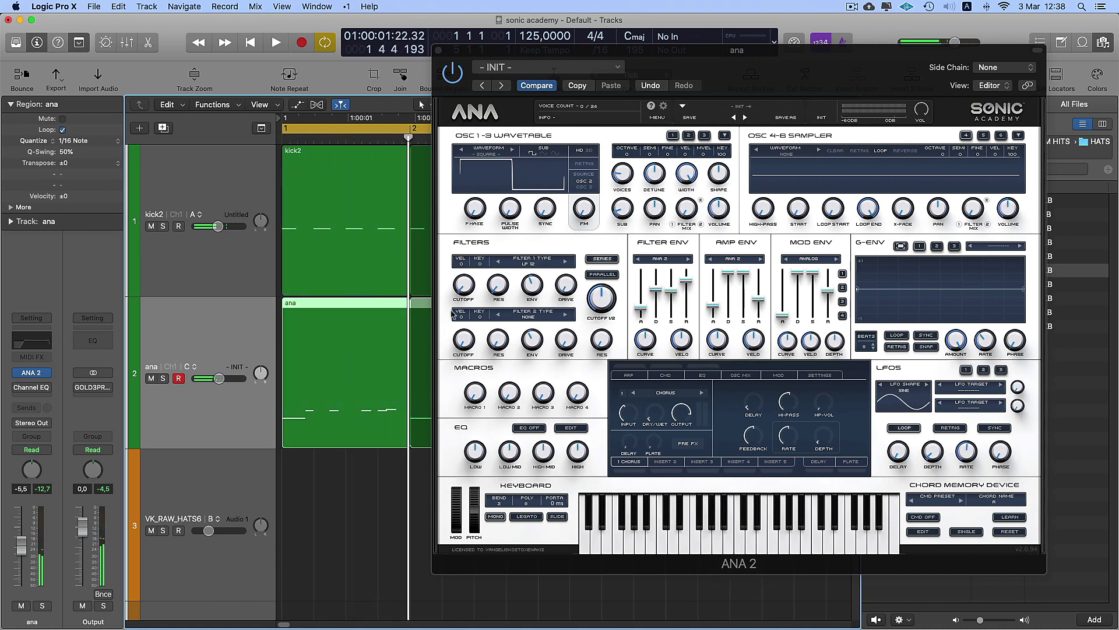
pyautogui.click(625, 215)
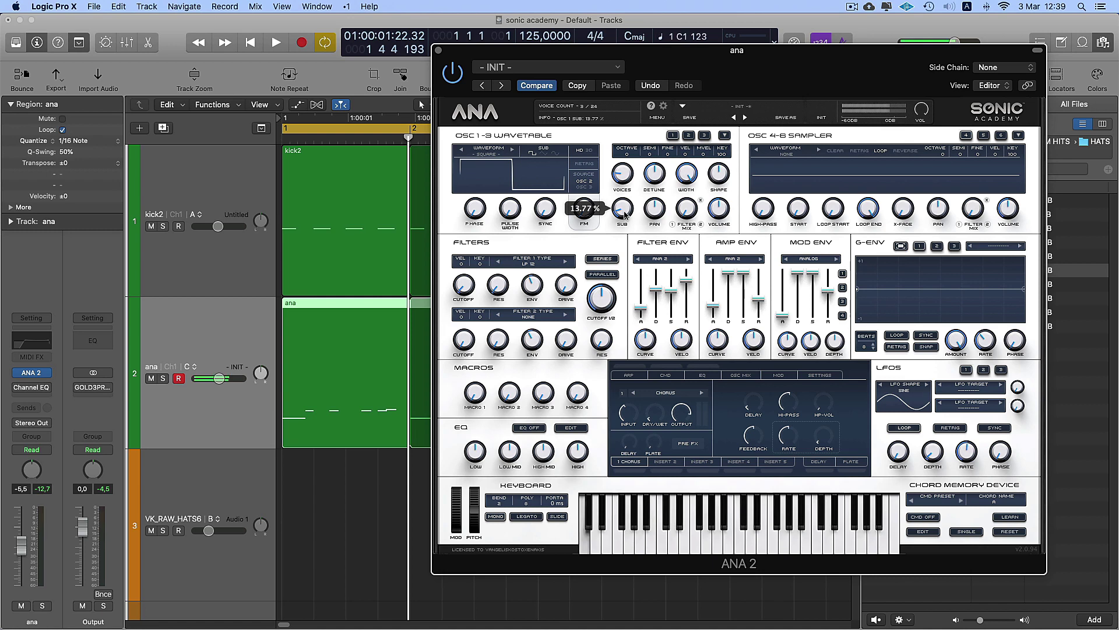
pyautogui.moveTo(624, 214)
pyautogui.mouseDown()
pyautogui.moveTo(615, 229)
pyautogui.moveTo(622, 211)
pyautogui.mouseUp()
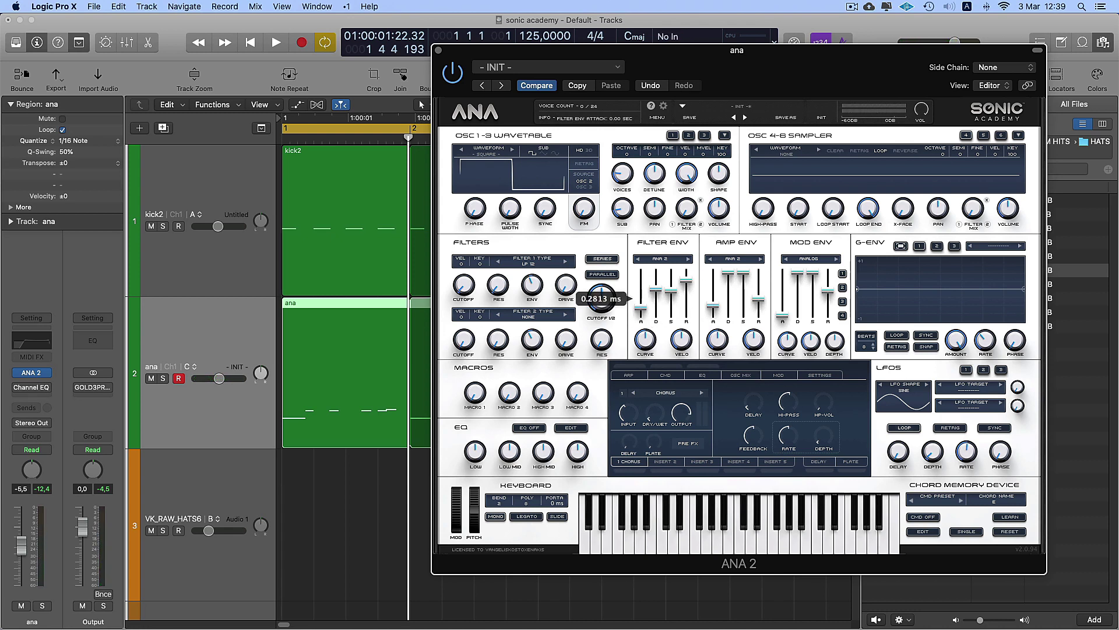
# - Pull ANA 2's amp and filter envelope attacks to minimum and set Filter 1 envelope amount to -27.07%
pyautogui.moveTo(714, 307); pyautogui.dragTo(713, 304)
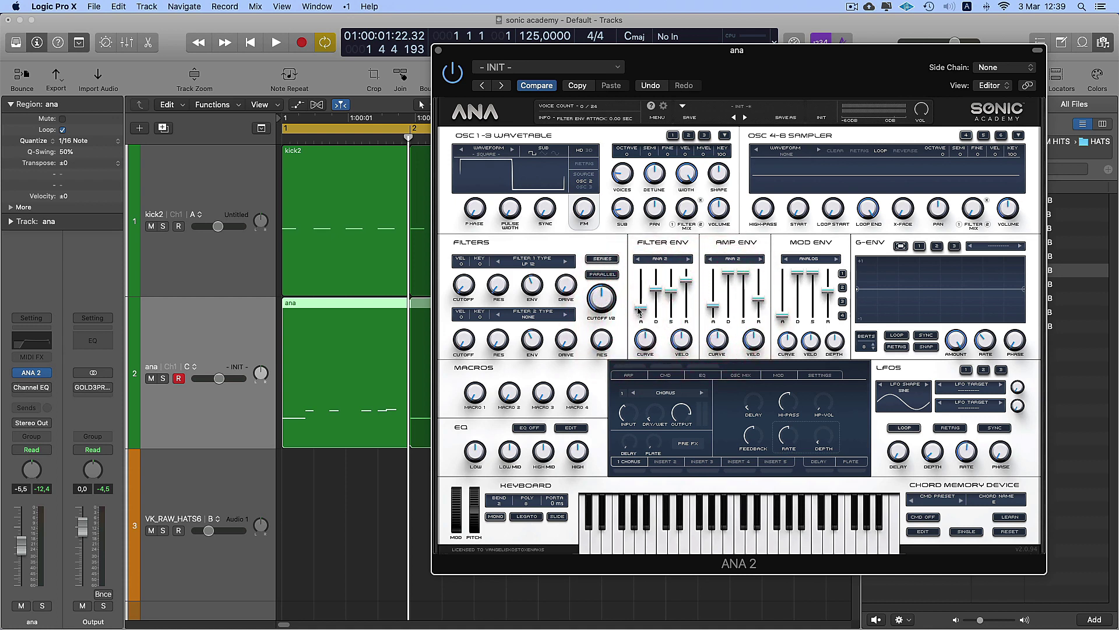
pyautogui.moveTo(640, 307); pyautogui.dragTo(641, 307)
pyautogui.click(713, 308)
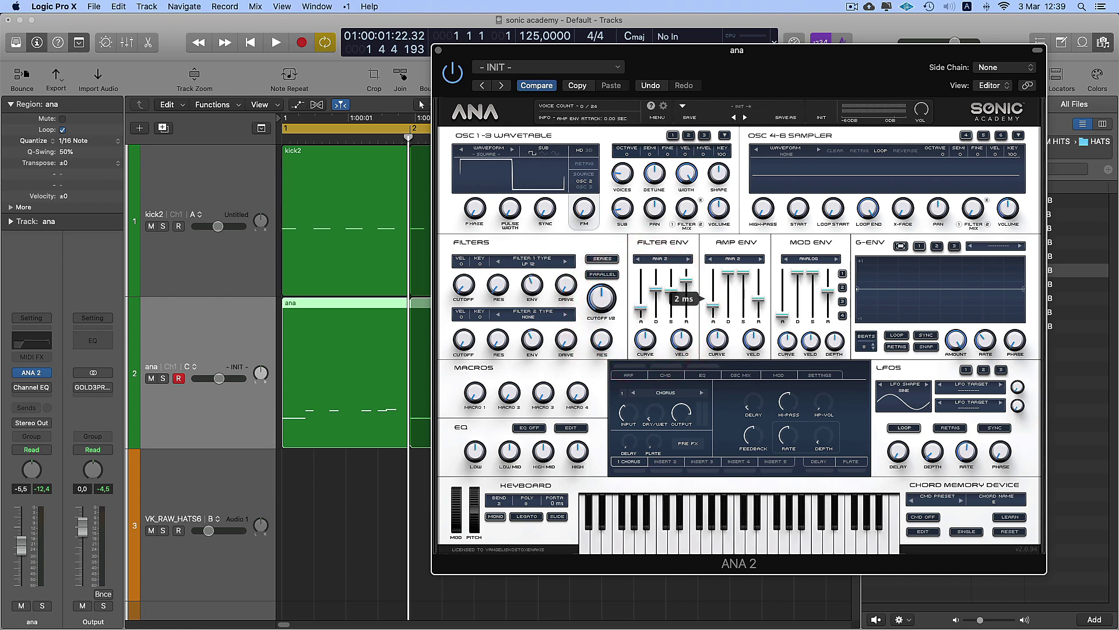
pyautogui.click(713, 308)
pyautogui.moveTo(713, 308); pyautogui.dragTo(714, 313)
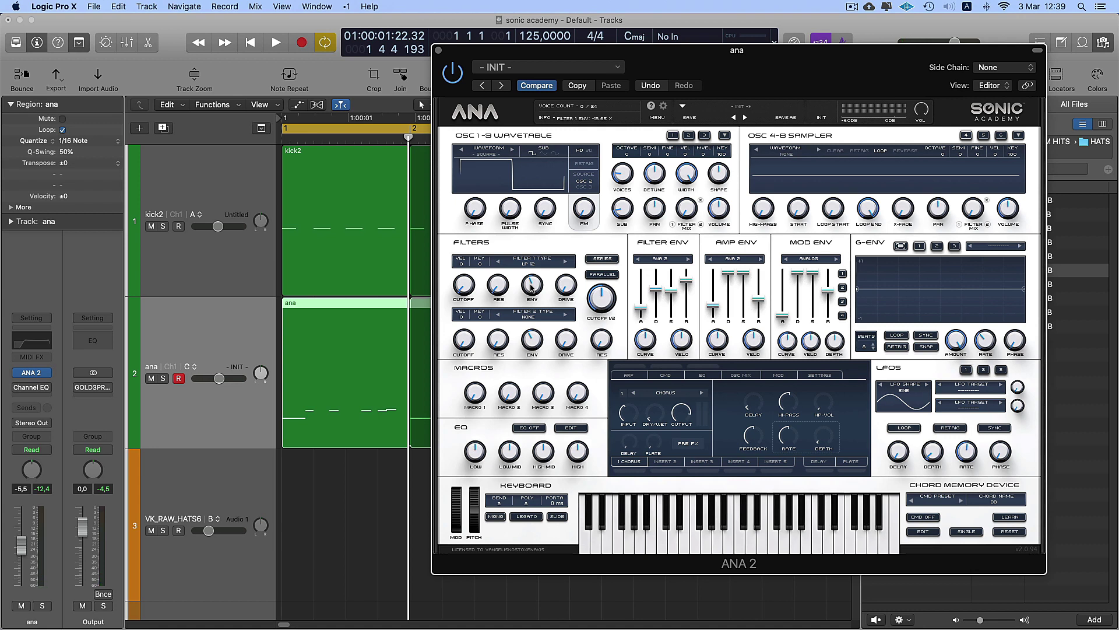
pyautogui.moveTo(531, 288)
pyautogui.mouseDown()
pyautogui.moveTo(528, 297)
pyautogui.moveTo(529, 286)
pyautogui.mouseUp()
# - Close ANA 2, zoom out to show all tracks, and start playback
pyautogui.click(439, 53)
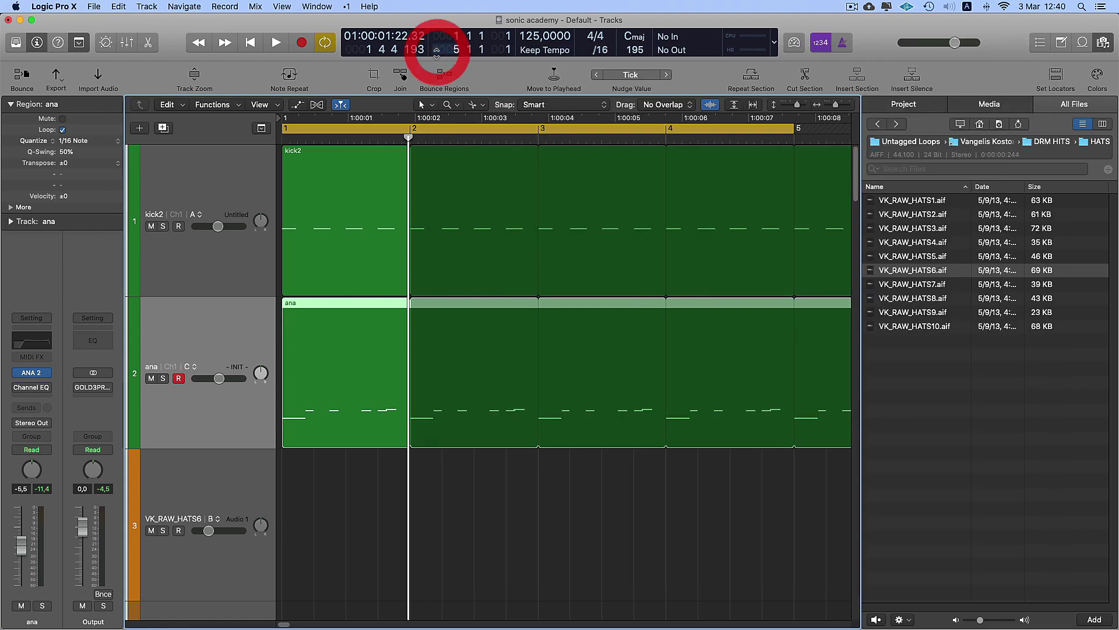
pyautogui.keyDown('ctrl'); pyautogui.keyDown('alt'); pyautogui.click(402, 317); pyautogui.keyUp('alt'); pyautogui.keyUp('ctrl')
pyautogui.press('space')
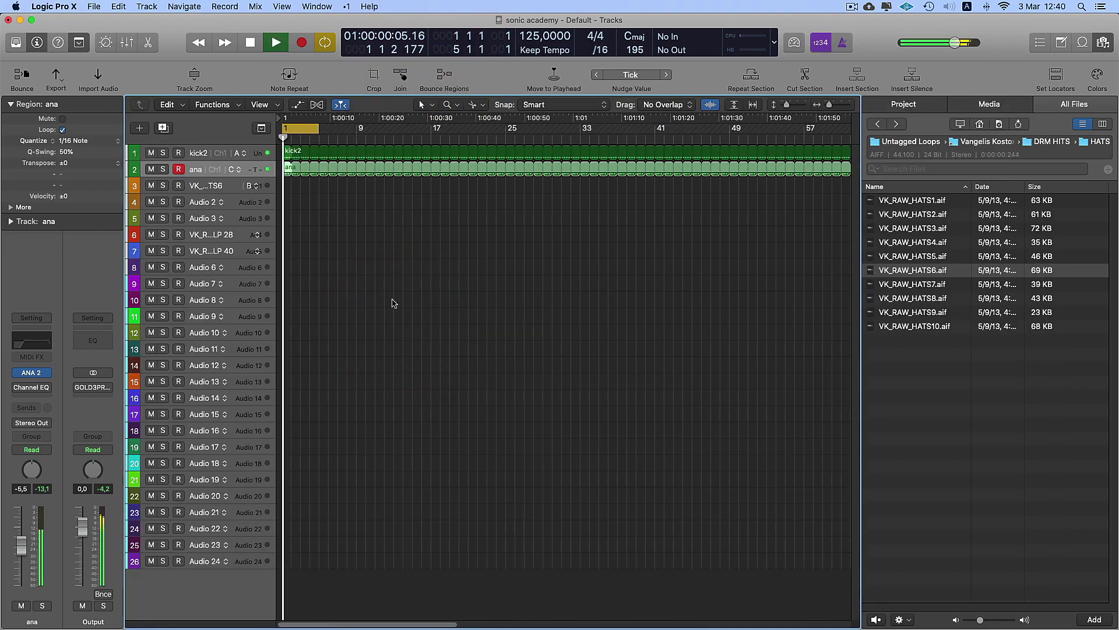
# - Audition the ana track's take B, return to take A, and unmute the ana region
pyautogui.click(240, 169)
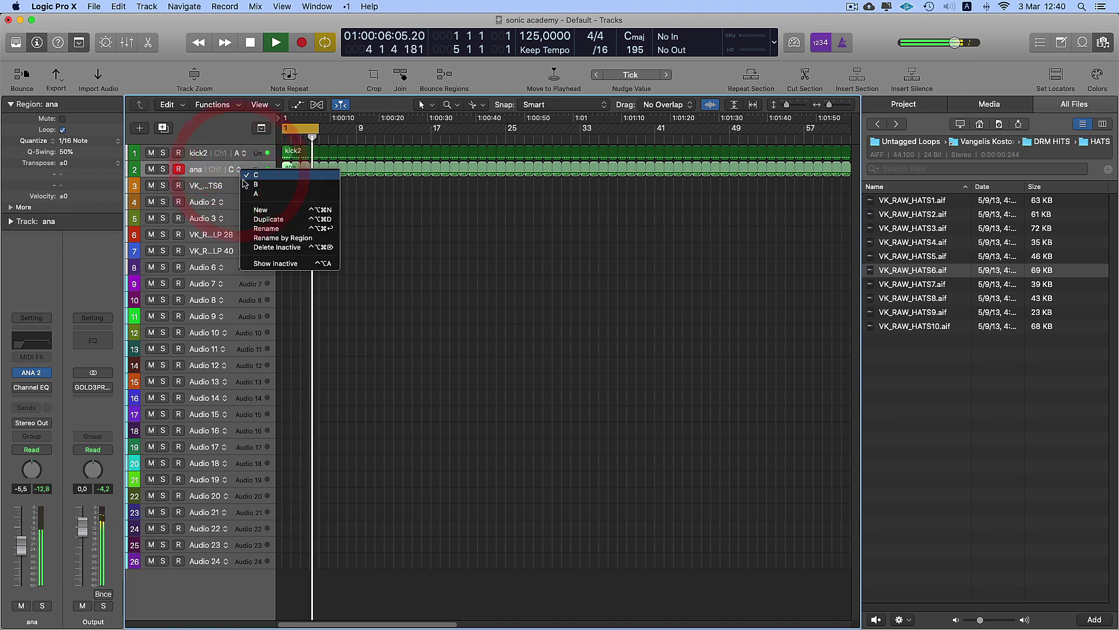
pyautogui.click(245, 184)
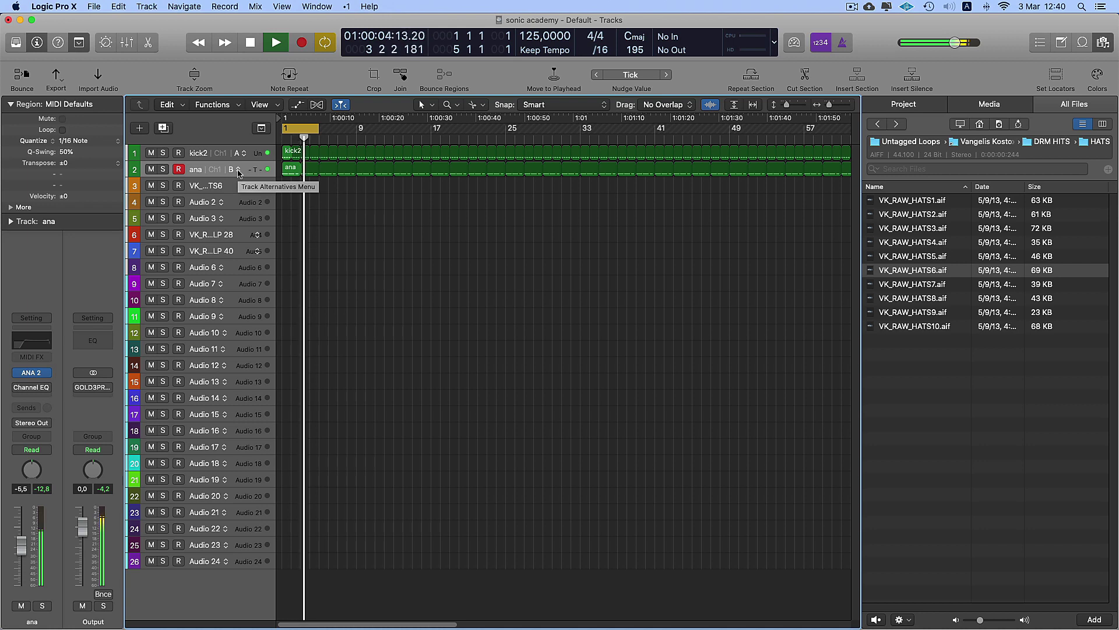
pyautogui.click(239, 173)
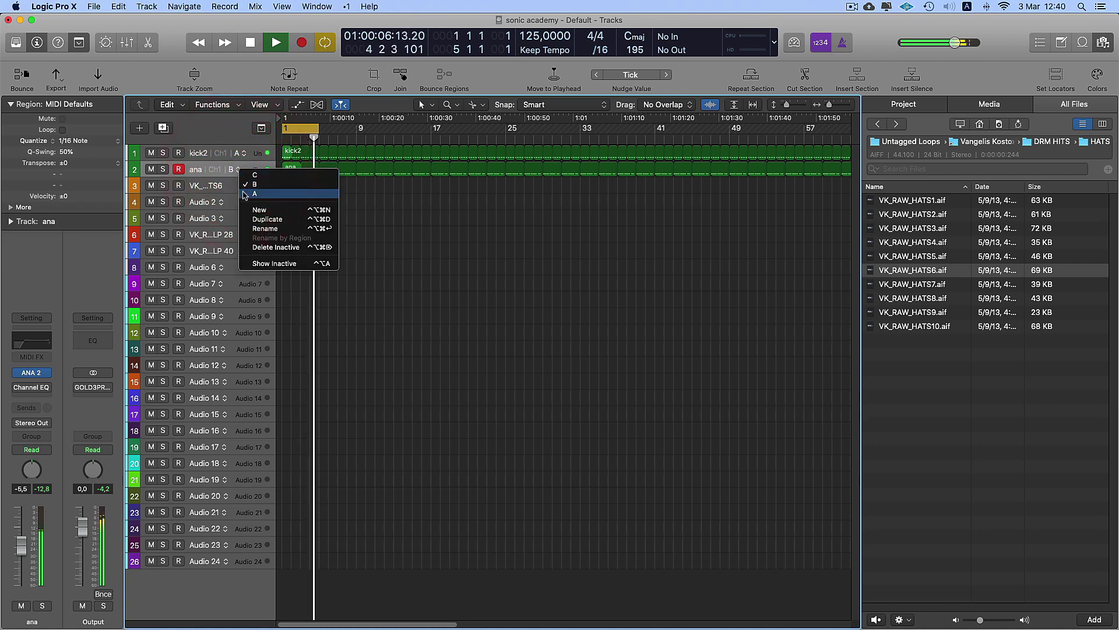
pyautogui.click(243, 194)
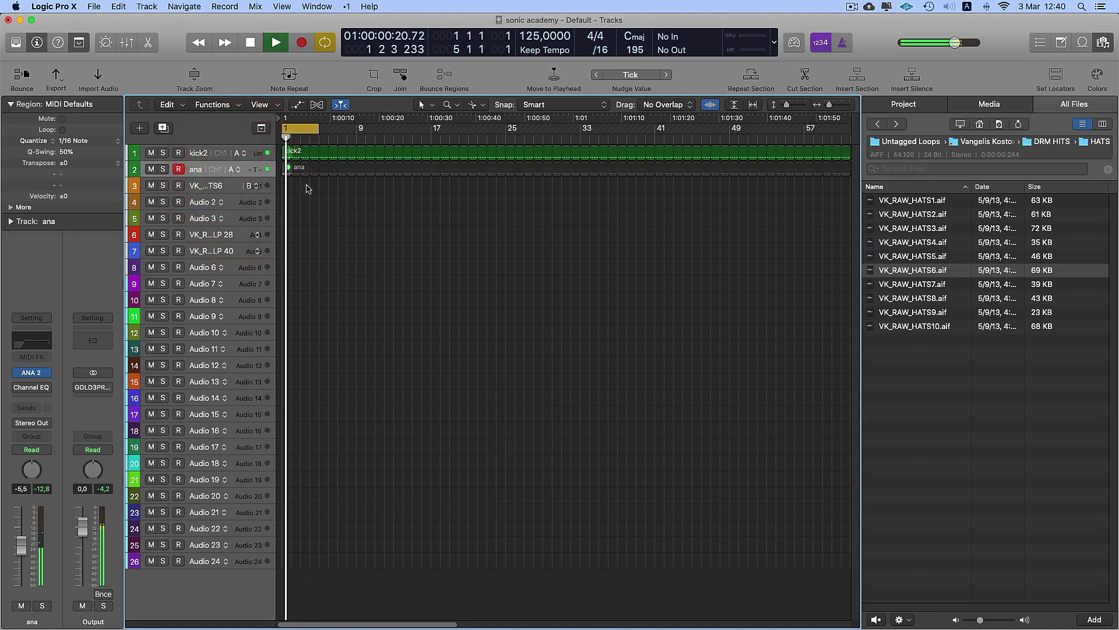
pyautogui.click(286, 168)
pyautogui.click(287, 168)
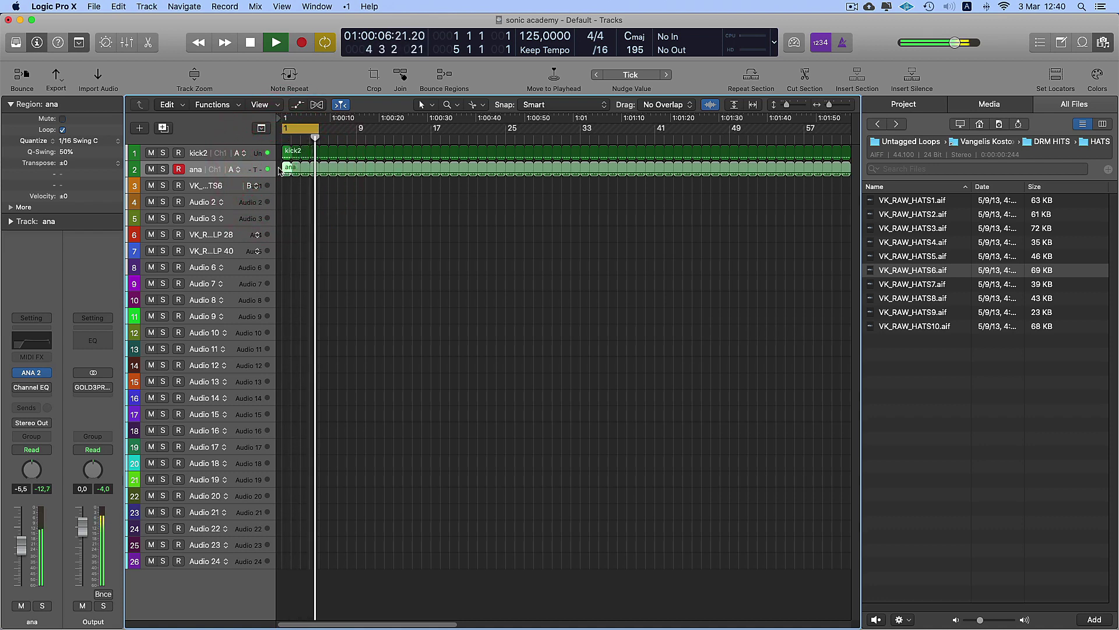
# - Compare the ana track's takes B and C, then settle back on take A
pyautogui.click(238, 170)
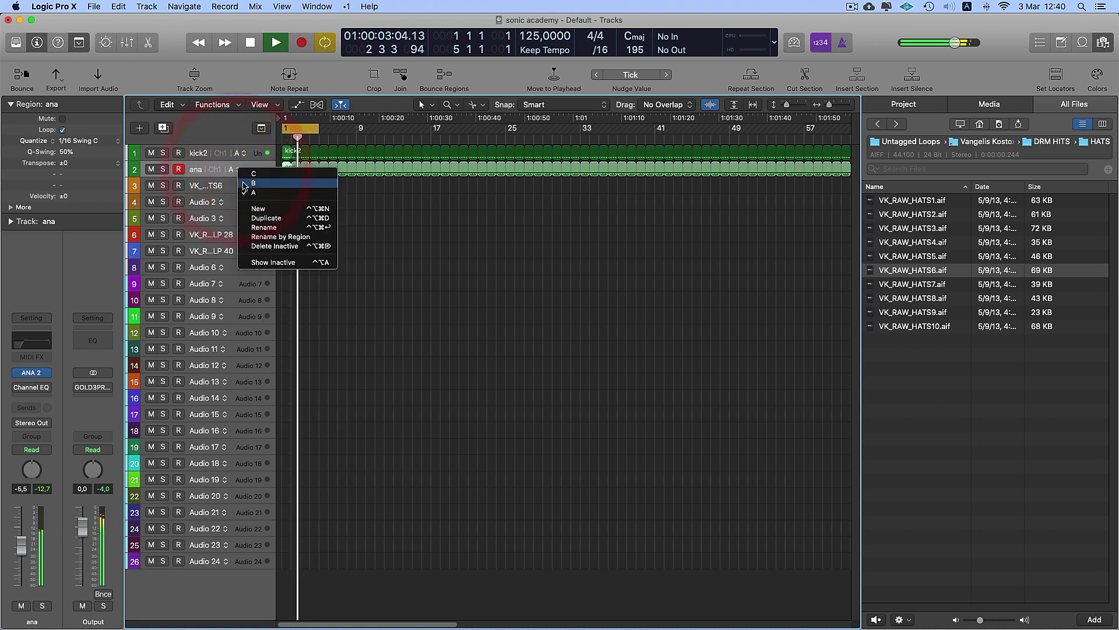
pyautogui.click(244, 183)
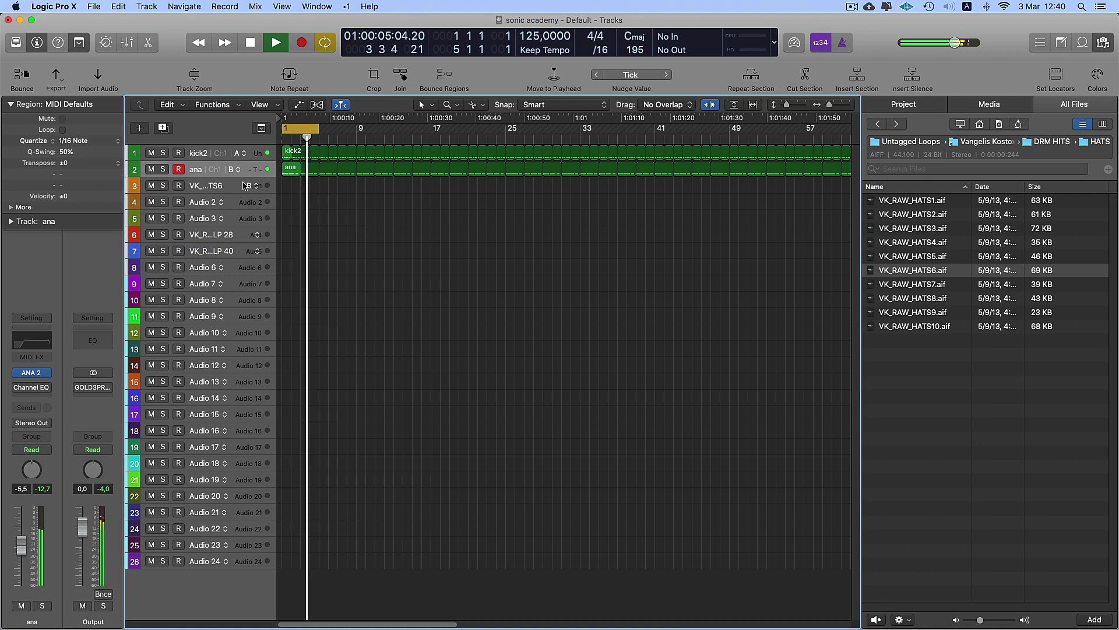
pyautogui.click(238, 170)
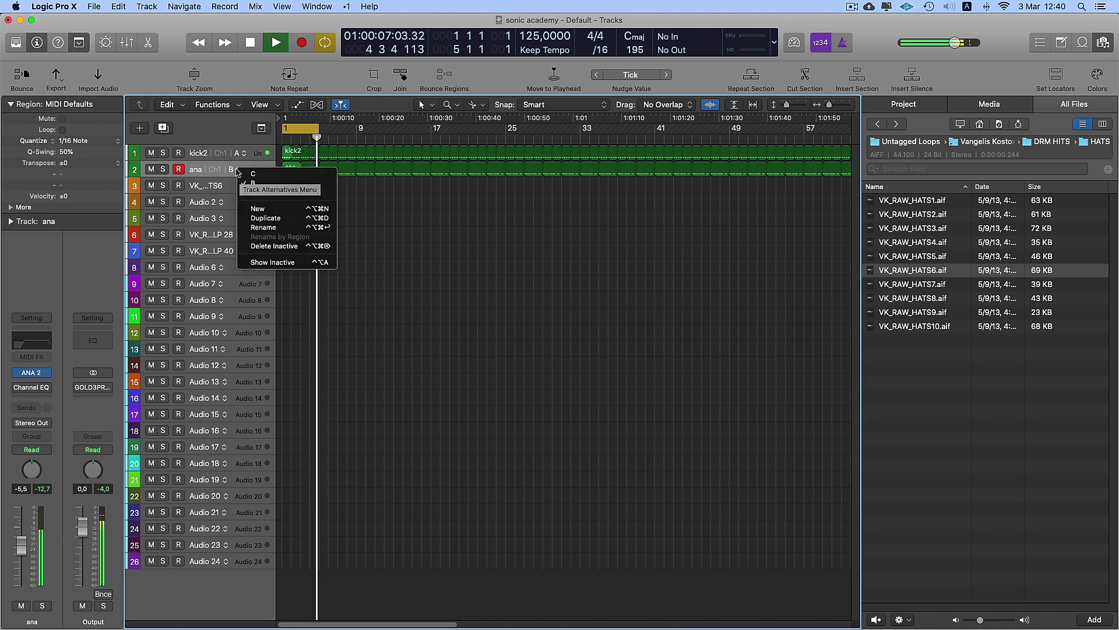
pyautogui.click(251, 174)
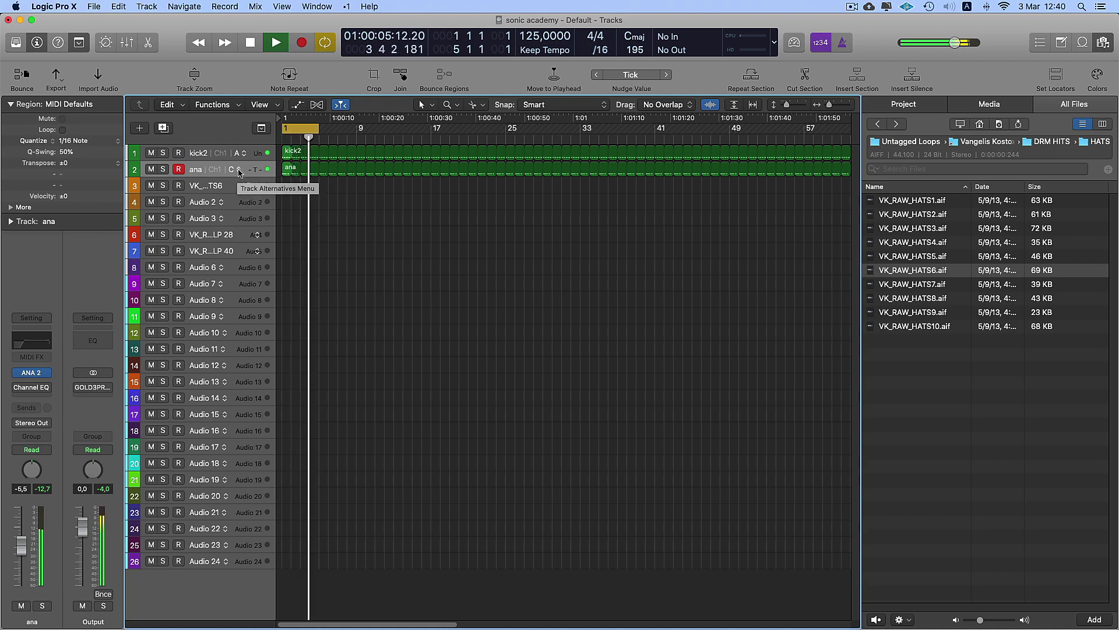
pyautogui.click(239, 170)
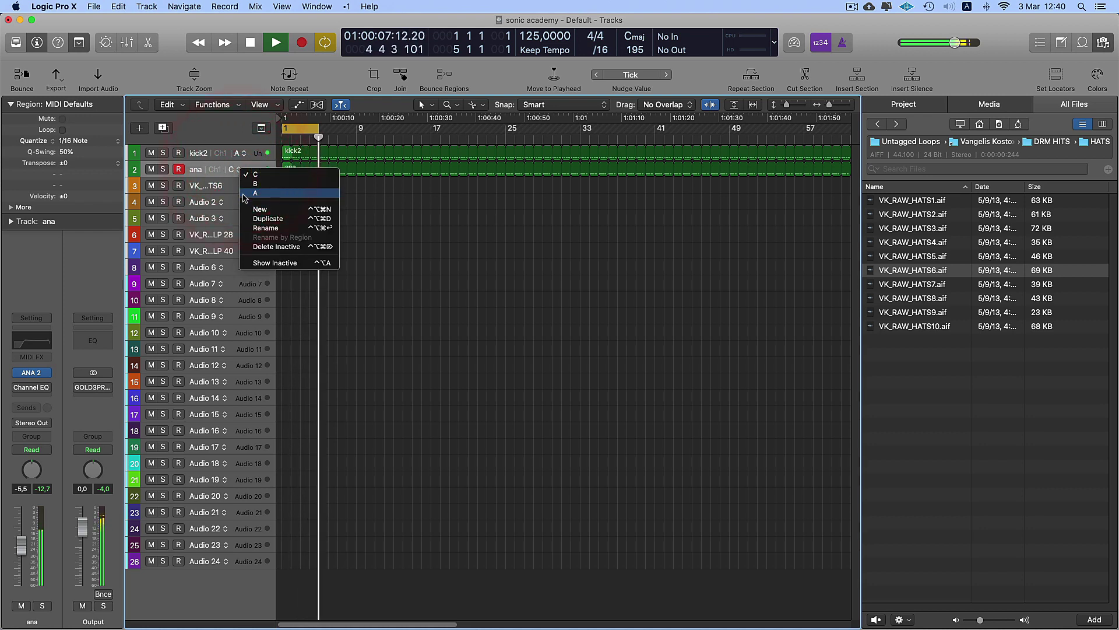
pyautogui.click(245, 195)
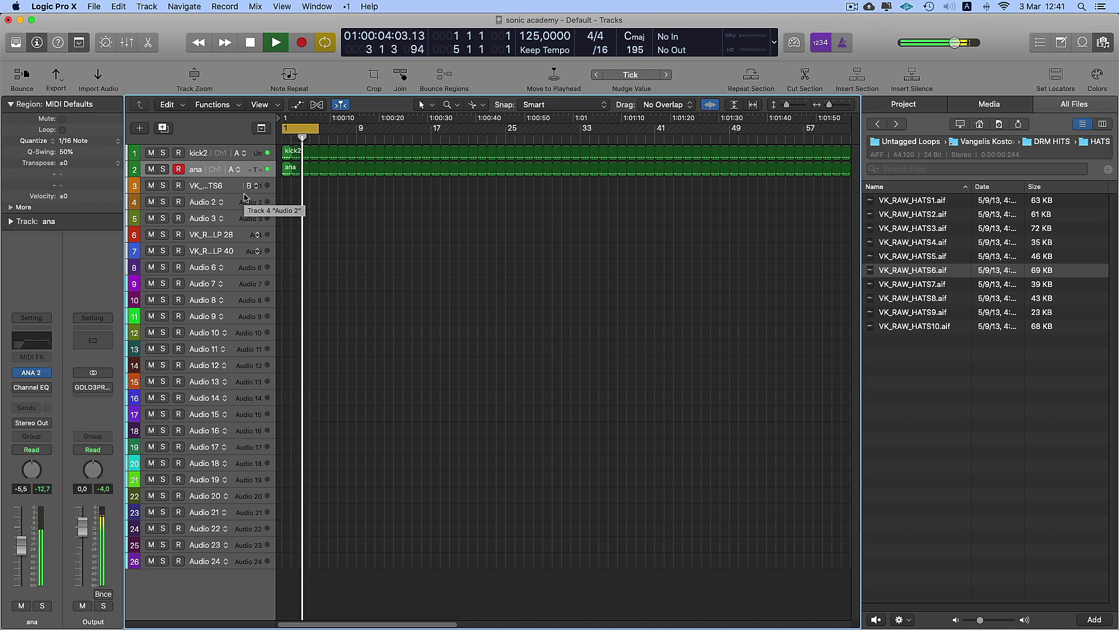
# - Mute and unmute the ana region, then switch the third track to alternative A
pyautogui.click(288, 171)
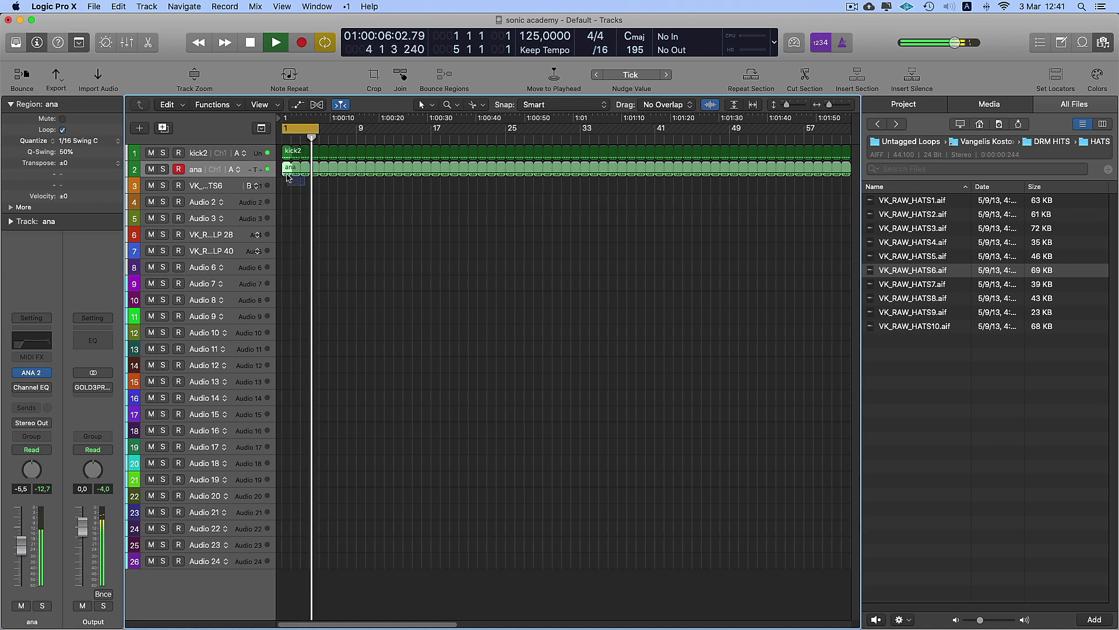
pyautogui.hotkey('ctrl', 'm')
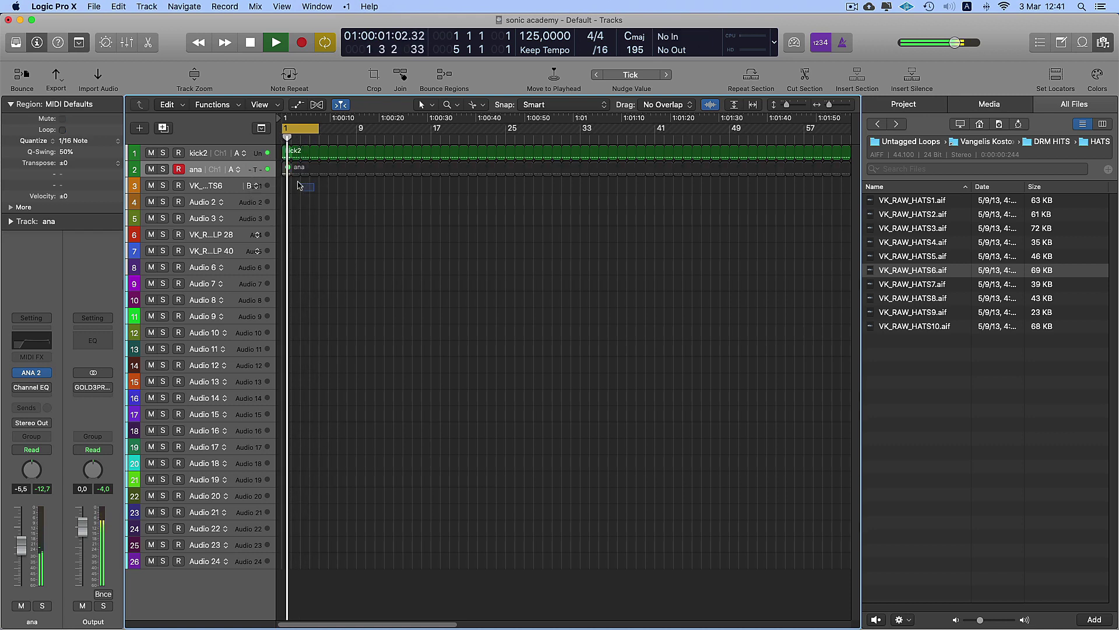
pyautogui.click(287, 172)
pyautogui.click(287, 172)
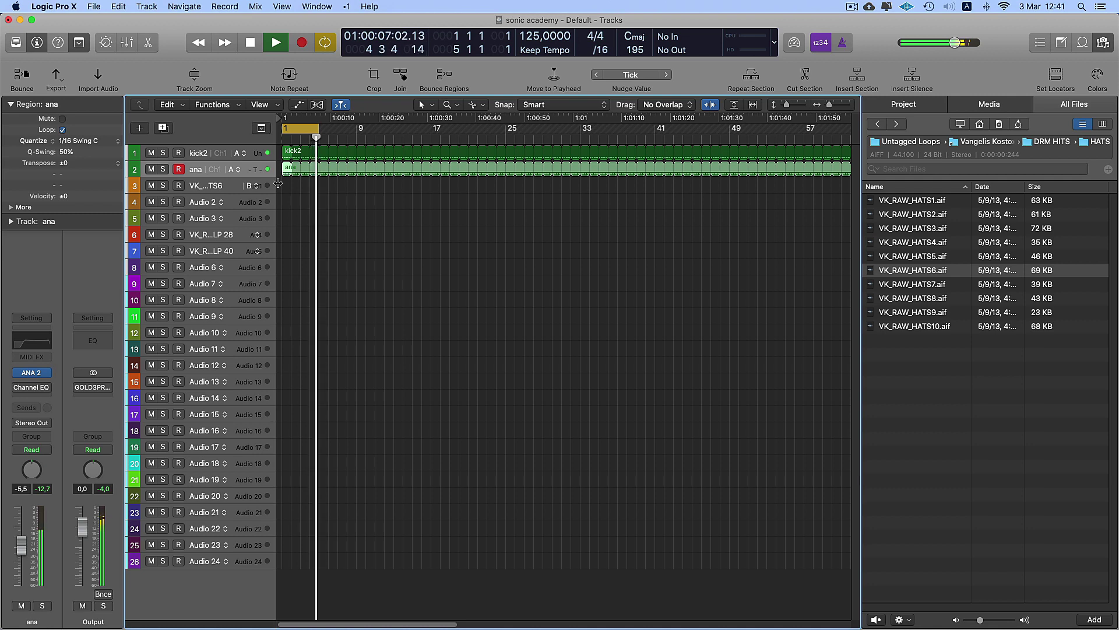
pyautogui.rightClick(260, 187)
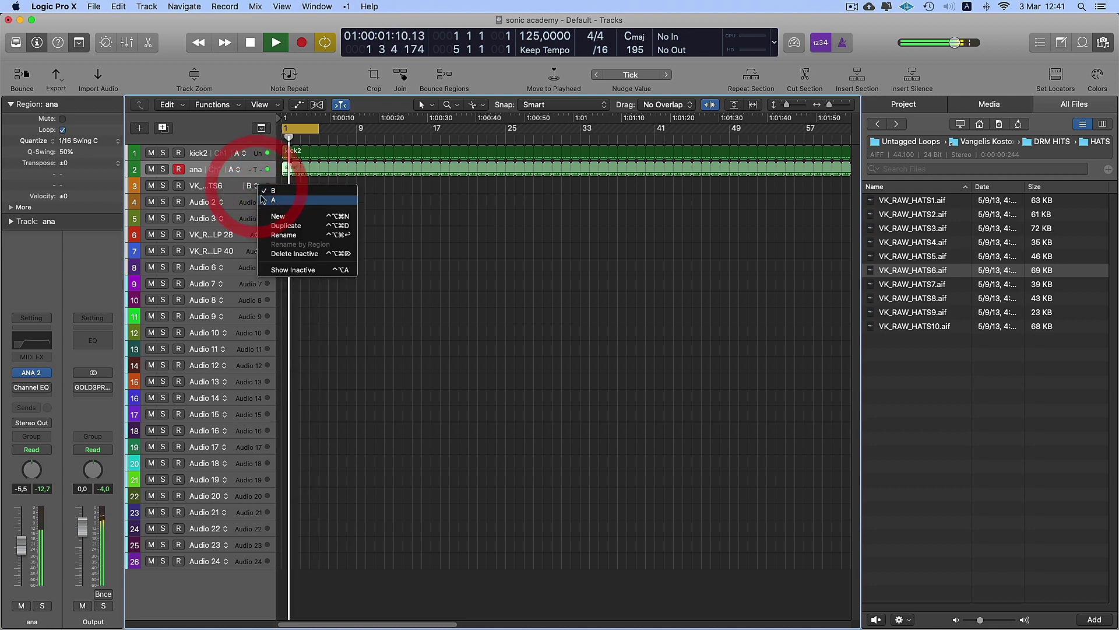
pyautogui.click(263, 200)
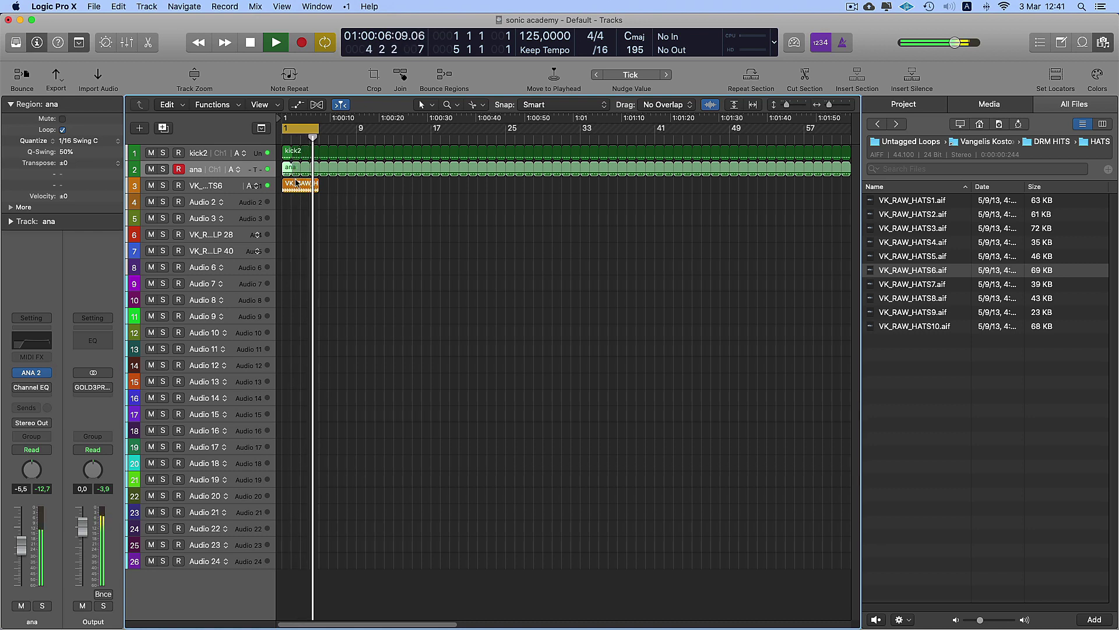
# - Rename the third track to 'hh909'
pyautogui.doubleClick(205, 185)
pyautogui.write('hh909')
pyautogui.press('Return')
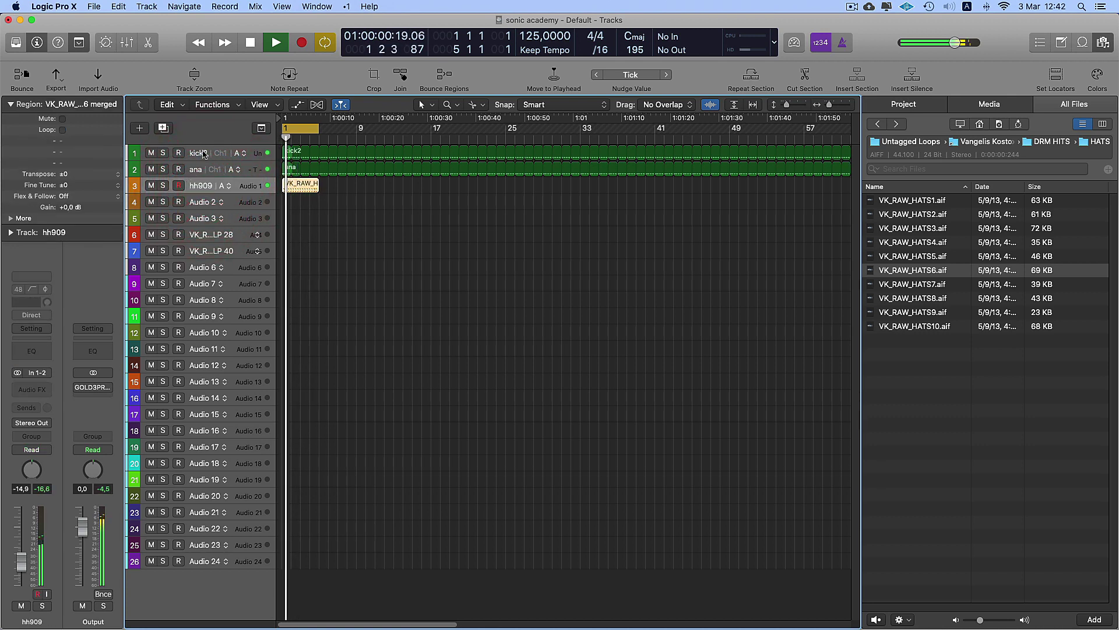
# - Stop playback, switch off looping on the kick2 region, and choose Audio 2 as bounce destination
pyautogui.press('space')
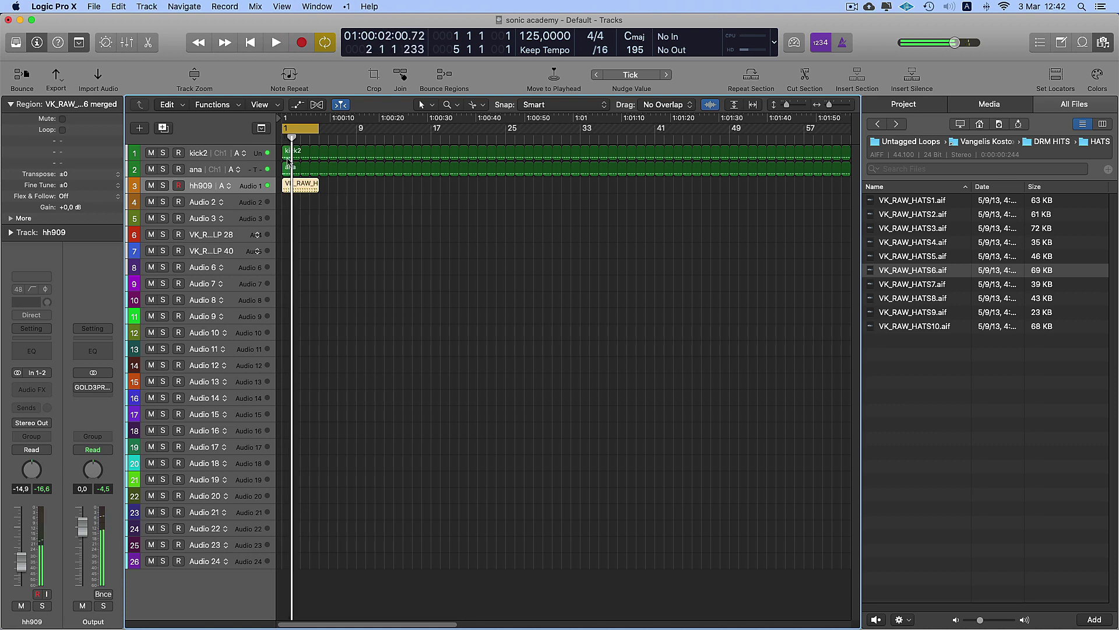
pyautogui.click(288, 154)
pyautogui.click(288, 153)
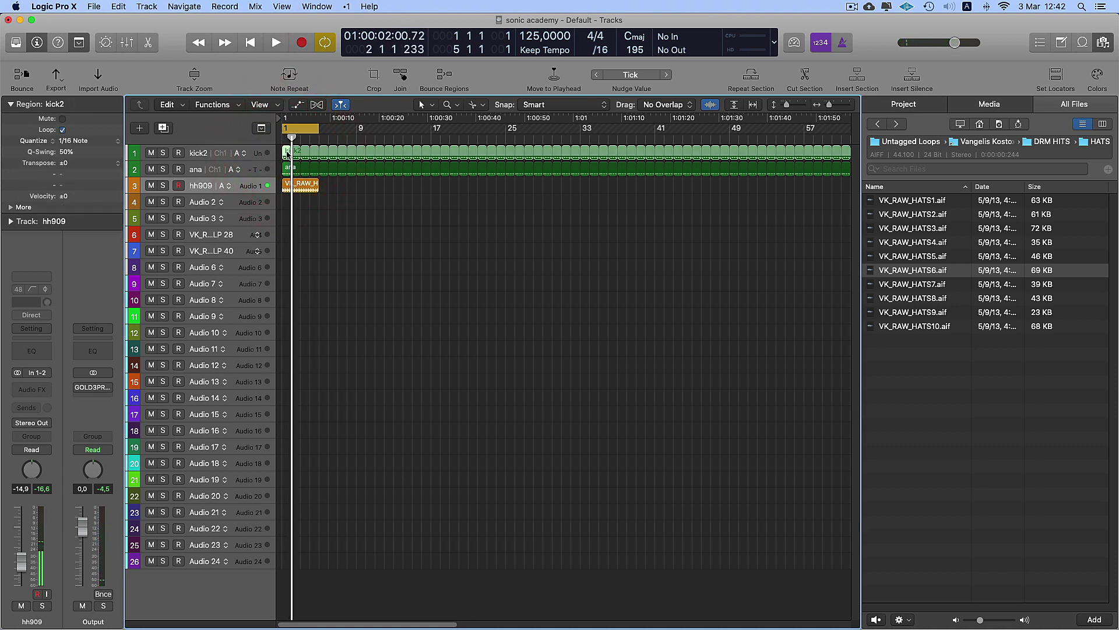
pyautogui.press('l')
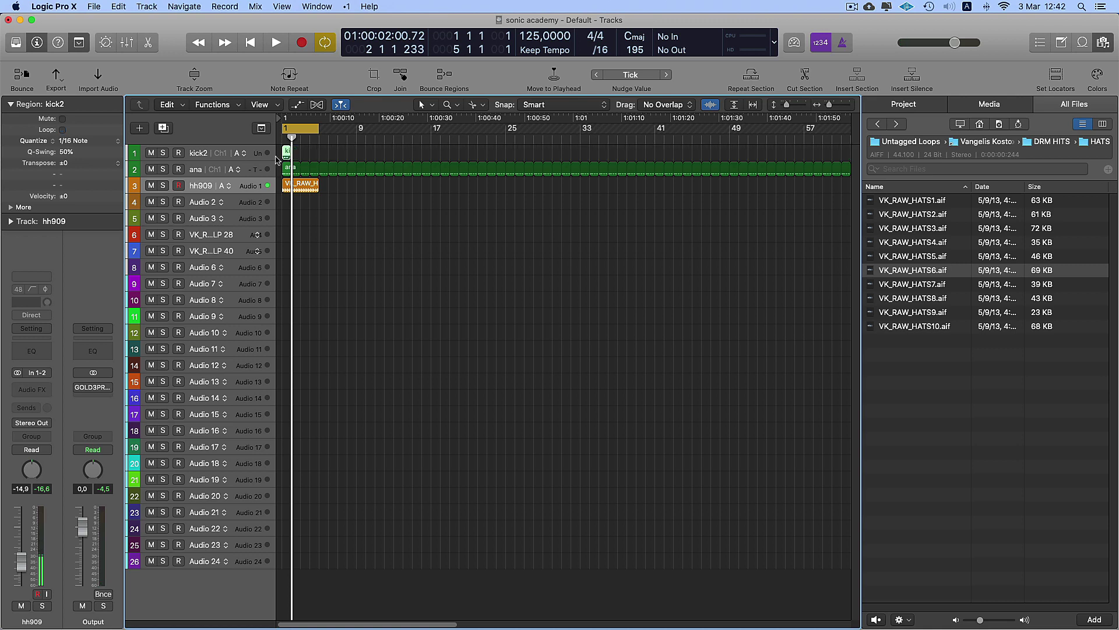
pyautogui.click(238, 206)
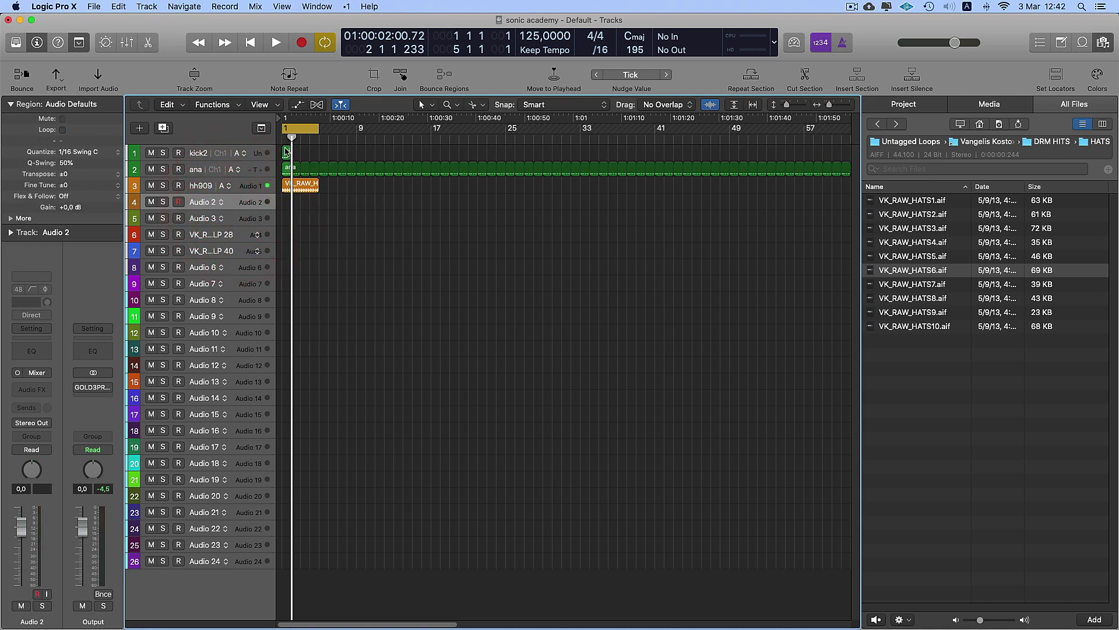
# - Bounce the kick2 region in place to the selected Audio 2 track as kick2_bip, deleting the source
pyautogui.rightClick(288, 154)
pyautogui.click(315, 155)
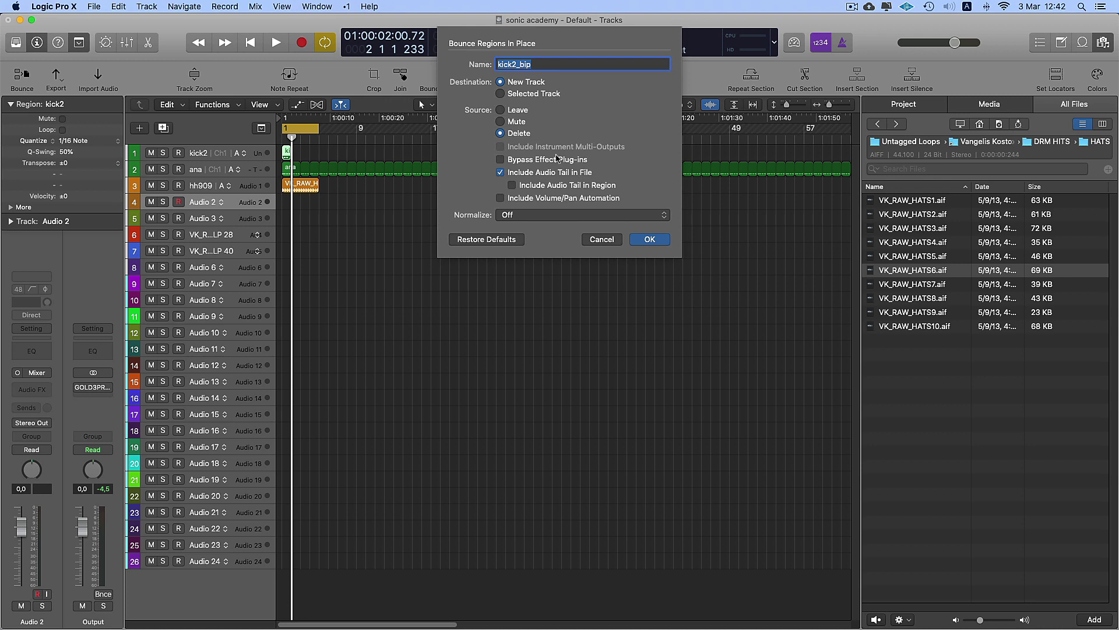
pyautogui.click(524, 95)
pyautogui.click(652, 241)
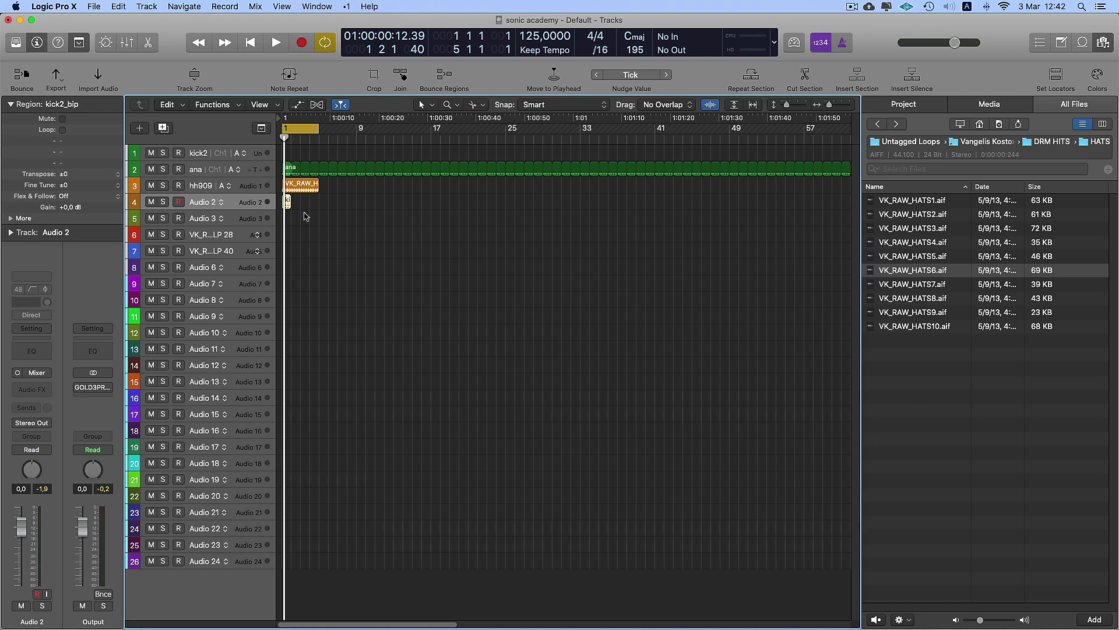
pyautogui.press('x')
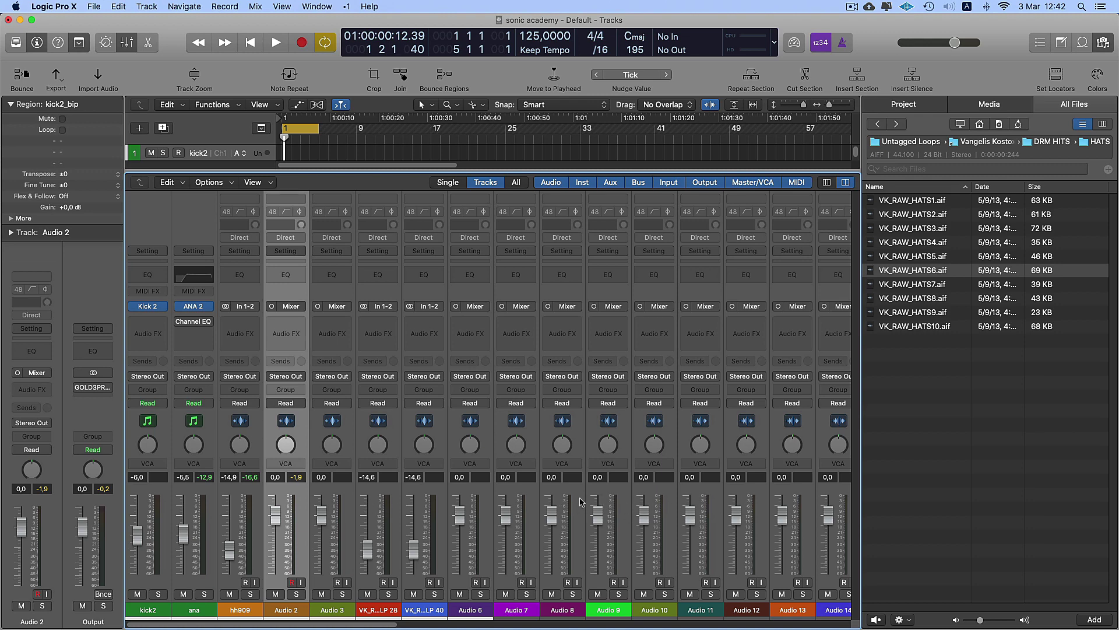
pyautogui.press('x')
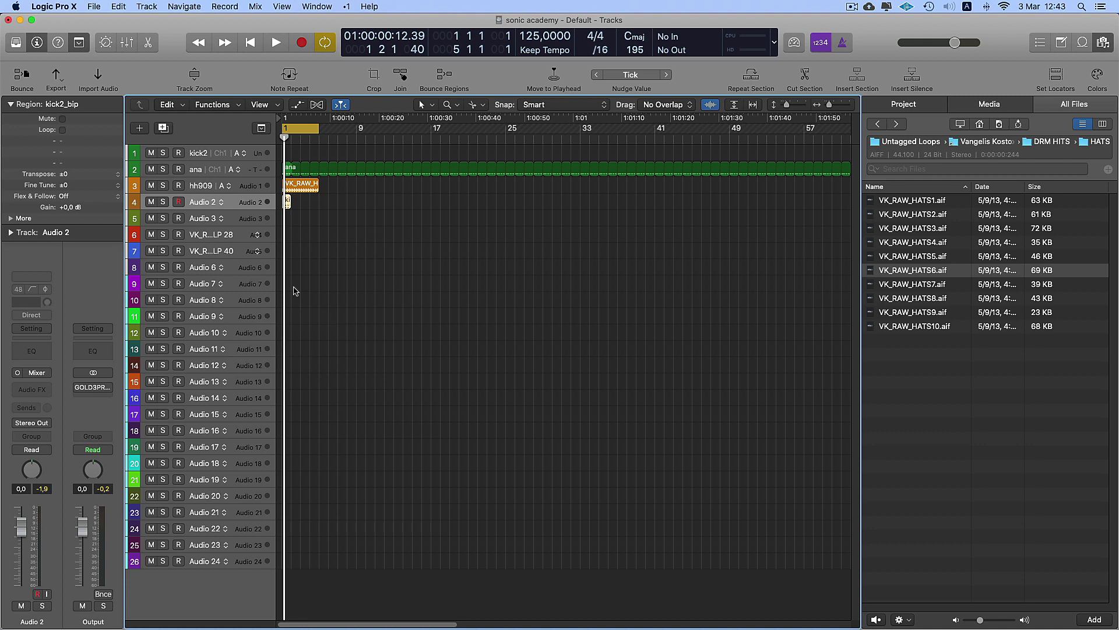
# - Audition the kick2_bip region and set it to loop across the timeline
pyautogui.click(308, 234)
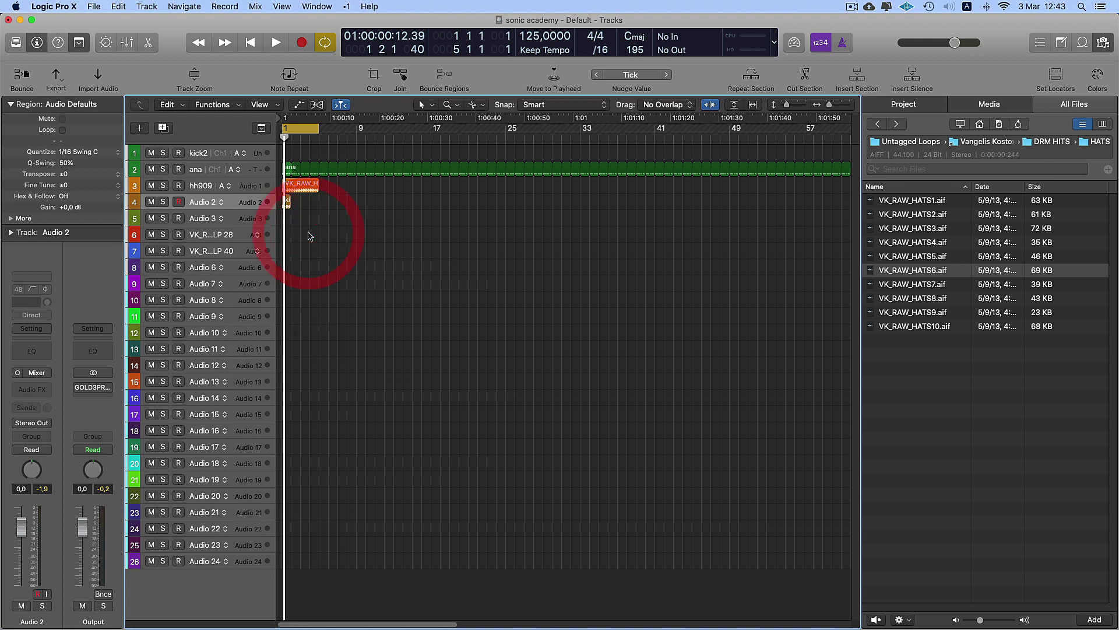
pyautogui.click(288, 202)
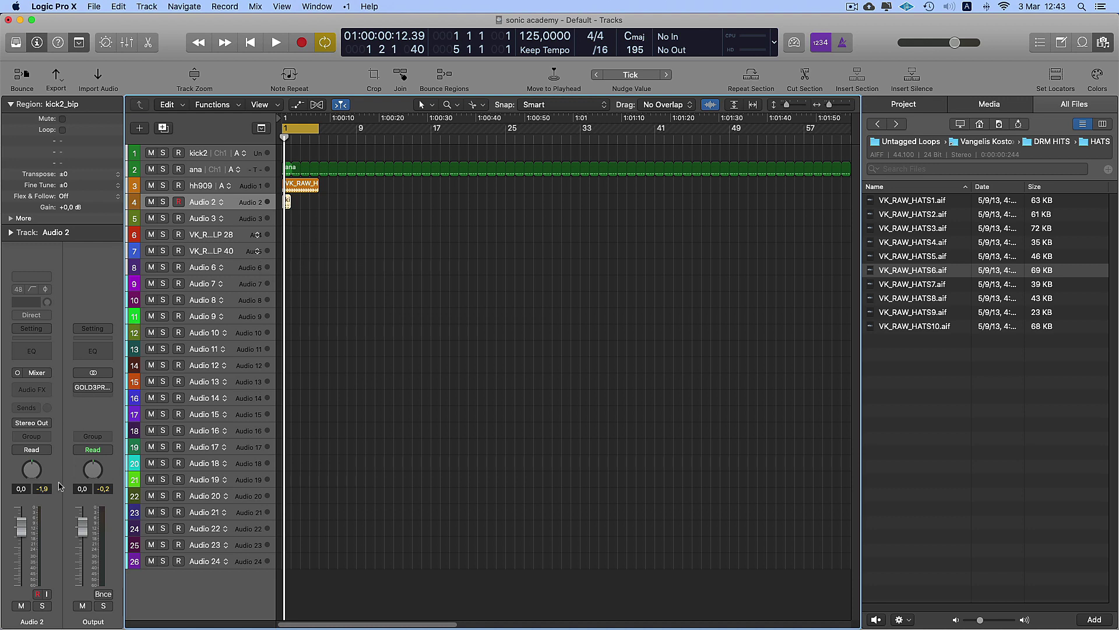
pyautogui.press('space')
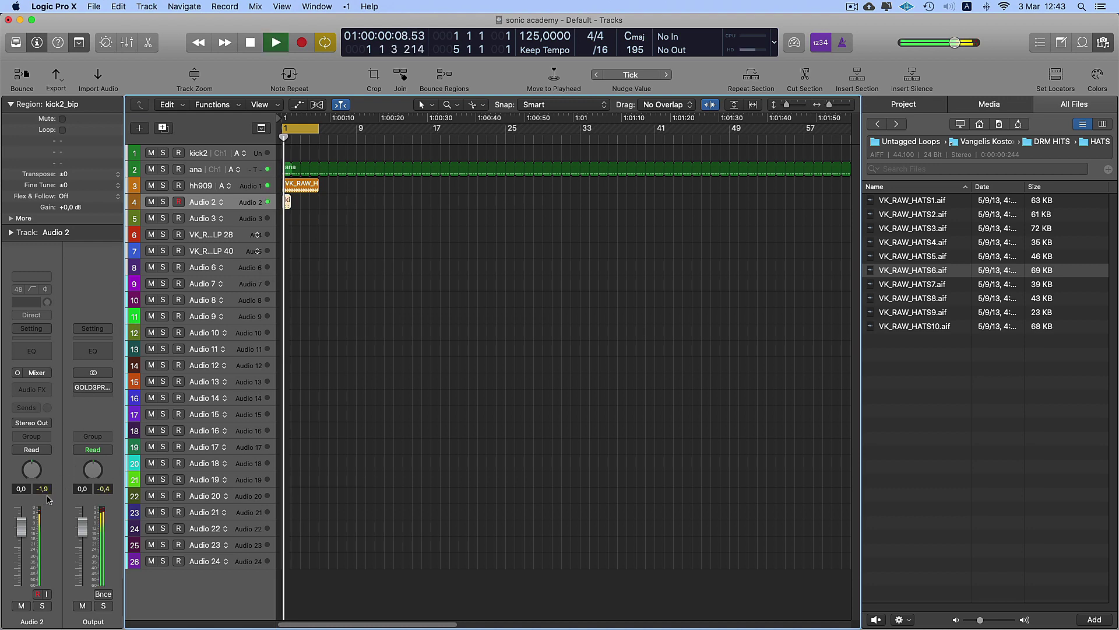
pyautogui.click(44, 490)
pyautogui.press('space')
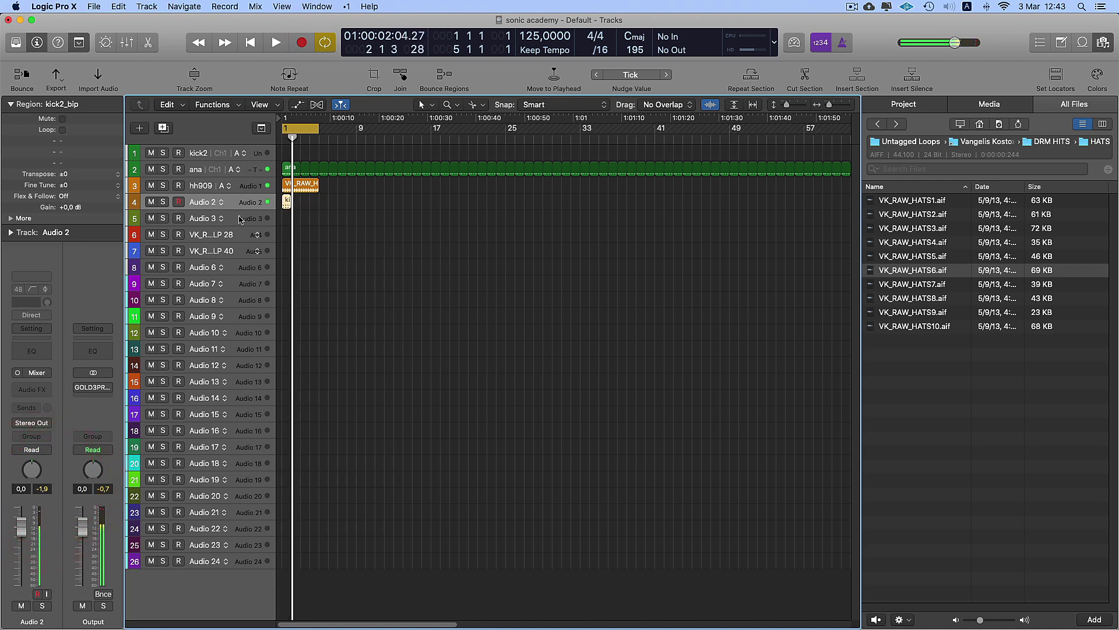
pyautogui.click(287, 200)
pyautogui.press('l')
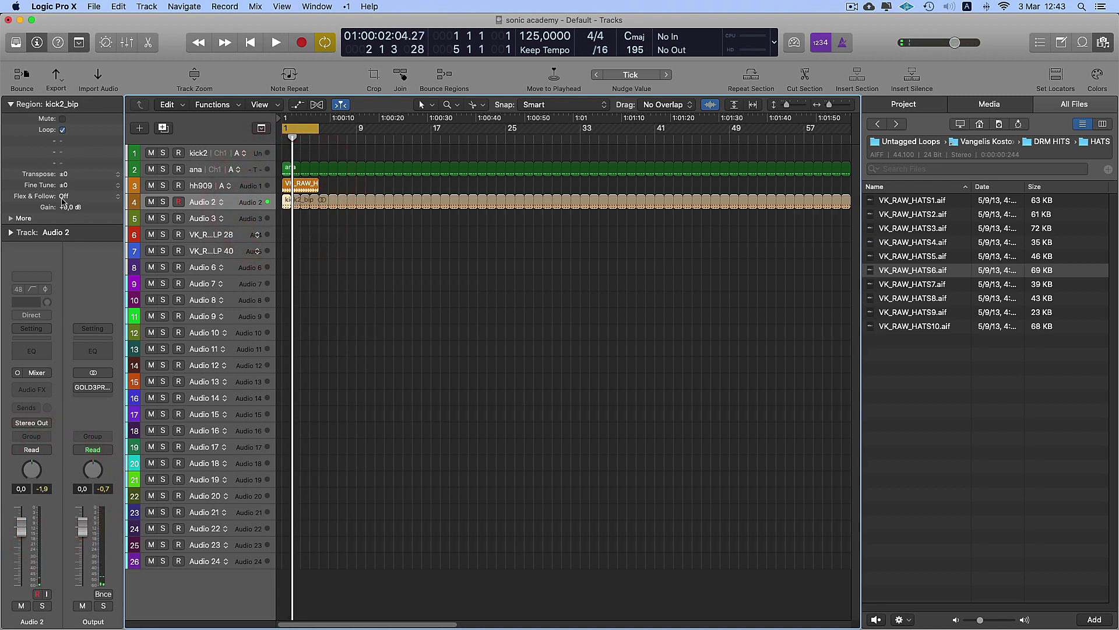
# - Lower the kick2_bip region gain to -13.0 dB and mute the ana and hh909 tracks
pyautogui.moveTo(68, 211); pyautogui.dragTo(35, 325)
pyautogui.press('space')
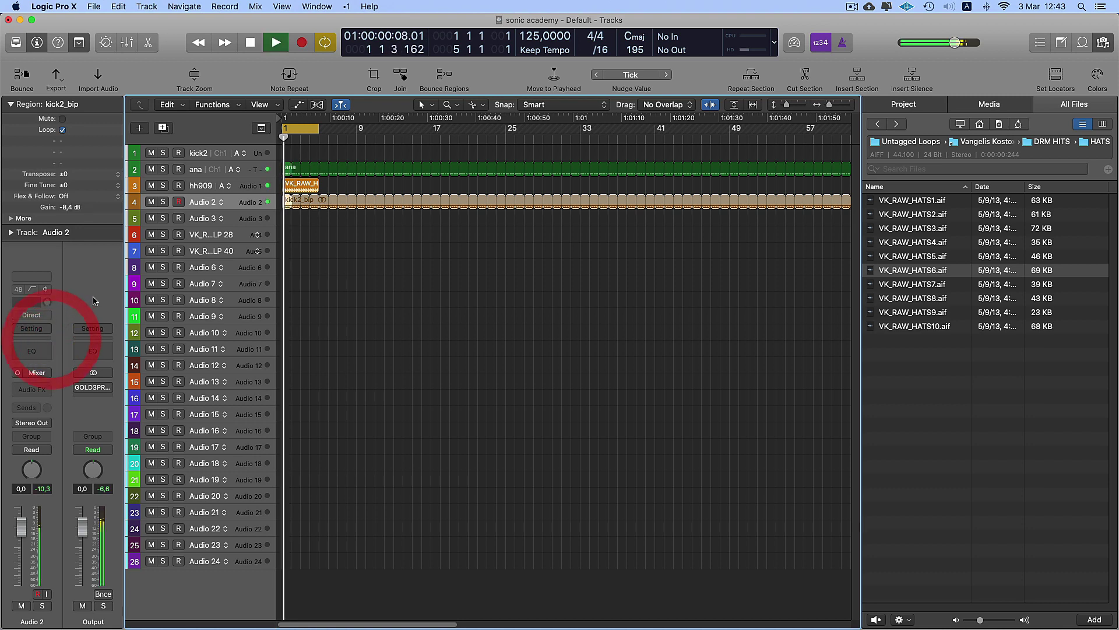
pyautogui.moveTo(151, 169); pyautogui.dragTo(151, 185)
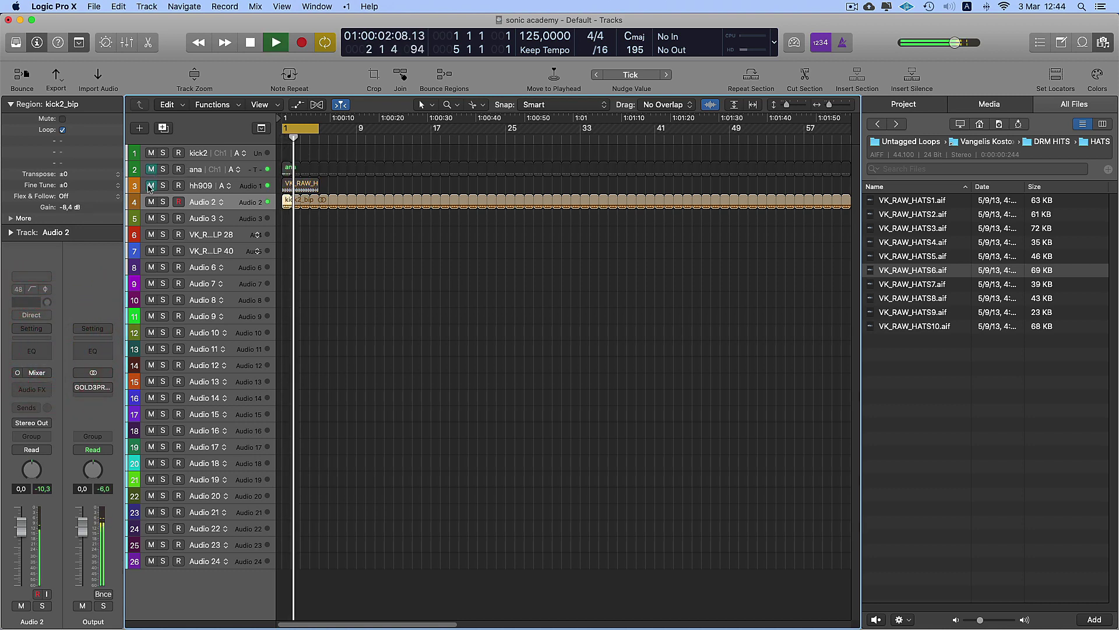
pyautogui.click(43, 489)
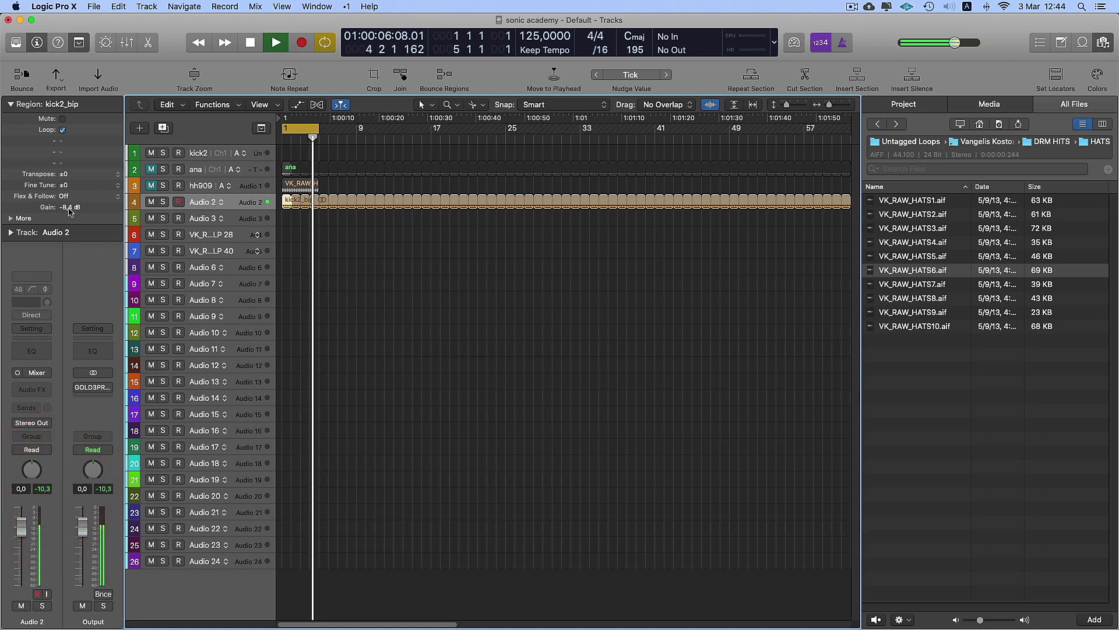
pyautogui.moveTo(69, 211); pyautogui.dragTo(55, 282)
pyautogui.click(33, 487)
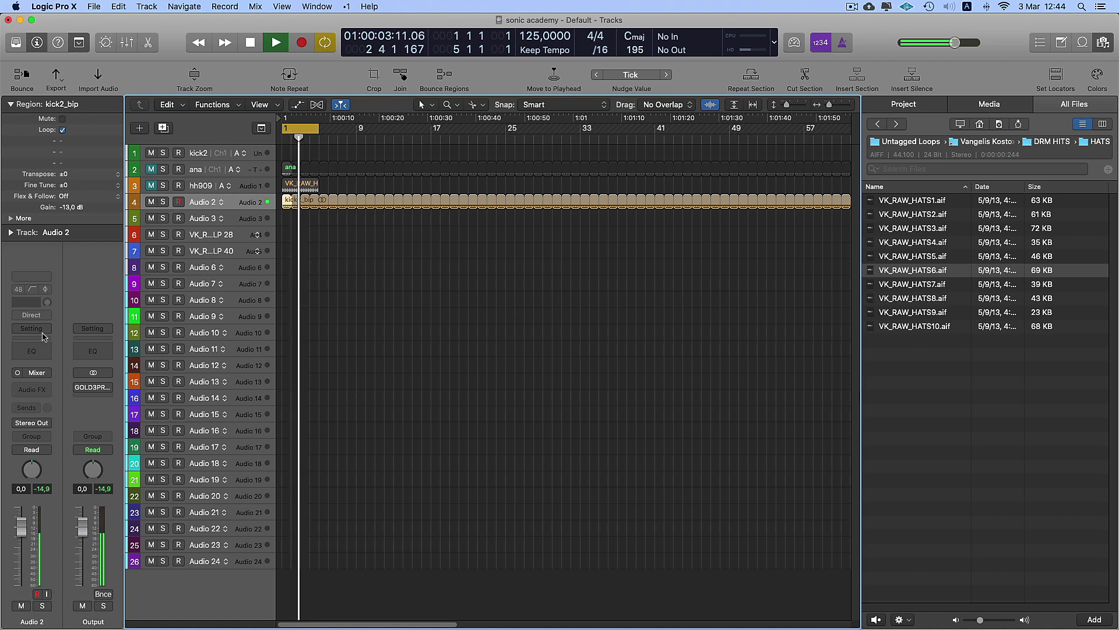
# - Insert a Channel EQ in Audio 2's Audio FX slot
pyautogui.click(33, 389)
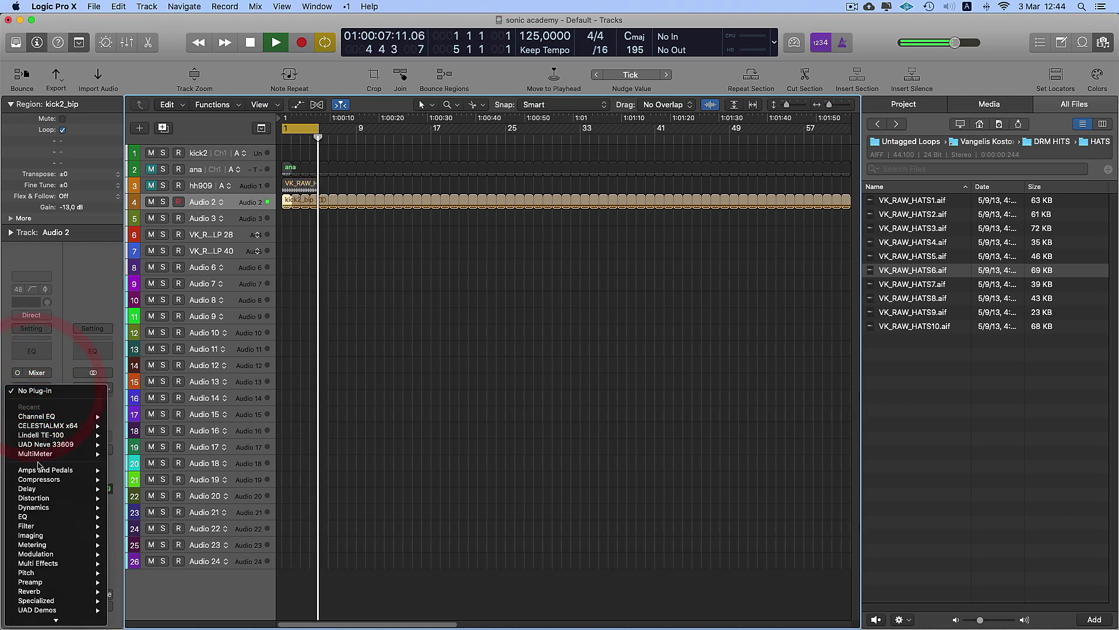
pyautogui.moveTo(42, 511)
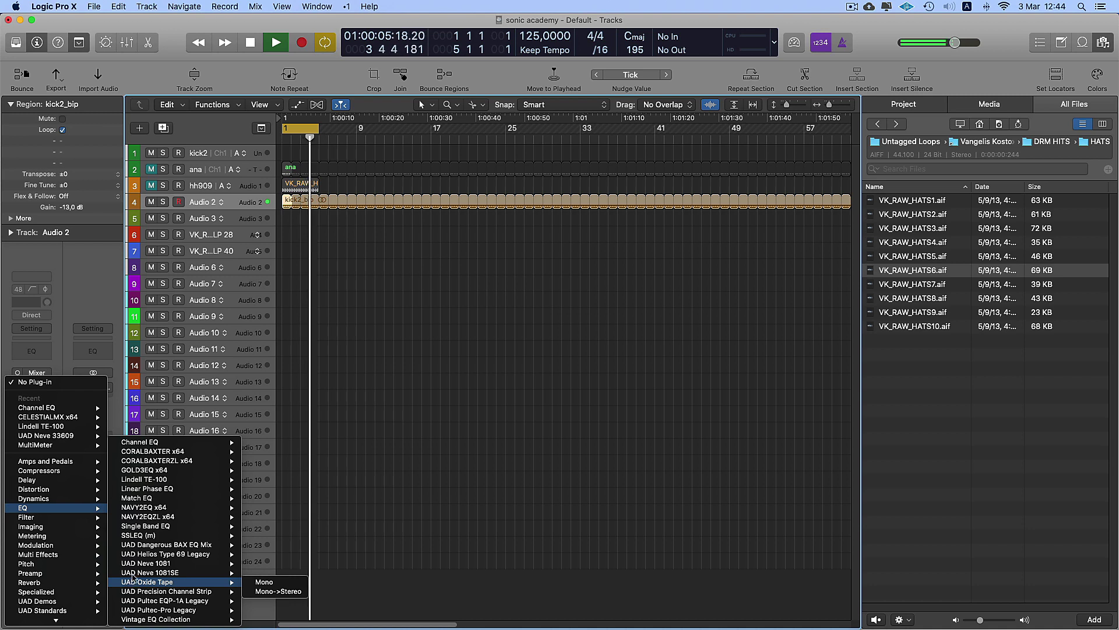
pyautogui.moveTo(153, 527)
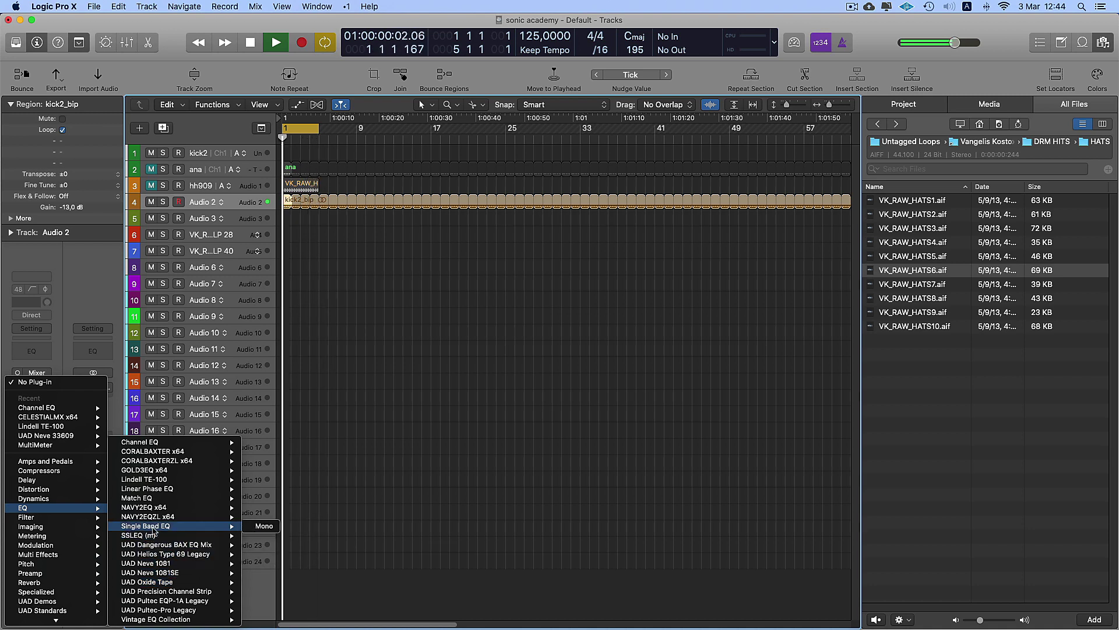
pyautogui.moveTo(161, 490)
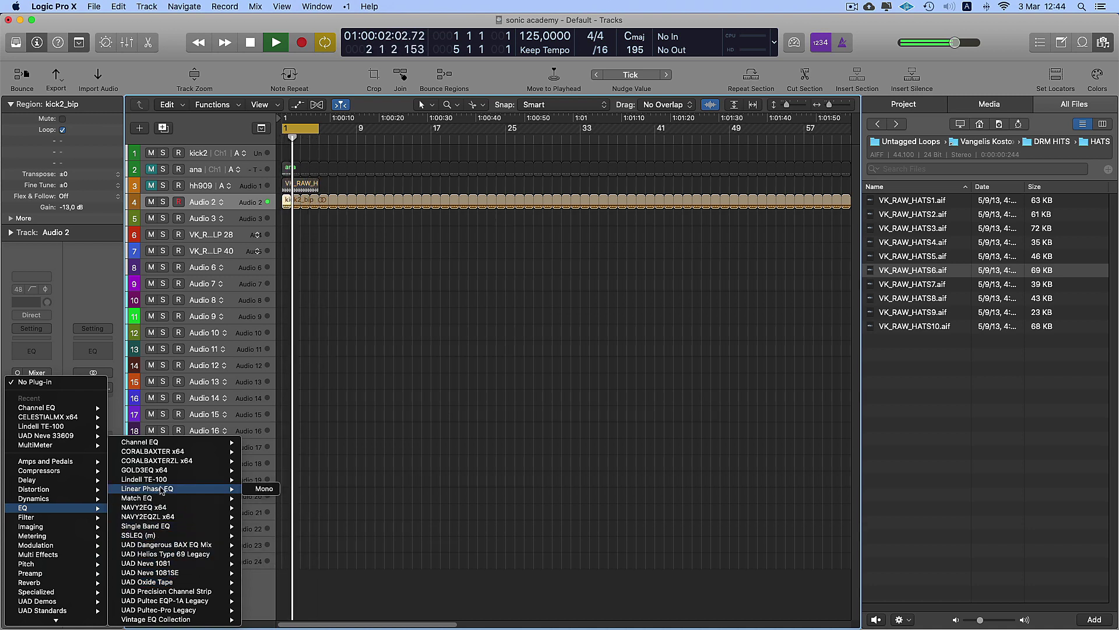
pyautogui.click(167, 446)
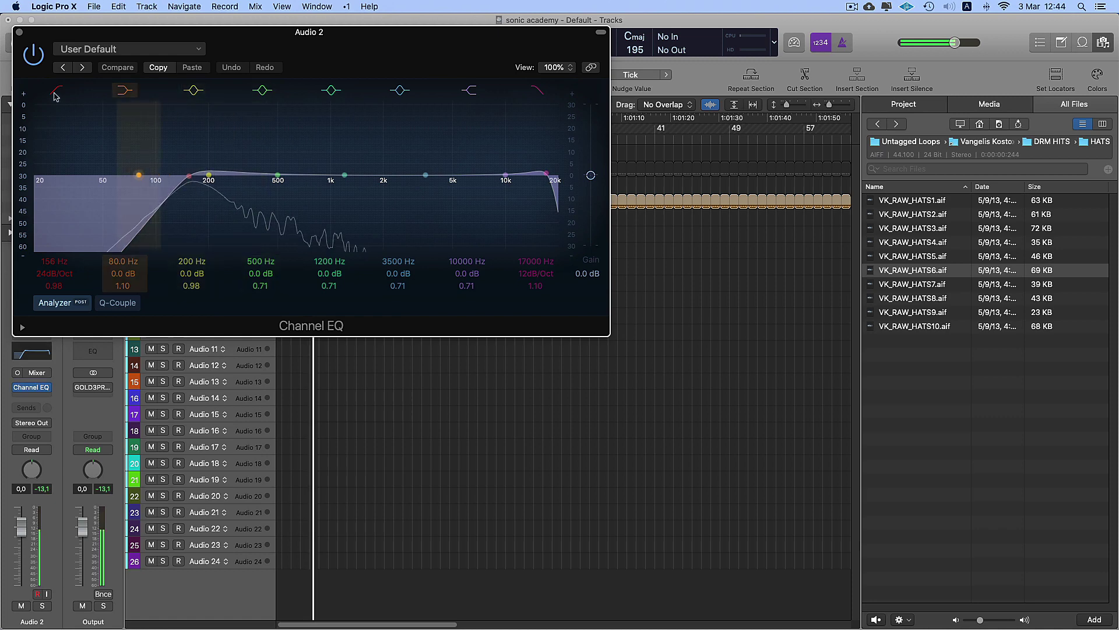
pyautogui.click(47, 91)
pyautogui.click(33, 54)
pyautogui.moveTo(104, 33); pyautogui.dragTo(432, 214)
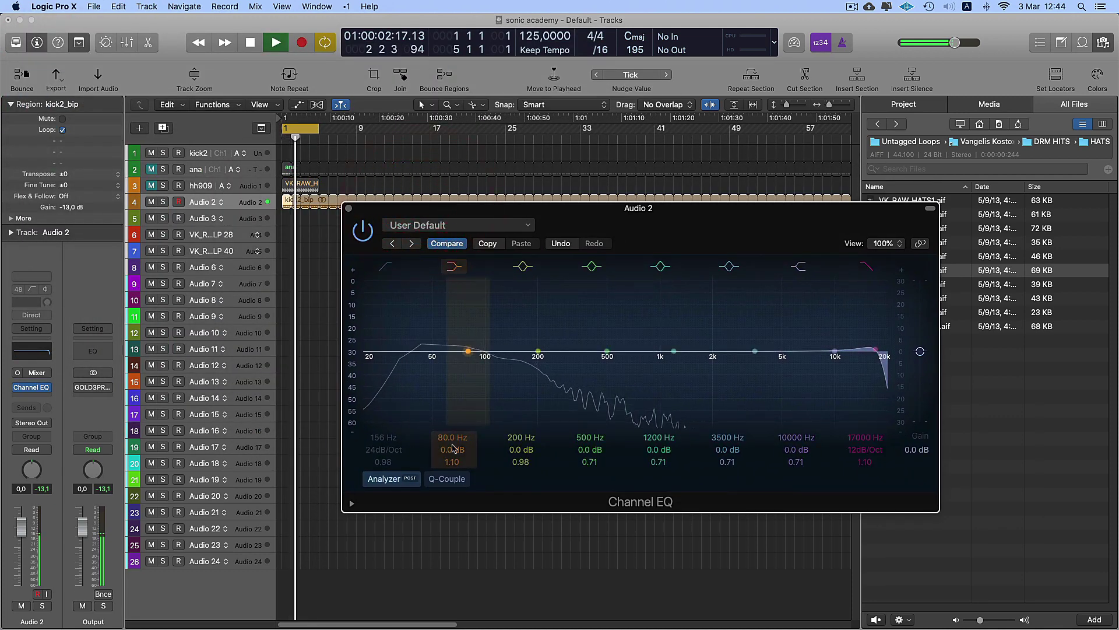
# - Boost 80 Hz by 8 dB, set the low cut near 40.5 Hz, and boost 500 Hz
pyautogui.moveTo(454, 452)
pyautogui.mouseDown()
pyautogui.moveTo(454, 416)
pyautogui.moveTo(452, 457)
pyautogui.mouseUp()
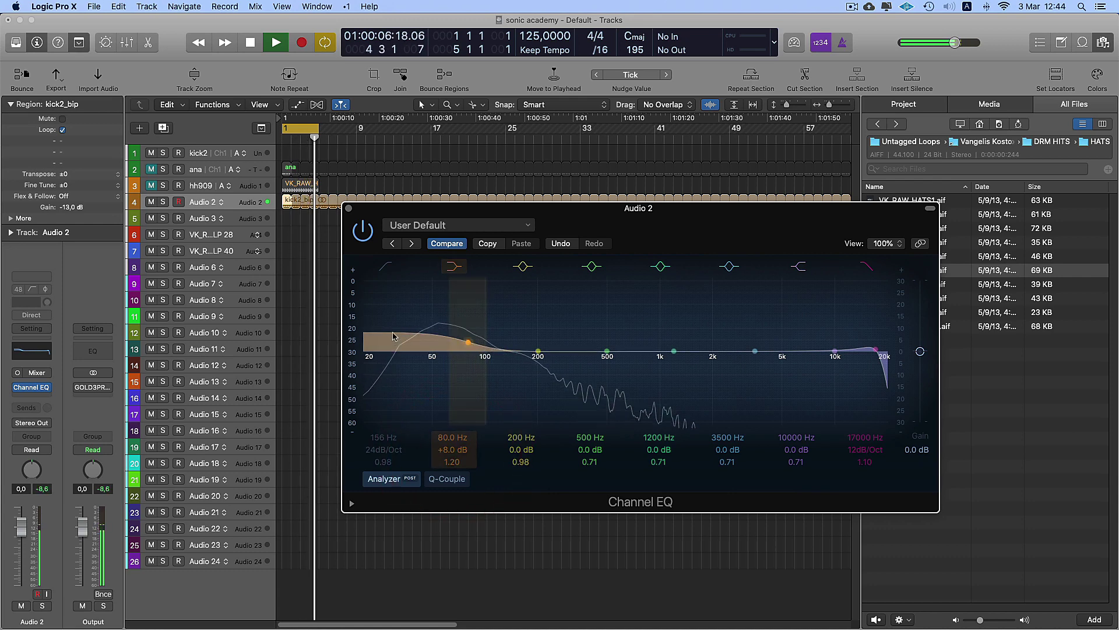
pyautogui.click(385, 266)
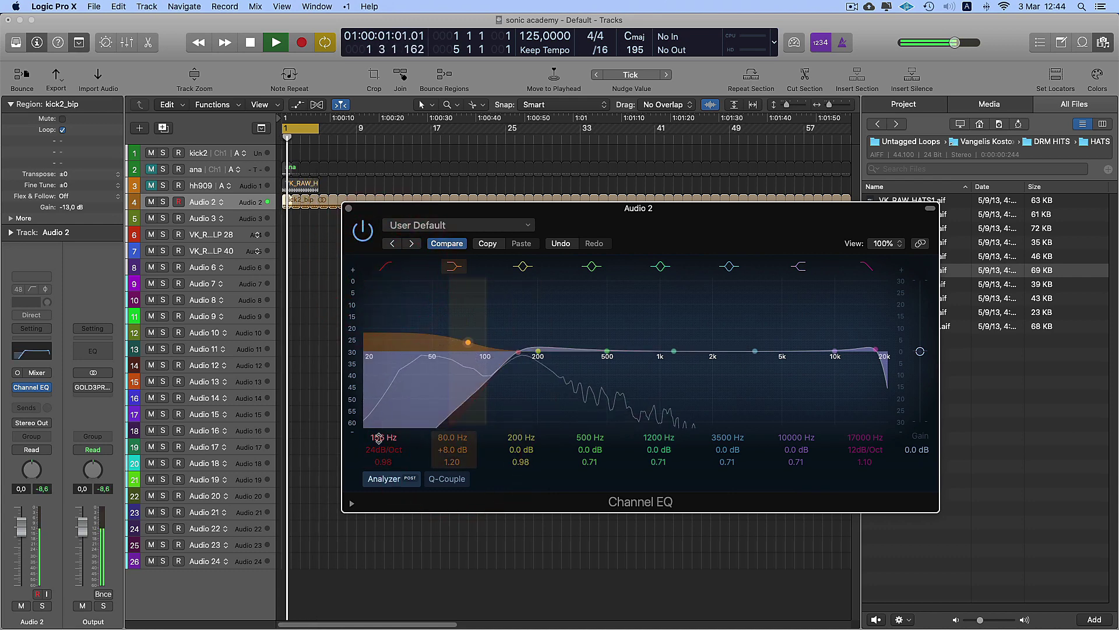
pyautogui.moveTo(379, 438); pyautogui.dragTo(379, 460)
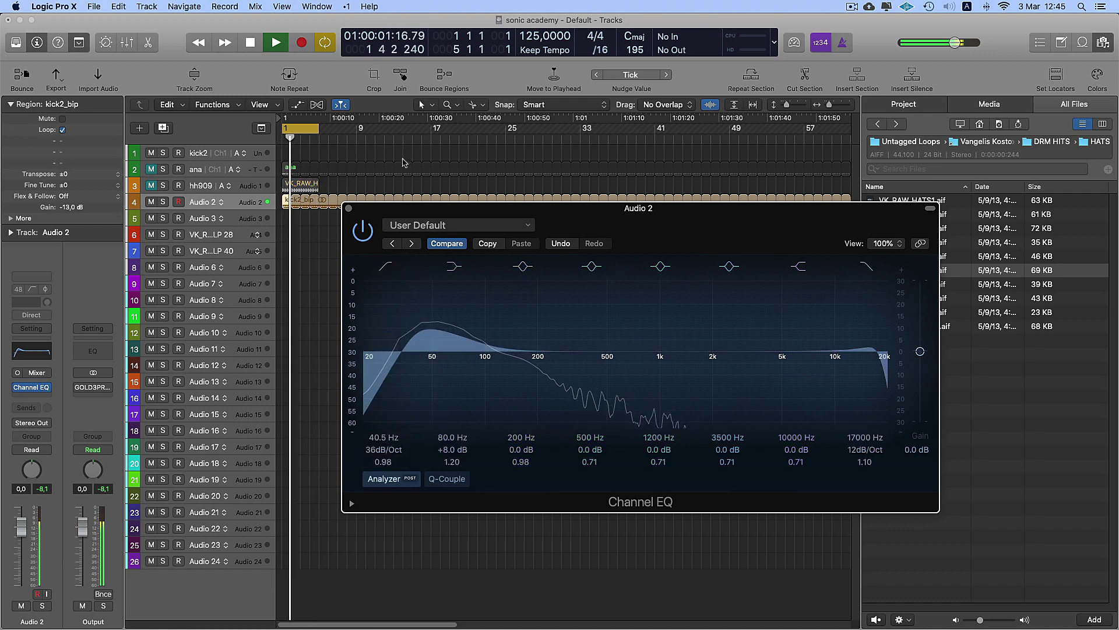
pyautogui.moveTo(585, 451)
pyautogui.mouseDown()
pyautogui.moveTo(586, 414)
pyautogui.moveTo(572, 439)
pyautogui.moveTo(587, 485)
pyautogui.moveTo(586, 459)
pyautogui.mouseUp()
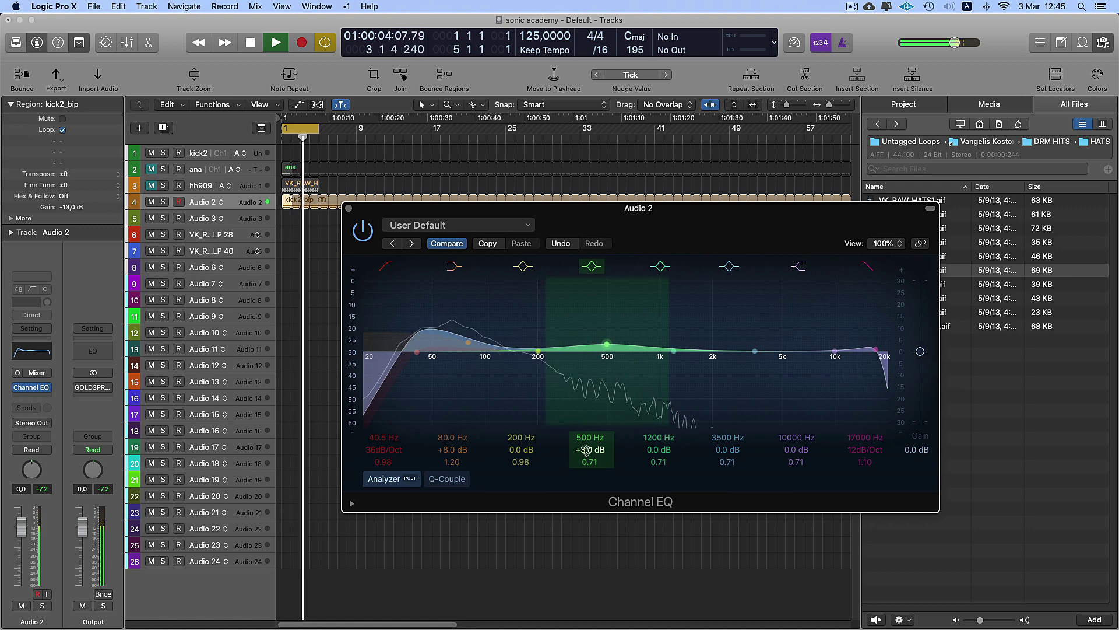
pyautogui.click(348, 209)
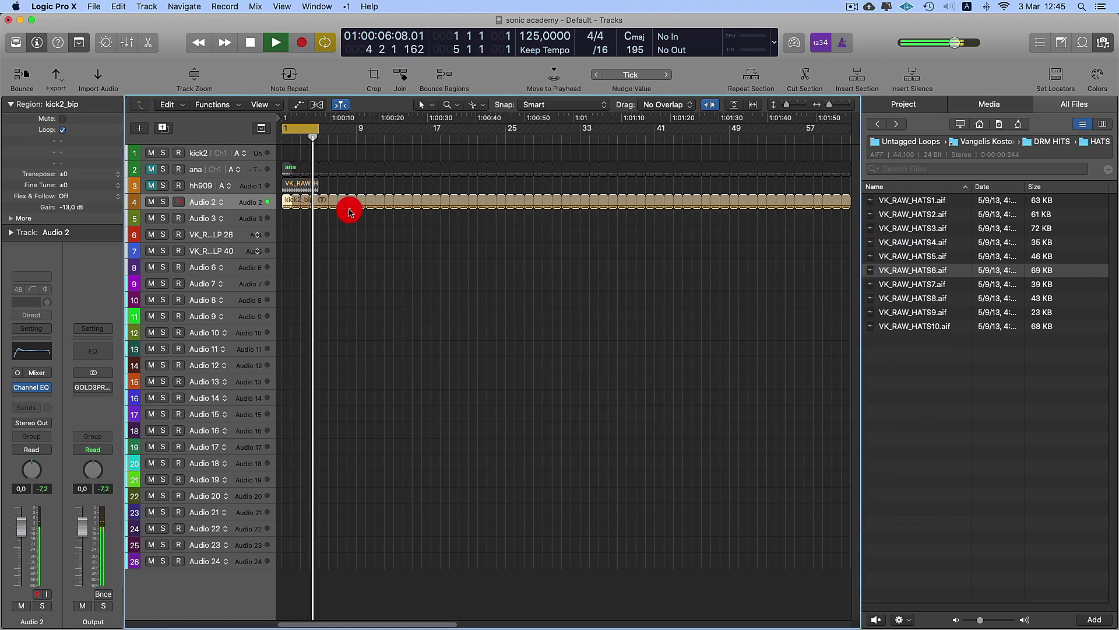
# - Insert a UAD UA 1176LN Legacy compressor after the Channel EQ on Audio 2
pyautogui.click(34, 399)
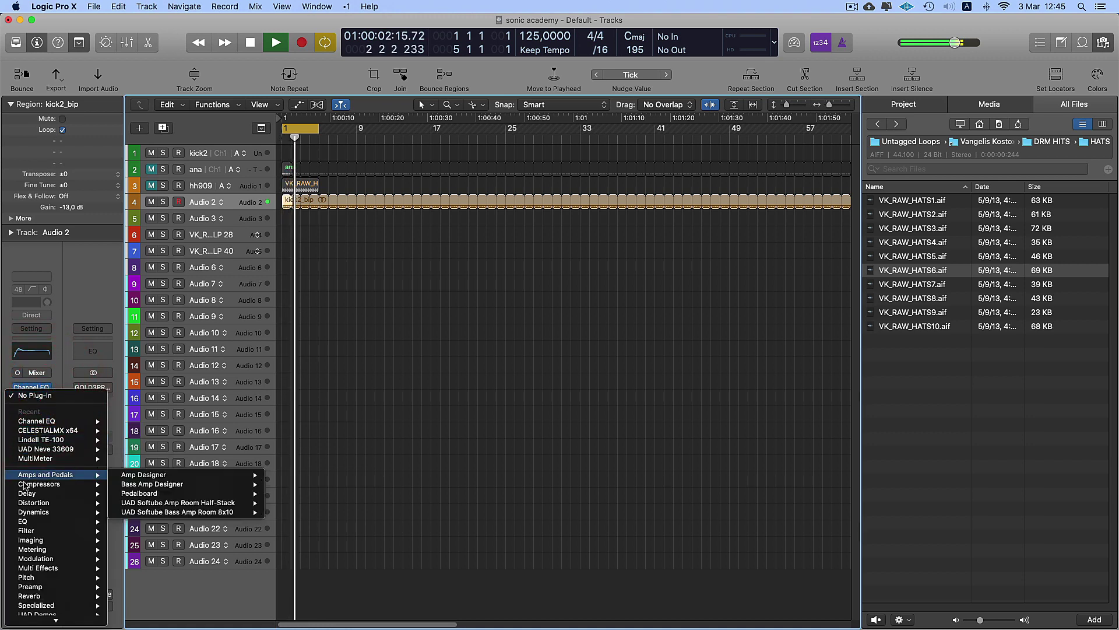
pyautogui.moveTo(26, 487)
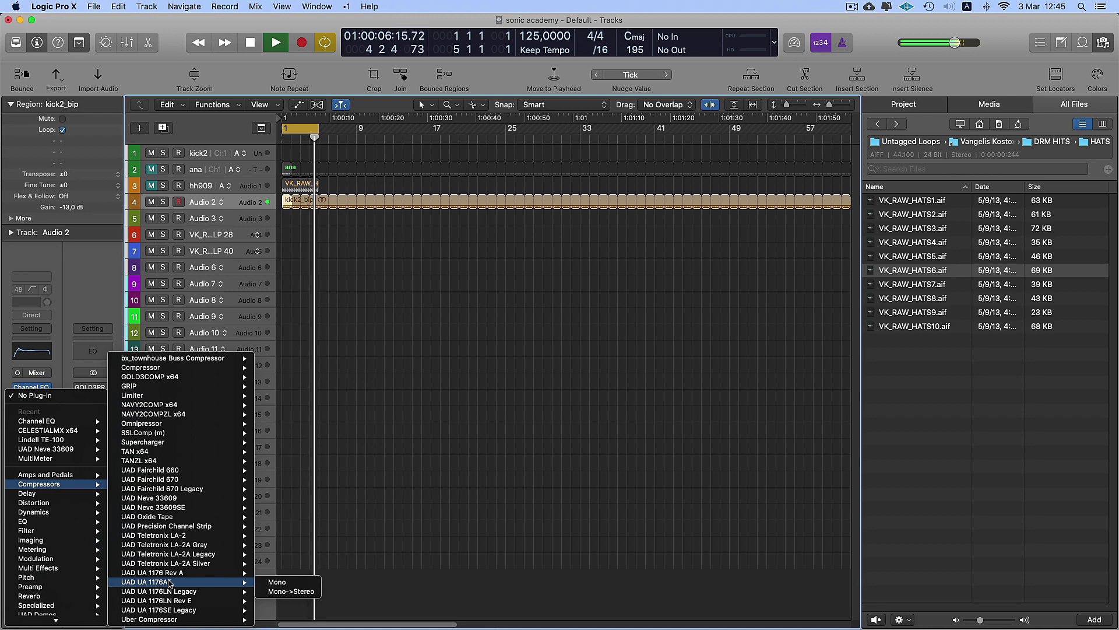
pyautogui.click(277, 591)
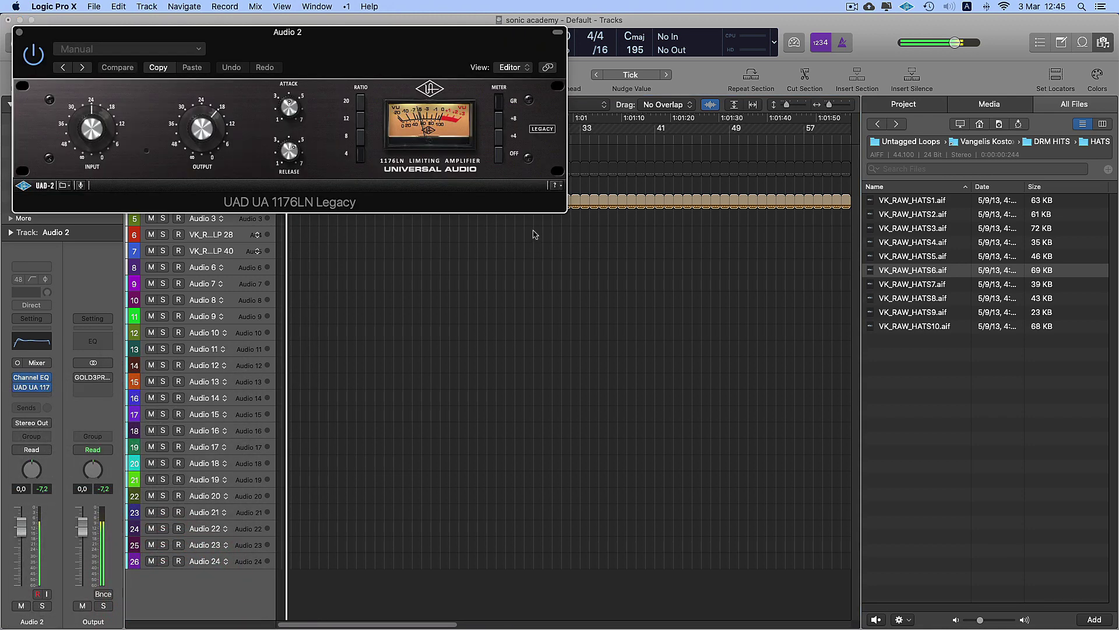
pyautogui.moveTo(274, 36); pyautogui.dragTo(573, 248)
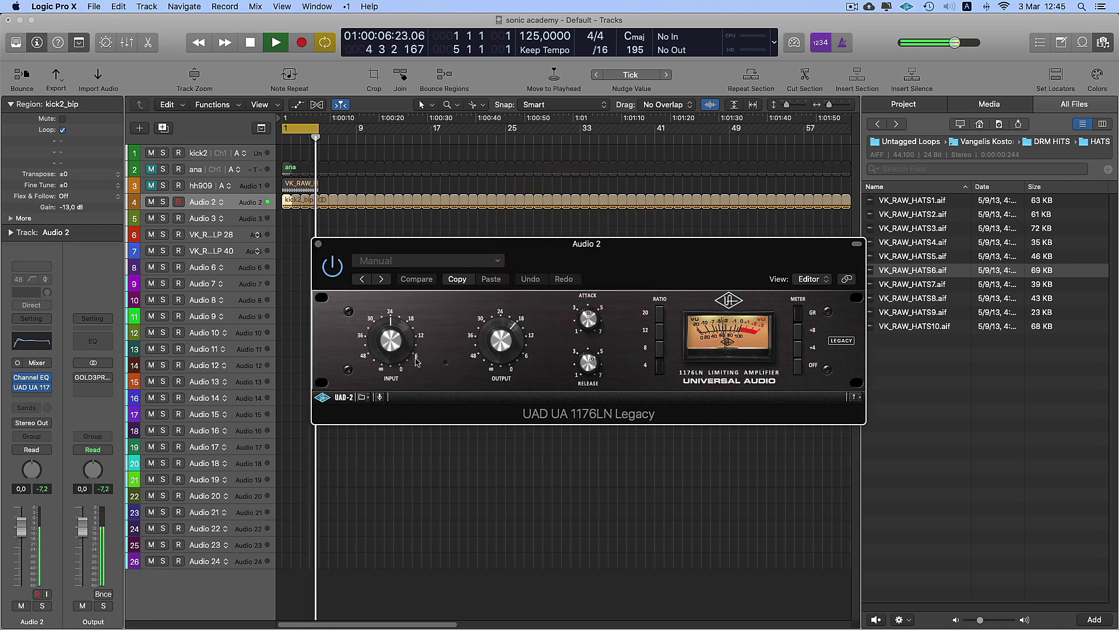
# - Nudge the 1176LN Output knob up slightly and close the compressor window
pyautogui.moveTo(490, 357); pyautogui.dragTo(495, 343)
pyautogui.click(46, 493)
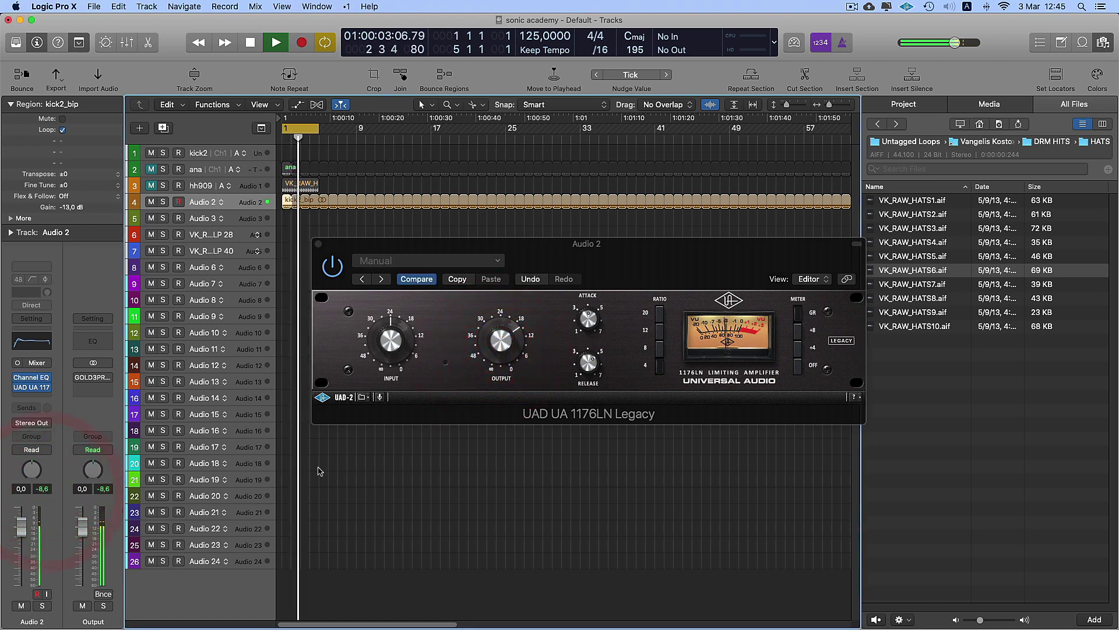
pyautogui.click(499, 347)
pyautogui.click(44, 488)
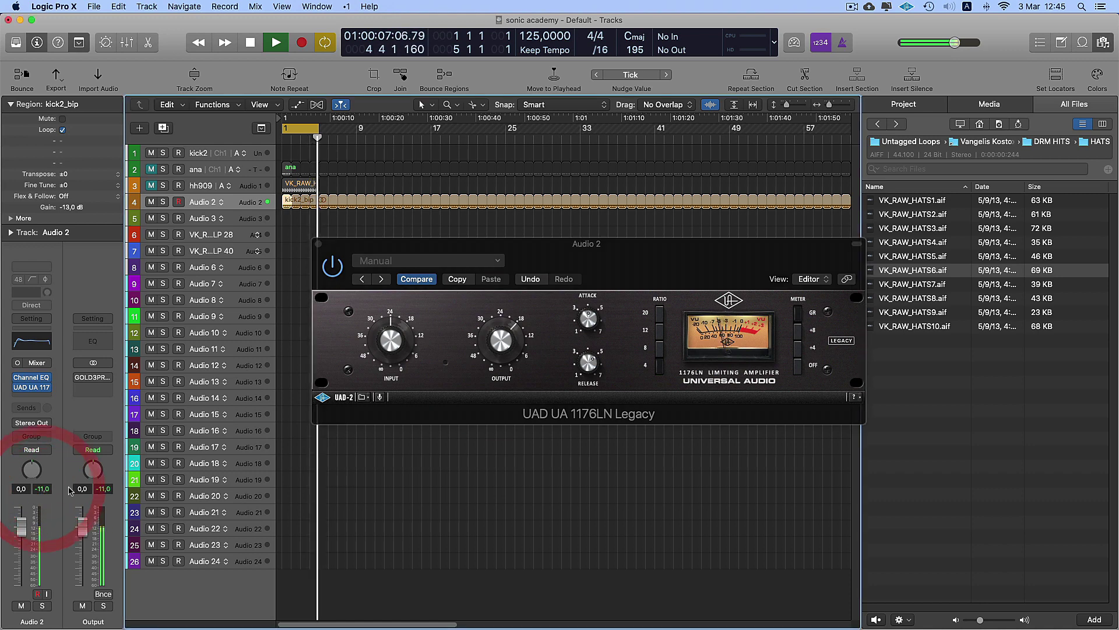
pyautogui.click(508, 343)
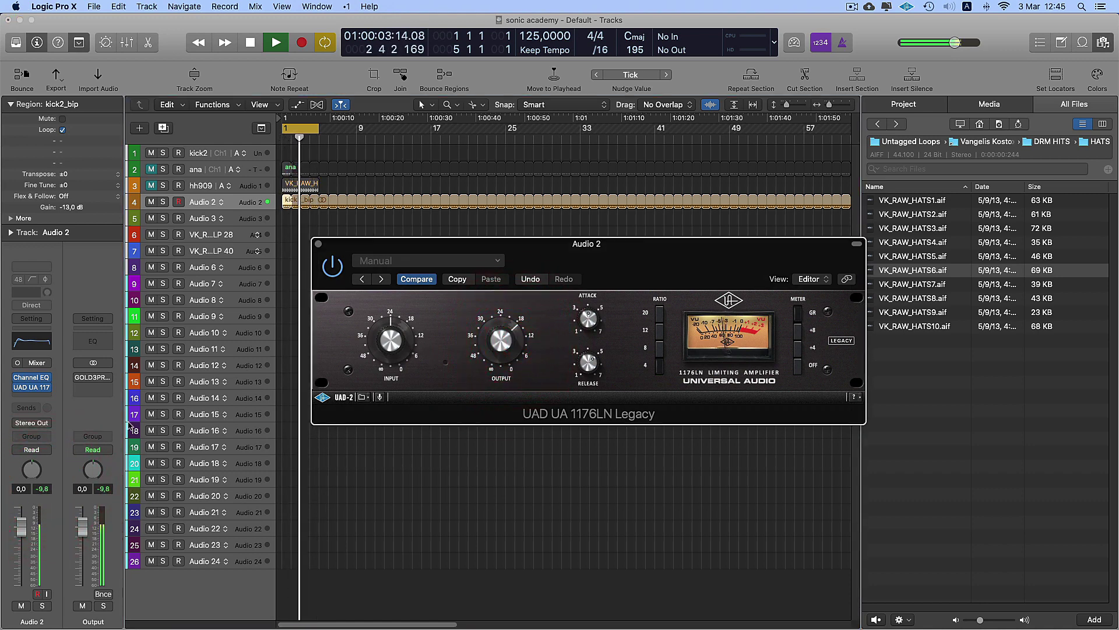
pyautogui.click(50, 489)
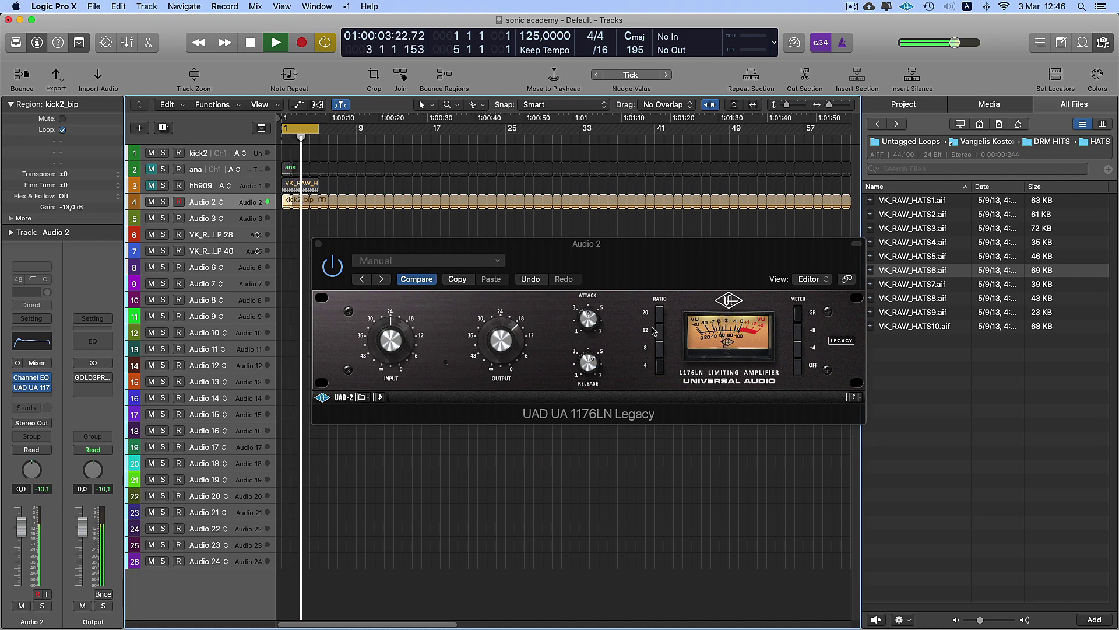
pyautogui.click(319, 244)
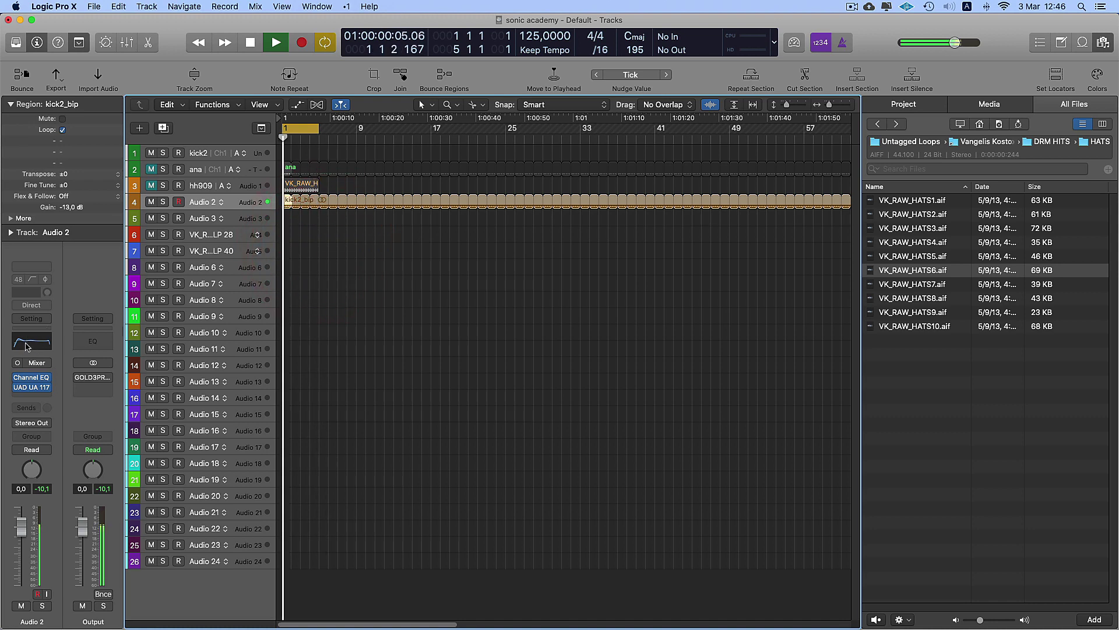
pyautogui.moveTo(29, 380)
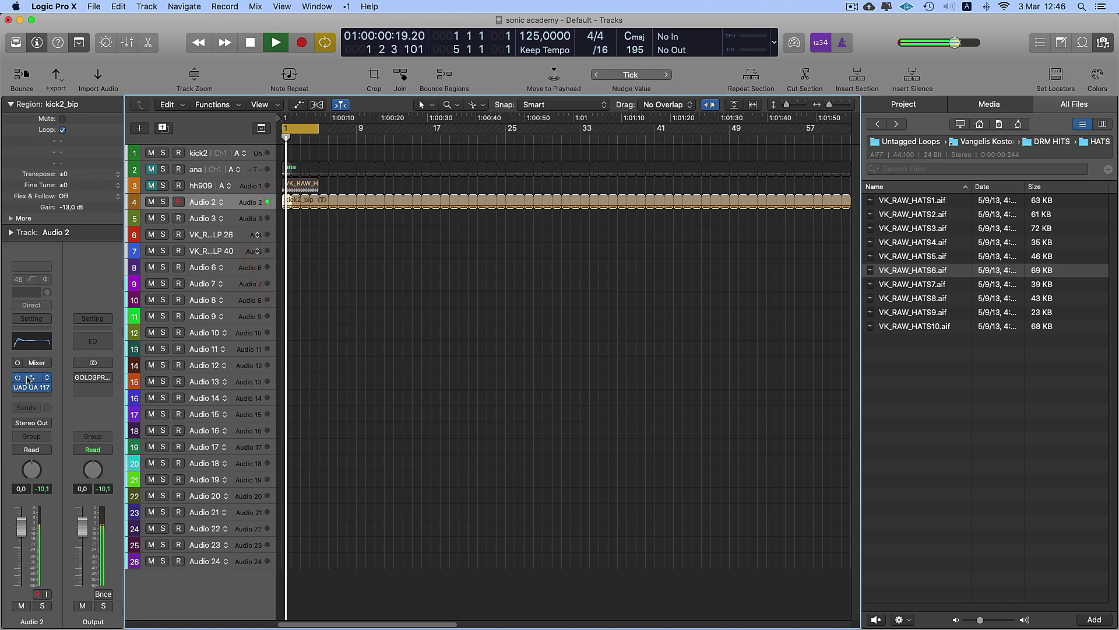
# - Remove the Compressor plug-in from Audio 2's effect chain
pyautogui.click(32, 337)
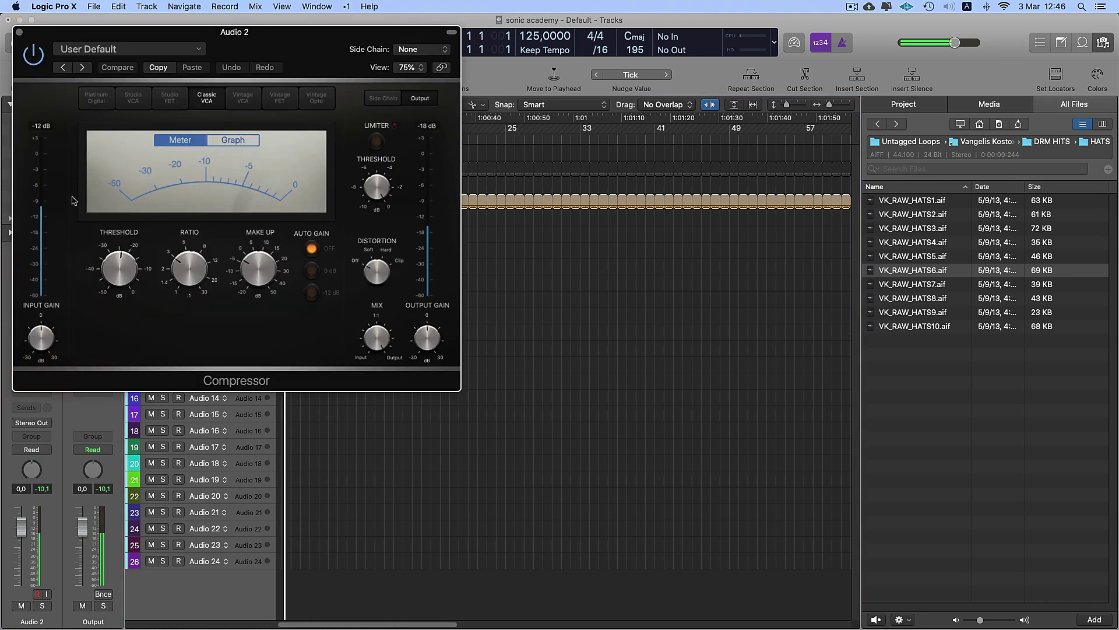
pyautogui.click(19, 32)
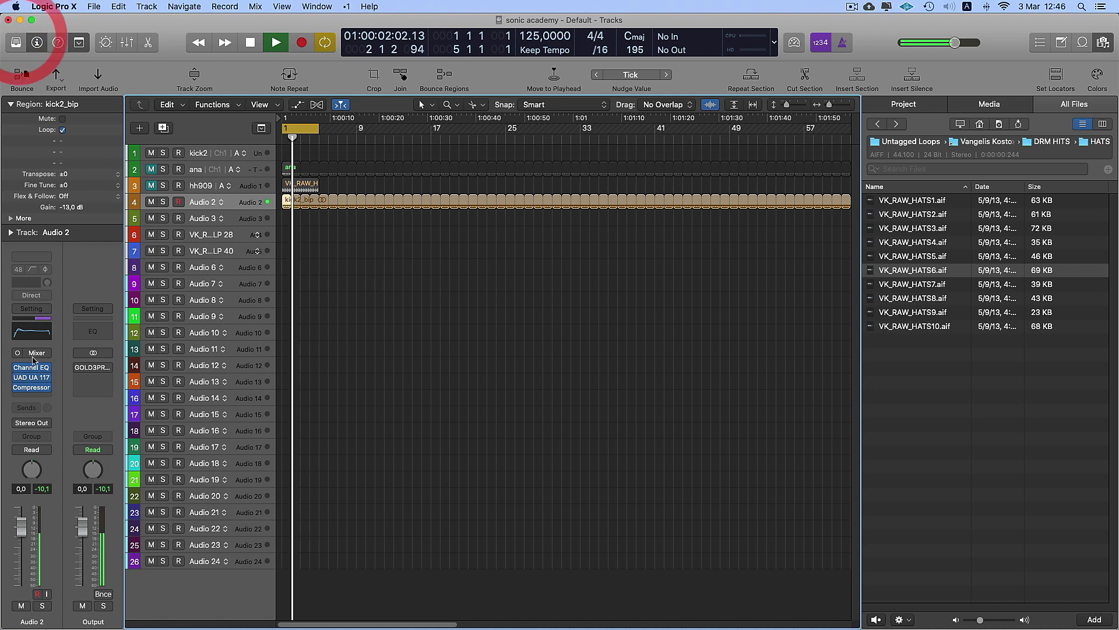
pyautogui.click(48, 387)
pyautogui.click(44, 362)
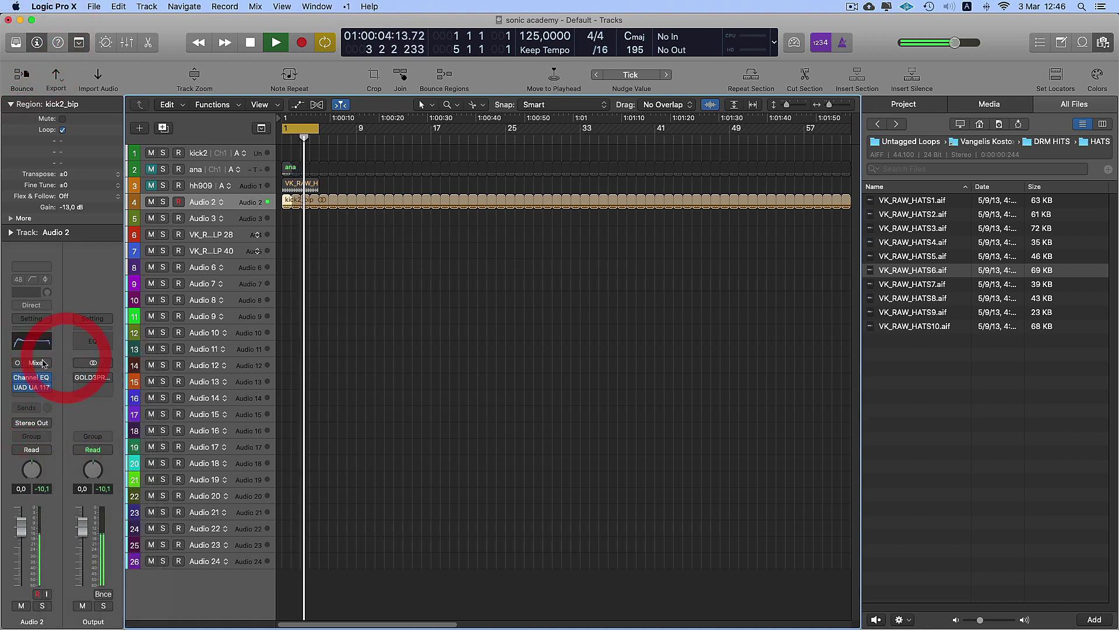
# - Copy the Channel EQ into the slot below and add another Channel EQ on Audio 2
pyautogui.moveTo(31, 377)
pyautogui.mouseDown()
pyautogui.moveTo(24, 411)
pyautogui.moveTo(33, 389)
pyautogui.mouseUp()
pyautogui.moveTo(29, 380)
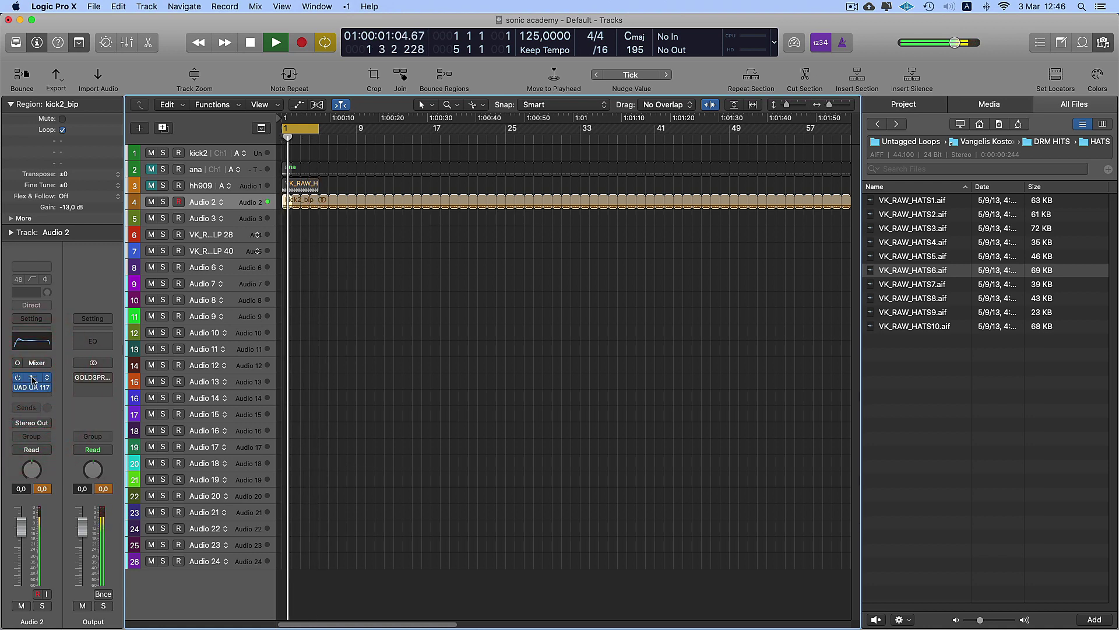
pyautogui.click(33, 398)
pyautogui.click(30, 424)
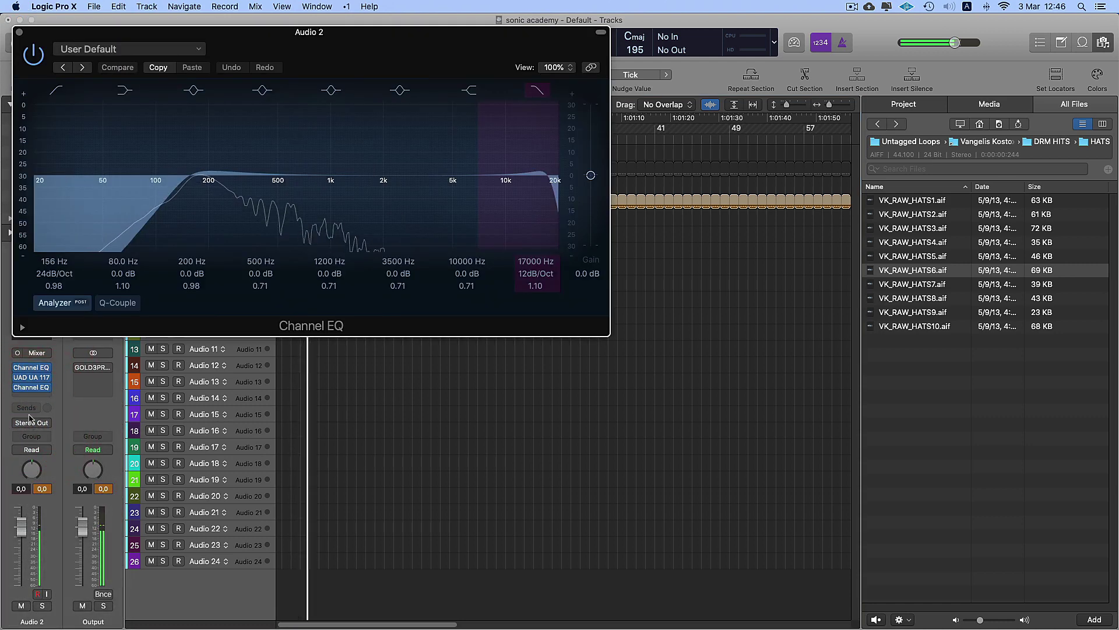
pyautogui.moveTo(94, 39); pyautogui.dragTo(418, 186)
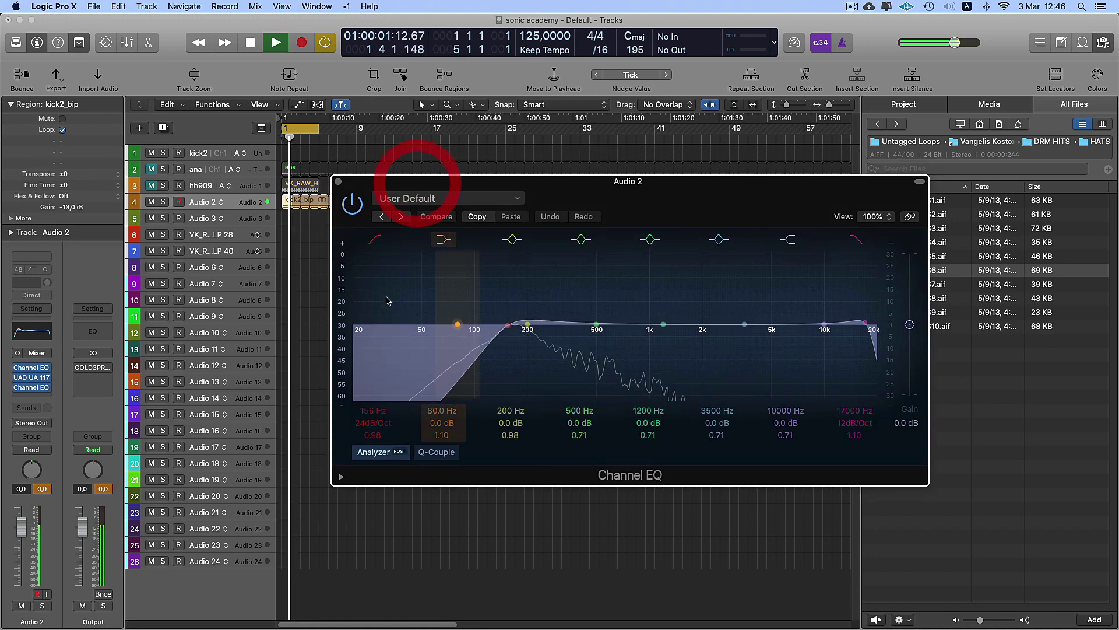
# - Compare the Channel EQ on and off, leave it bypassed, and close its window
pyautogui.click(352, 205)
pyautogui.click(353, 205)
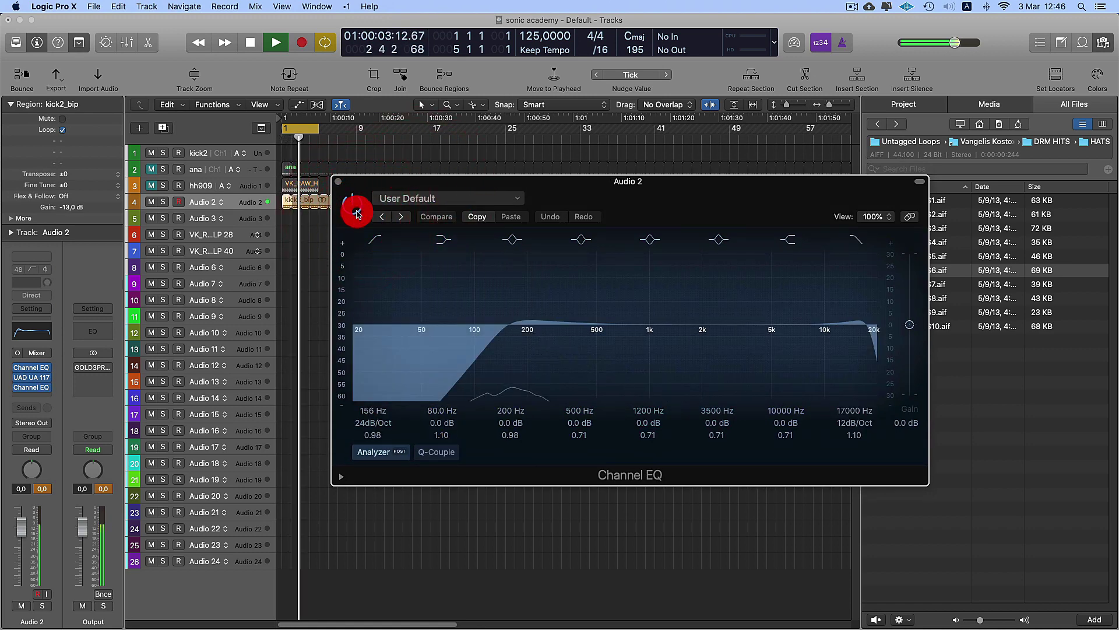
pyautogui.click(353, 205)
pyautogui.click(338, 184)
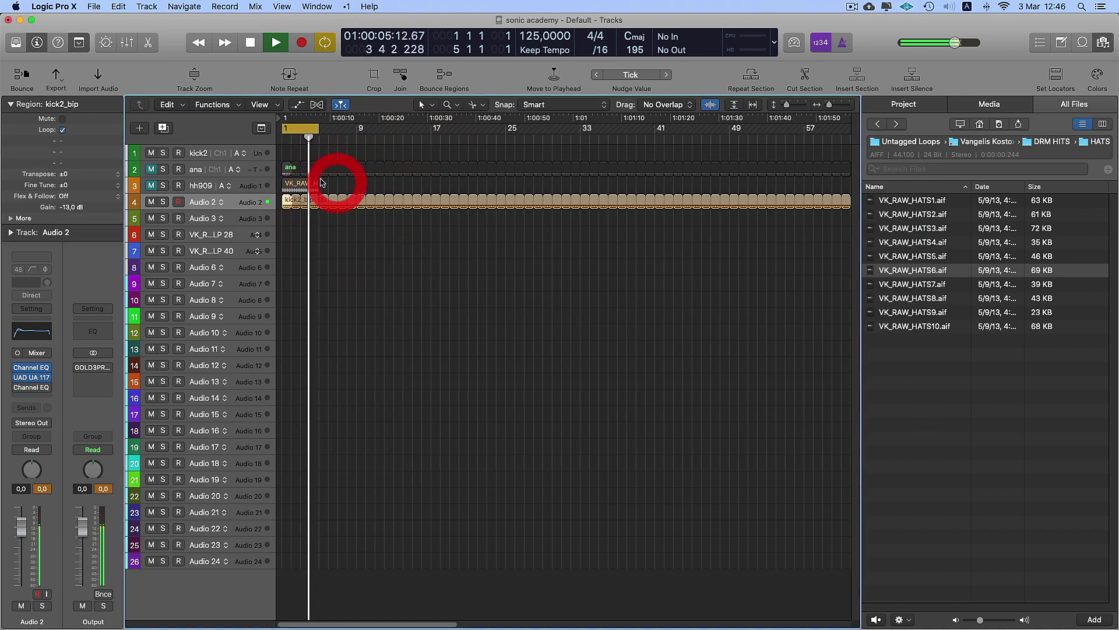
# - Unmute the ana track, try track alternatives B and C, then return to alternative A
pyautogui.click(151, 169)
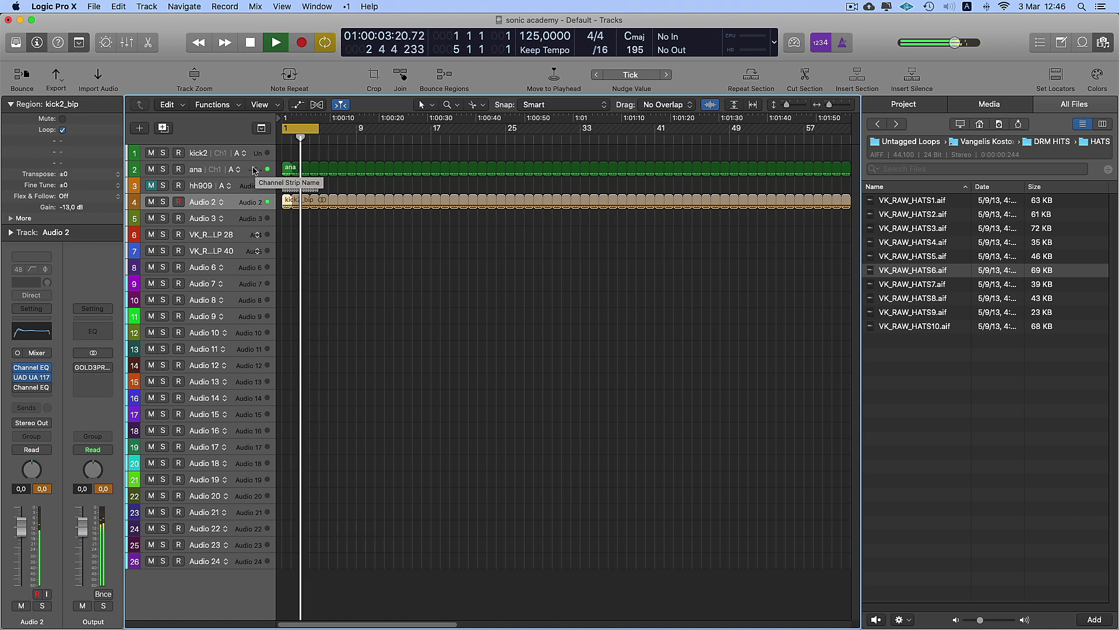
pyautogui.click(237, 169)
pyautogui.click(244, 185)
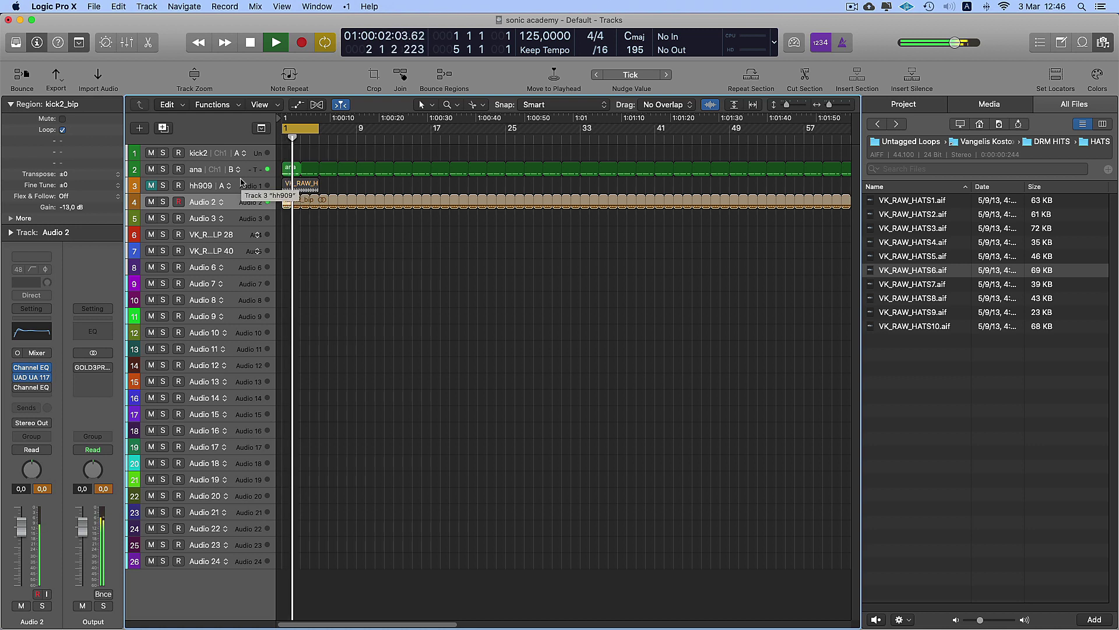
pyautogui.click(243, 175)
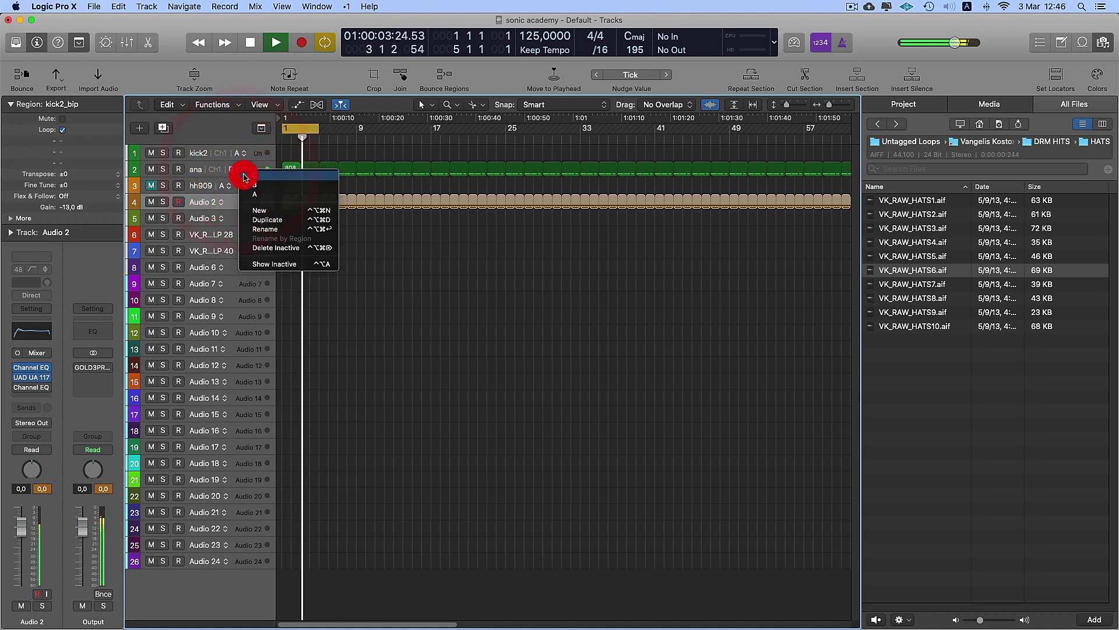
pyautogui.click(243, 175)
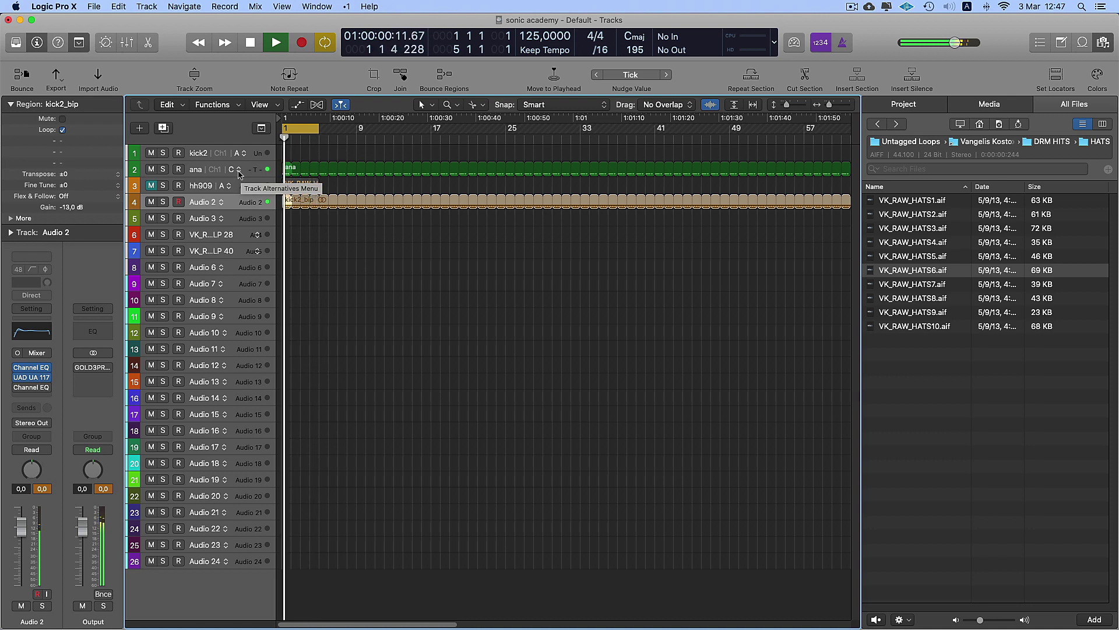
pyautogui.click(239, 170)
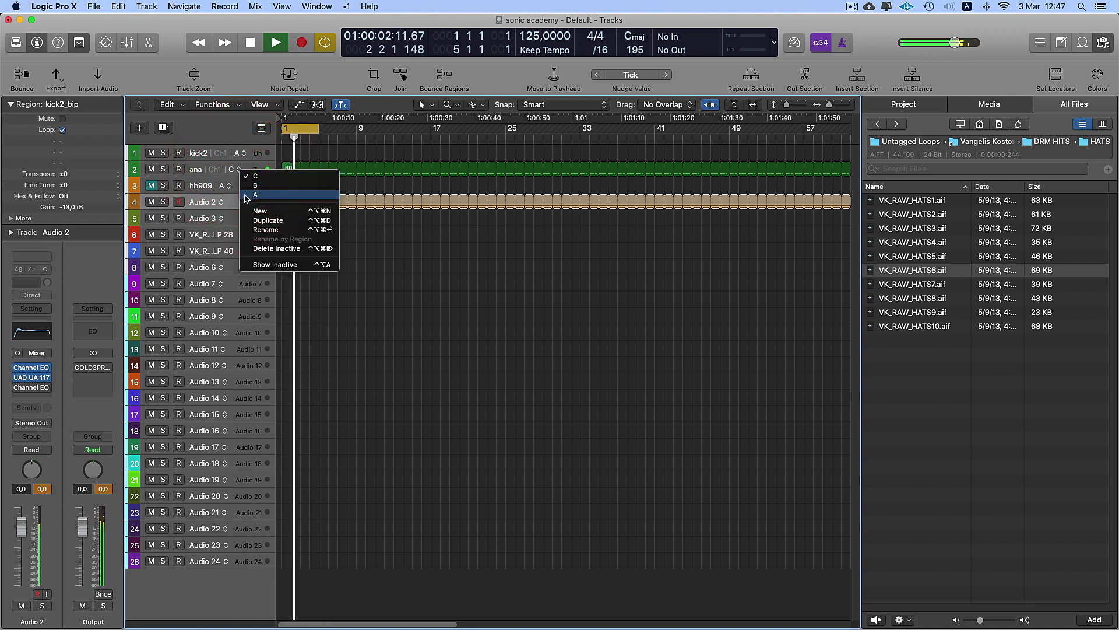
pyautogui.click(246, 196)
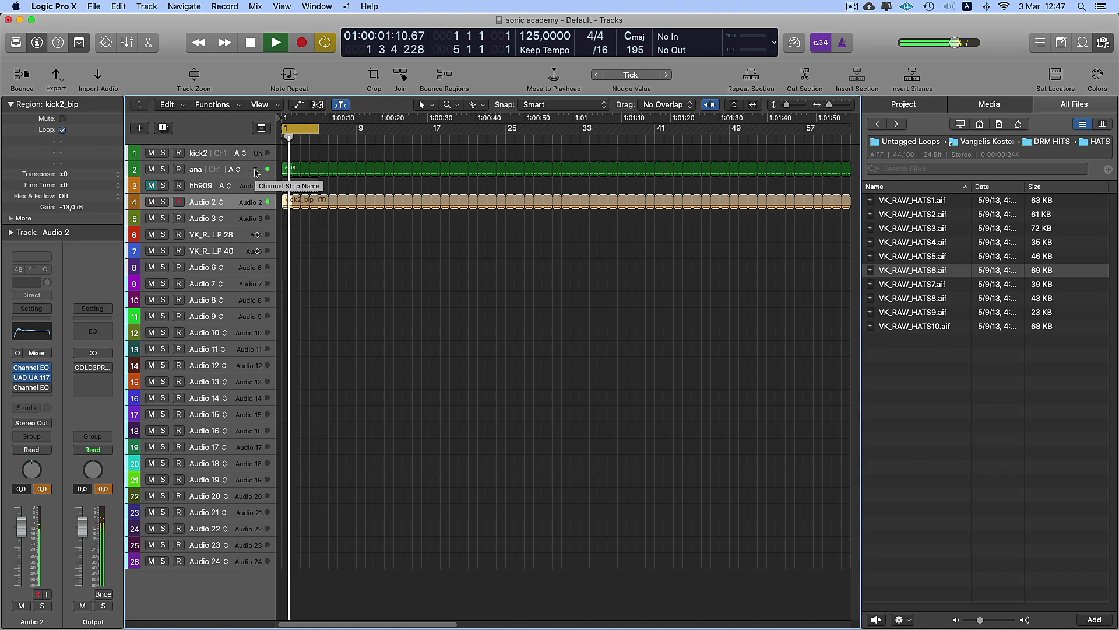
# - Turn the ana track's ANA 2 Filter 1 ENV amount down to -17.14% and close the synth
pyautogui.click(257, 171)
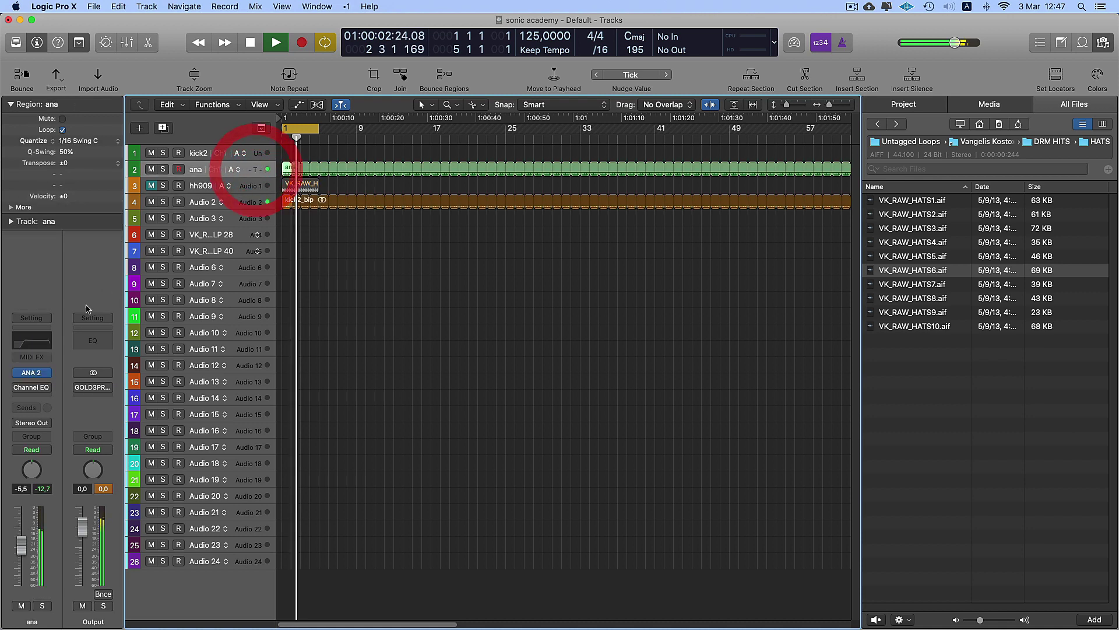
pyautogui.click(32, 376)
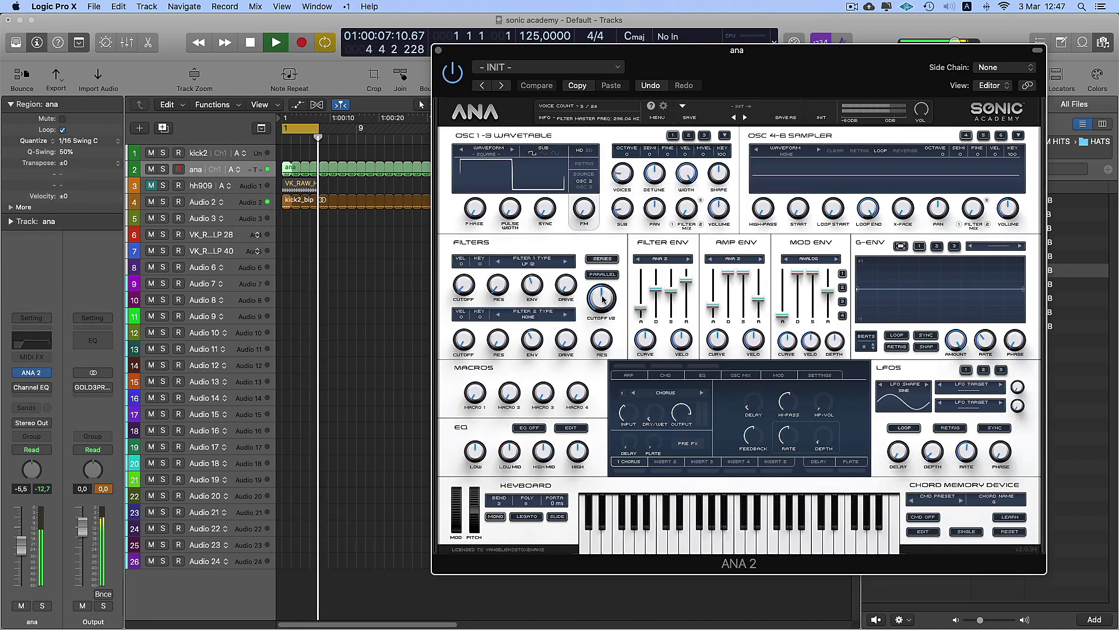
pyautogui.moveTo(527, 289); pyautogui.dragTo(528, 290)
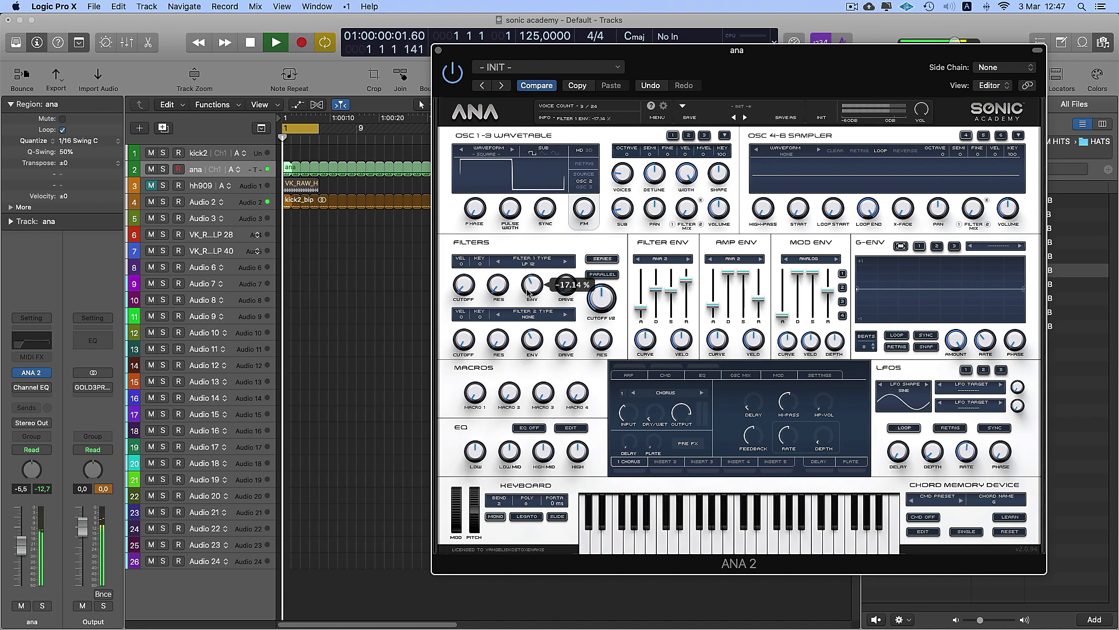
pyautogui.moveTo(527, 291); pyautogui.dragTo(528, 291)
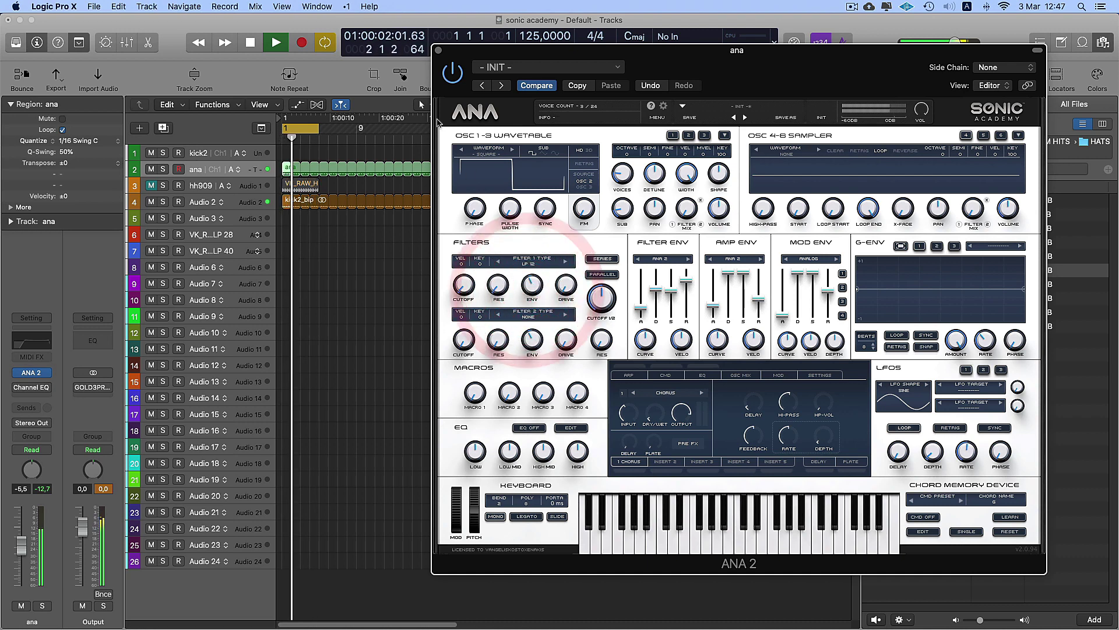
pyautogui.click(439, 51)
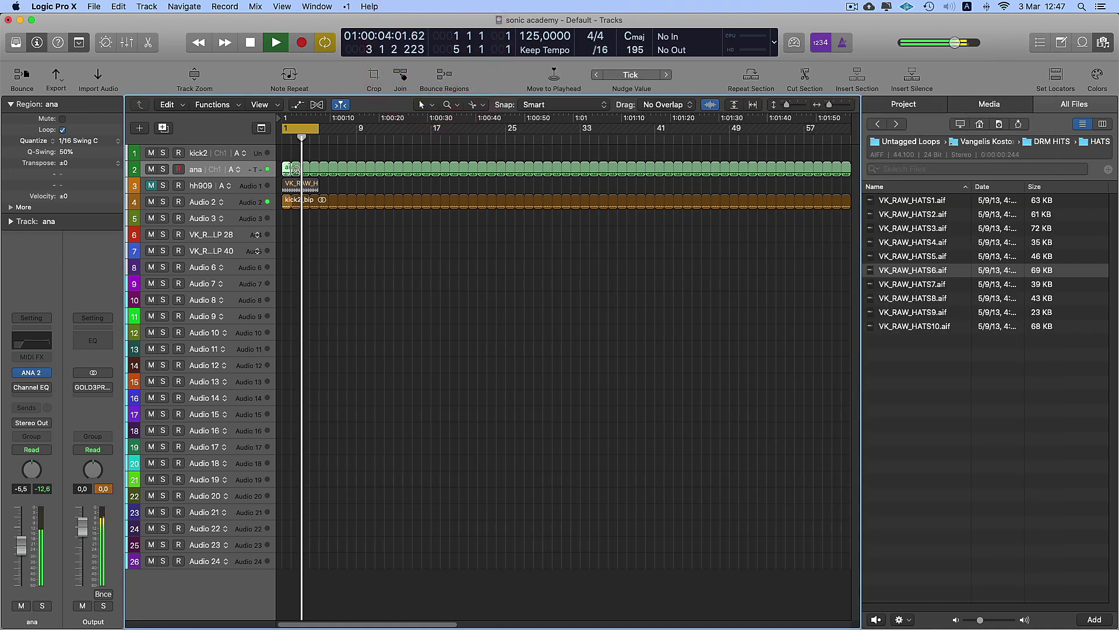
# - Stop playback, unloop the ana region, and select Audio 10 as the destination track
pyautogui.press('space')
pyautogui.press('l')
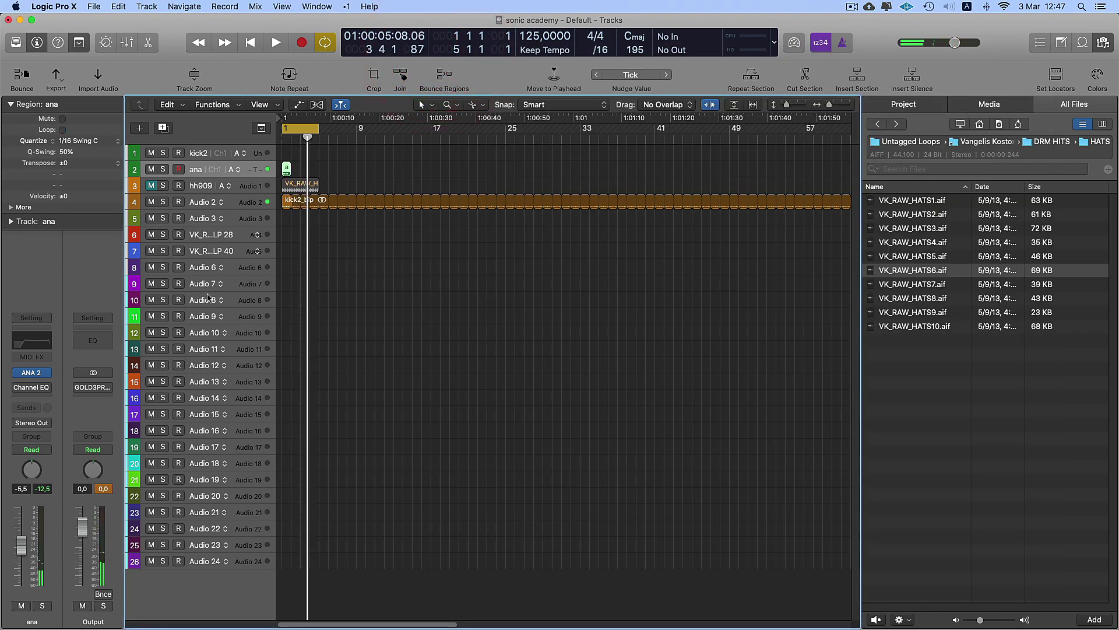
pyautogui.click(205, 332)
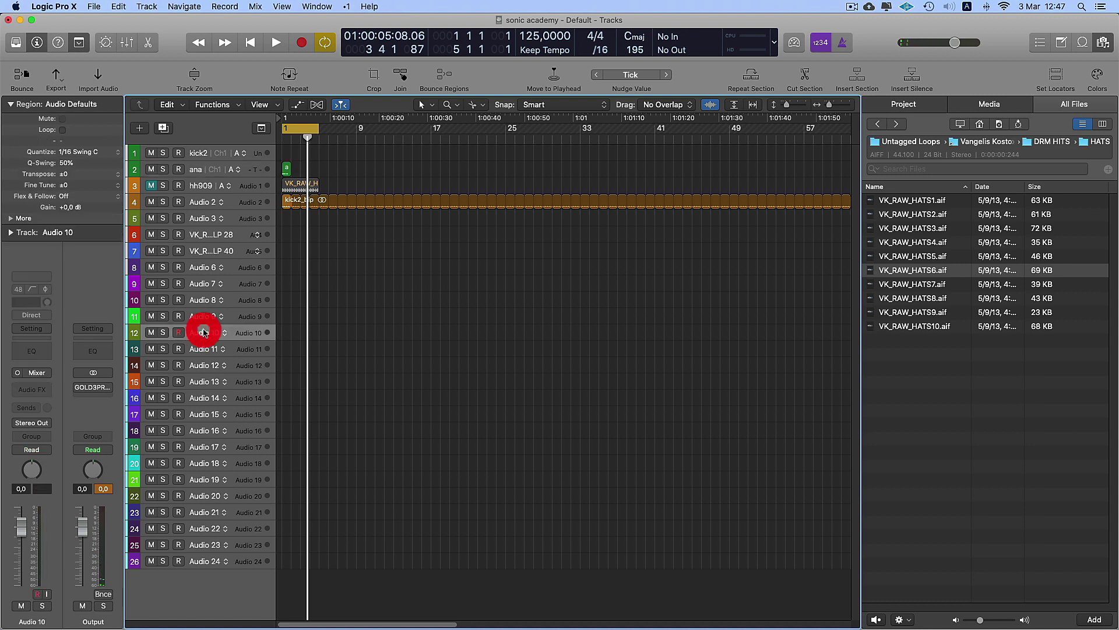
# - Bounce the ana region in place to Audio 10 as 'bass', muting the original, and replay from the start
pyautogui.click(289, 170)
pyautogui.rightClick(289, 170)
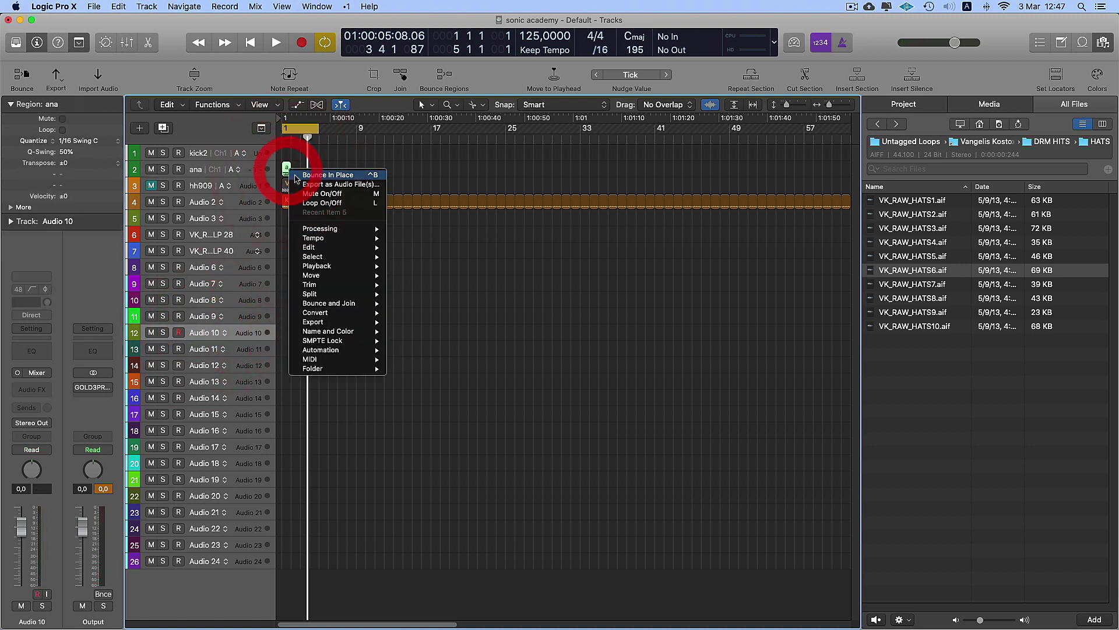
pyautogui.click(309, 186)
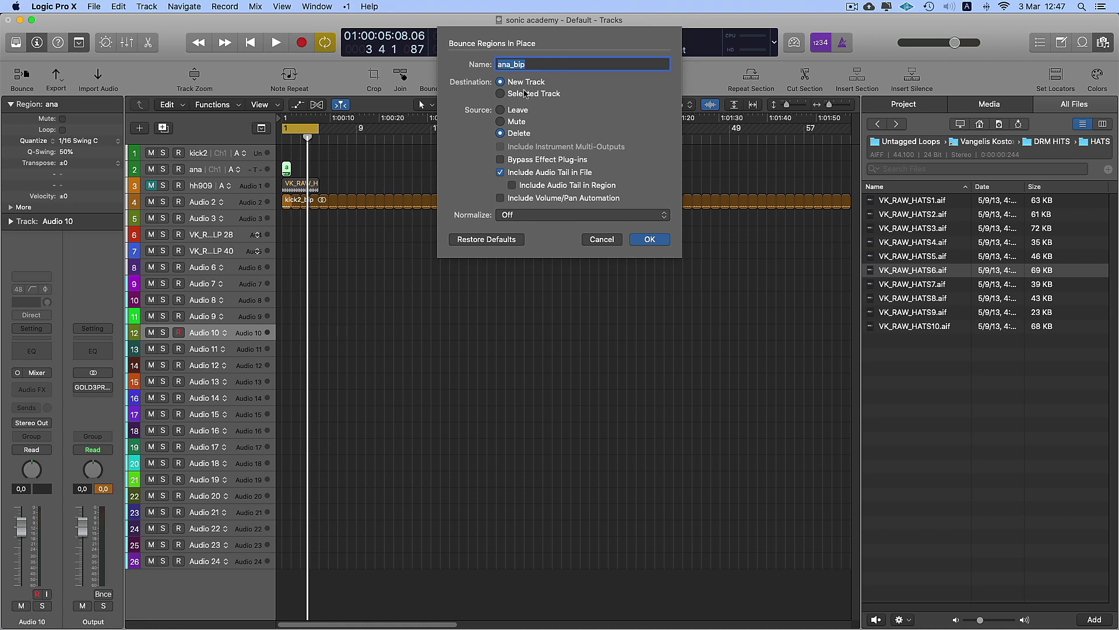
pyautogui.click(525, 94)
pyautogui.write('bass')
pyautogui.click(504, 123)
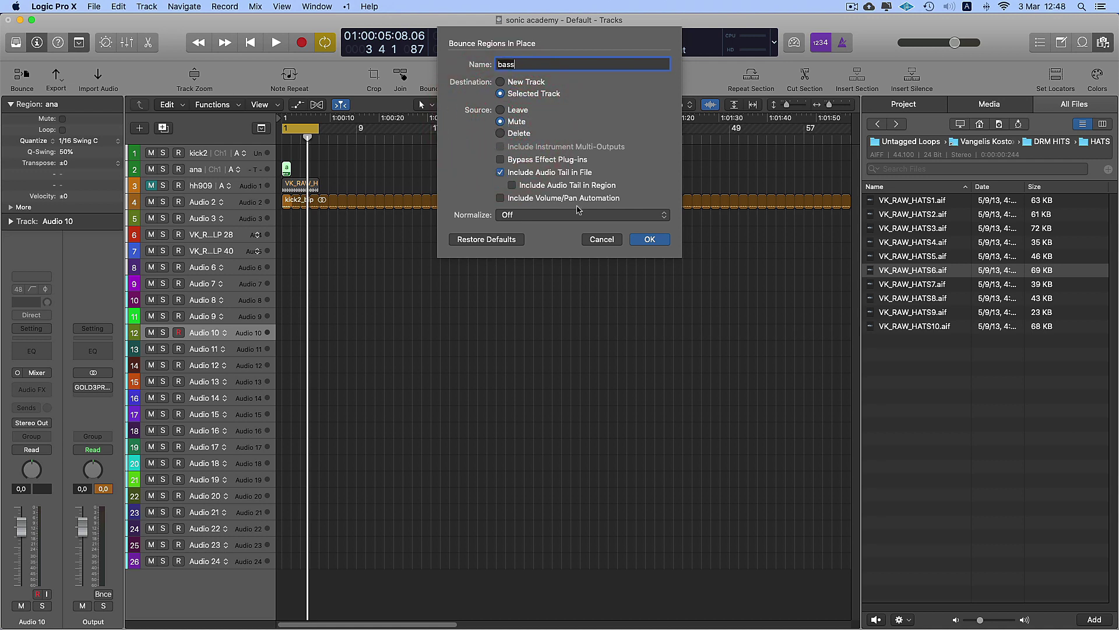
pyautogui.click(648, 239)
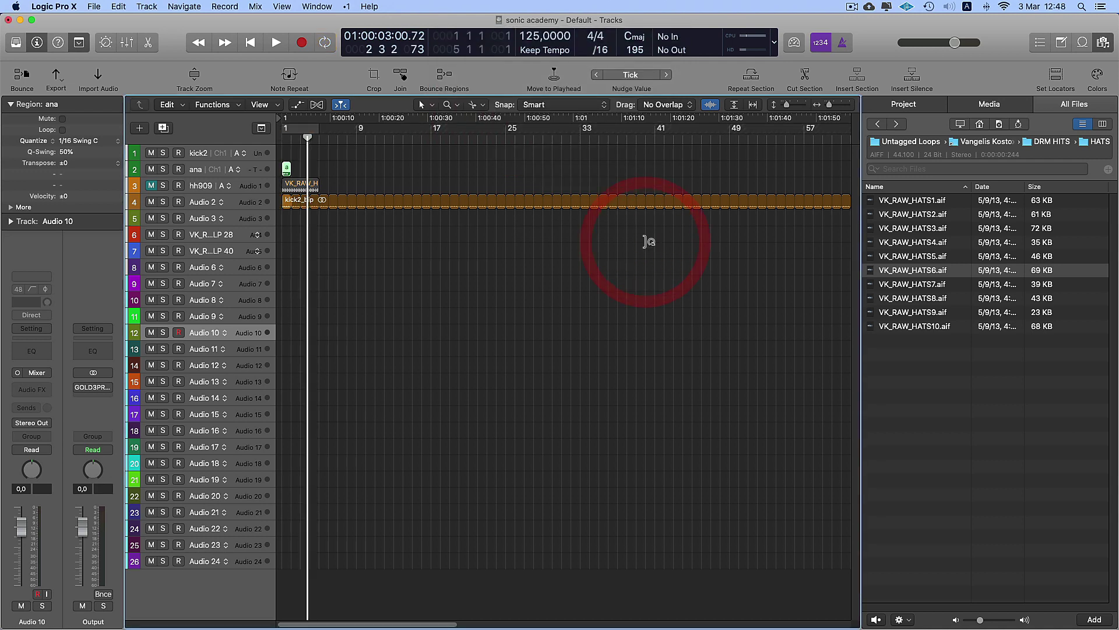
pyautogui.press('Return')
pyautogui.press('space')
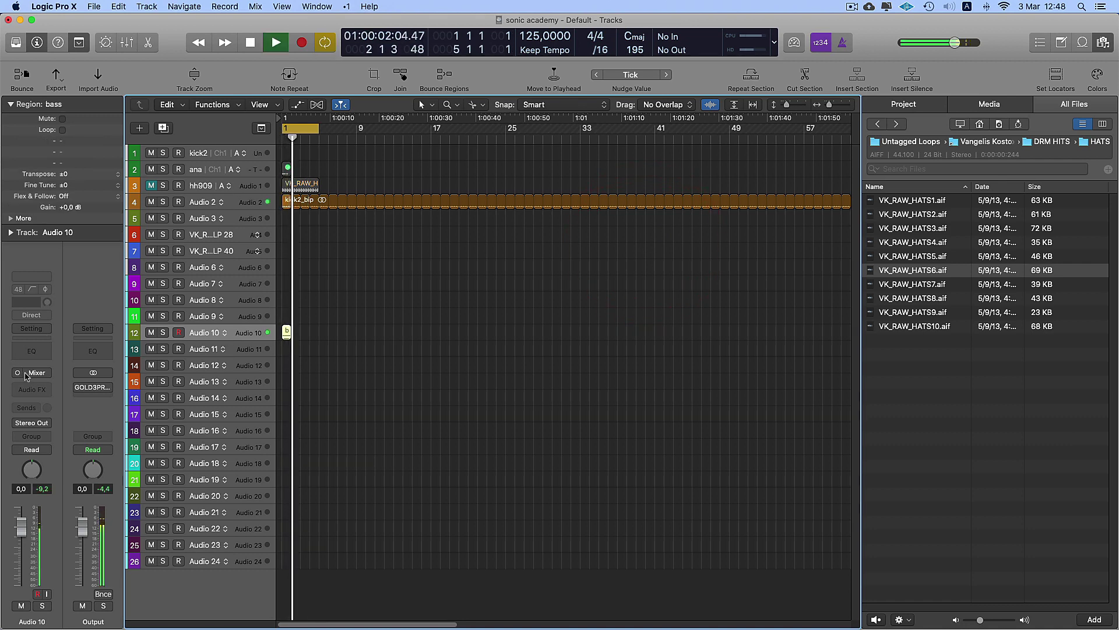
# - Loop the bass region, set Audio 10's input to In 1-2, and lower region gain to -4 dB
pyautogui.press('l')
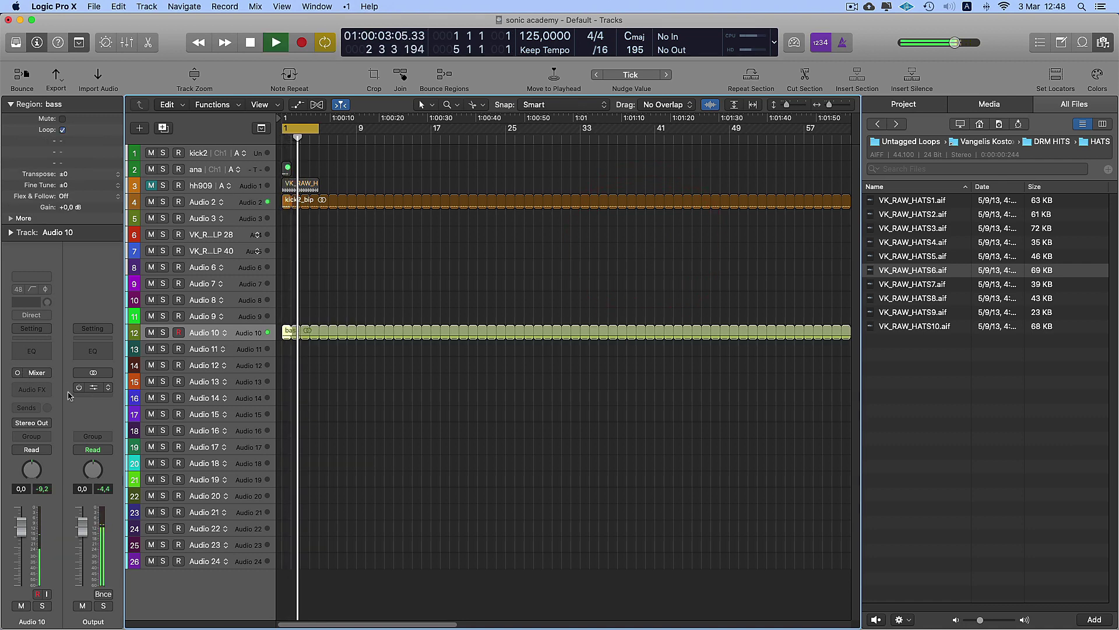
pyautogui.click(19, 373)
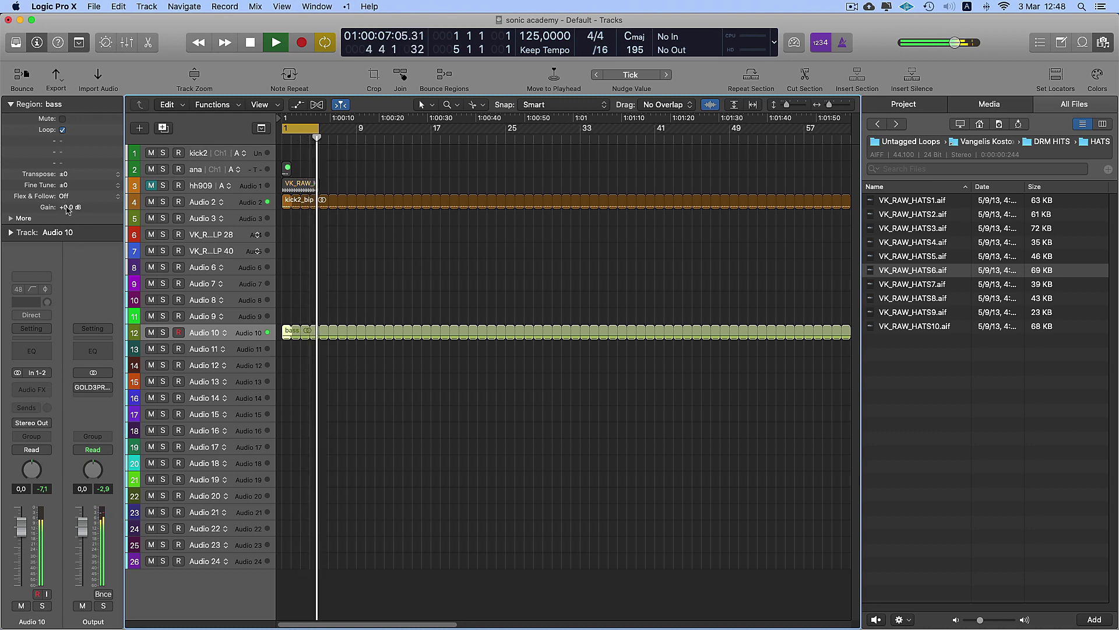
pyautogui.moveTo(66, 213); pyautogui.dragTo(69, 275)
pyautogui.click(70, 281)
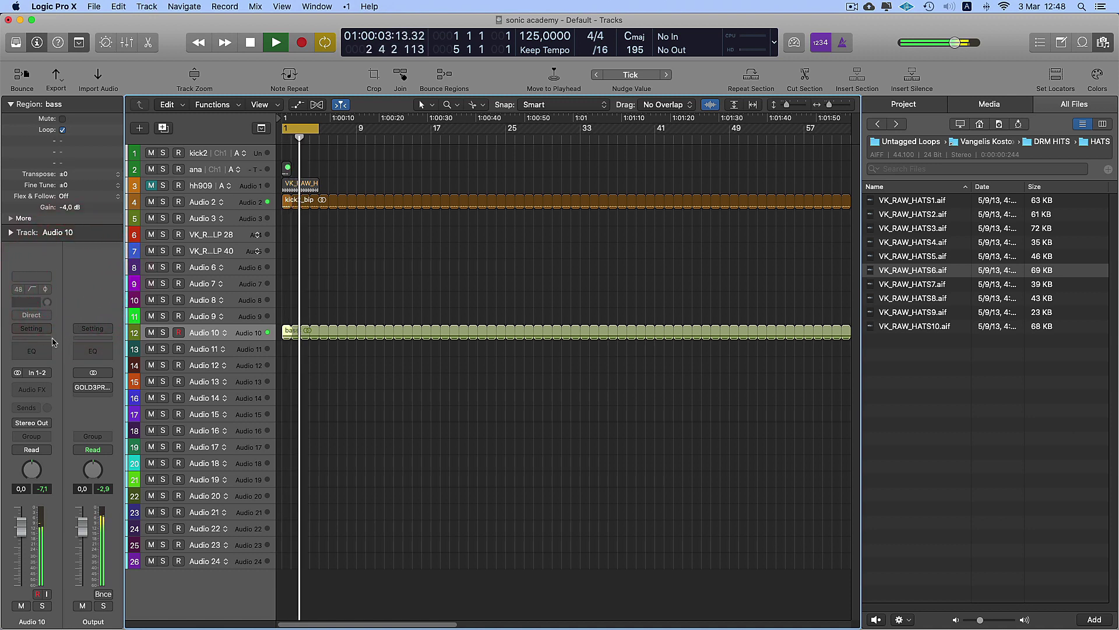
# - Insert a Channel EQ on Audio 10 with a 43.5 Hz low cut and +3 dB at 500 Hz
pyautogui.click(33, 352)
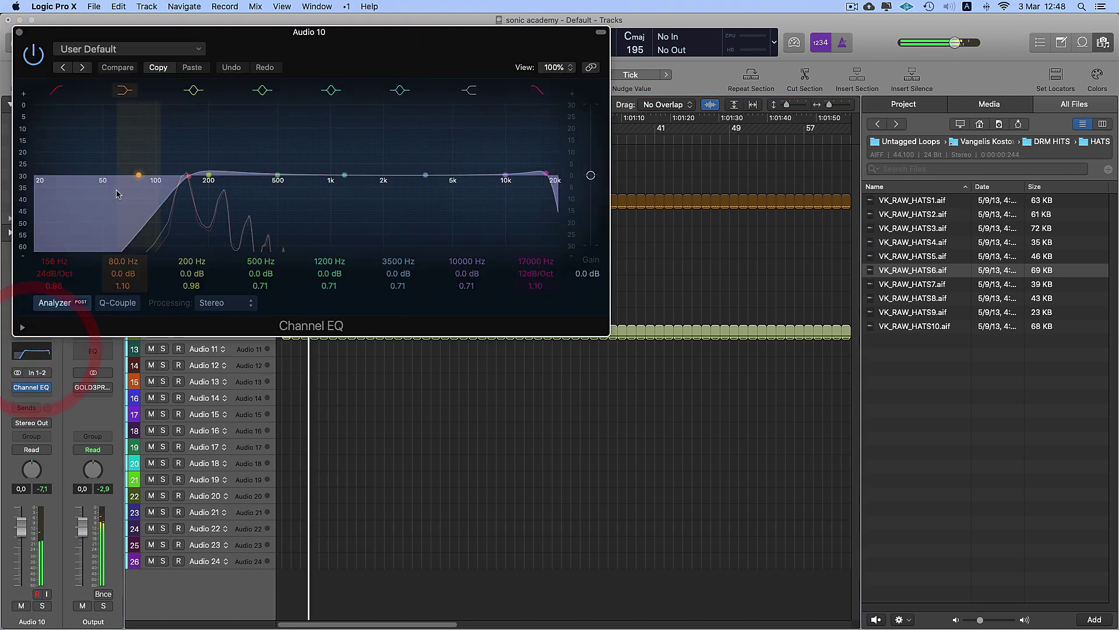
pyautogui.moveTo(140, 27); pyautogui.dragTo(625, 158)
pyautogui.moveTo(674, 306); pyautogui.dragTo(617, 306)
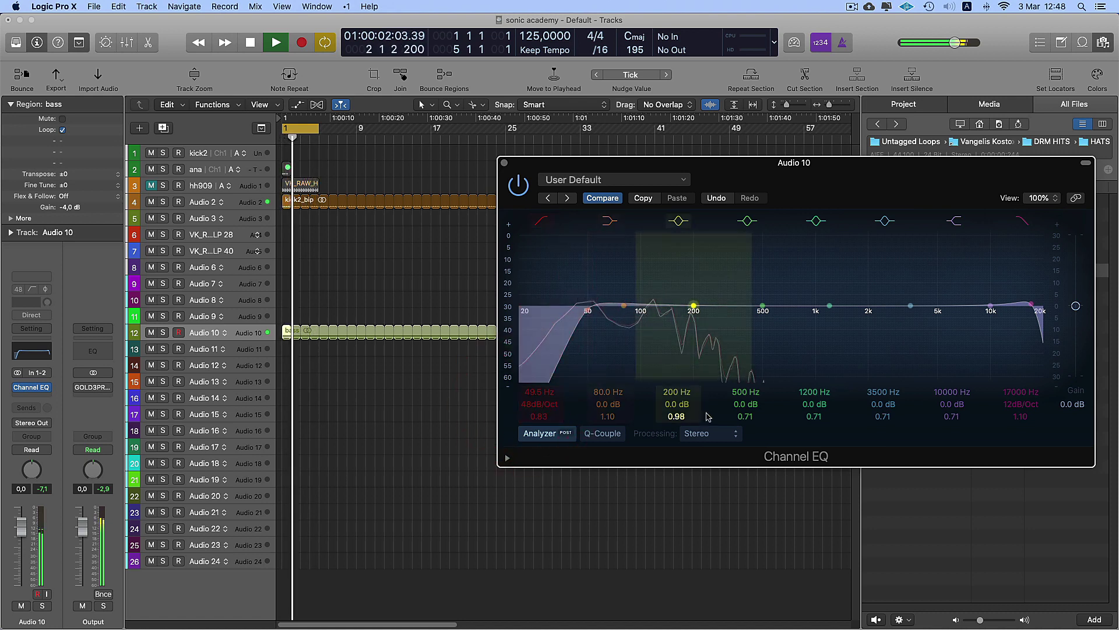
pyautogui.moveTo(743, 400); pyautogui.dragTo(743, 385)
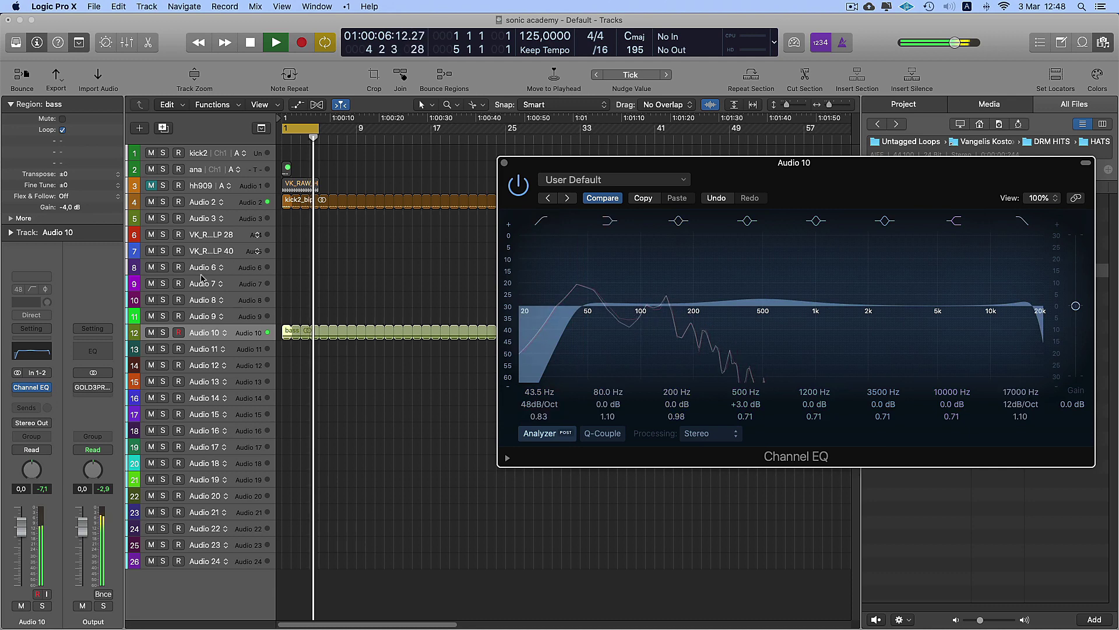
pyautogui.click(33, 400)
# - Add a Compressor after the EQ on Audio 10 and adjust its threshold and make-up gain to about 3 dB
pyautogui.click(36, 431)
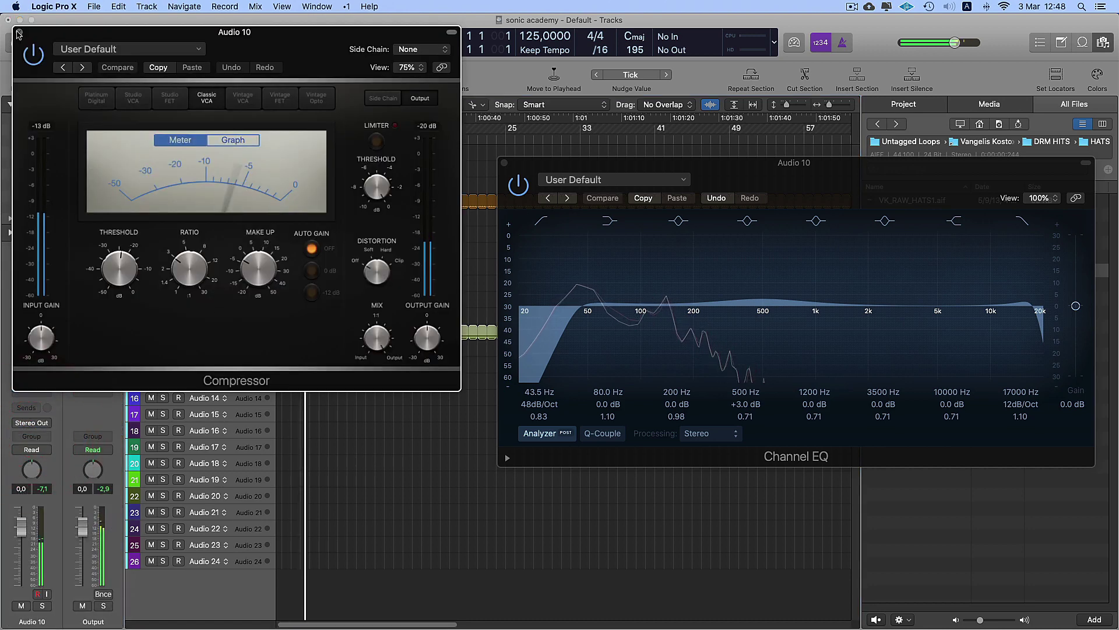
pyautogui.moveTo(126, 265); pyautogui.dragTo(125, 259)
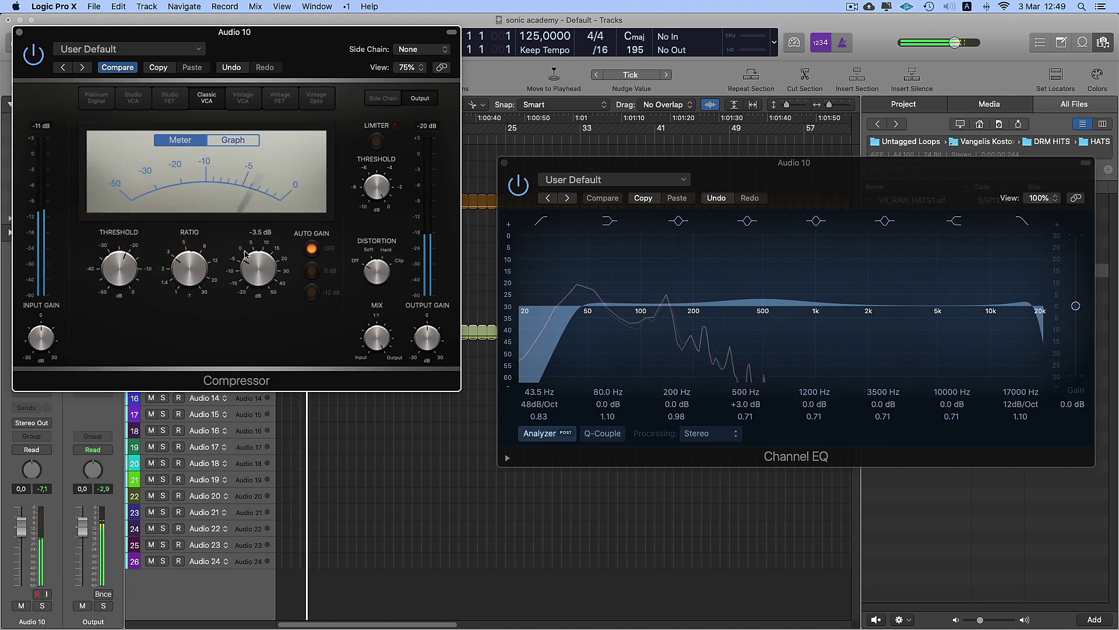
pyautogui.click(904, 7)
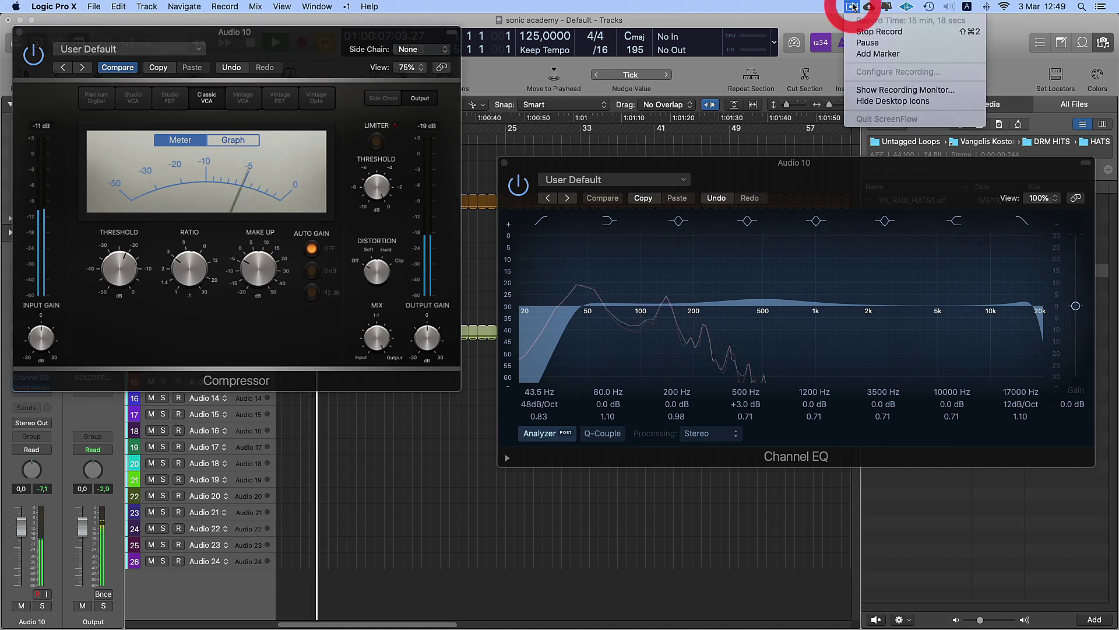
pyautogui.click(857, 43)
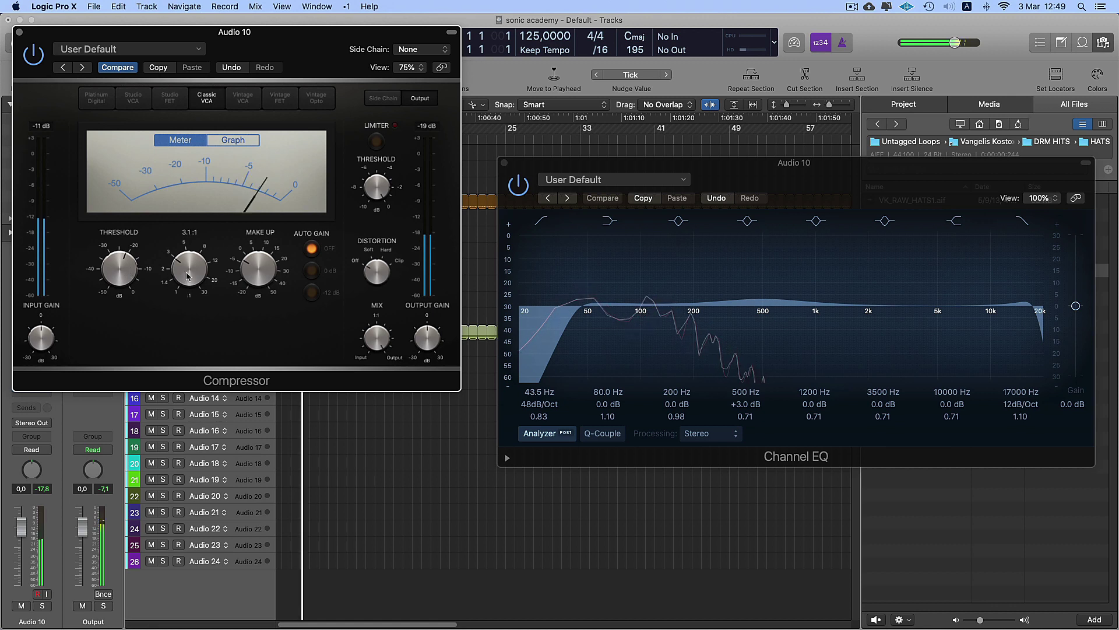
pyautogui.moveTo(252, 266)
pyautogui.moveTo(250, 266); pyautogui.dragTo(251, 262)
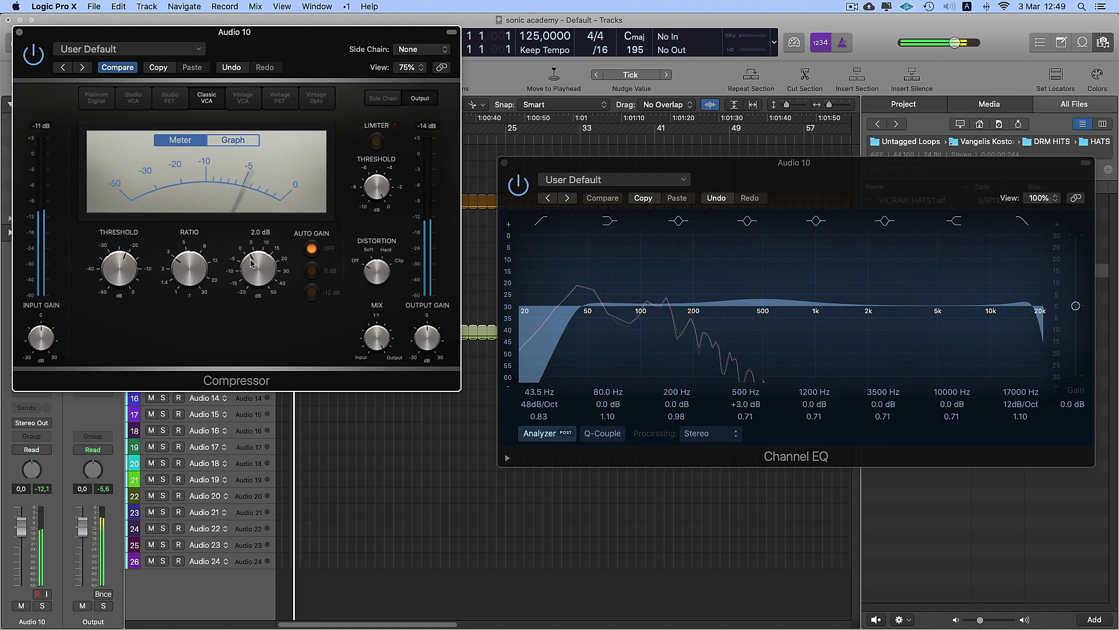
pyautogui.moveTo(250, 263); pyautogui.dragTo(251, 262)
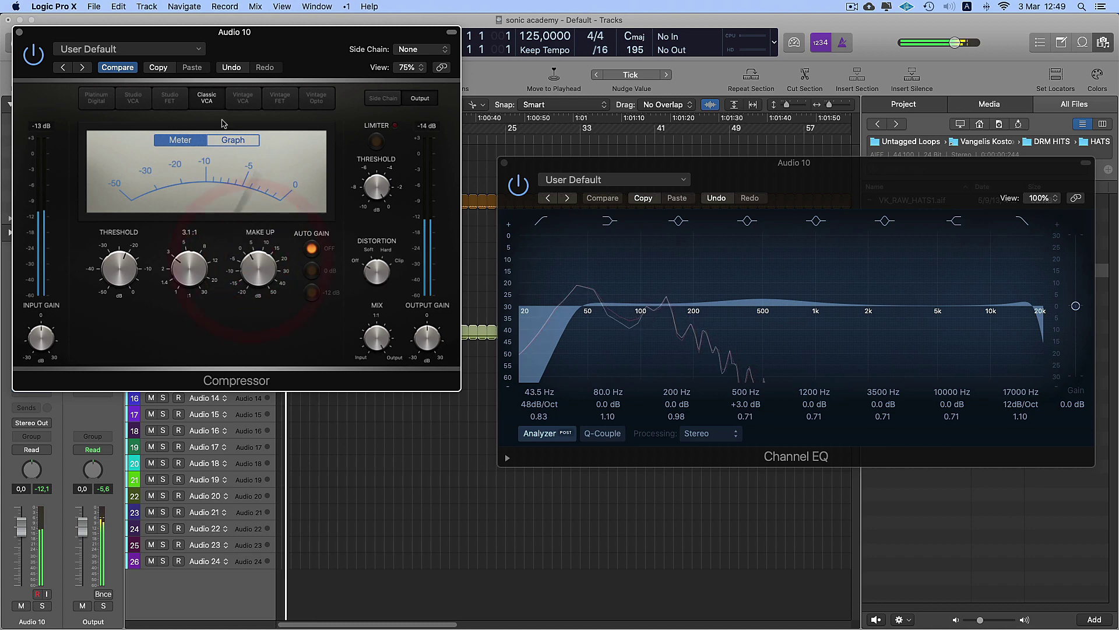
# - Raise the compressor make-up gain to 3.5 dB, close it, and add a second Channel EQ after it
pyautogui.moveTo(215, 37); pyautogui.dragTo(489, 257)
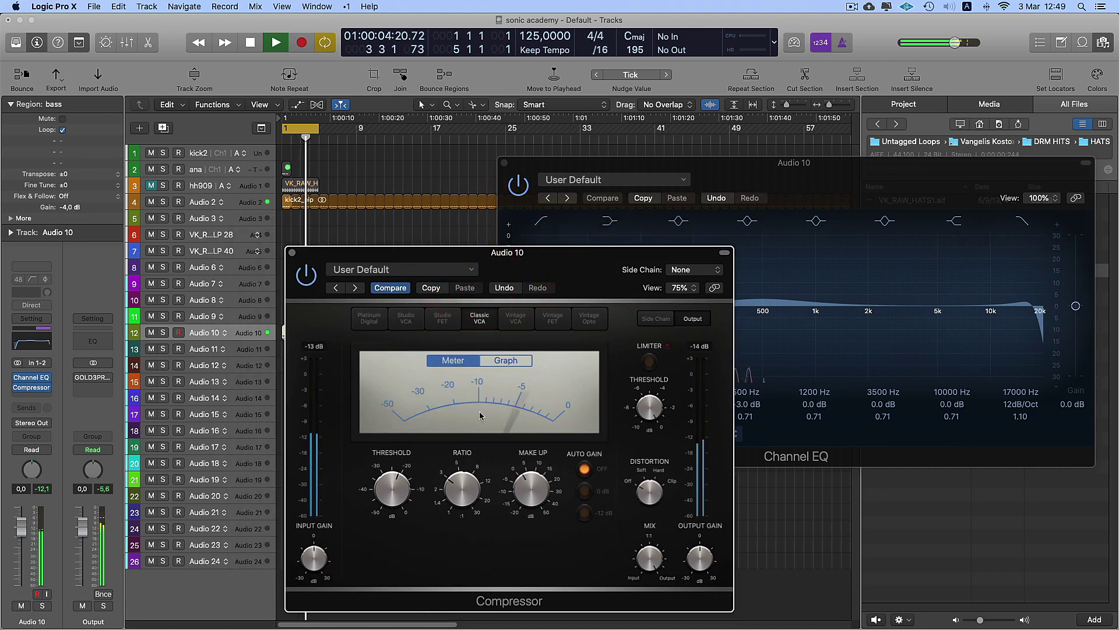
pyautogui.moveTo(529, 493)
pyautogui.moveTo(529, 493); pyautogui.dragTo(527, 489)
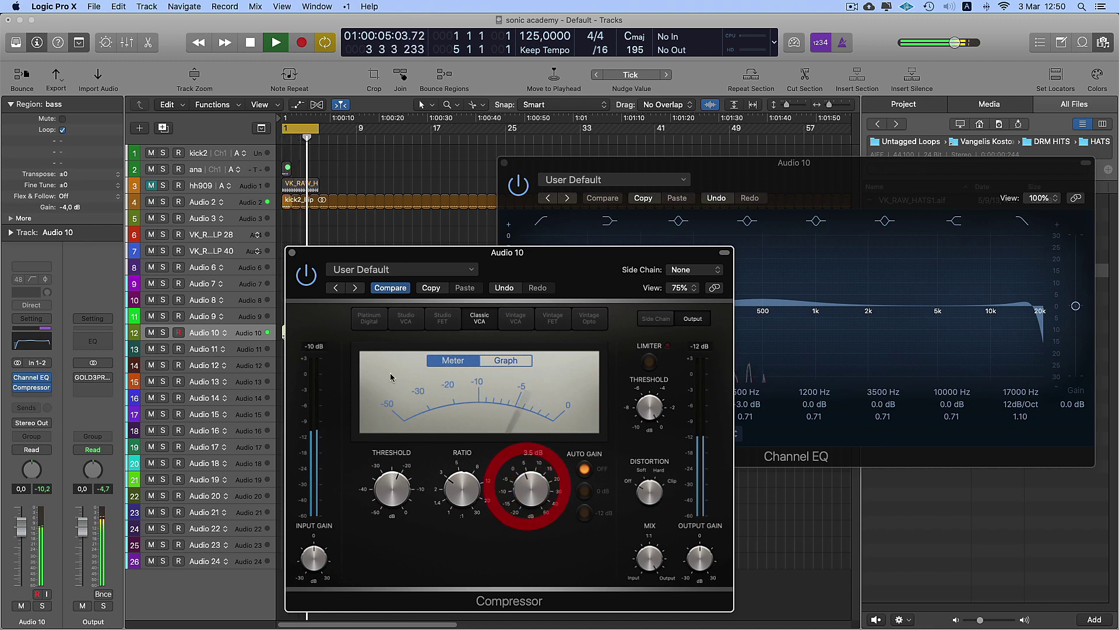
pyautogui.click(293, 254)
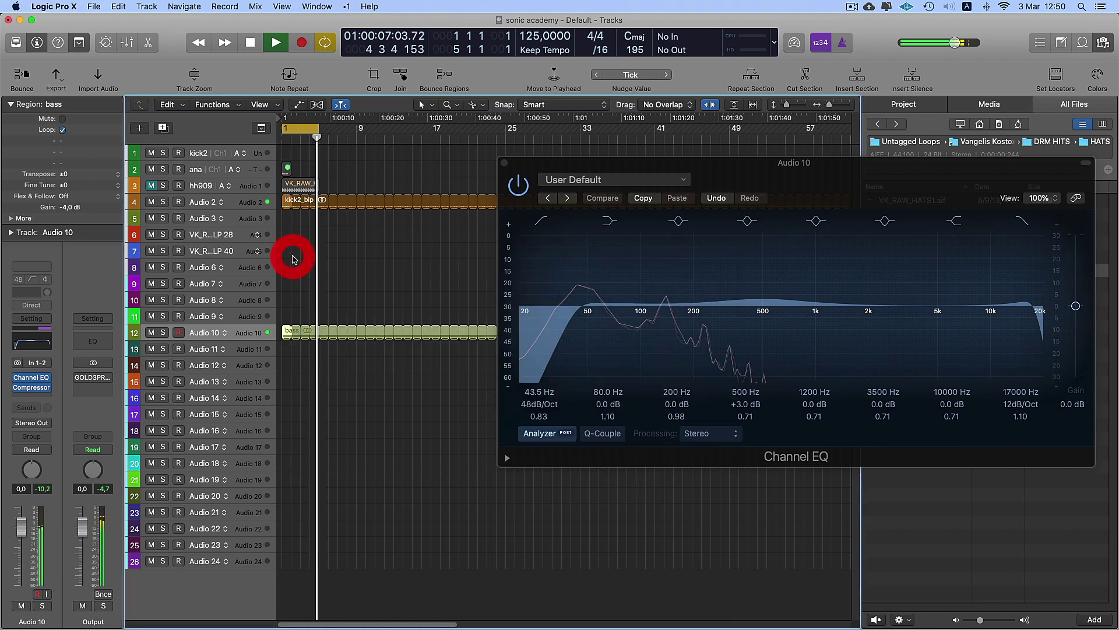
pyautogui.click(35, 396)
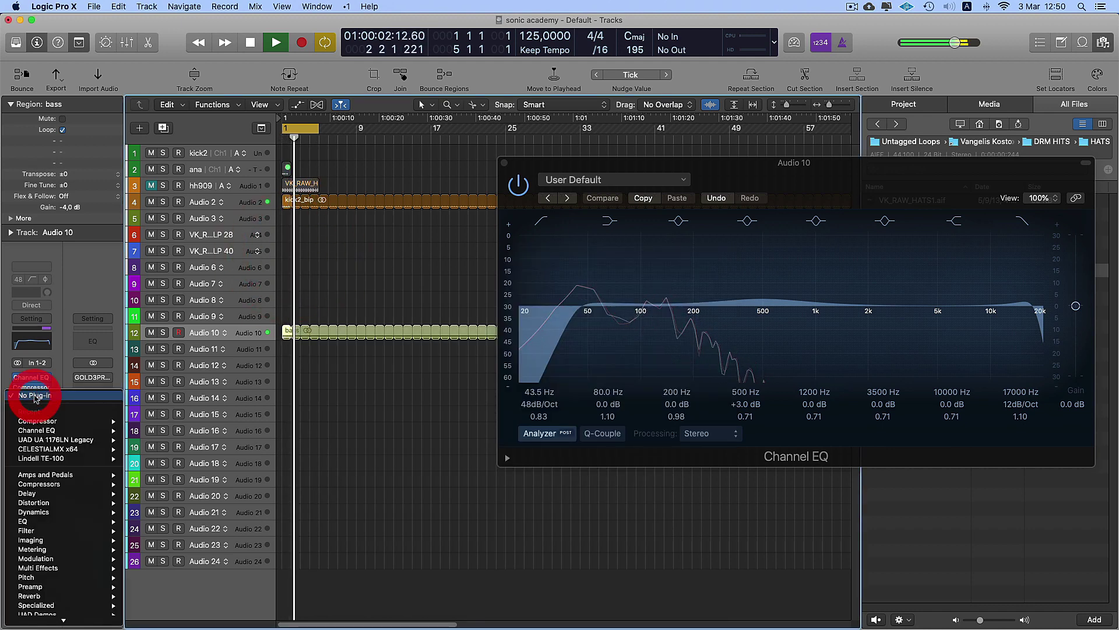
pyautogui.click(31, 429)
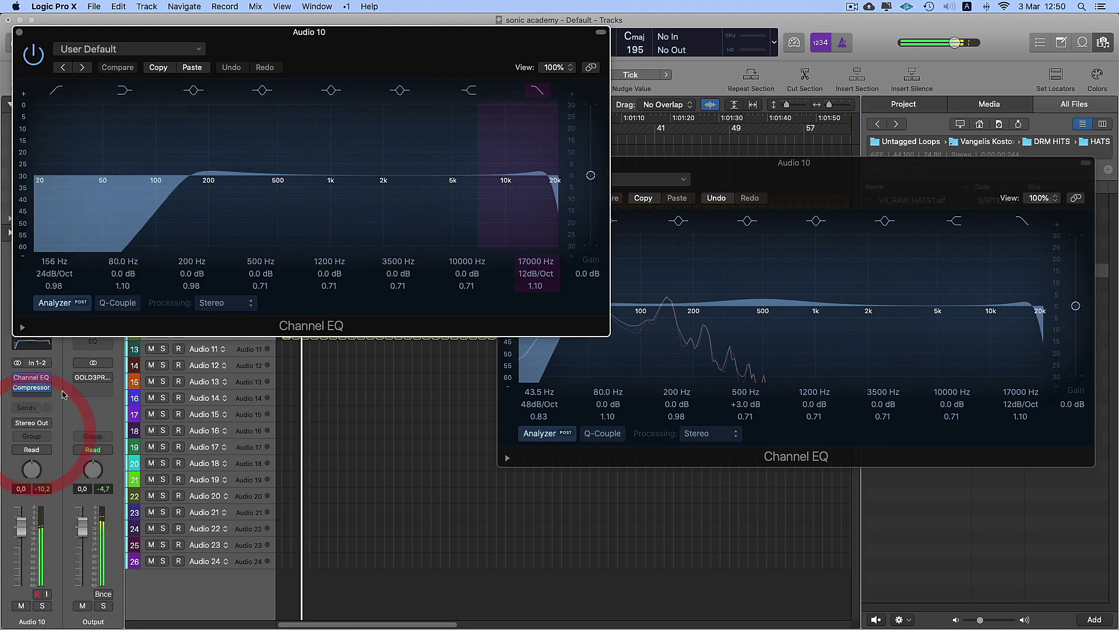
# - Close the Channel EQ window and toggle the extra Channel EQ on the Audio 2 kick and Audio 10 bass tracks
pyautogui.click(19, 32)
pyautogui.click(251, 204)
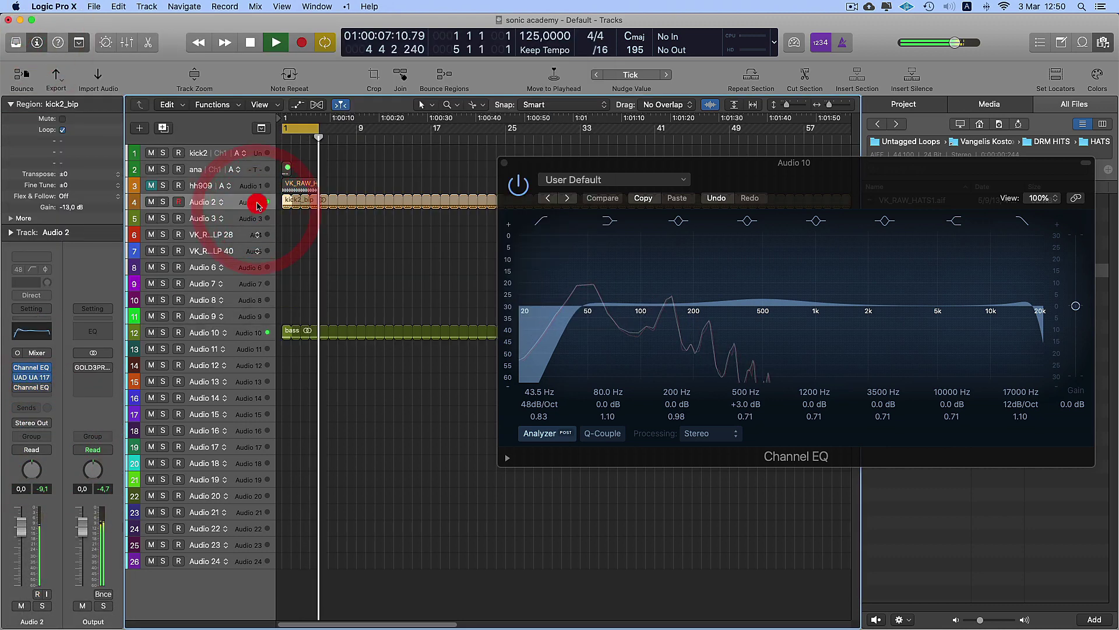
pyautogui.click(18, 388)
pyautogui.click(17, 388)
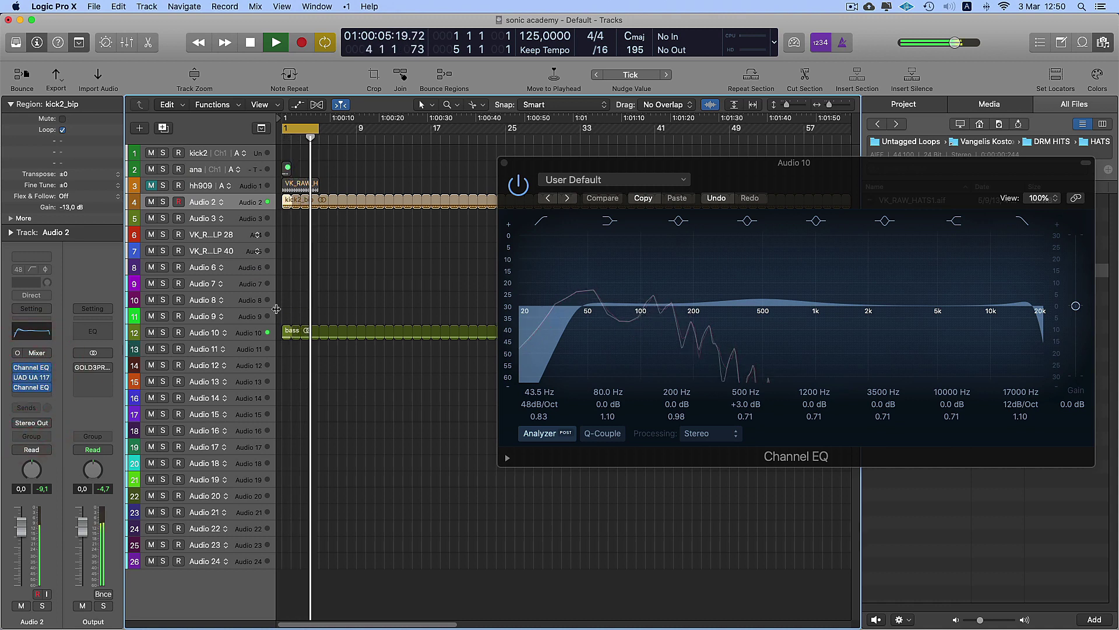
pyautogui.click(13, 385)
pyautogui.click(249, 332)
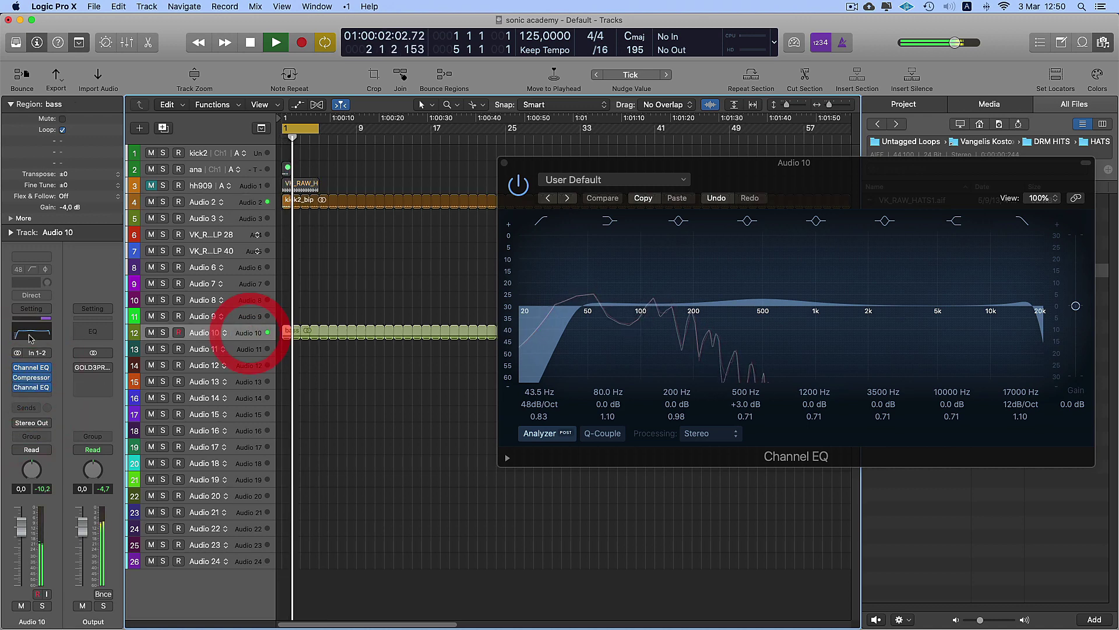
pyautogui.click(14, 389)
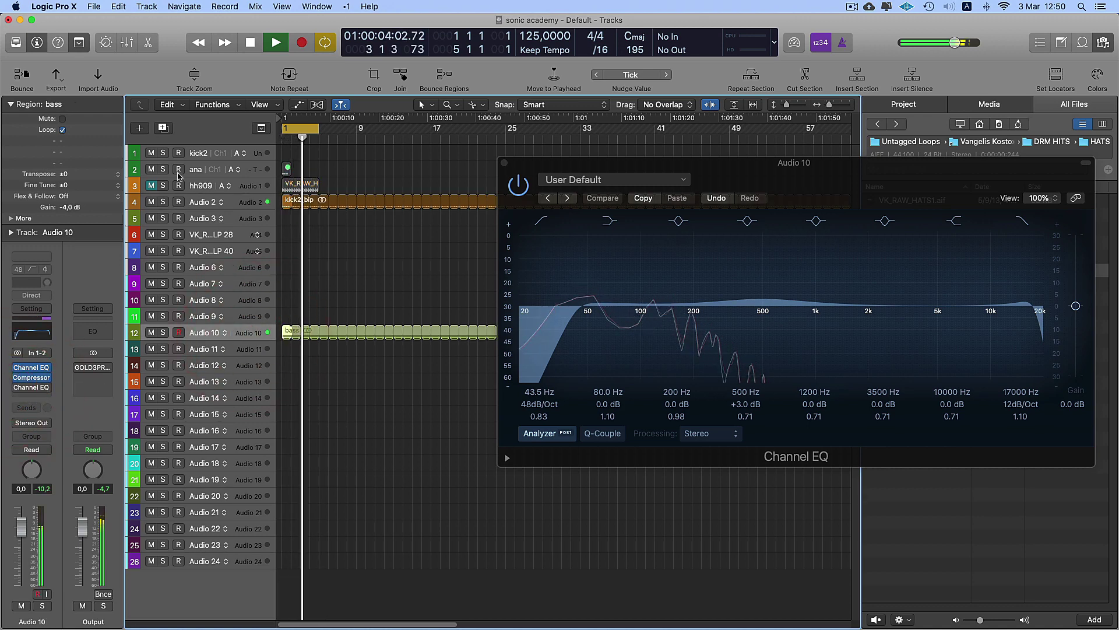
# - Unmute hh909, close the Channel EQ window and move hh909 below the Audio 2 track
pyautogui.click(151, 186)
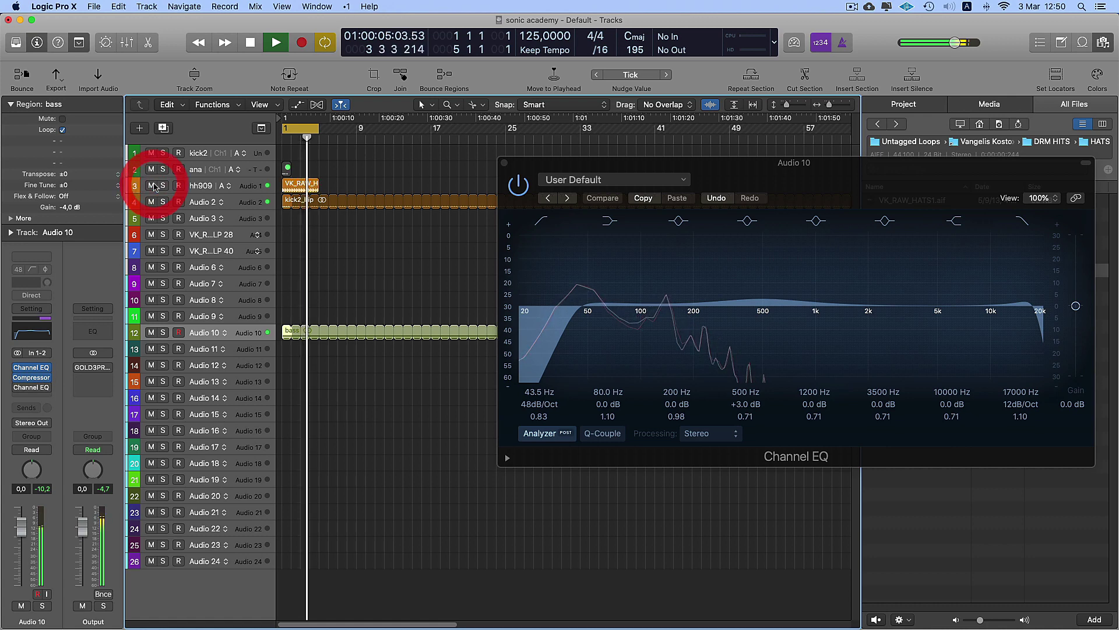
pyautogui.click(506, 165)
pyautogui.click(253, 190)
pyautogui.moveTo(252, 192)
pyautogui.mouseDown()
pyautogui.moveTo(253, 217)
pyautogui.moveTo(253, 200)
pyautogui.mouseUp()
# - Rename the Audio 2 track to kick, then select the ana track
pyautogui.doubleClick(206, 184)
pyautogui.write('kick')
pyautogui.press('Return')
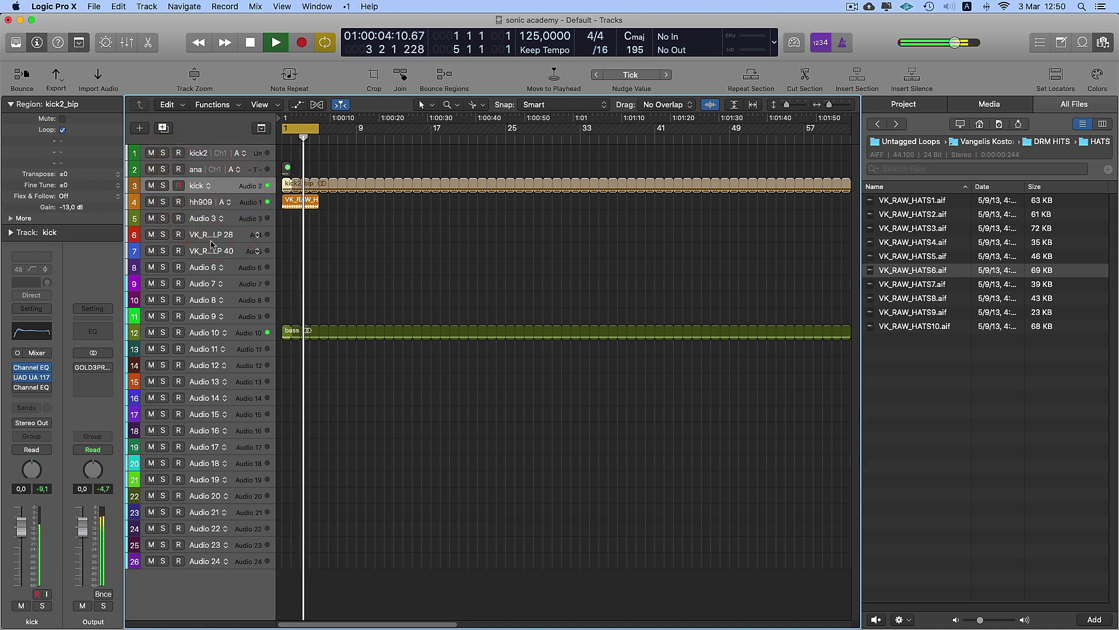
pyautogui.click(255, 171)
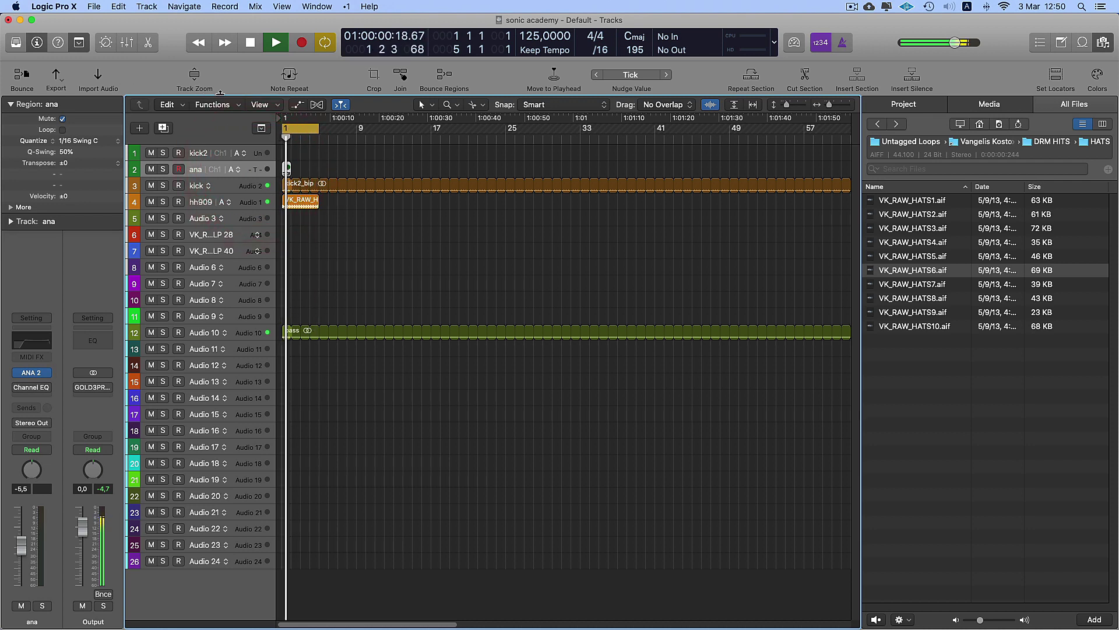
# - Create a new track with ana's settings and load a stereo EXS24 sampler on it
pyautogui.click(164, 127)
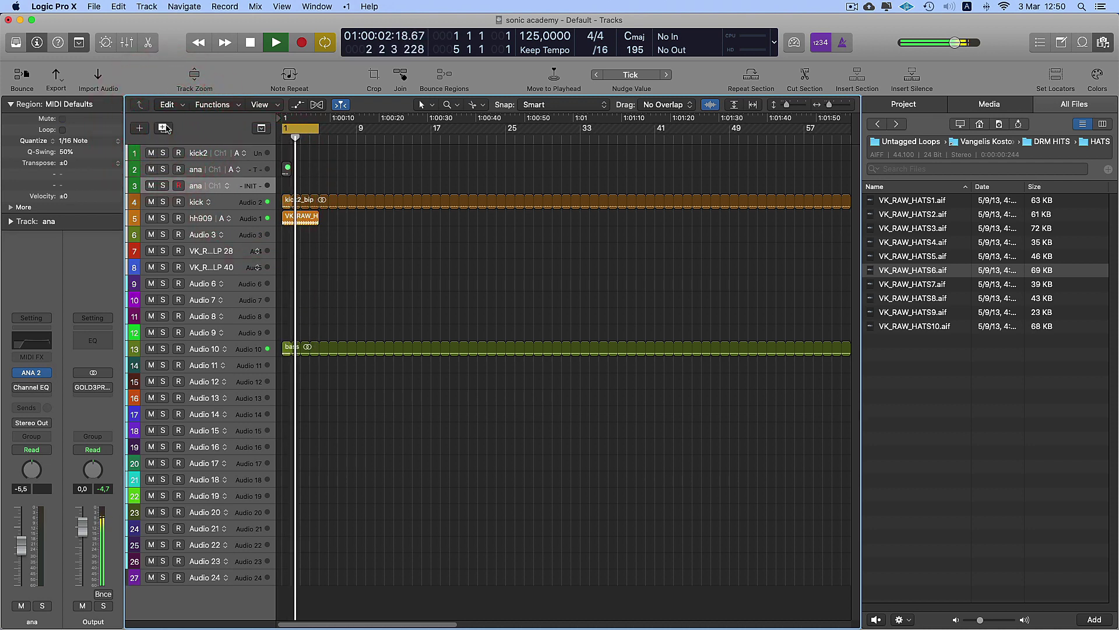
pyautogui.click(45, 372)
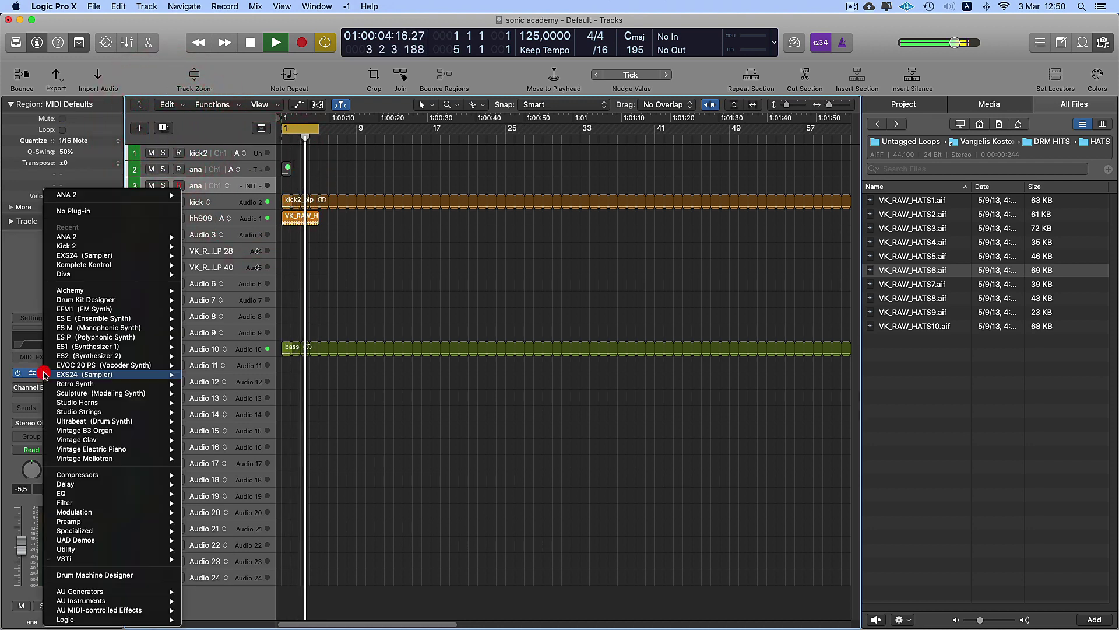
pyautogui.moveTo(108, 290)
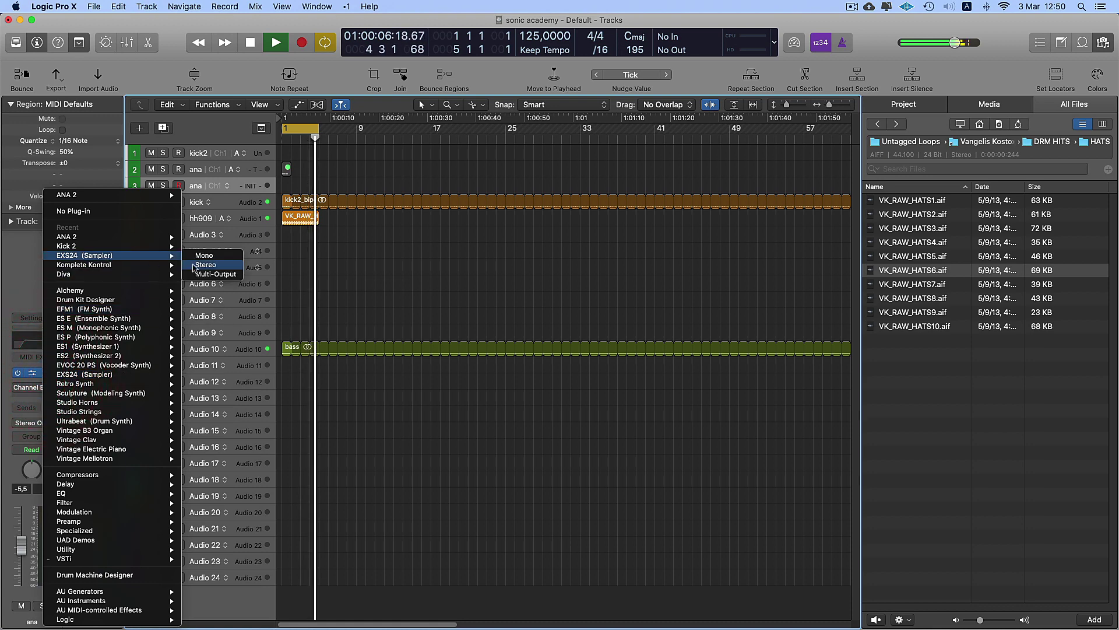
pyautogui.click(193, 268)
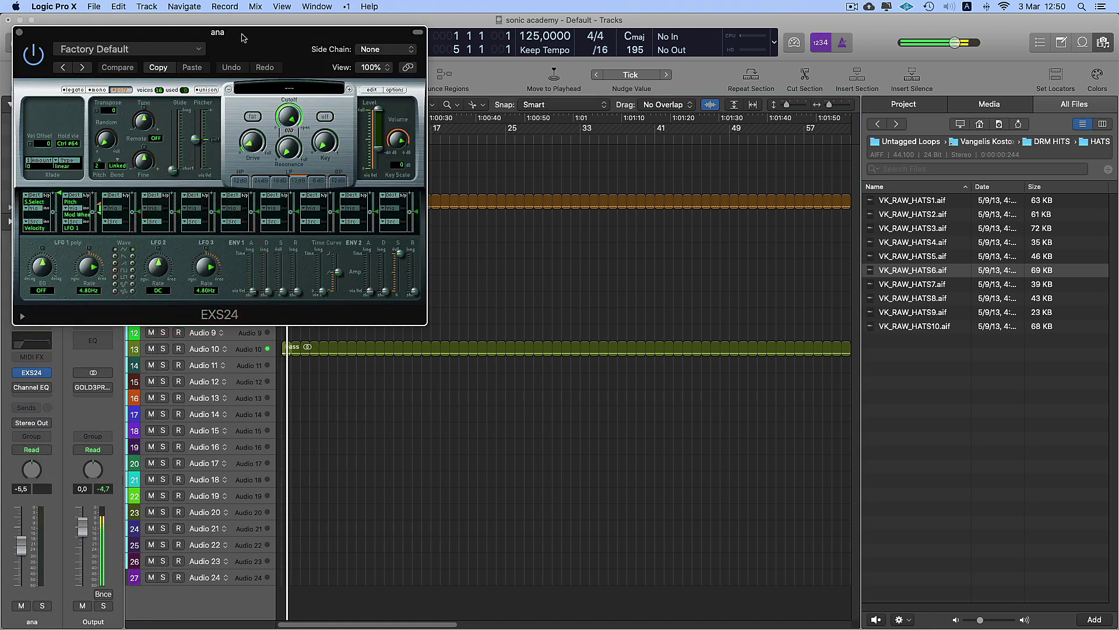
pyautogui.moveTo(244, 37); pyautogui.dragTo(784, 206)
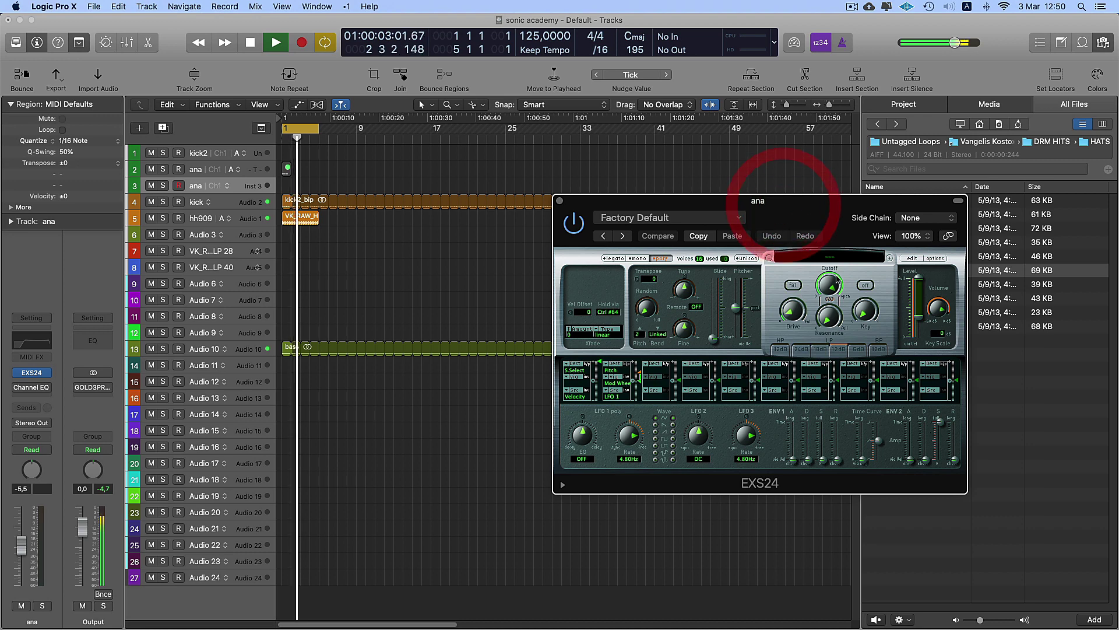
# - Load the Modern 909 drum kit into the EXS24 sampler
pyautogui.click(830, 258)
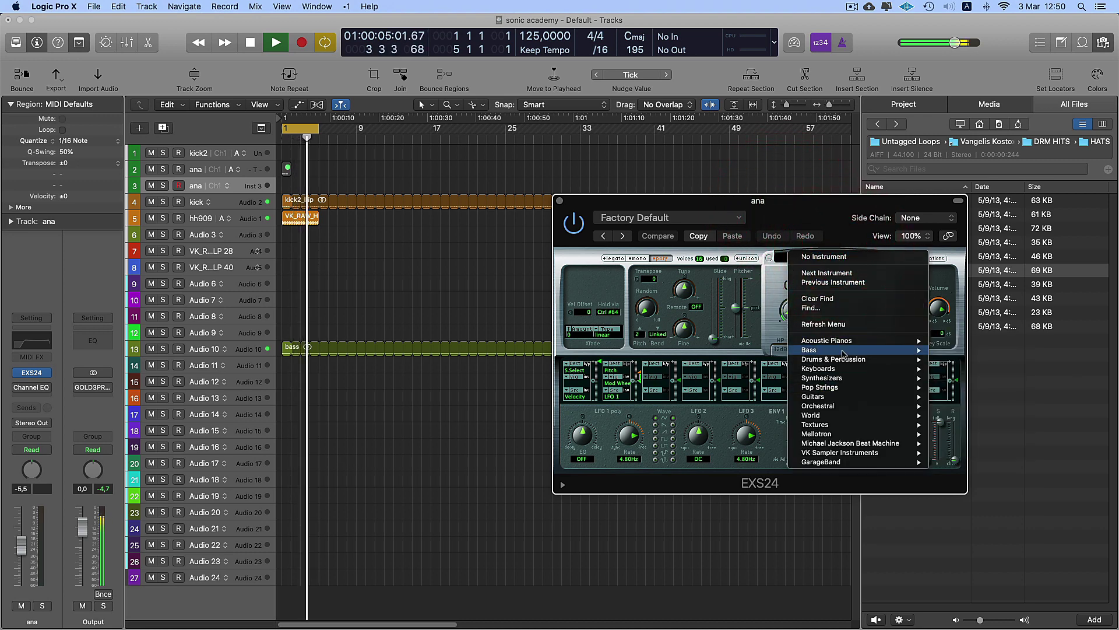
pyautogui.moveTo(838, 453)
pyautogui.moveTo(989, 441)
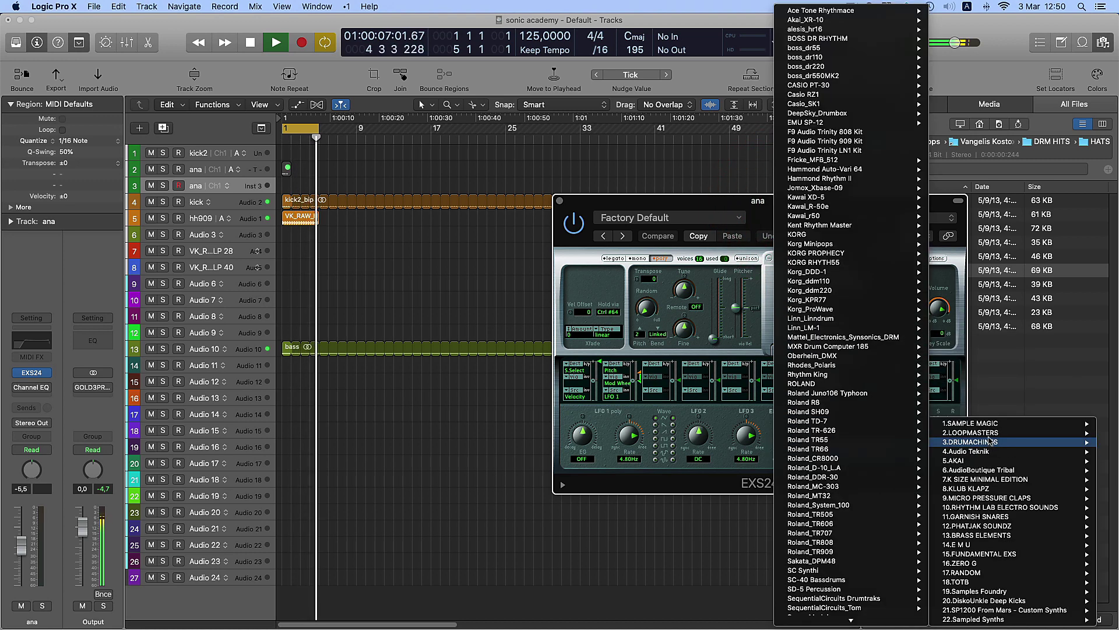
pyautogui.click(738, 325)
pyautogui.click(831, 254)
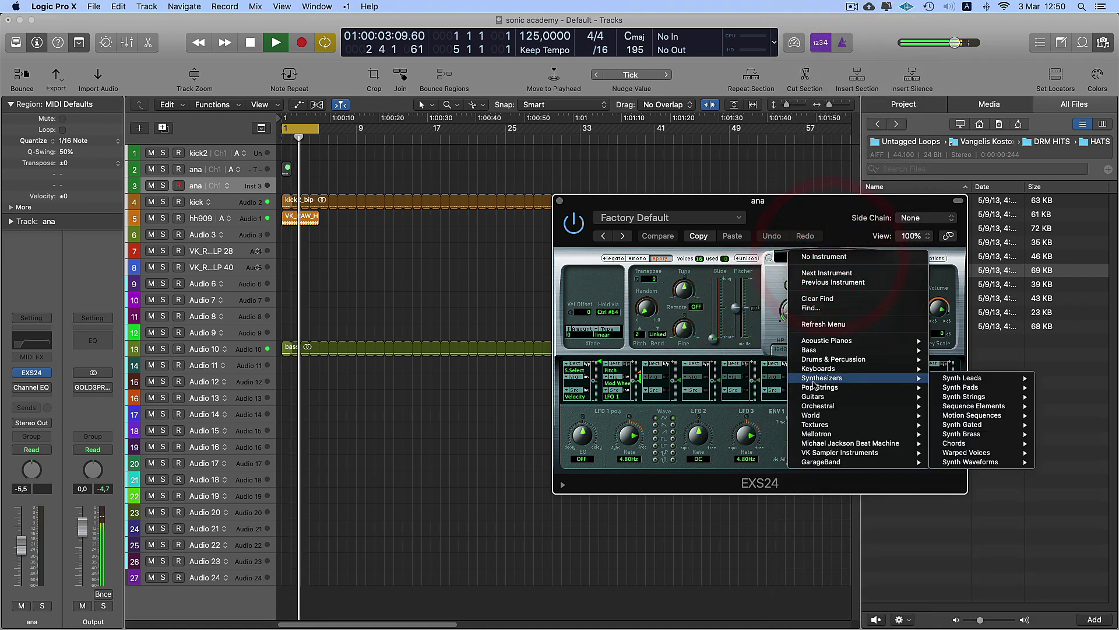
pyautogui.moveTo(874, 360)
pyautogui.moveTo(967, 368)
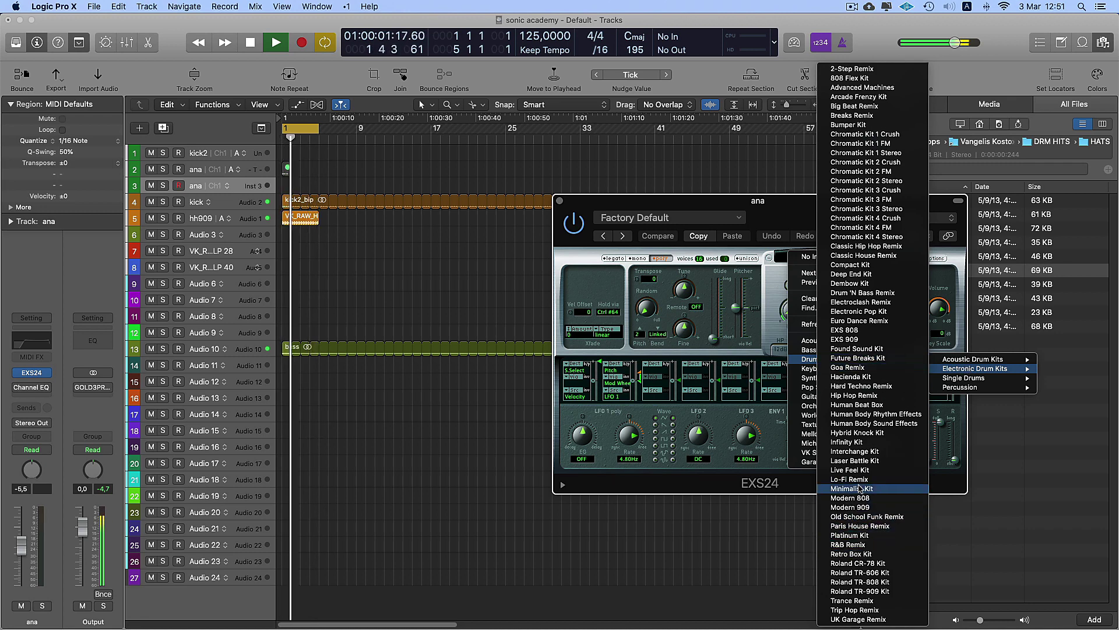
pyautogui.click(852, 509)
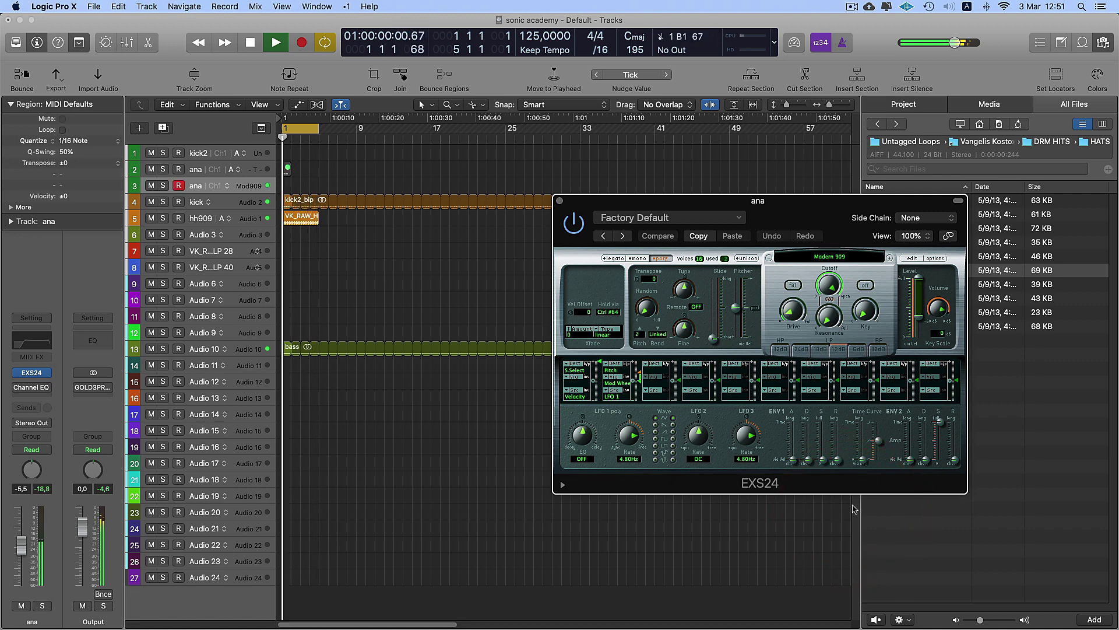
# - Turn on low latency mode and browse the sampler's instrument list again
pyautogui.click(794, 47)
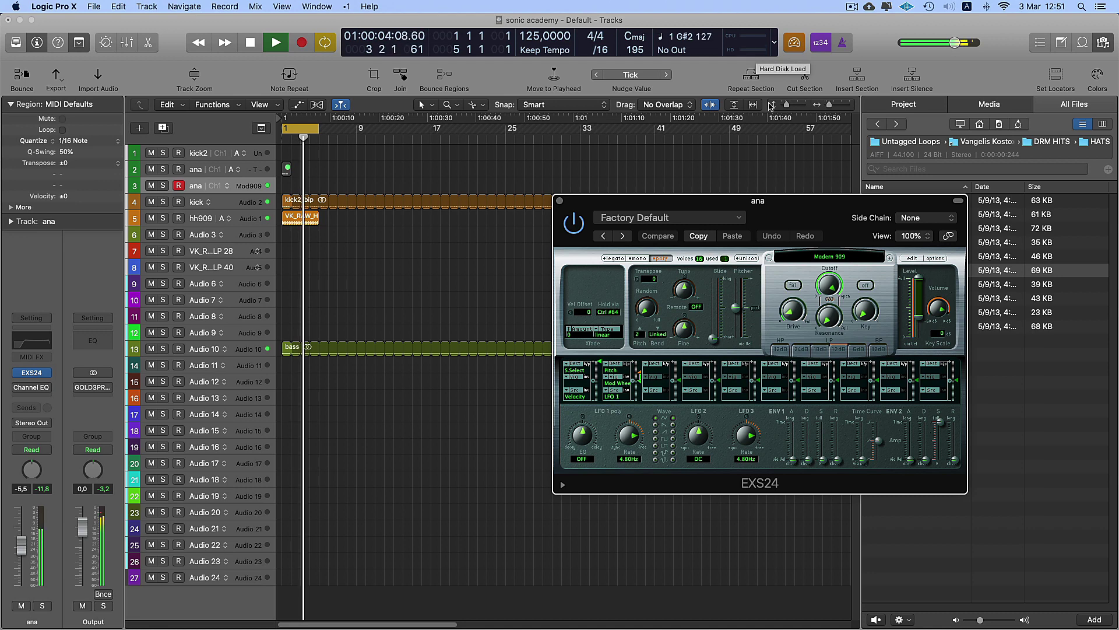
pyautogui.click(822, 258)
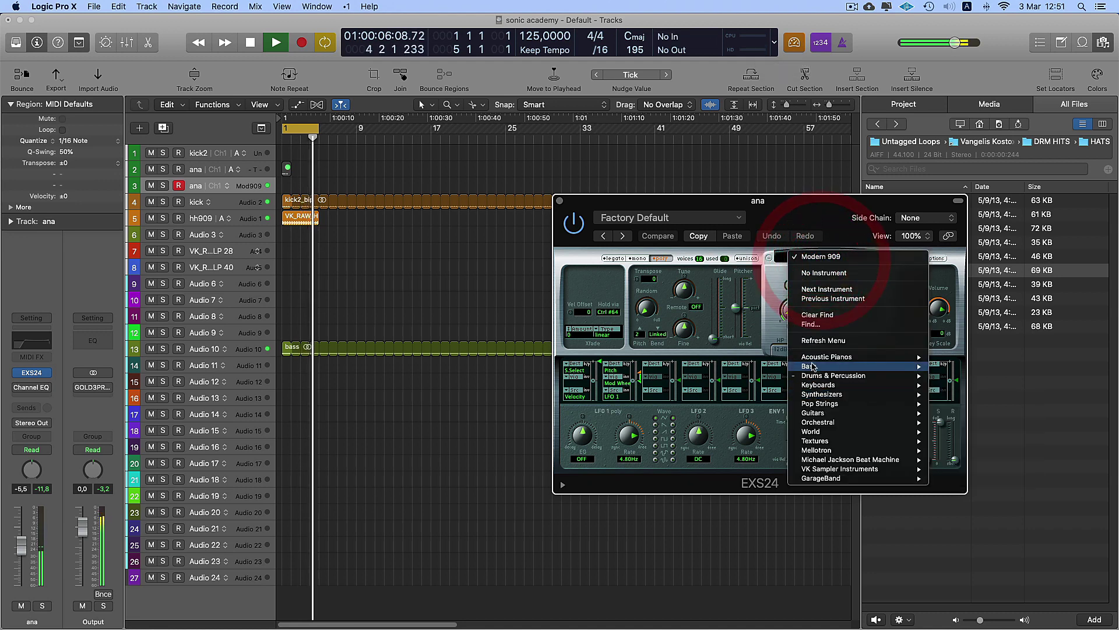
pyautogui.moveTo(820, 376)
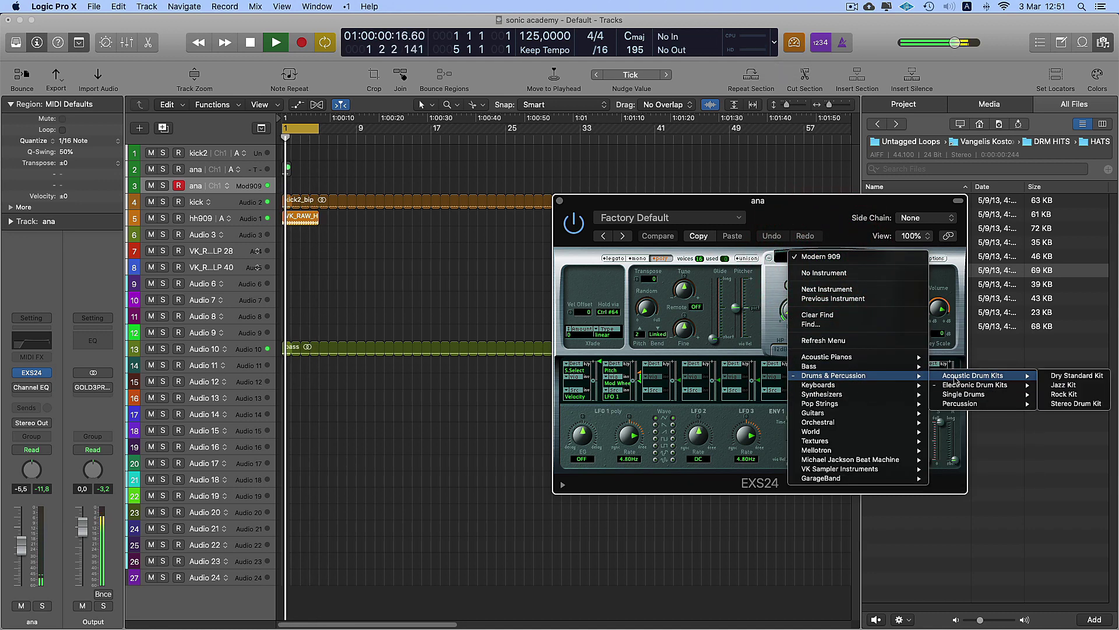
pyautogui.moveTo(956, 386)
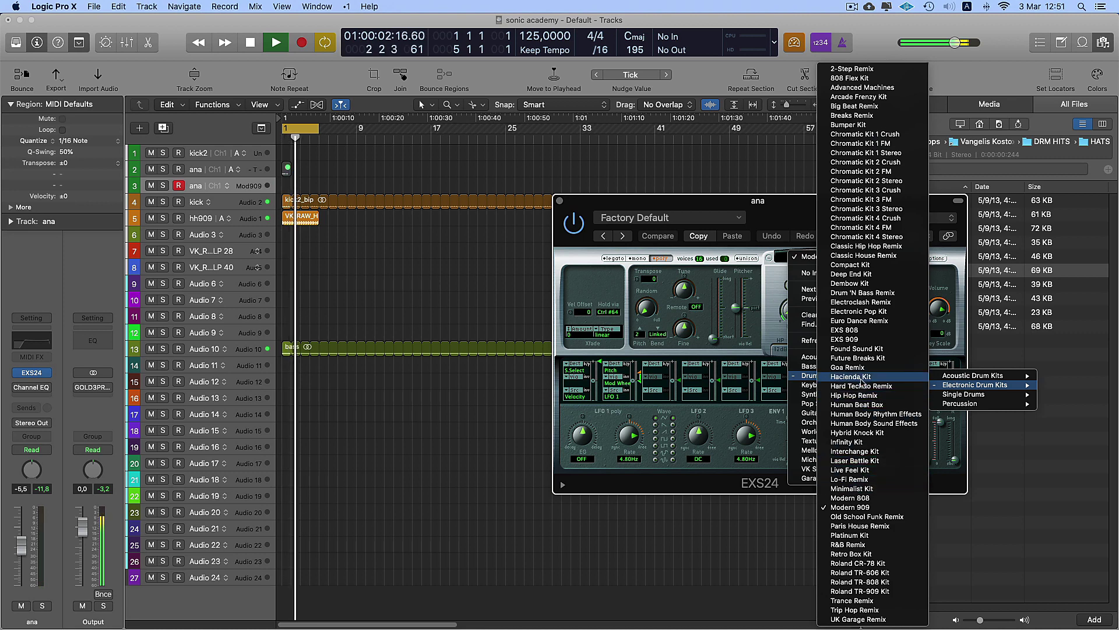
# - Load the EXS 909 kit and set the amp envelope decay to about 260 ms, auditioning it
pyautogui.click(864, 341)
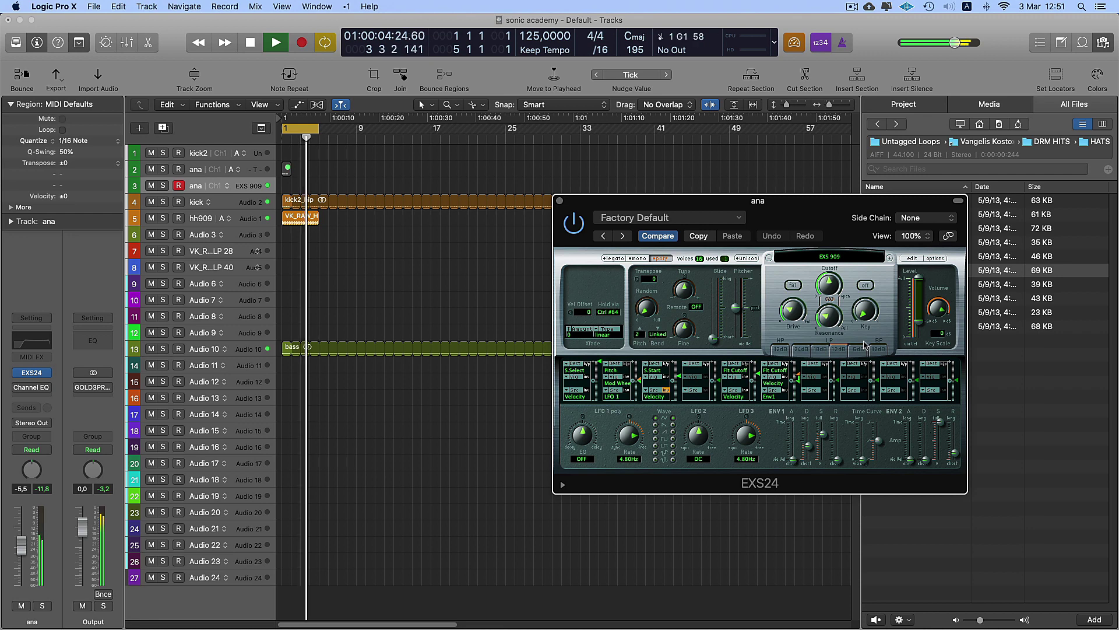
pyautogui.press('space')
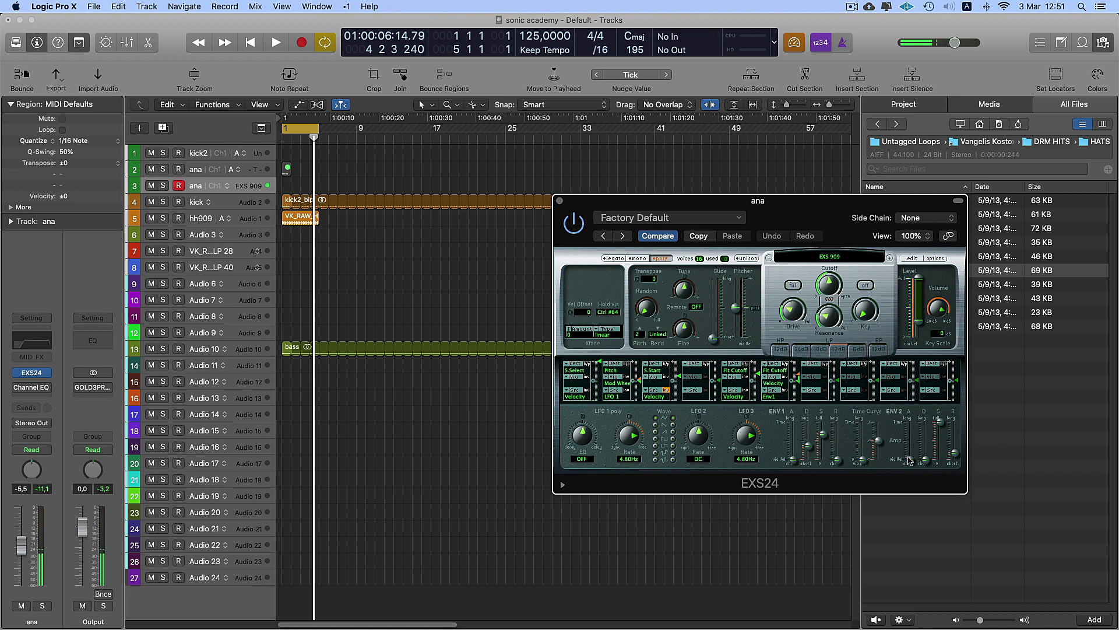
pyautogui.moveTo(925, 464)
pyautogui.mouseDown()
pyautogui.moveTo(929, 445)
pyautogui.moveTo(940, 461)
pyautogui.mouseUp()
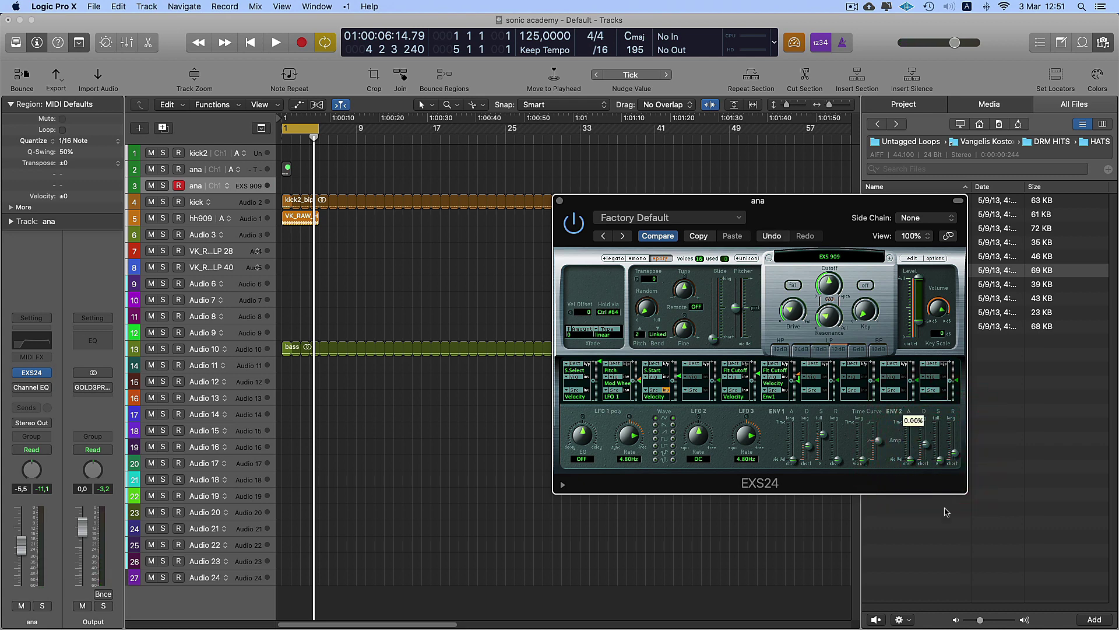
pyautogui.click(944, 500)
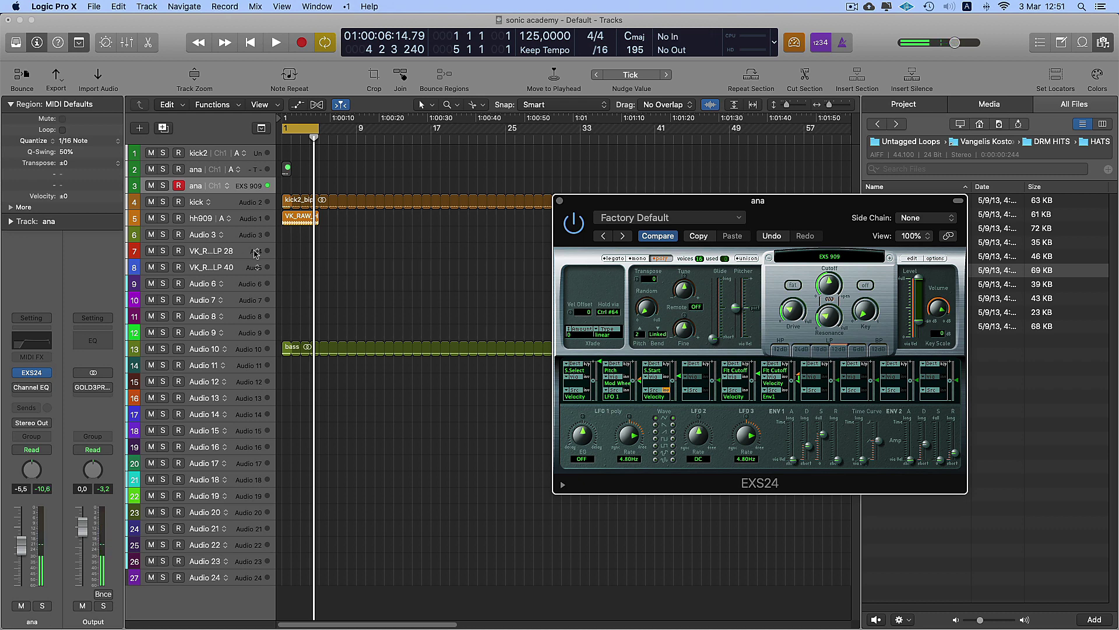
pyautogui.press('space')
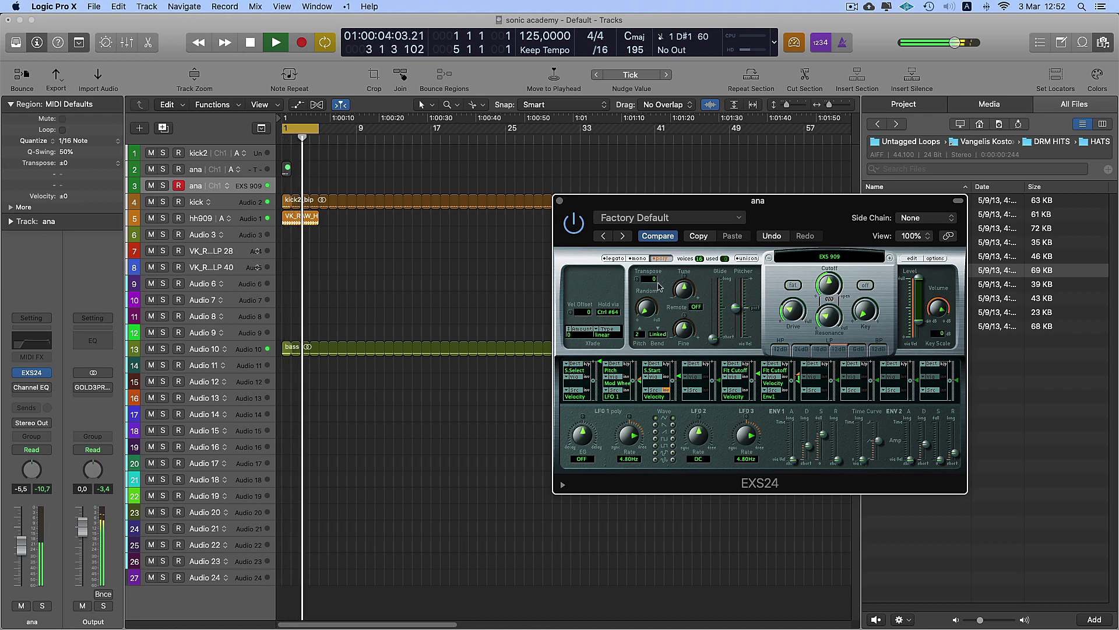
# - Raise the sampler Tune from -2 to 4 and shorten the amp decay to about 158 ms
pyautogui.moveTo(682, 296)
pyautogui.moveTo(682, 295); pyautogui.dragTo(688, 292)
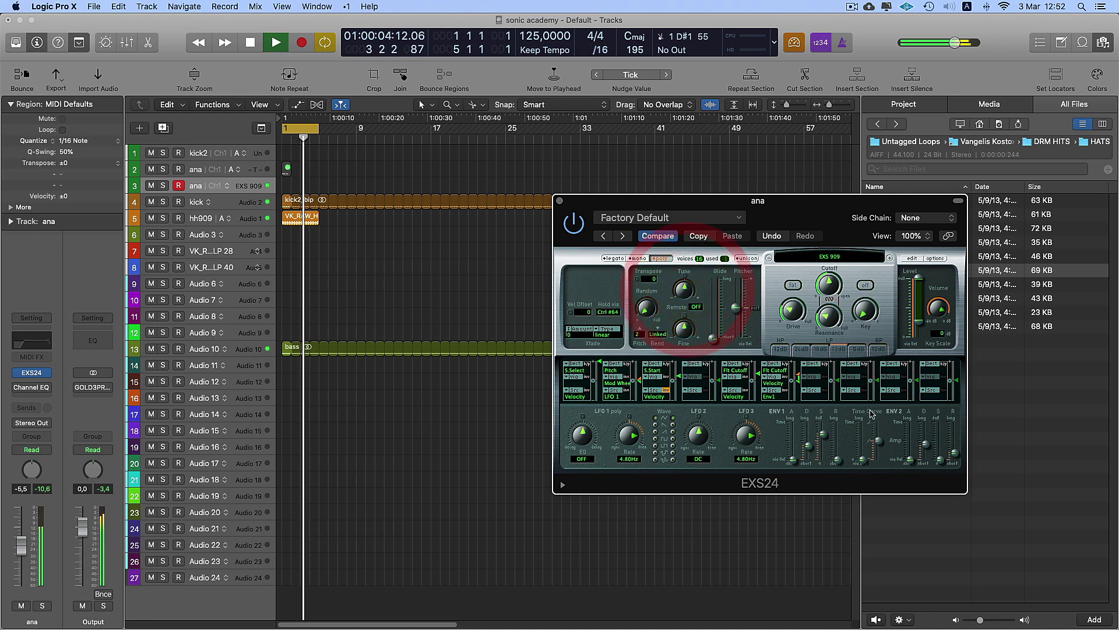
pyautogui.moveTo(927, 448); pyautogui.dragTo(932, 451)
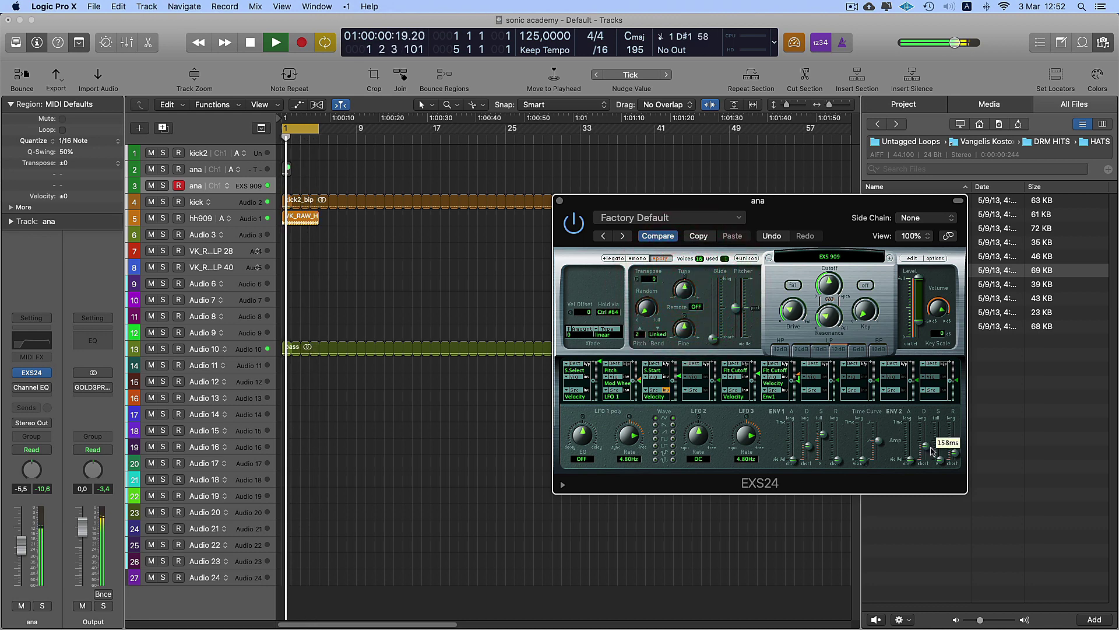
pyautogui.moveTo(931, 450); pyautogui.dragTo(925, 450)
# - Close the sampler and record a new MIDI part on the ana track
pyautogui.click(559, 201)
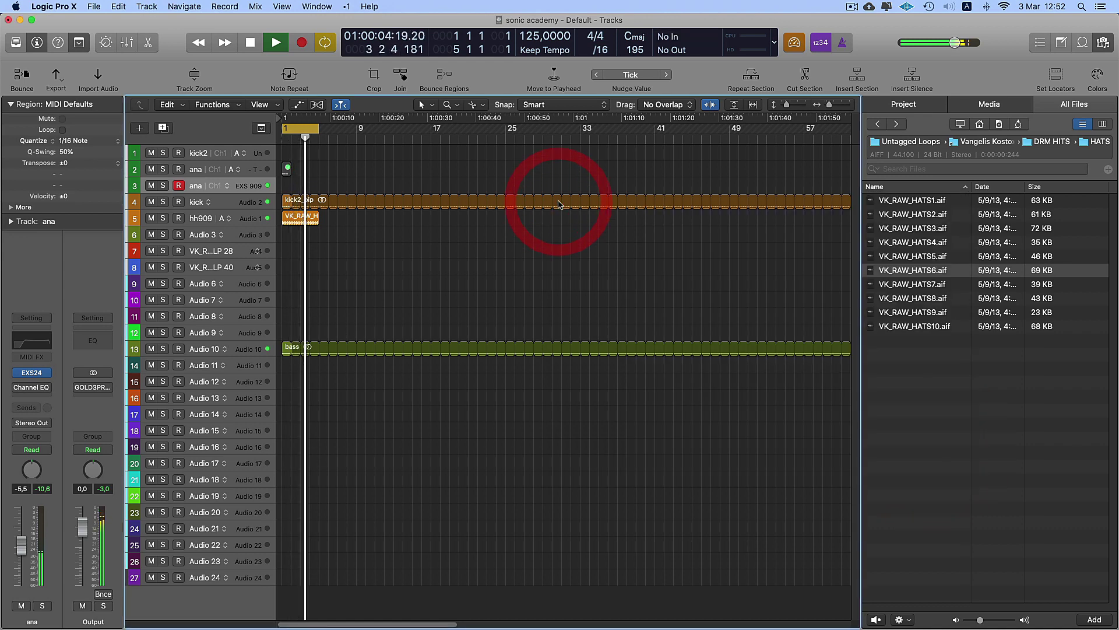
pyautogui.press('r')
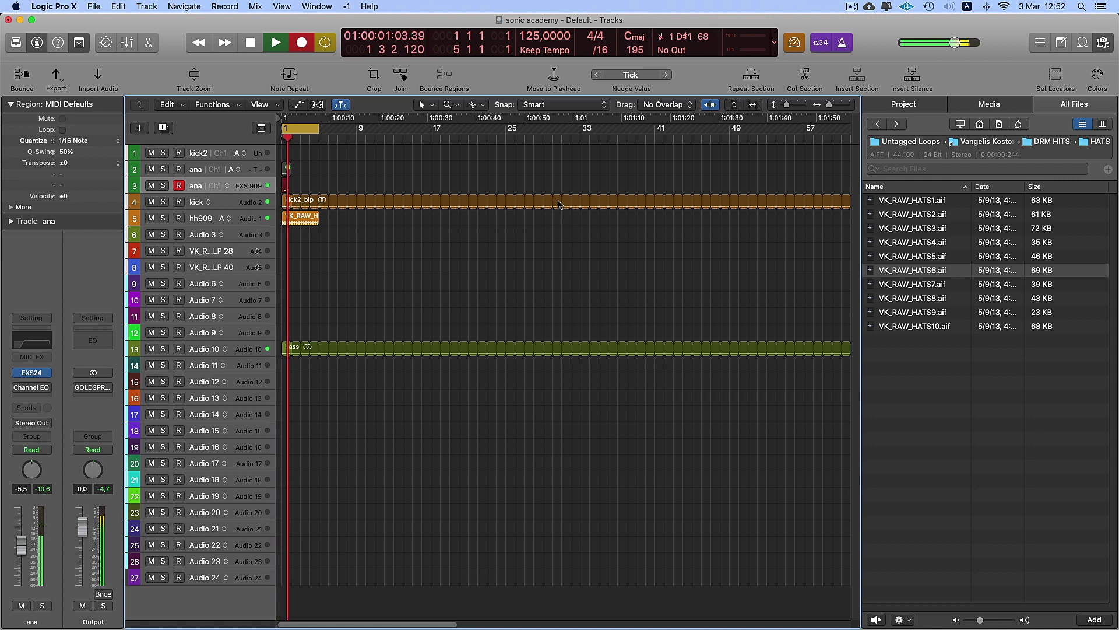
pyautogui.press('space')
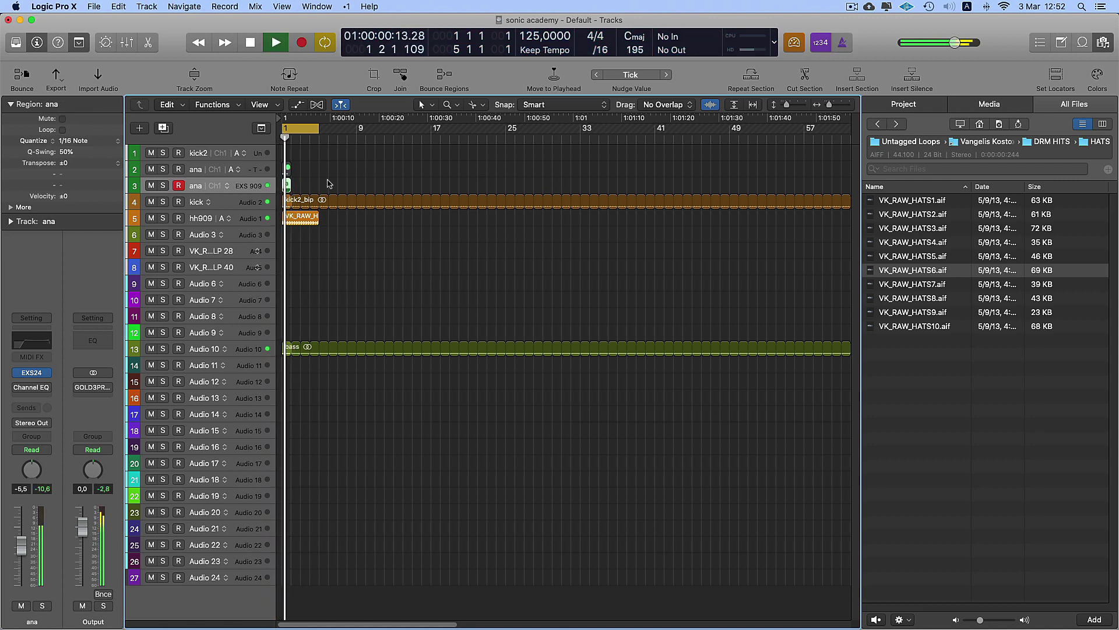
pyautogui.press('space')
# - Bounce the ana region in place as 'clap' onto Audio 3, deleting the MIDI source
pyautogui.click(237, 233)
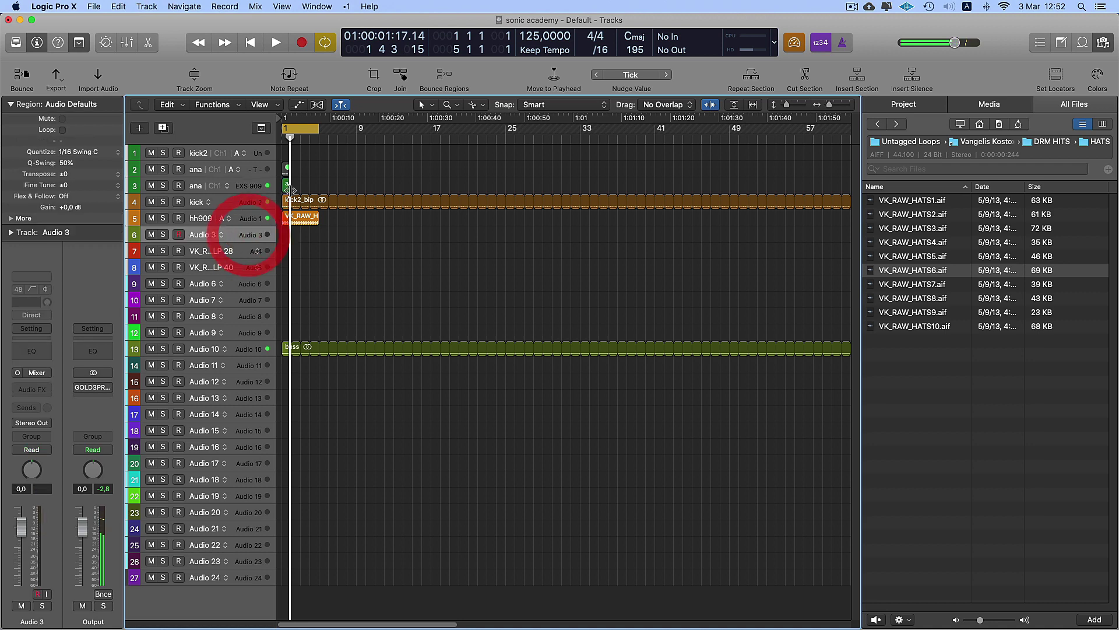
pyautogui.rightClick(287, 185)
pyautogui.click(327, 189)
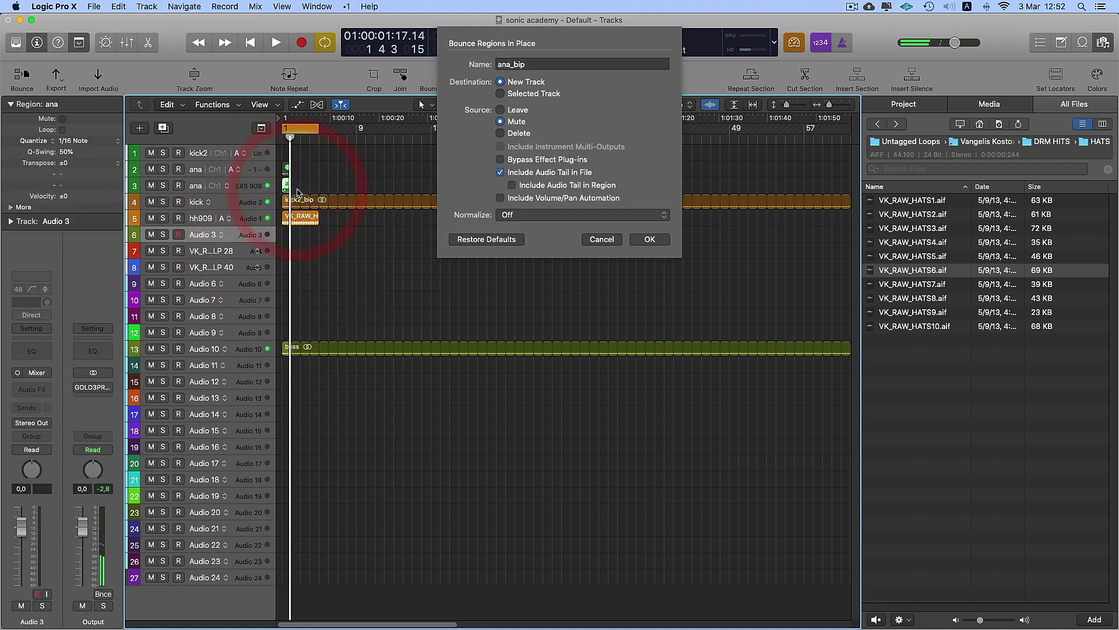
pyautogui.write('clap')
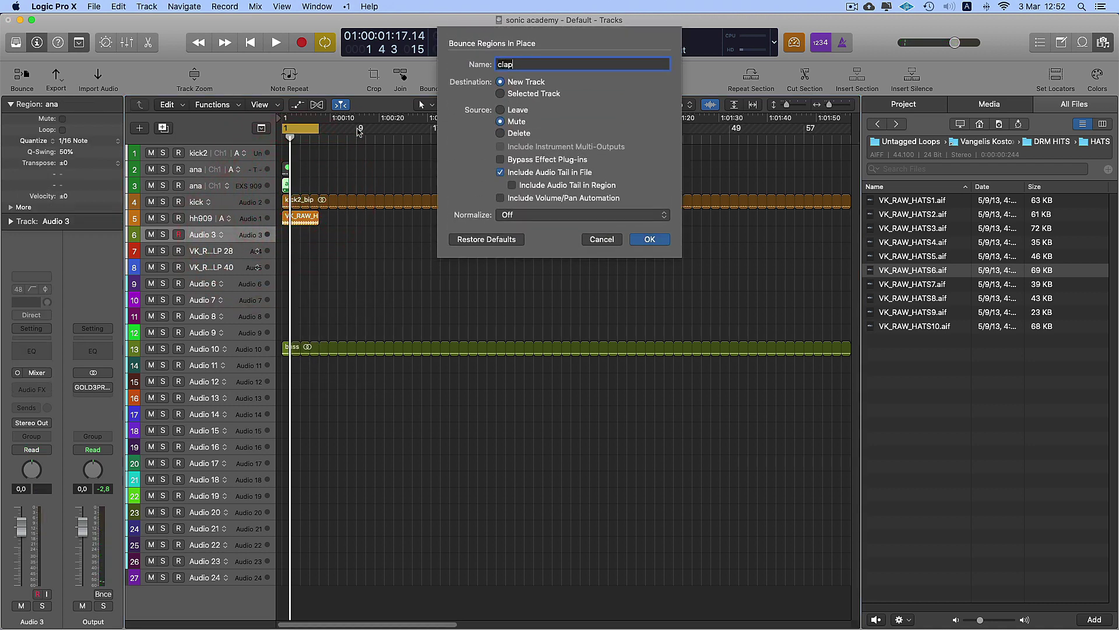
pyautogui.click(529, 95)
pyautogui.click(513, 132)
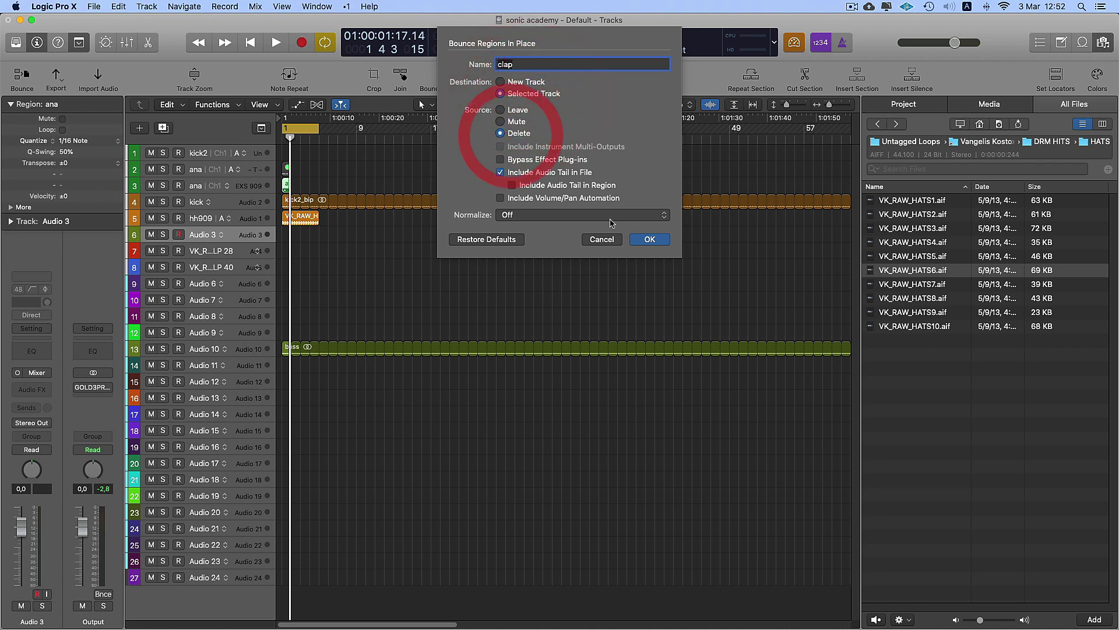
pyautogui.click(650, 240)
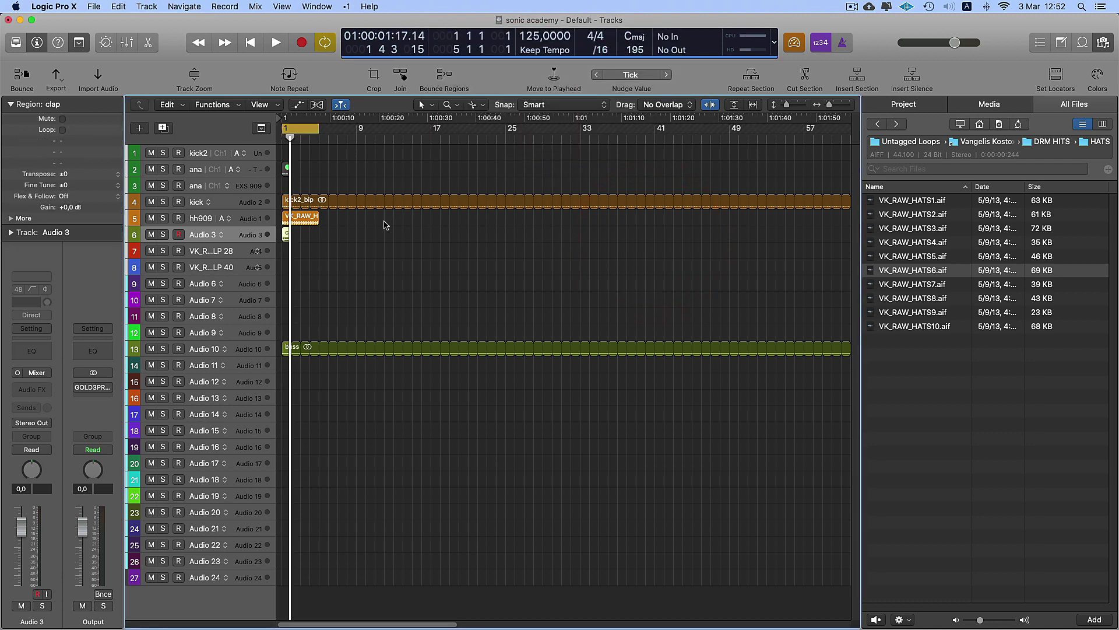
pyautogui.press('space')
# - Loop the hats region on track 5, rename track 6 to clap, and stop playback
pyautogui.click(312, 218)
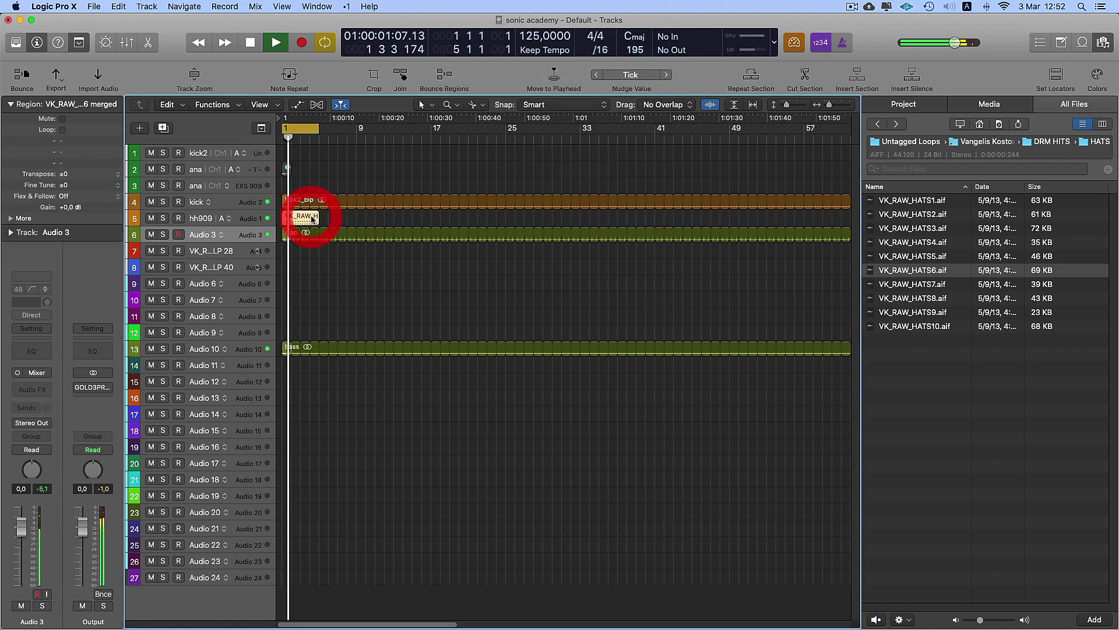
pyautogui.press('l')
pyautogui.doubleClick(201, 234)
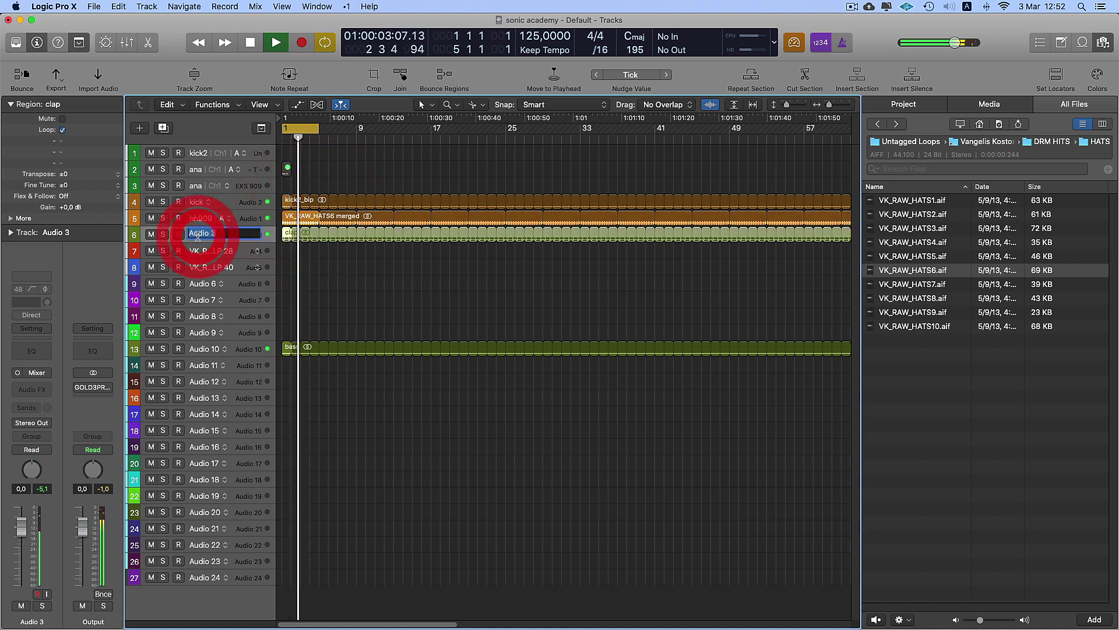
pyautogui.write('clap')
pyautogui.press('Return')
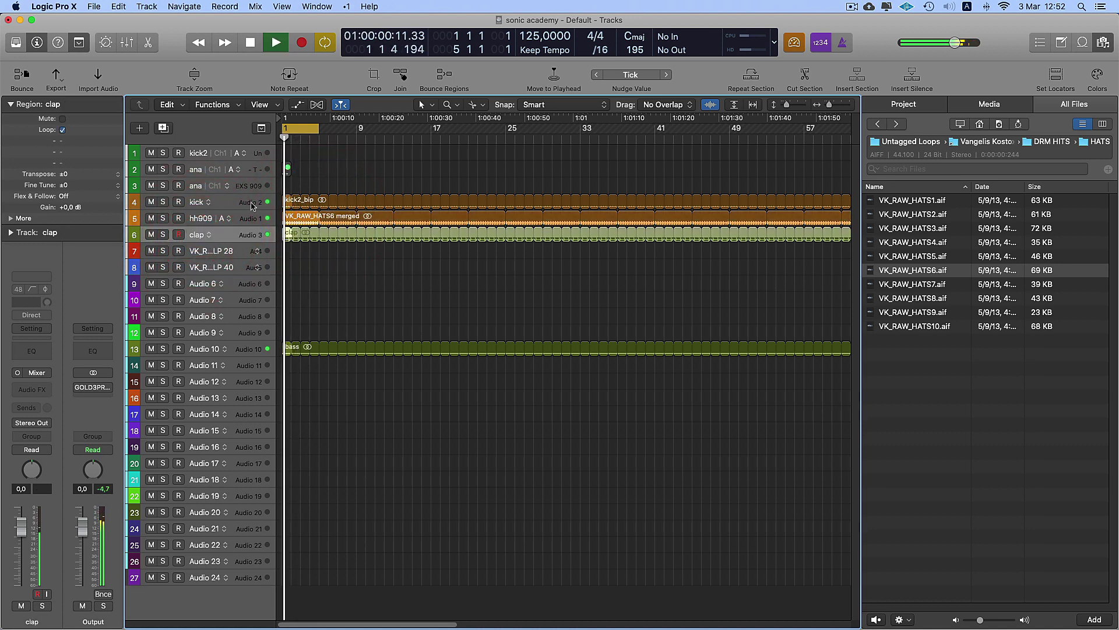
pyautogui.click(293, 224)
pyautogui.click(293, 223)
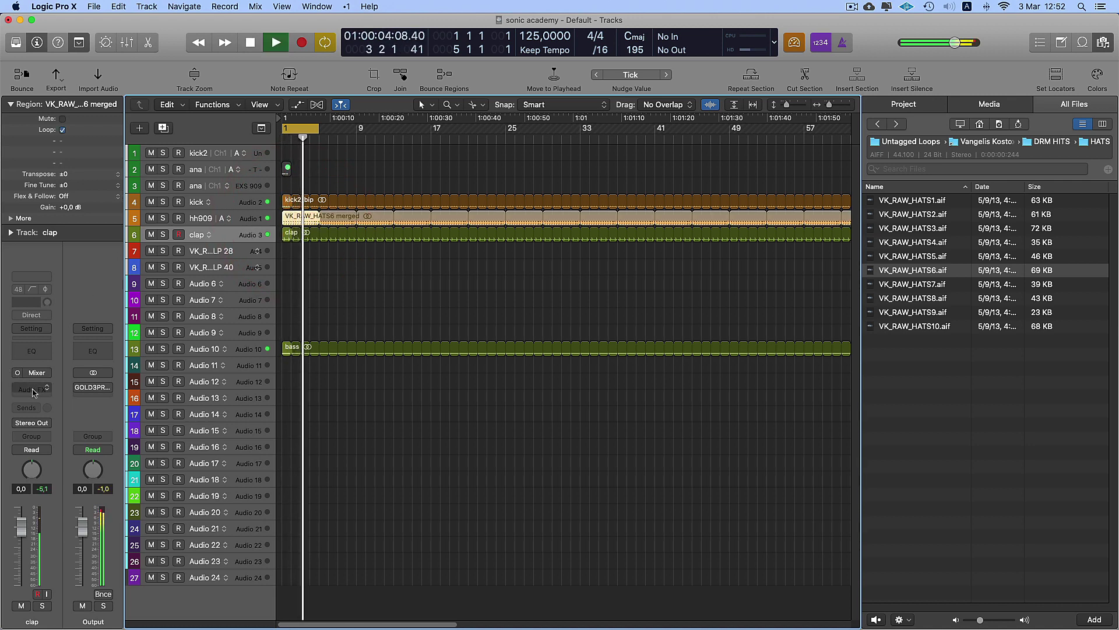
pyautogui.press('space')
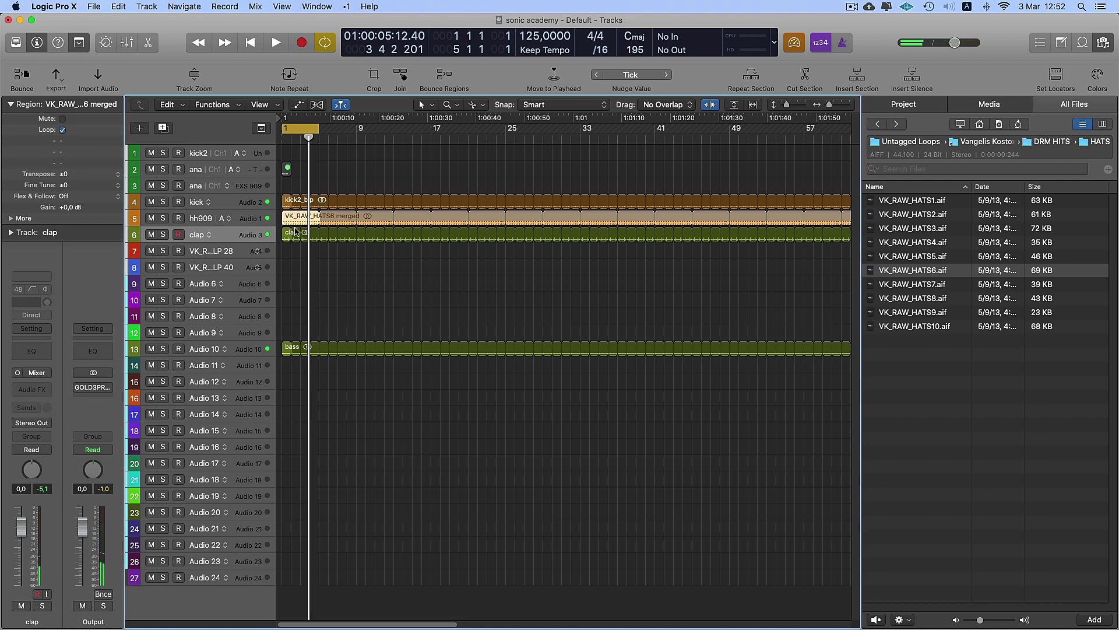
# - Insert a Compressor on clap with threshold about -18 dB and make-up gain -2.5 dB
pyautogui.click(33, 390)
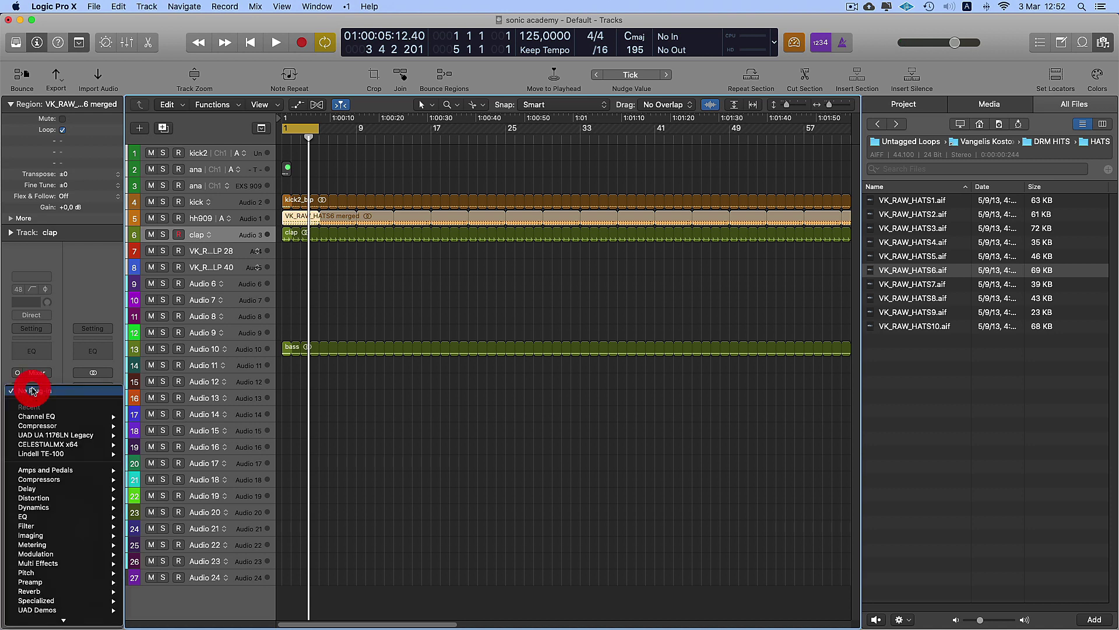
pyautogui.moveTo(38, 472)
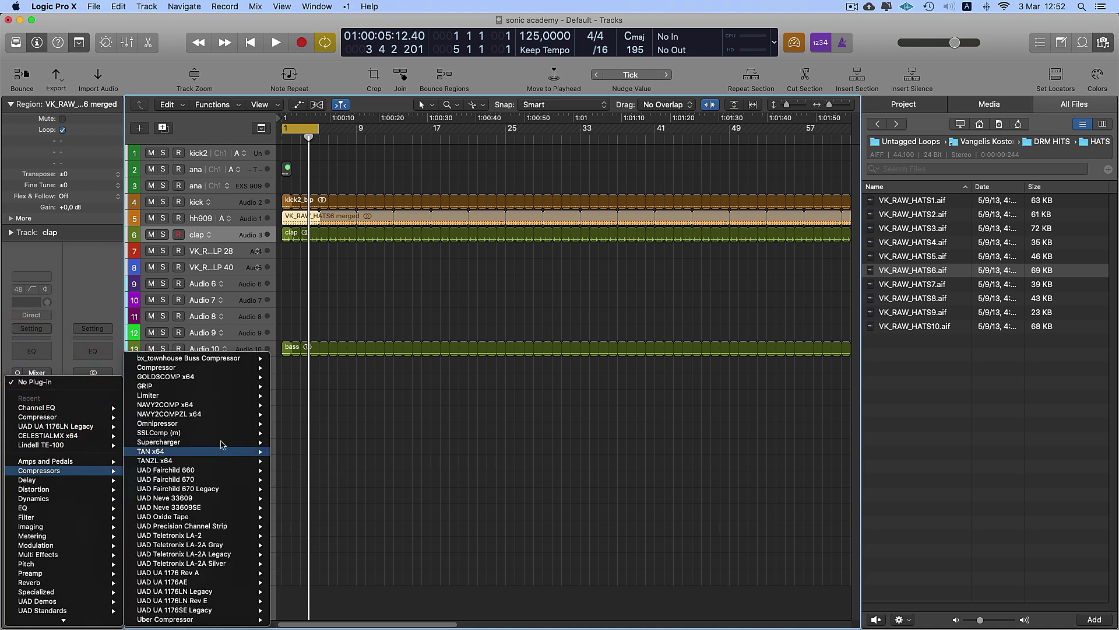
pyautogui.click(215, 367)
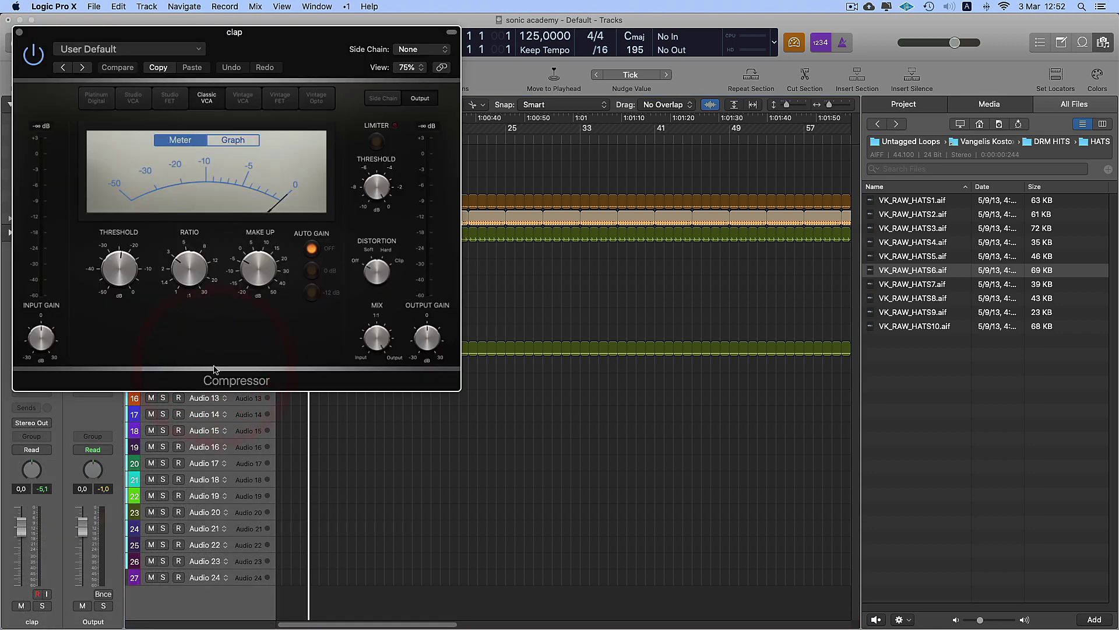
pyautogui.moveTo(242, 40); pyautogui.dragTo(721, 163)
pyautogui.moveTo(608, 396); pyautogui.dragTo(614, 379)
pyautogui.moveTo(753, 394); pyautogui.dragTo(751, 397)
# - Give the VK_RAW_HATS6 merged region -18 dB gain and reset the hh909 fader to 0 dB
pyautogui.click(498, 158)
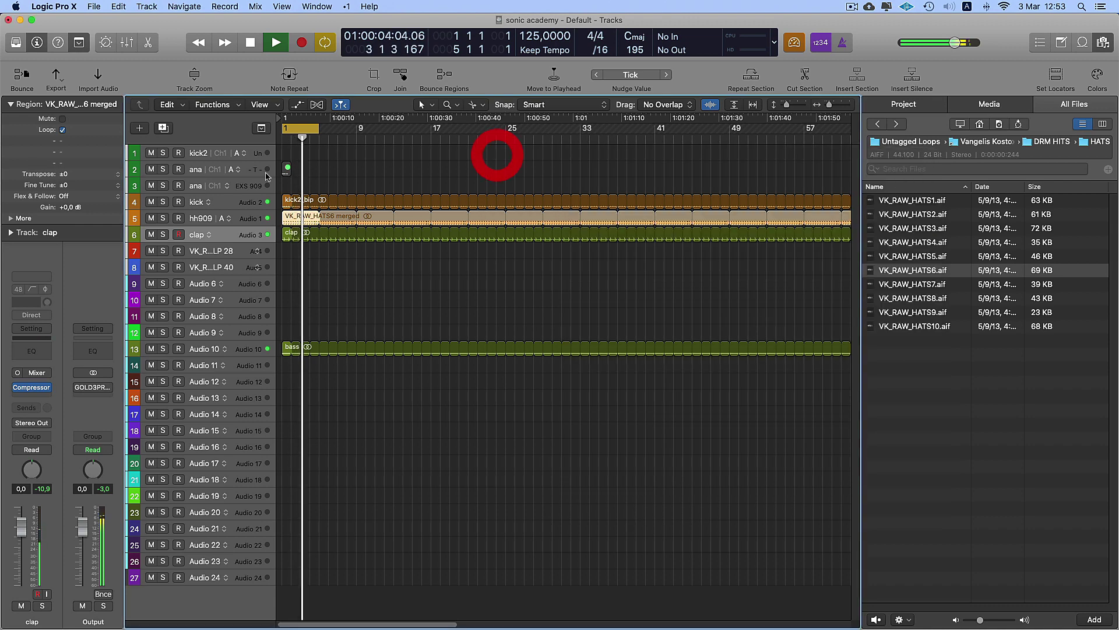
pyautogui.click(244, 218)
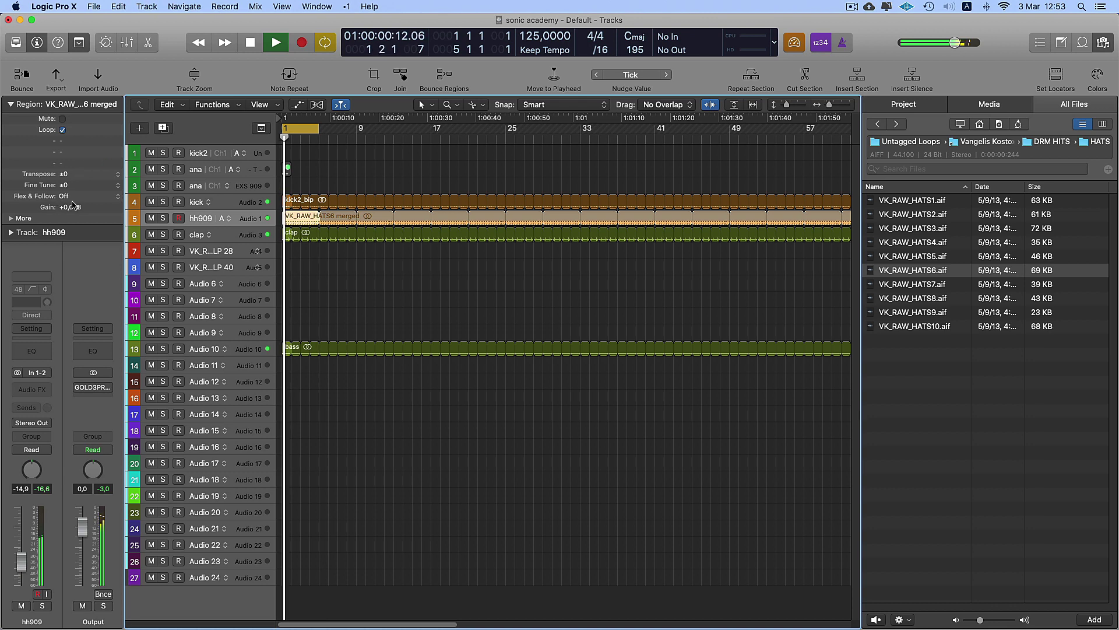
pyautogui.click(477, 274)
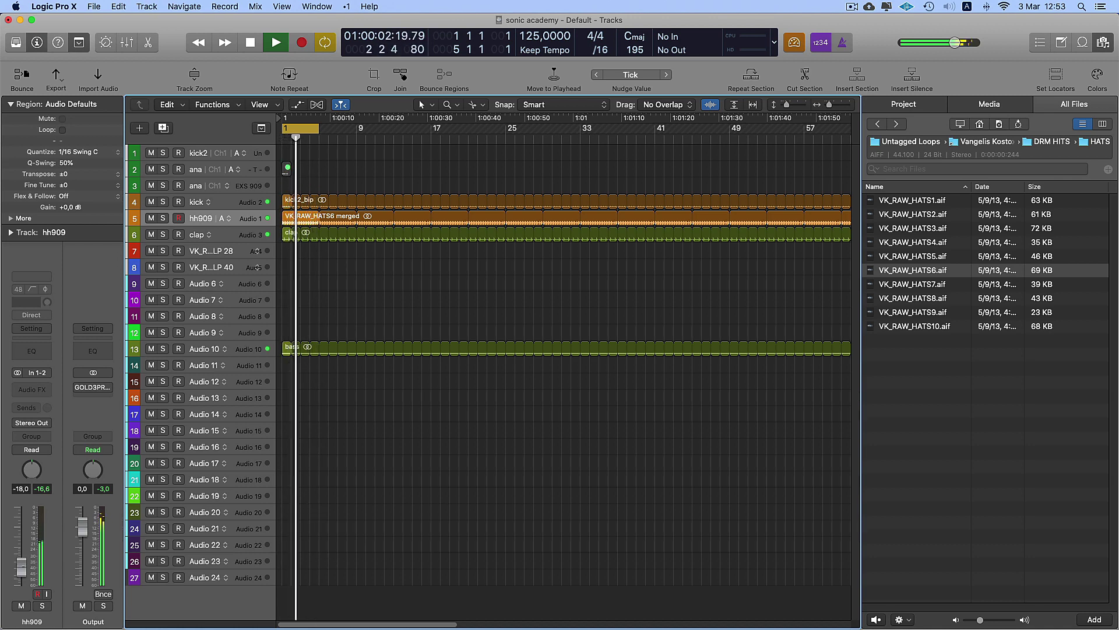
pyautogui.click(22, 564)
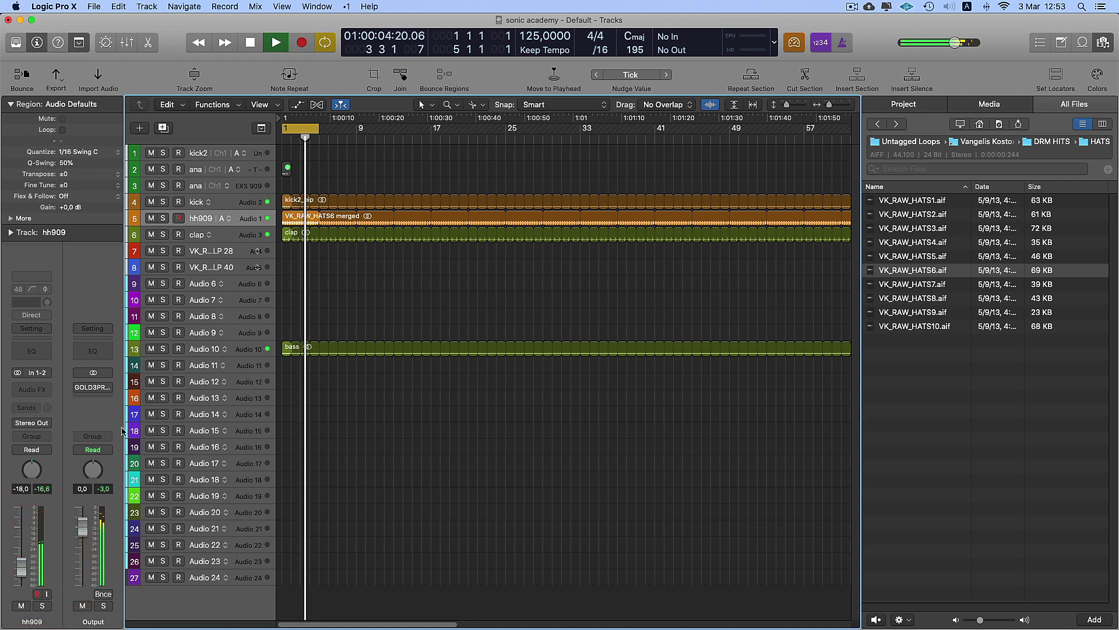
pyautogui.click(299, 224)
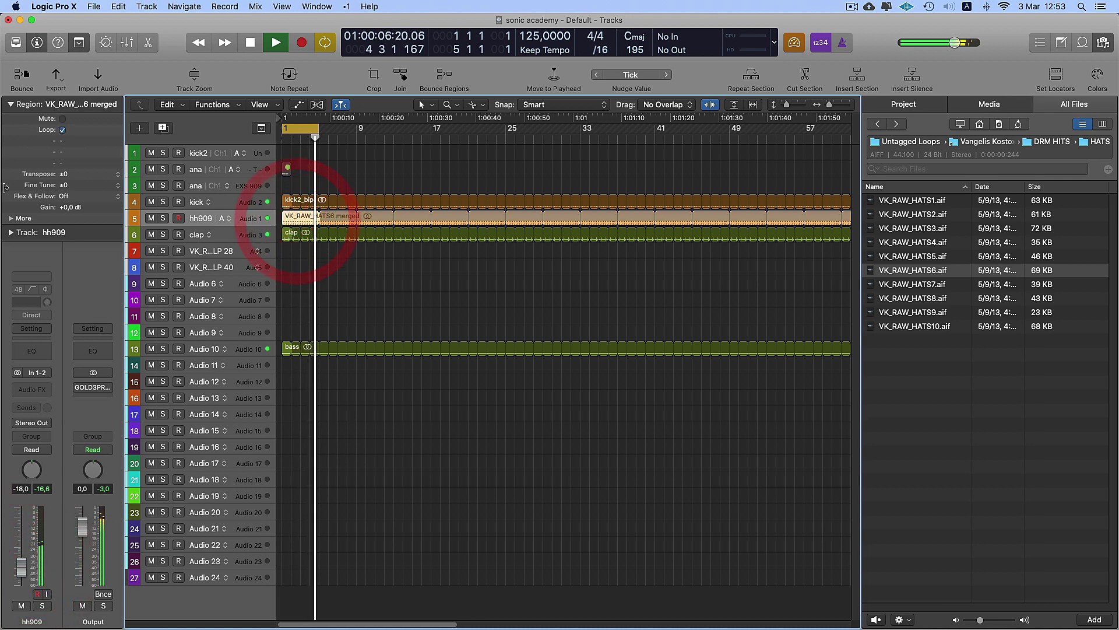
pyautogui.doubleClick(78, 208)
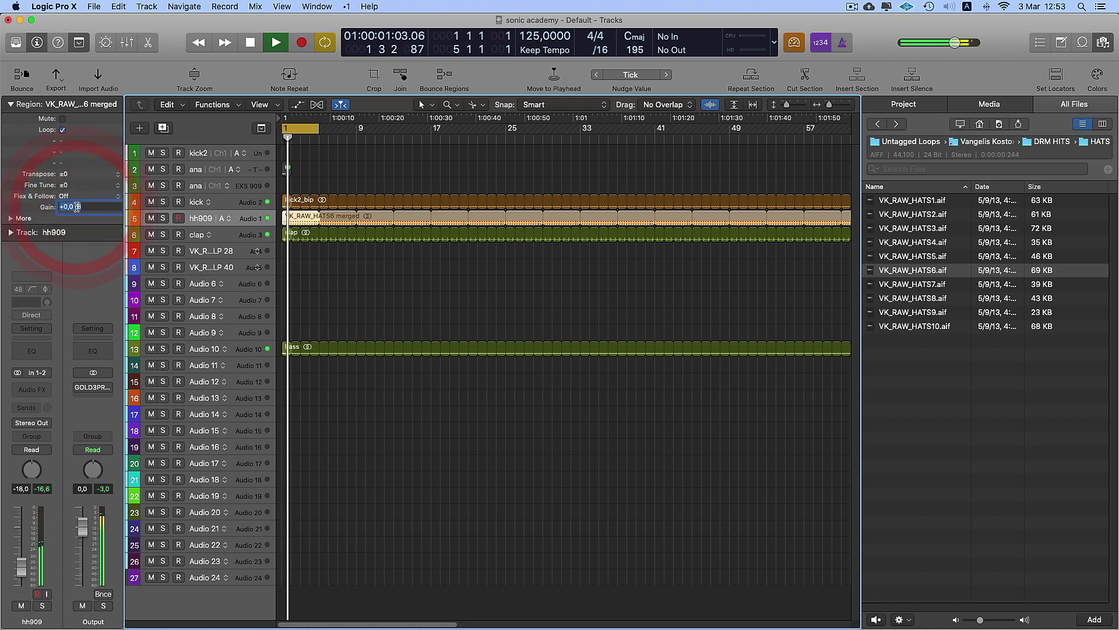
pyautogui.write('-')
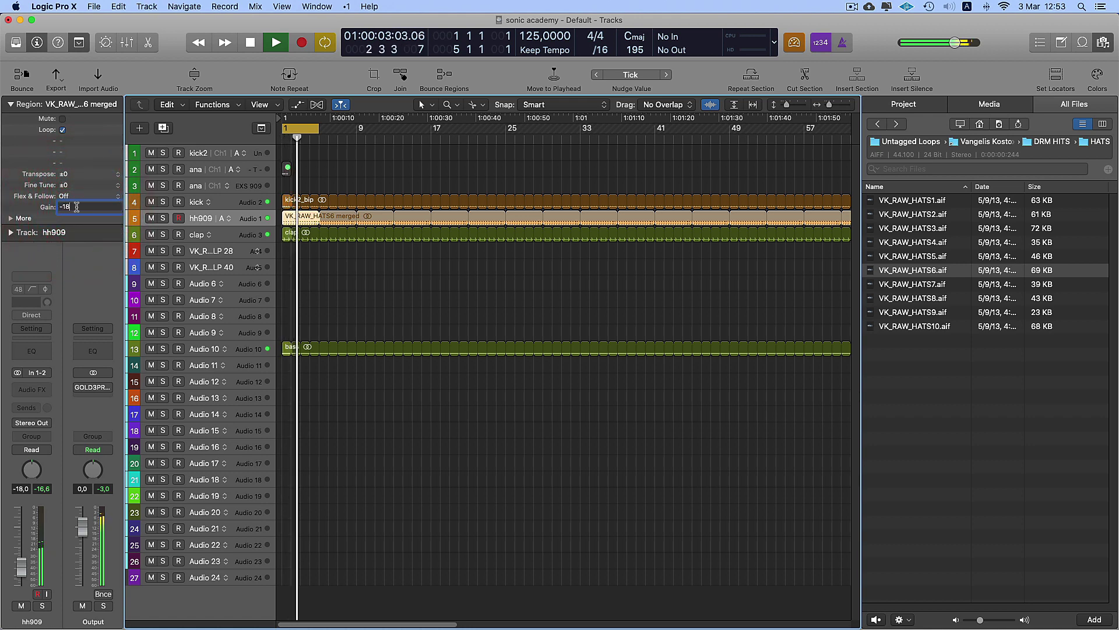
pyautogui.write('18')
pyautogui.press('Return')
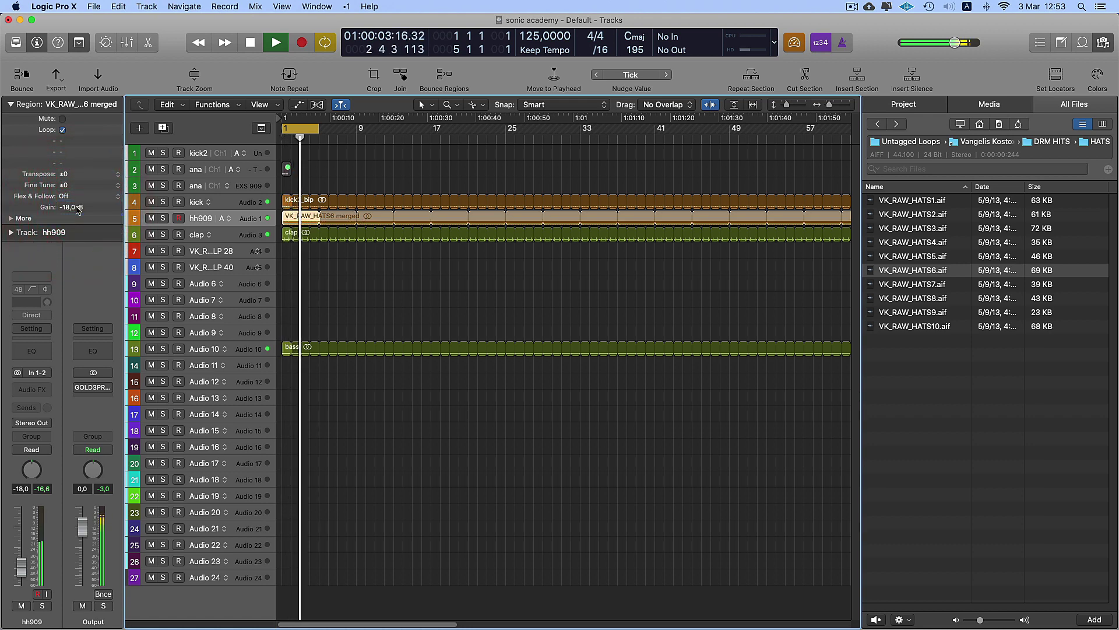
pyautogui.keyDown('alt'); pyautogui.click(21, 559); pyautogui.keyUp('alt')
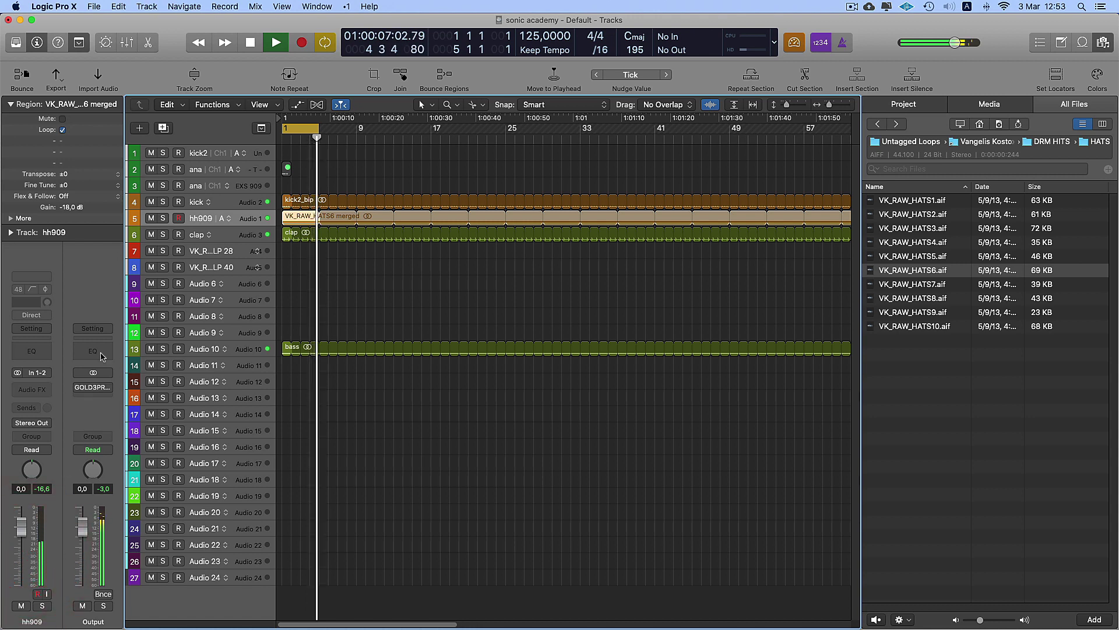
# - Choose a pan mode for hh909 and pan it to the left
pyautogui.rightClick(31, 476)
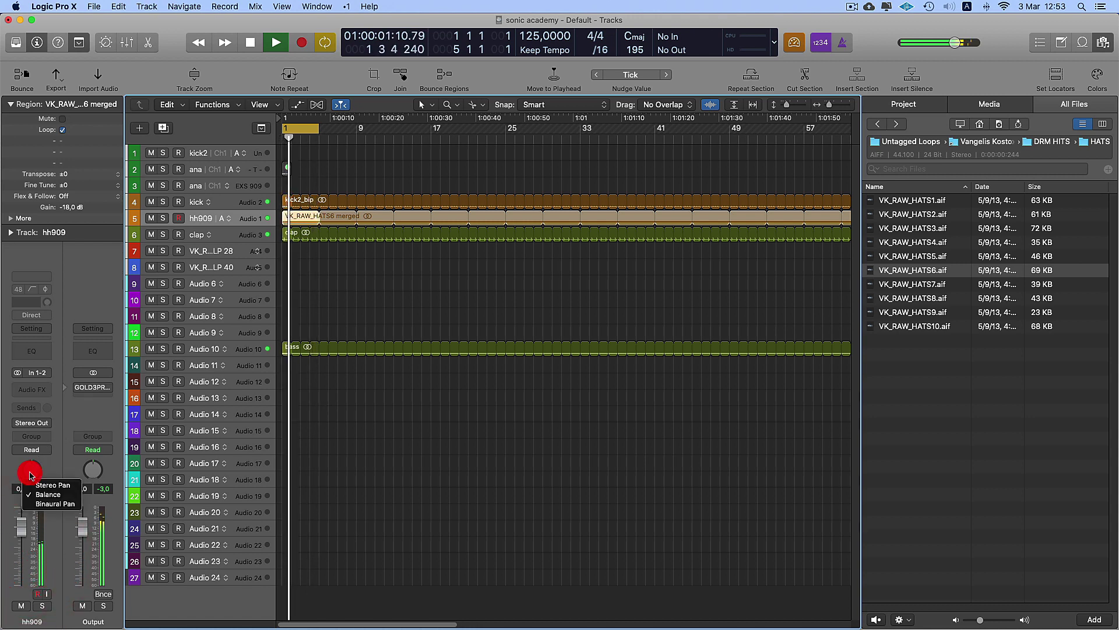
pyautogui.click(36, 481)
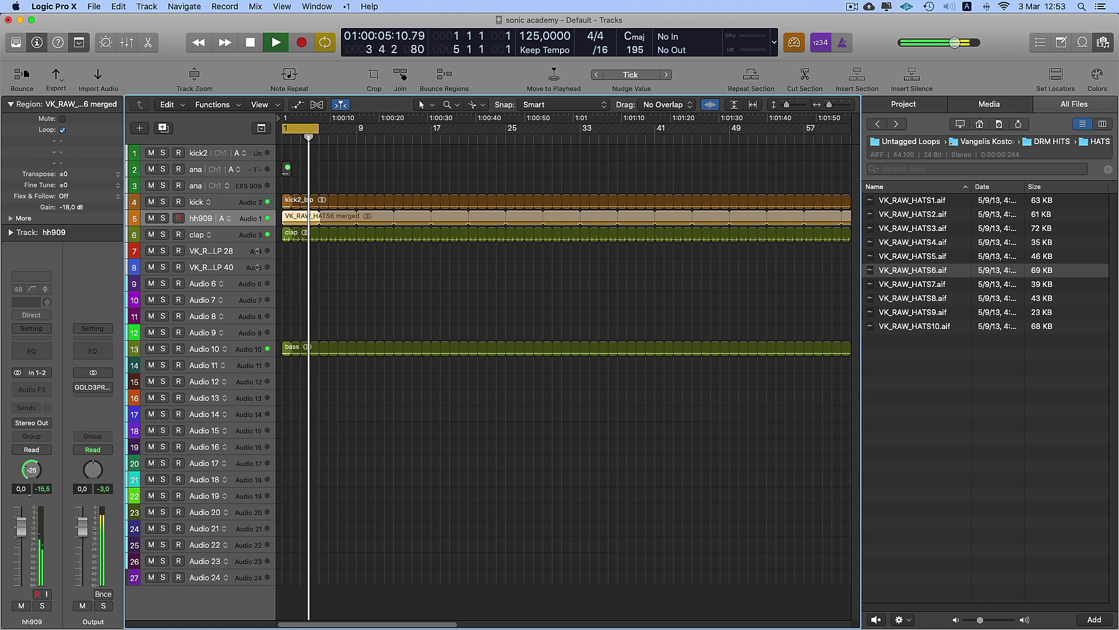
pyautogui.click(113, 362)
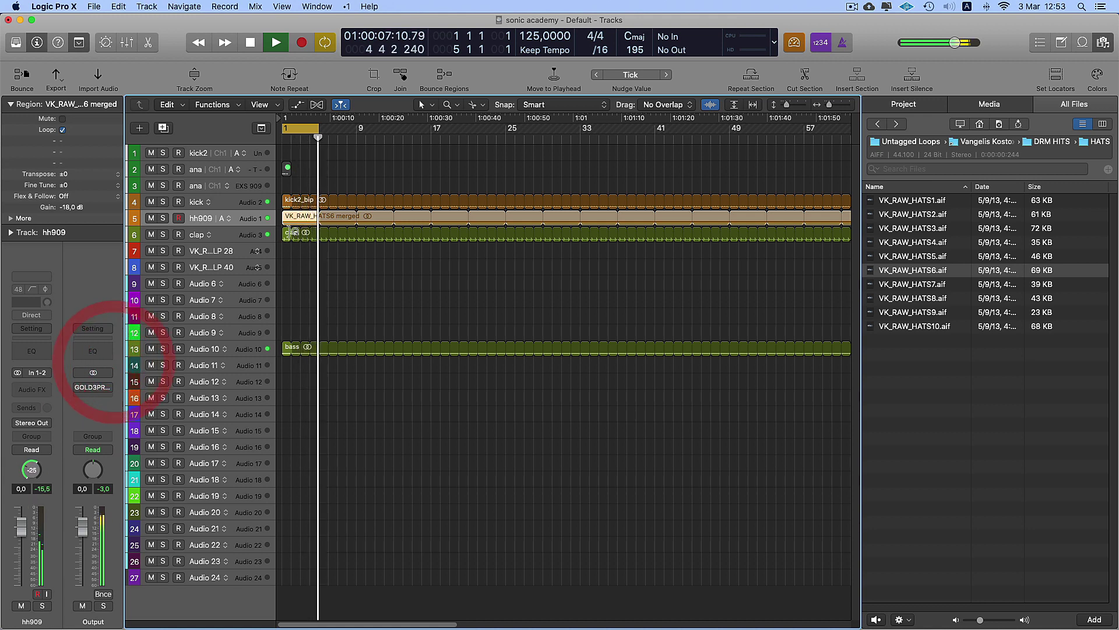
# - Rename track 3 to exs
pyautogui.doubleClick(202, 187)
pyautogui.write('exs')
pyautogui.press('Return')
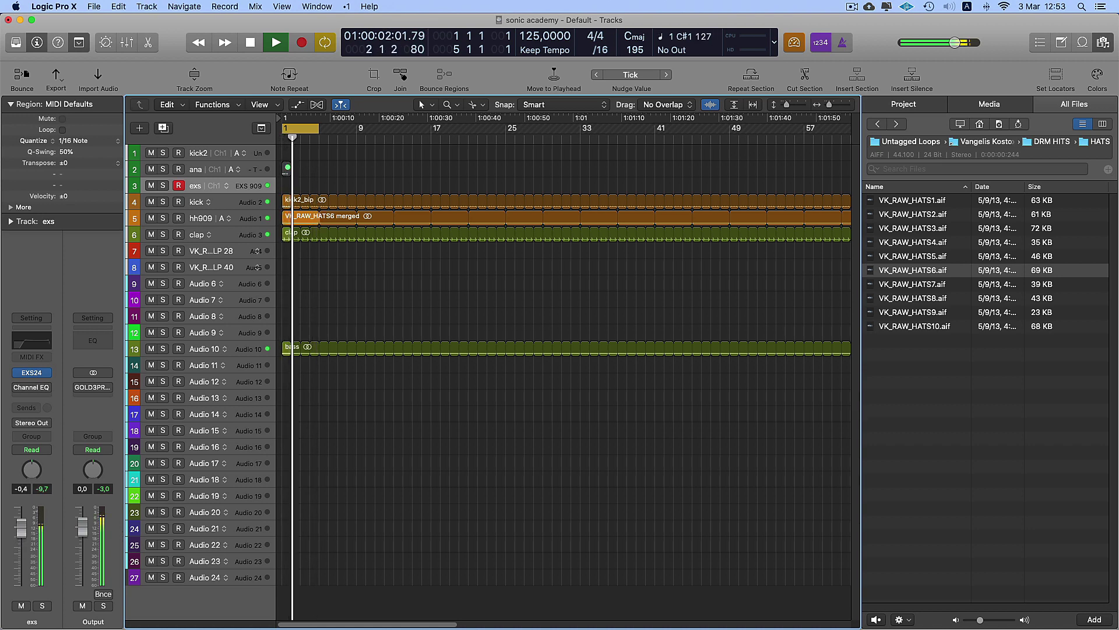
# - Switch the exs track's EXS24 from EXS 909 to the EXS 808 kit, leaving Tune at zero
pyautogui.click(40, 514)
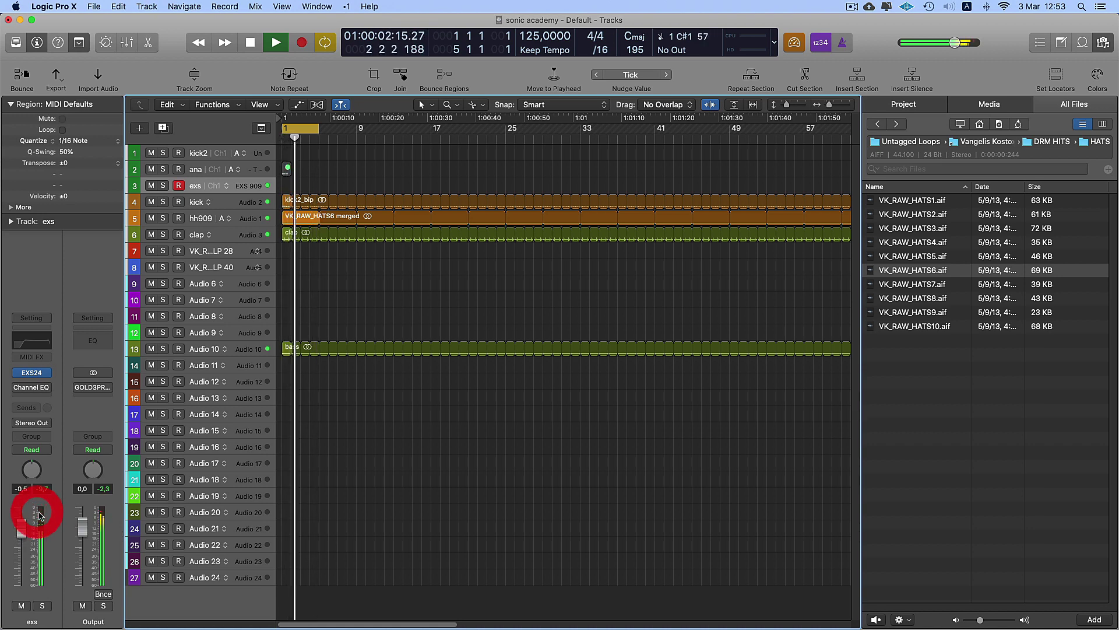
pyautogui.click(32, 377)
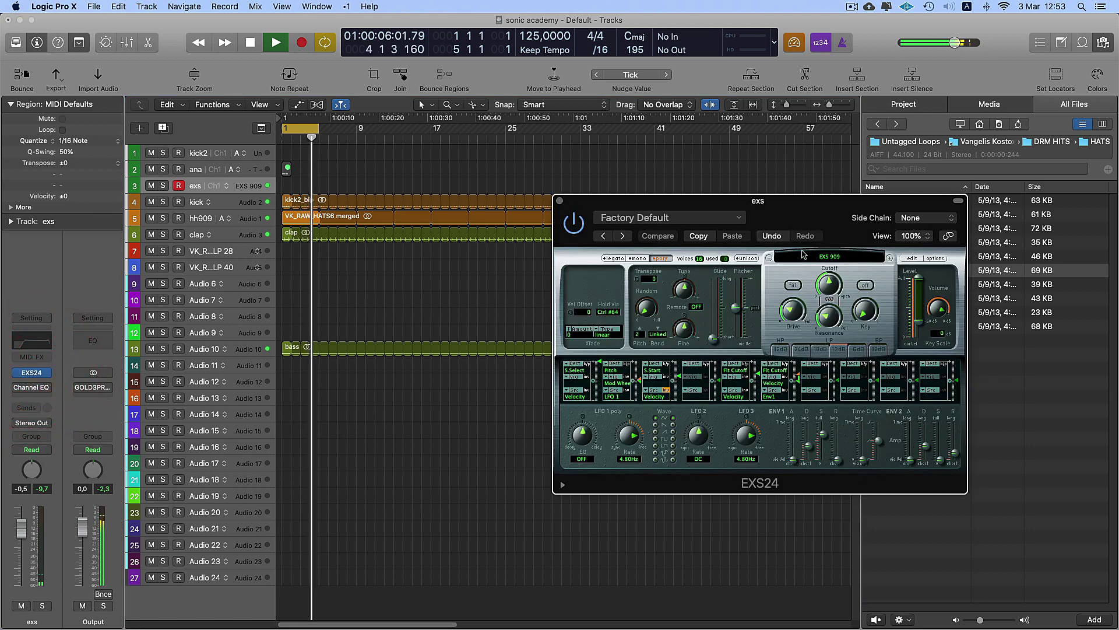
pyautogui.click(771, 258)
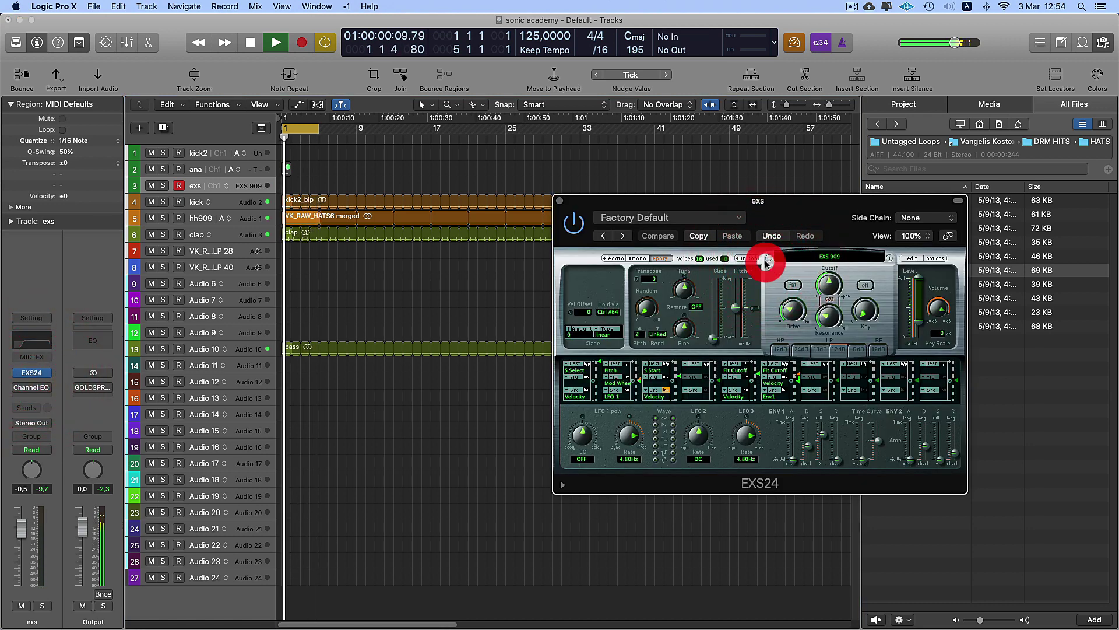
pyautogui.click(770, 259)
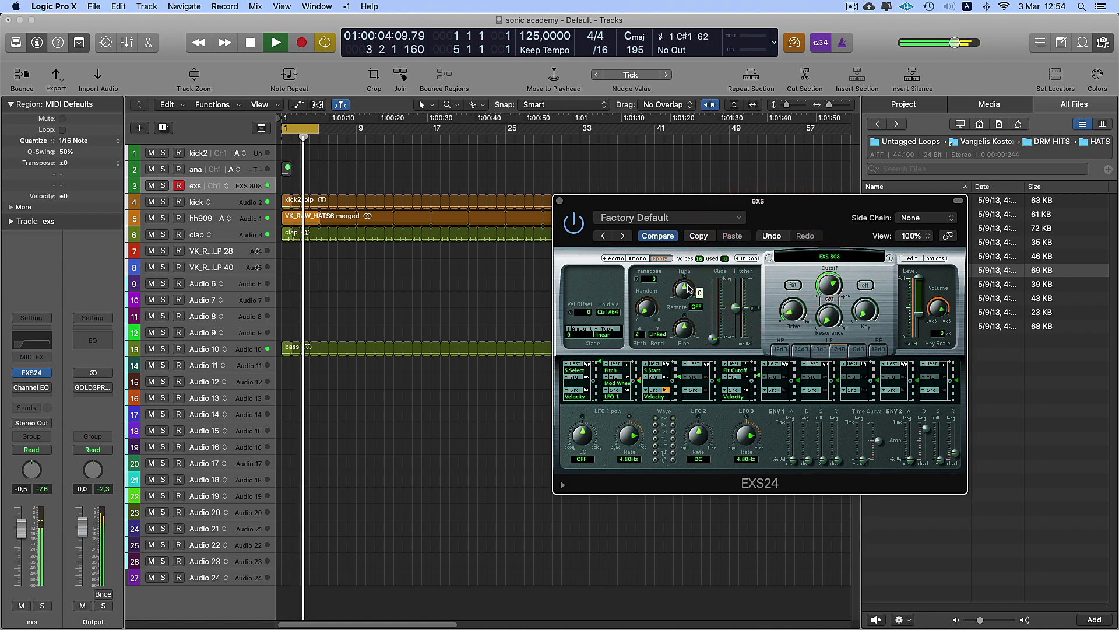
pyautogui.moveTo(689, 288); pyautogui.dragTo(690, 296)
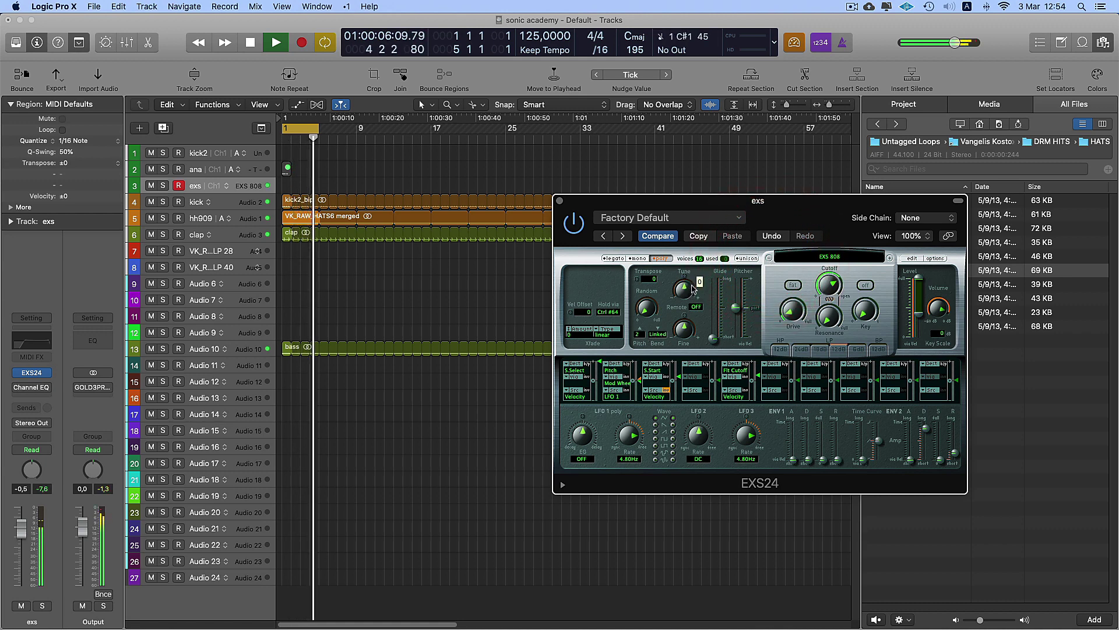
pyautogui.click(693, 290)
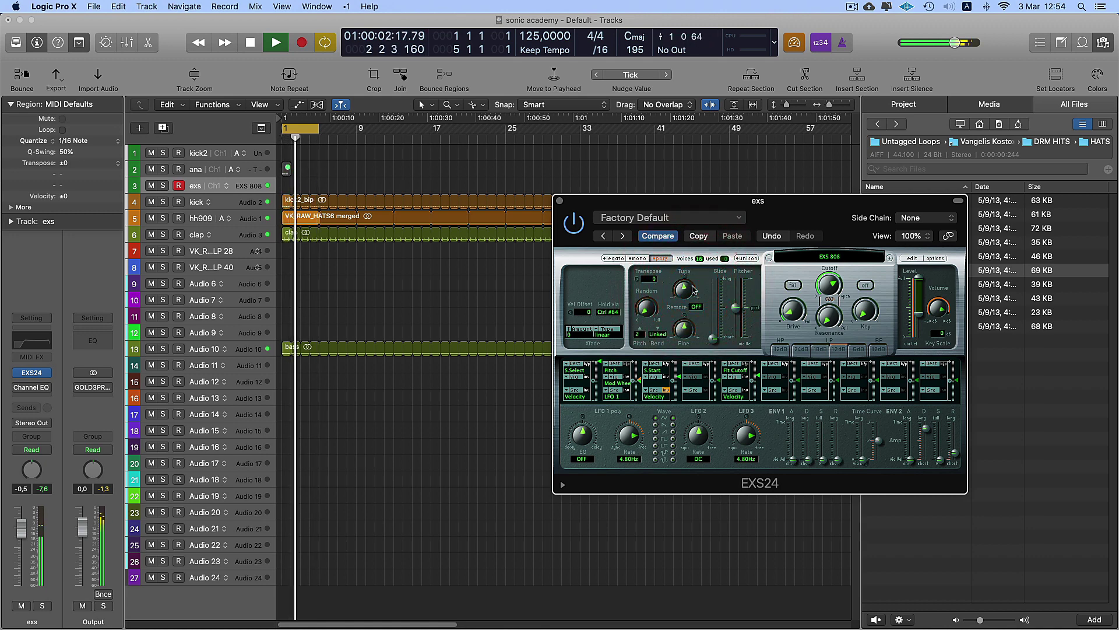
pyautogui.moveTo(687, 292)
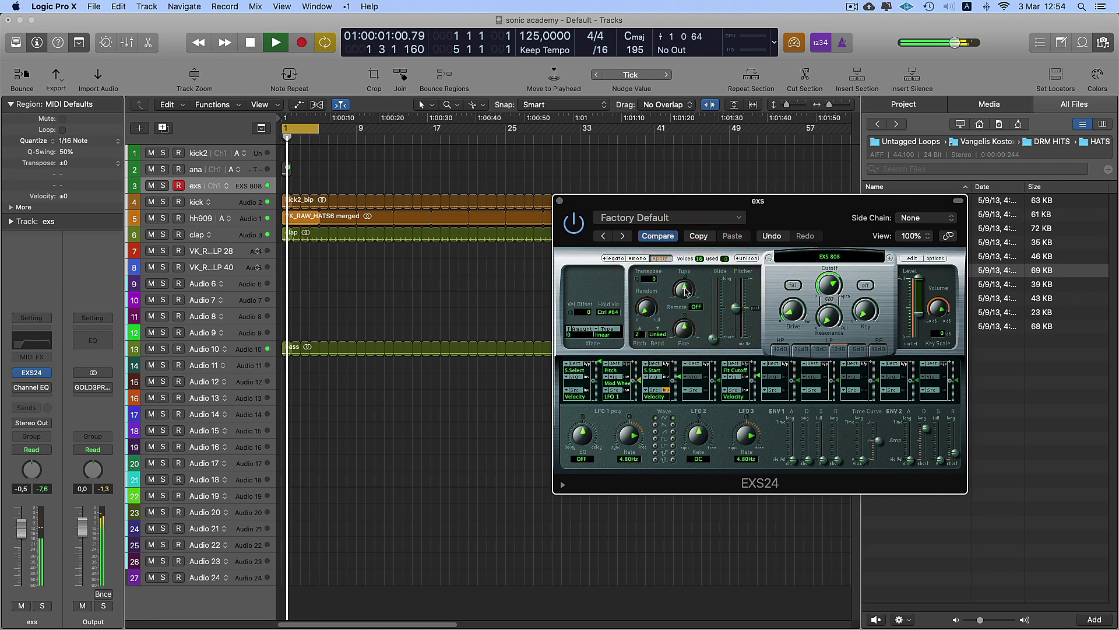
# - Record a new exs MIDI region across bars 2 to 4 and zoom to it
pyautogui.press('r')
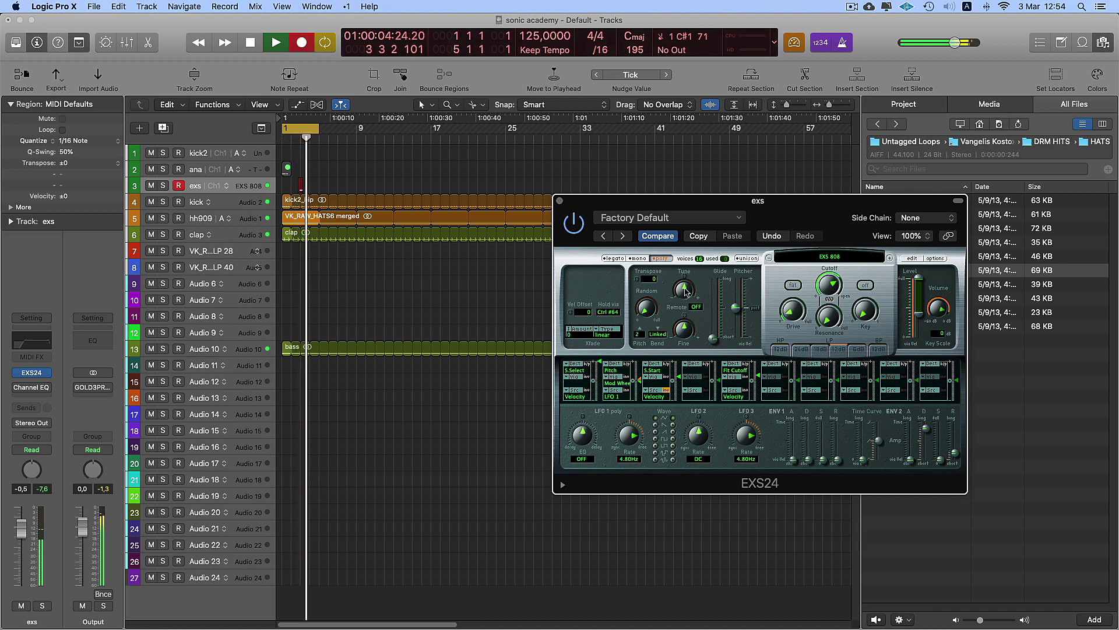
pyautogui.press('space')
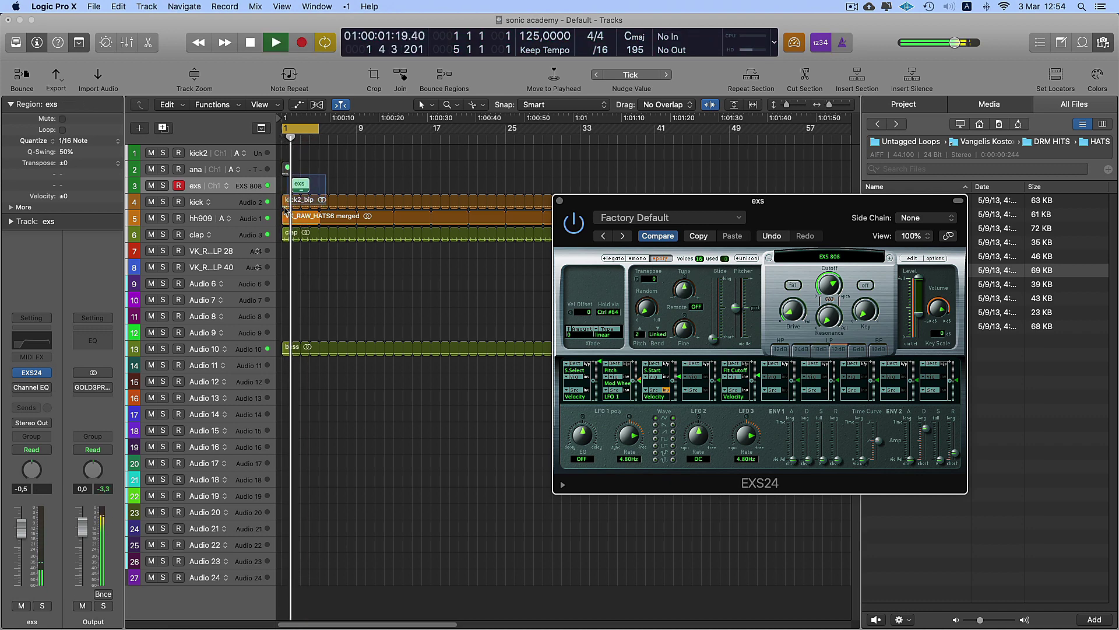
pyautogui.press('z')
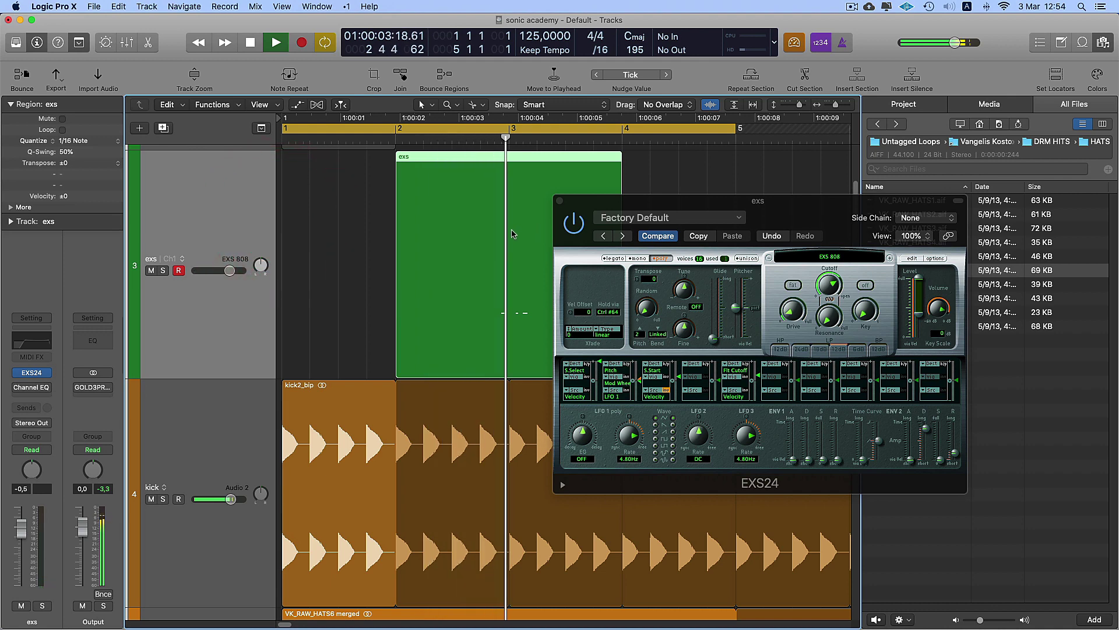
# - Quantize the exs region to 1/16 Swing C, split it at bar 3 and close the sampler
pyautogui.click(93, 142)
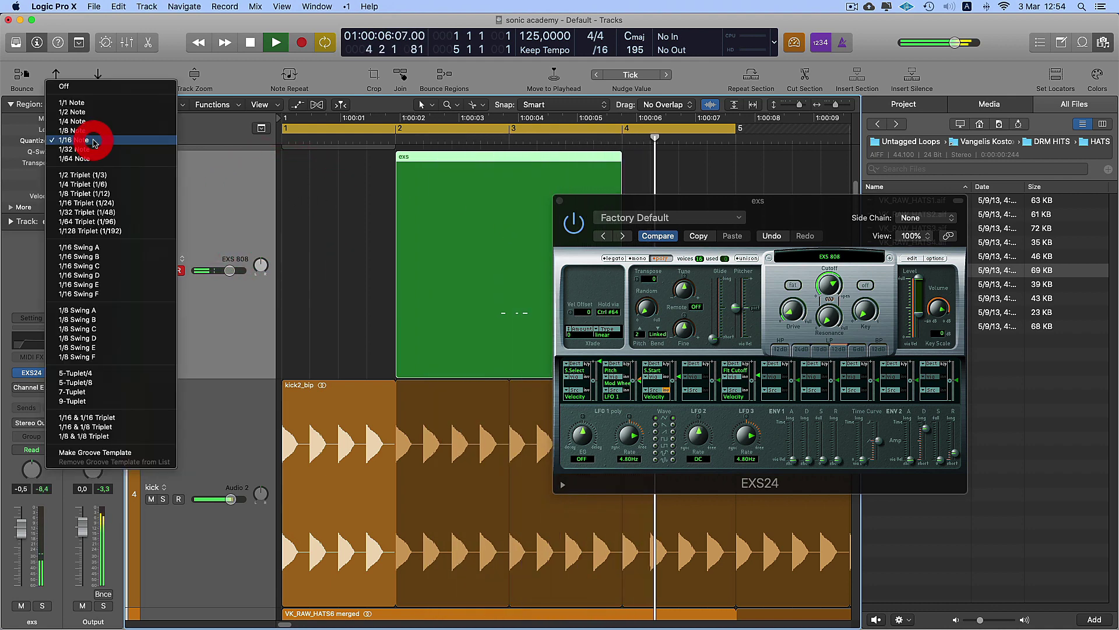
pyautogui.click(97, 266)
pyautogui.click(512, 248)
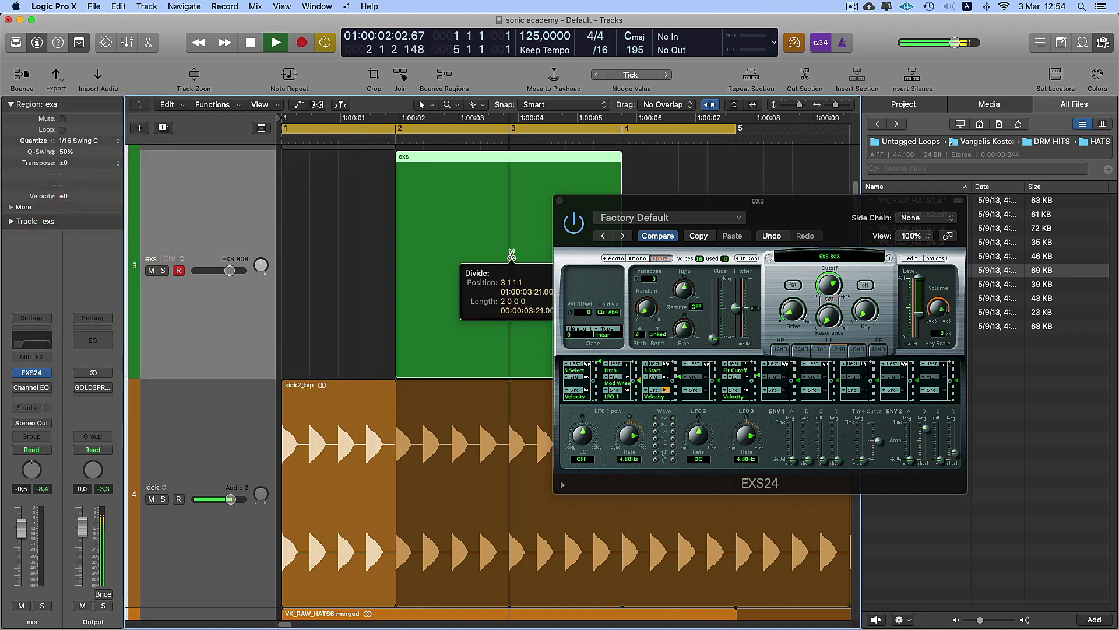
pyautogui.click(560, 203)
# - Cut a sixteenth off the first exs region, move it to 3 4 2 1, then join and loop
pyautogui.moveTo(488, 248); pyautogui.dragTo(502, 225)
pyautogui.moveTo(502, 225); pyautogui.dragTo(616, 246)
pyautogui.keyDown('shift'); pyautogui.click(575, 276); pyautogui.keyUp('shift')
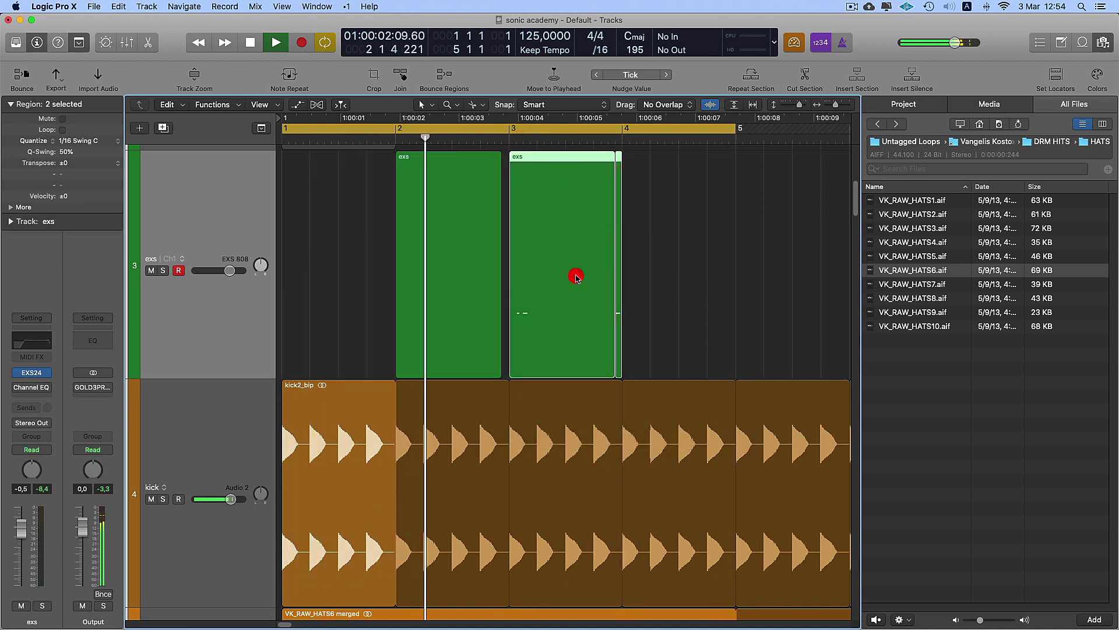
pyautogui.press('super+j')
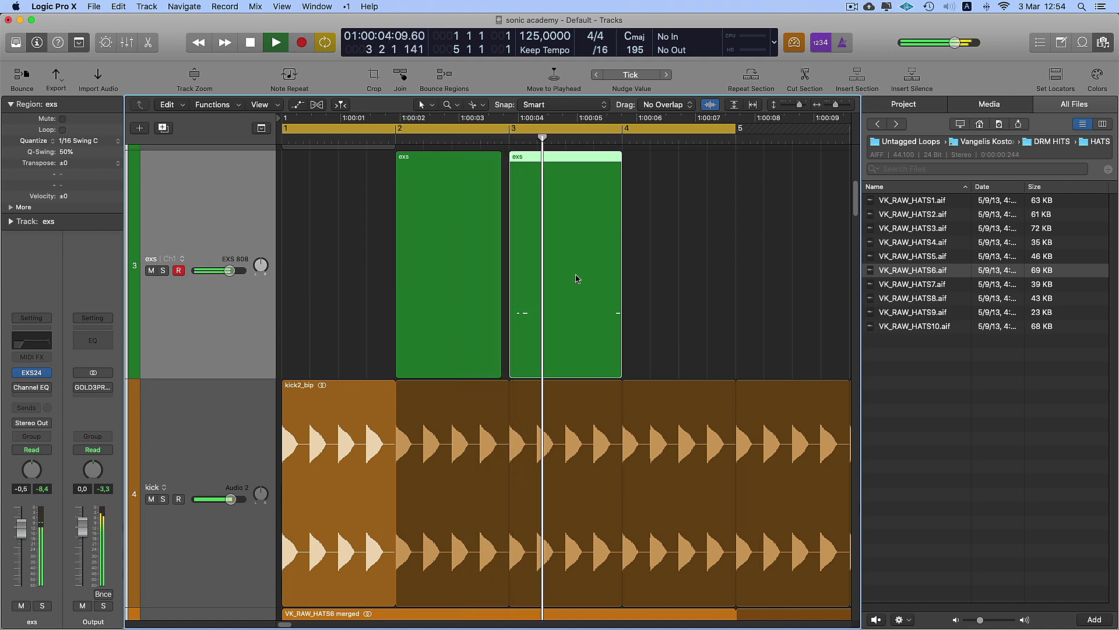
pyautogui.click(576, 278)
pyautogui.press('l')
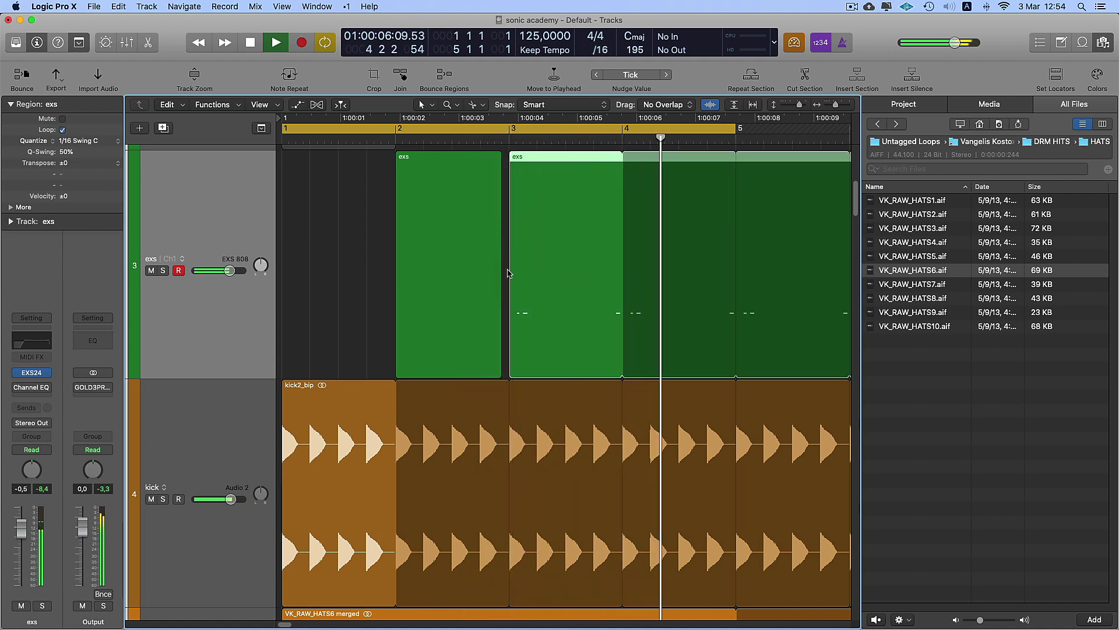
# - Delete the bar-2 exs region, turn off looping on the remaining one and stop playback
pyautogui.click(484, 261)
pyautogui.press('Delete')
pyautogui.press('z')
pyautogui.click(483, 258)
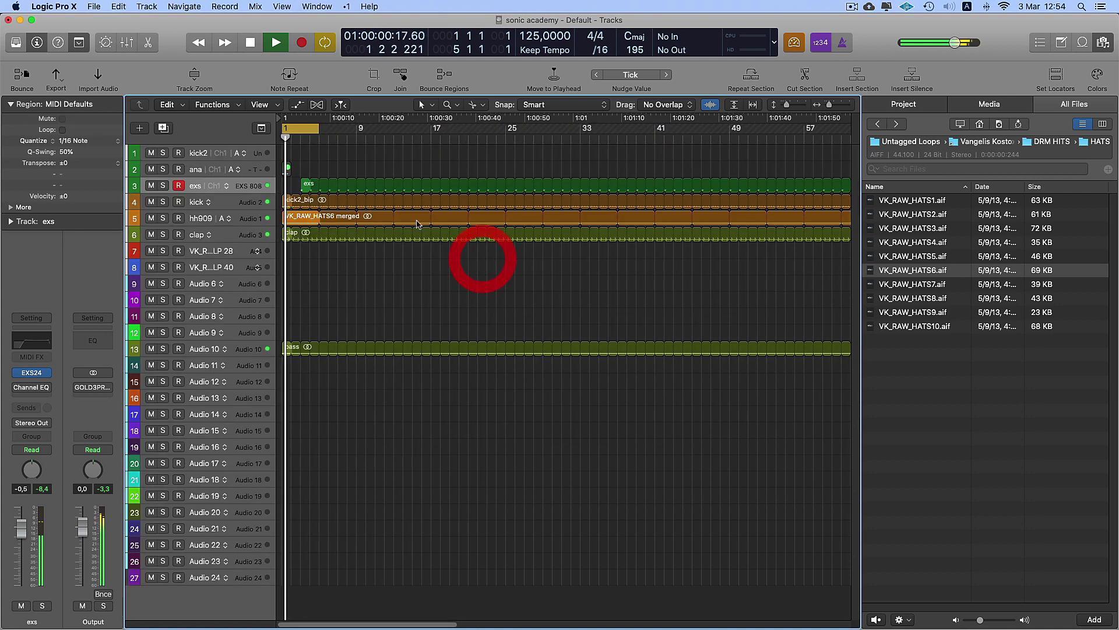
pyautogui.click(307, 182)
pyautogui.press('l')
pyautogui.press('space')
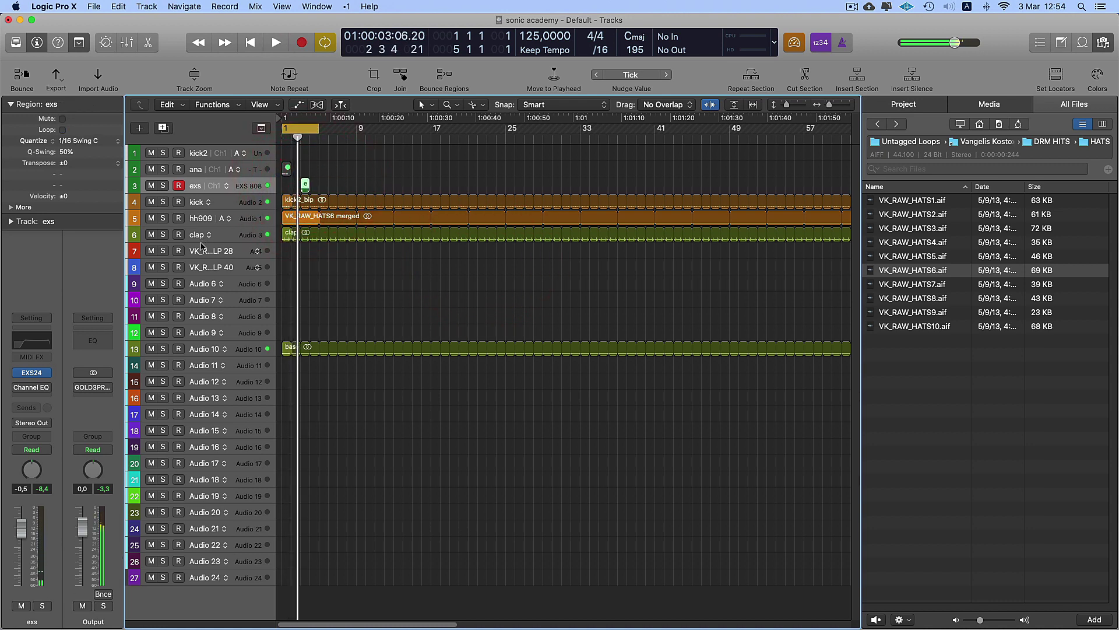
# - Rename track 9 (Audio 6) to rim
pyautogui.click(259, 252)
pyautogui.click(393, 254)
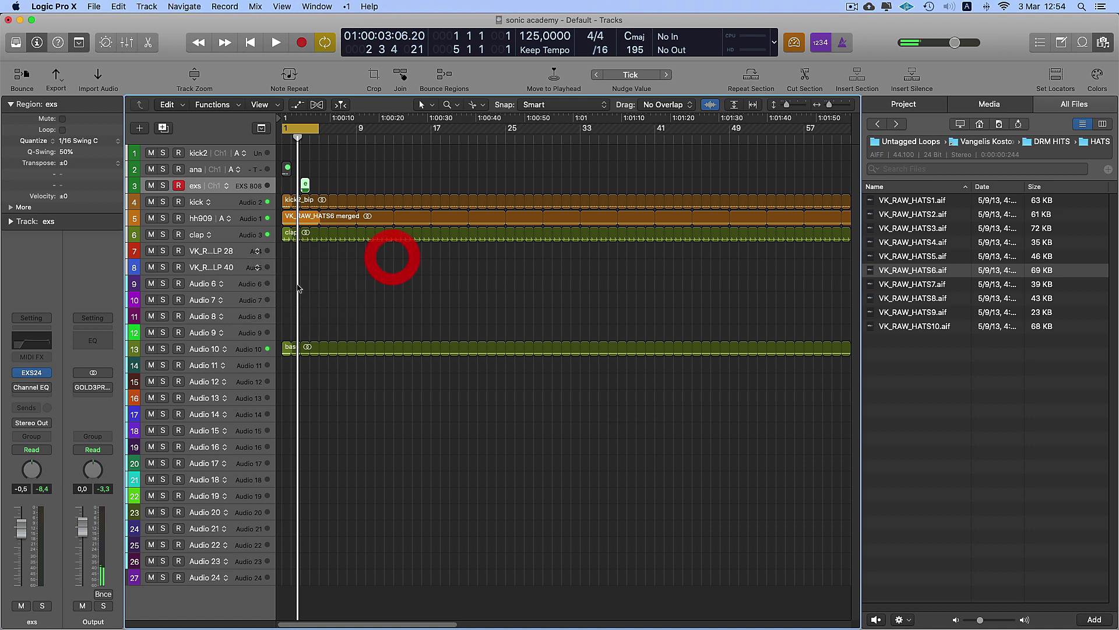
pyautogui.click(239, 285)
pyautogui.doubleClick(201, 283)
pyautogui.write('rim')
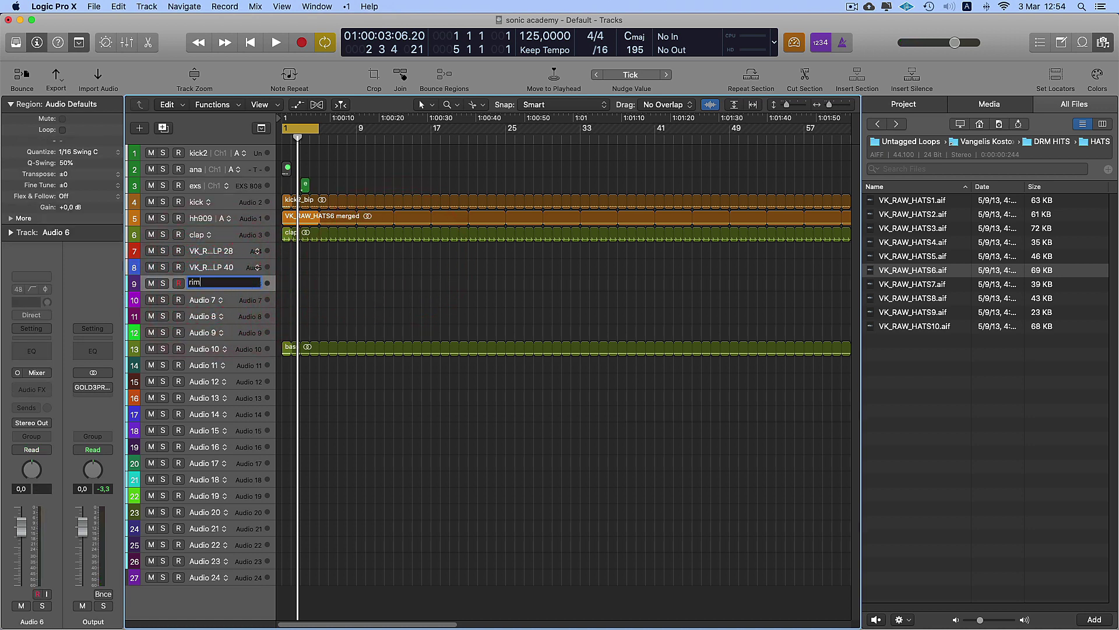
pyautogui.press('Return')
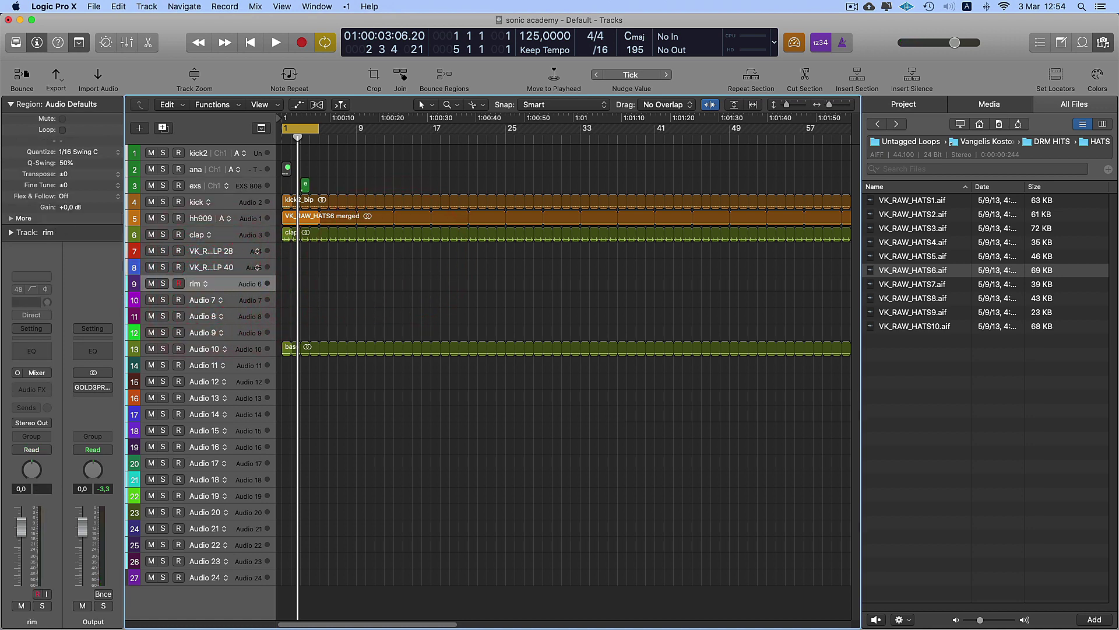
# - Bounce the exs region in place as 'rim' onto the selected rim track
pyautogui.rightClick(305, 186)
pyautogui.click(309, 188)
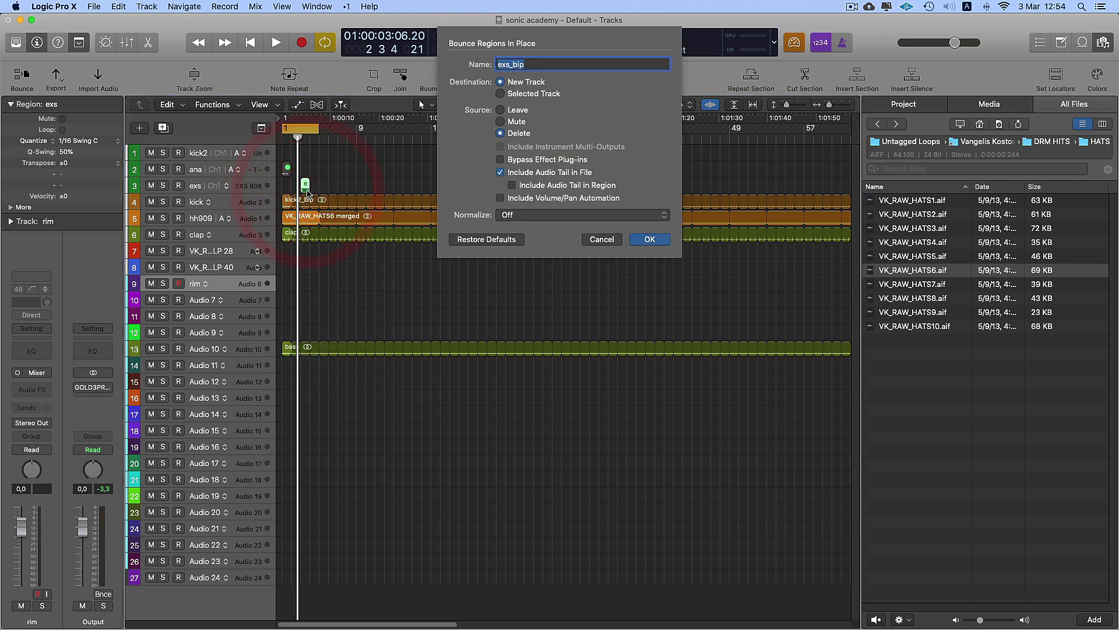
pyautogui.write('rim')
pyautogui.click(520, 94)
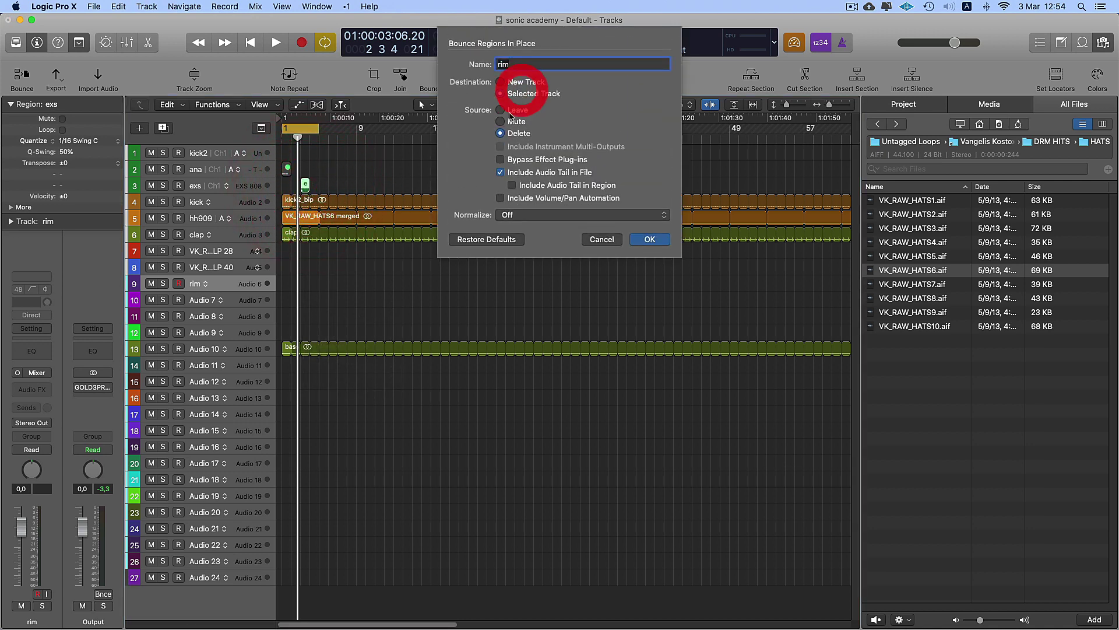
pyautogui.click(646, 239)
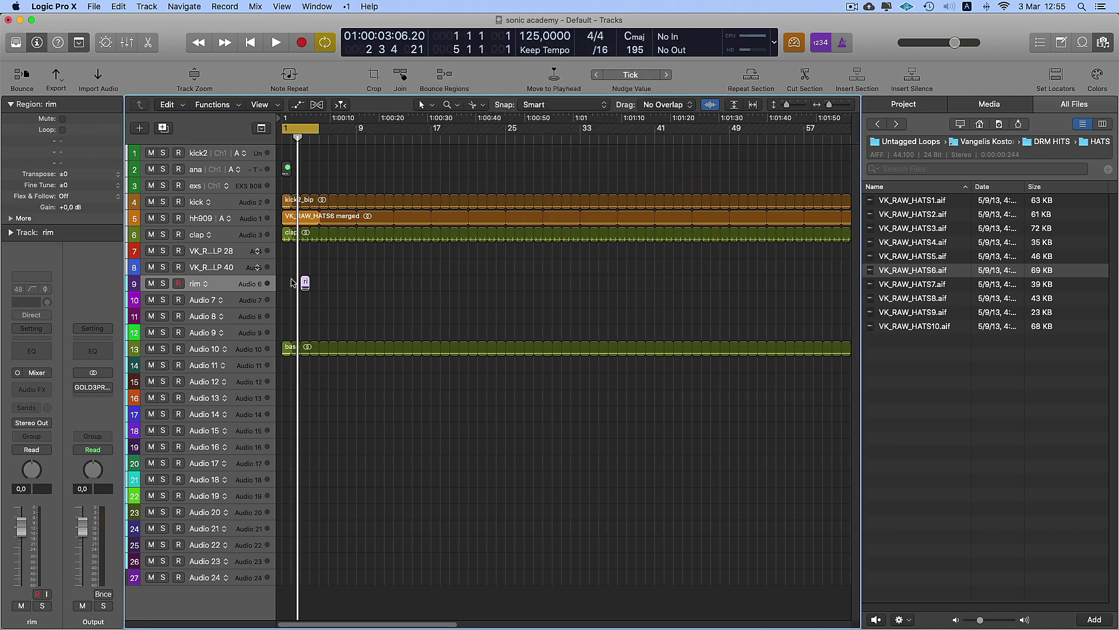
# - Move the rim region to bar 1, loop it across the timeline, and pan the rim track right
pyautogui.moveTo(304, 284); pyautogui.dragTo(286, 286)
pyautogui.press('space')
pyautogui.press('l')
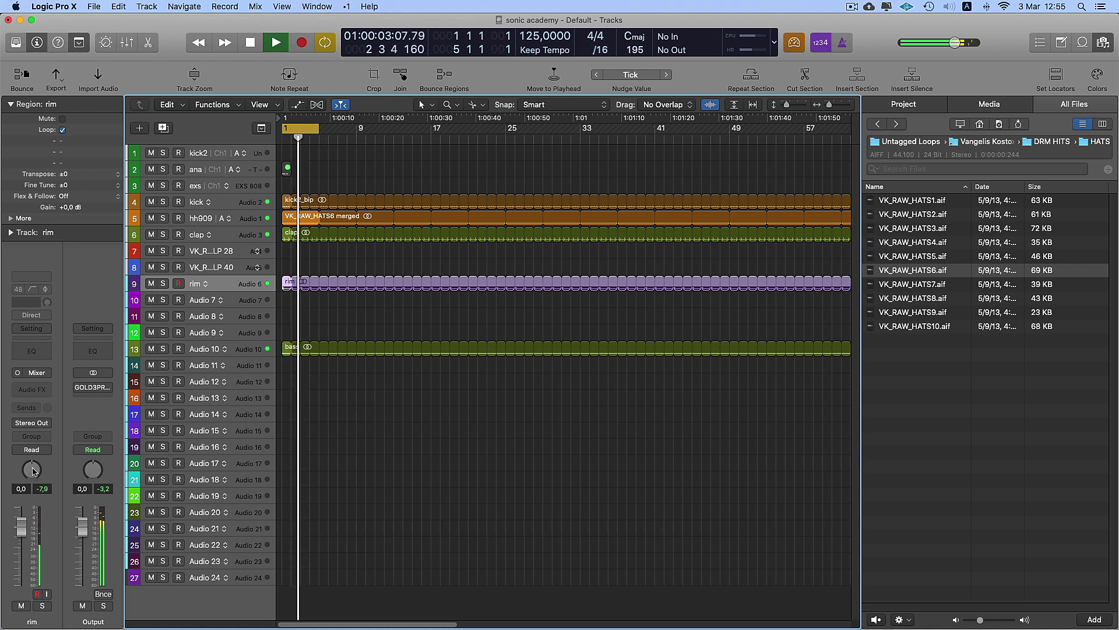
pyautogui.moveTo(34, 471); pyautogui.dragTo(33, 462)
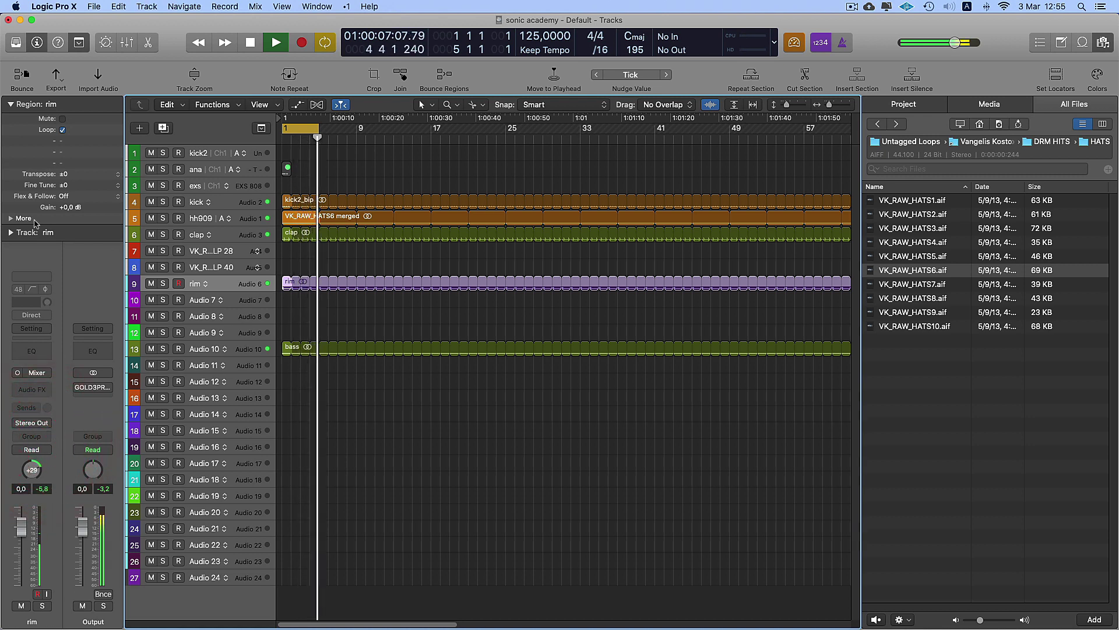
# - Select the exs track so its EXS24 instrument shows in the inspector
pyautogui.click(53, 328)
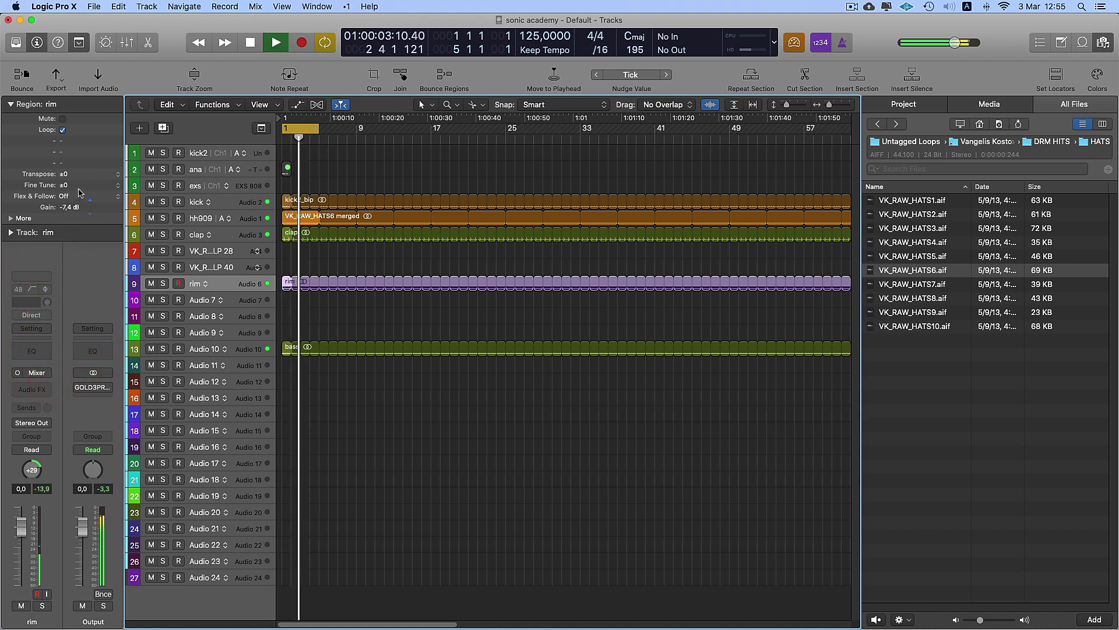
pyautogui.click(80, 182)
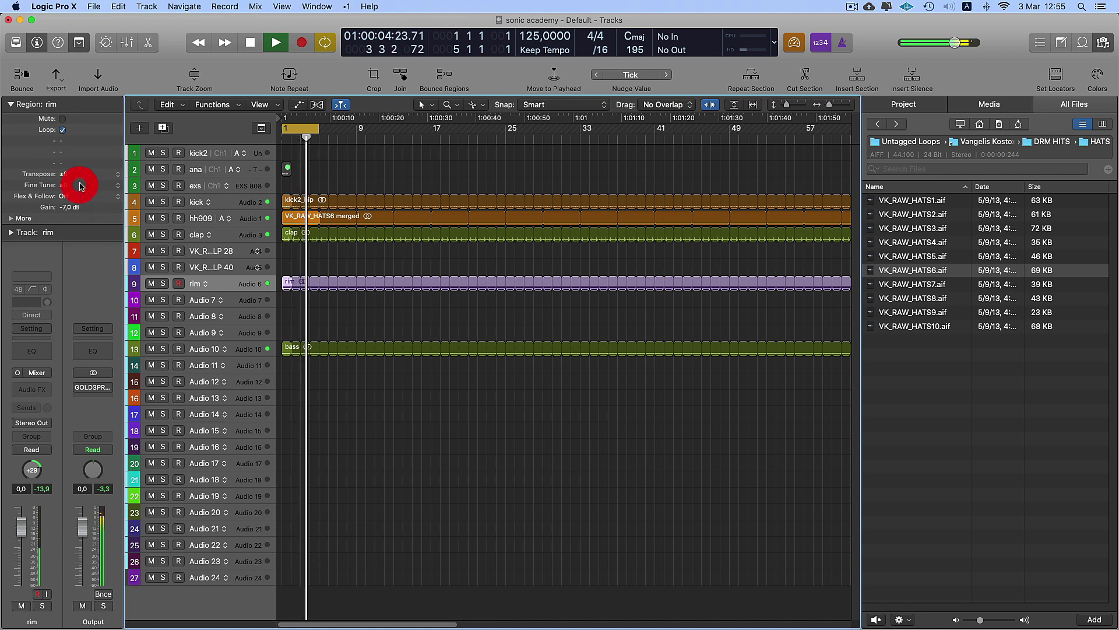
pyautogui.click(257, 186)
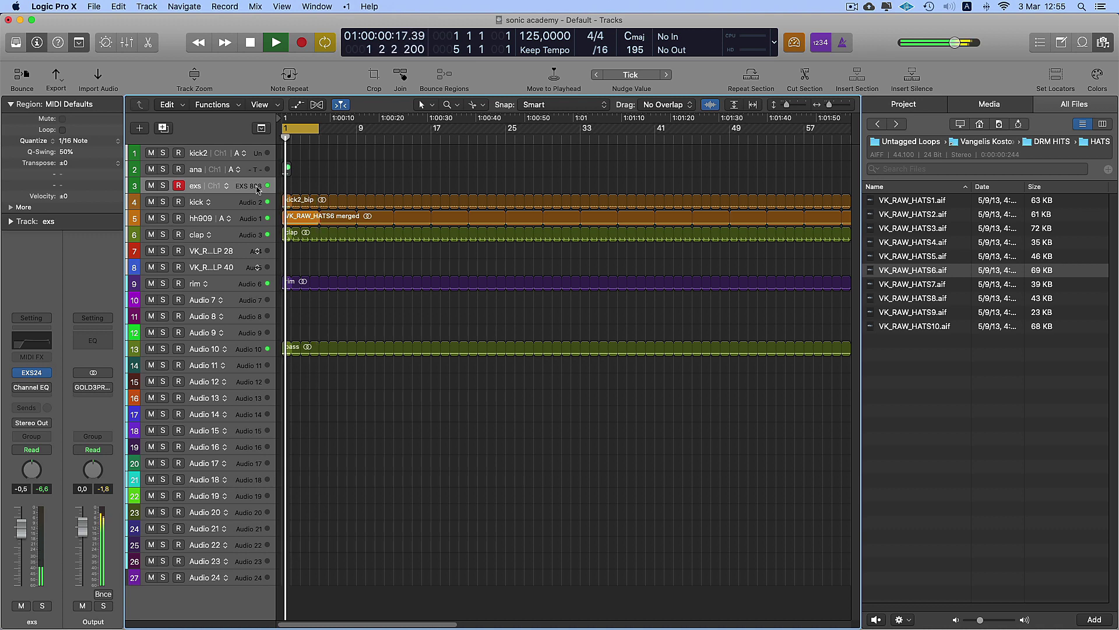
# - Shorten the EXS24's ENV2 decay and turn its volume down to about -14 dB
pyautogui.click(32, 372)
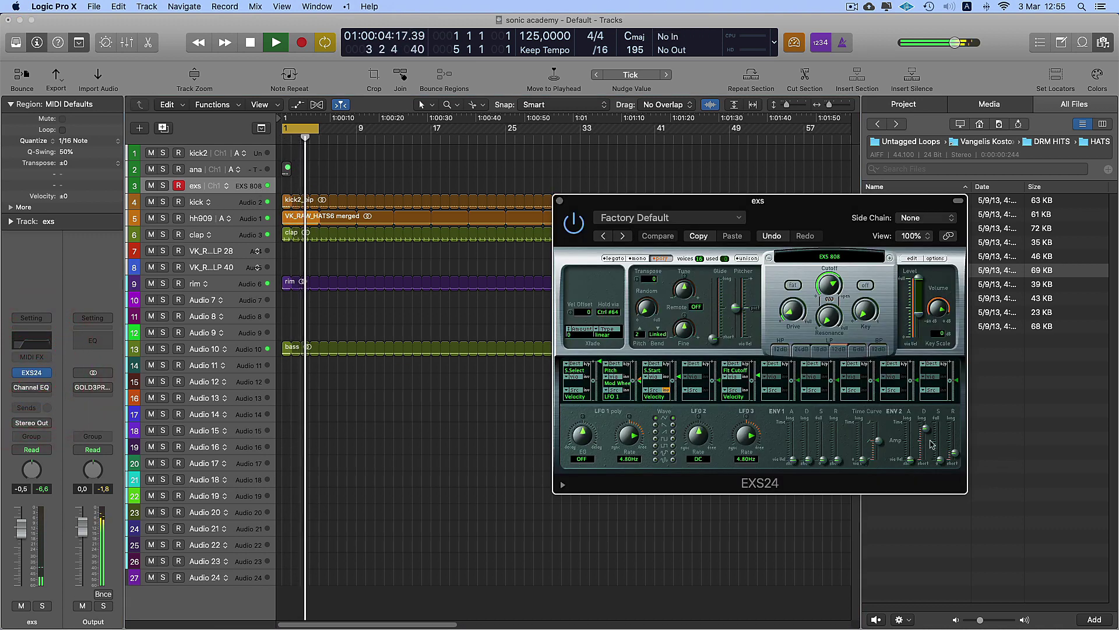
pyautogui.moveTo(930, 441); pyautogui.dragTo(928, 457)
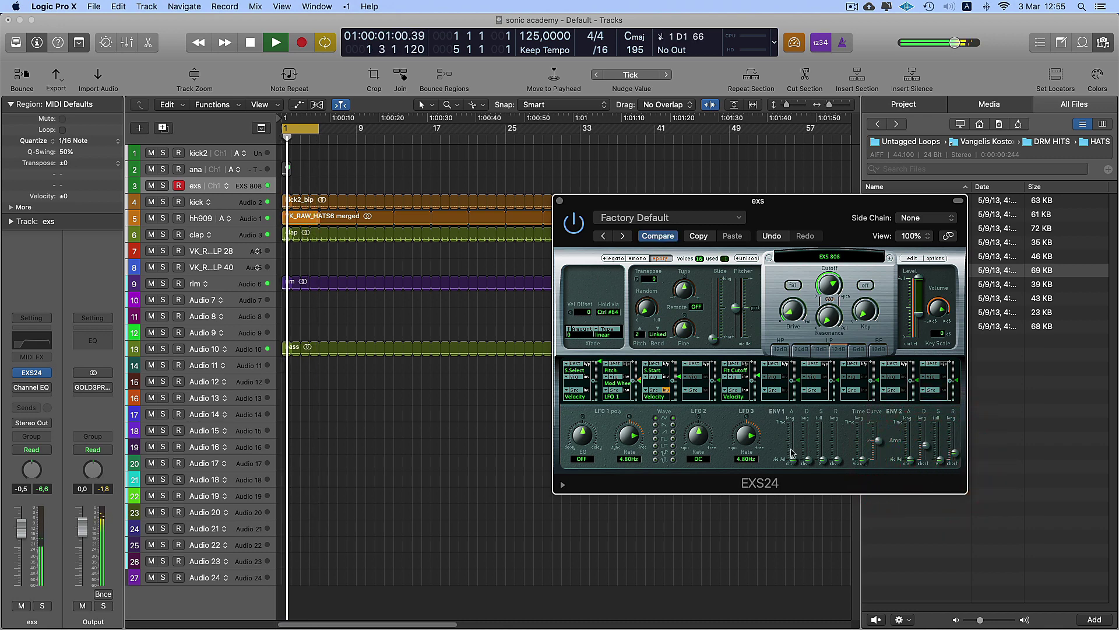
pyautogui.moveTo(940, 308); pyautogui.dragTo(943, 324)
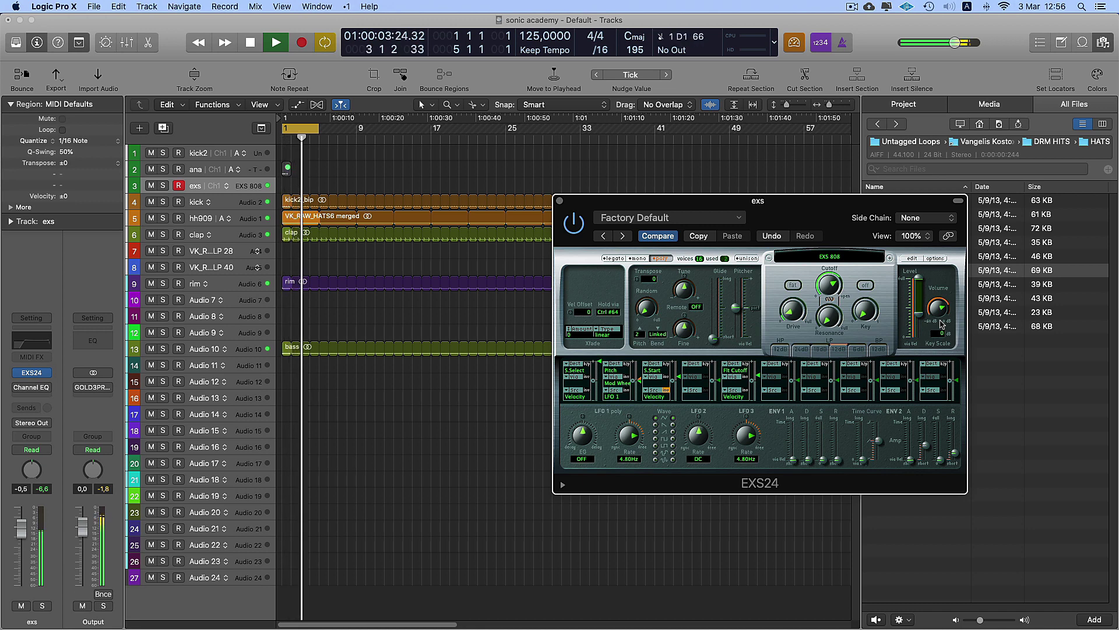
# - Record a short exs region at bar 1 and play the groove back
pyautogui.press('space')
pyautogui.press('r')
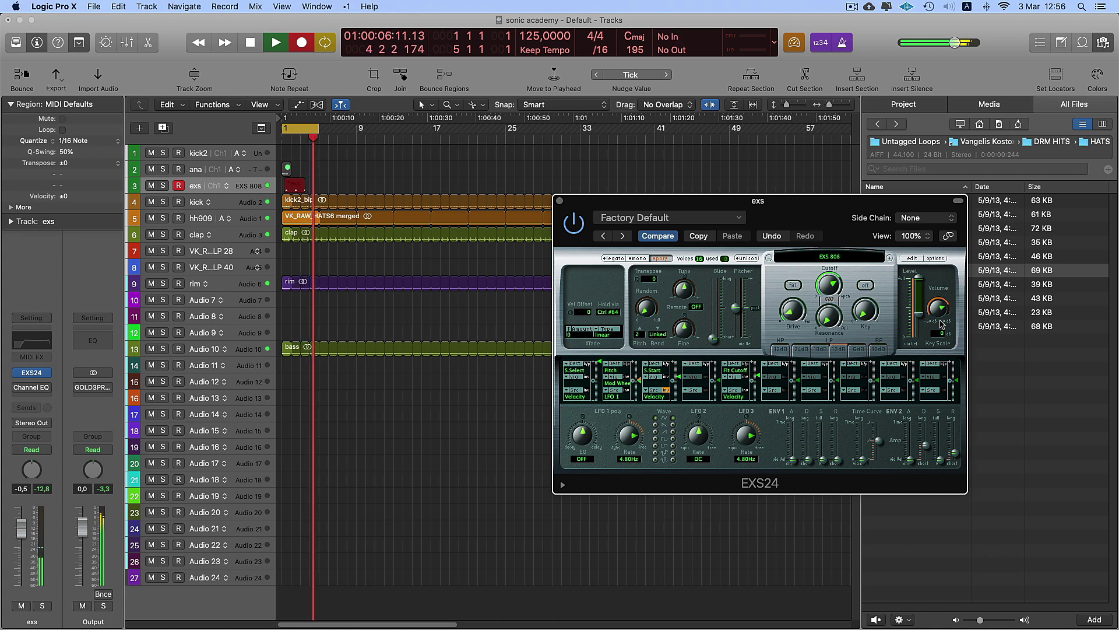
pyautogui.press('space')
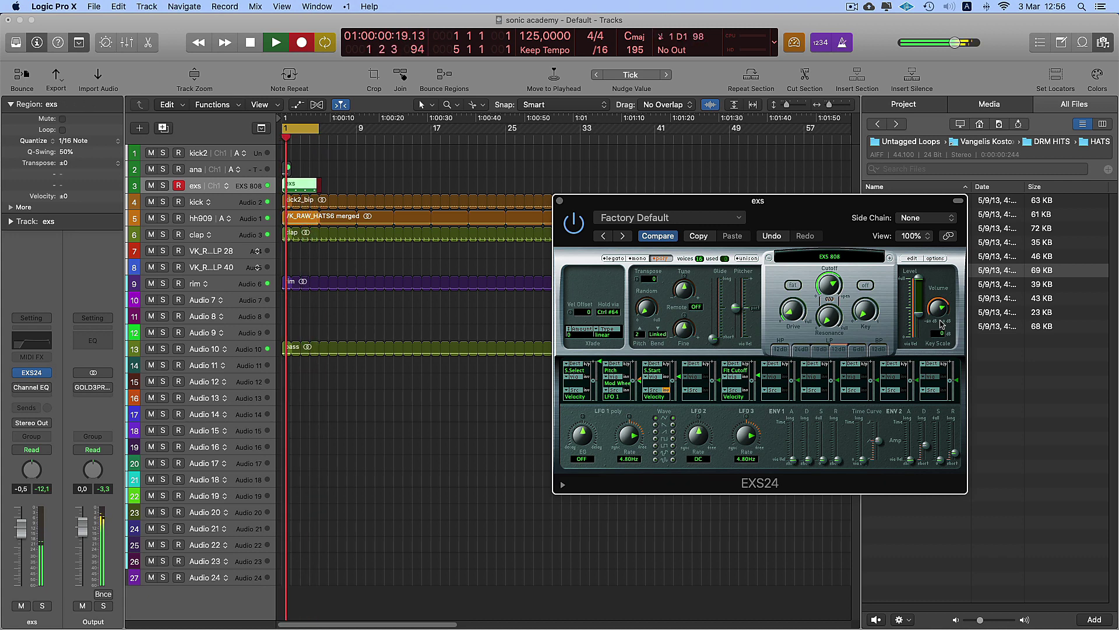
pyautogui.press('space')
pyautogui.press('space')
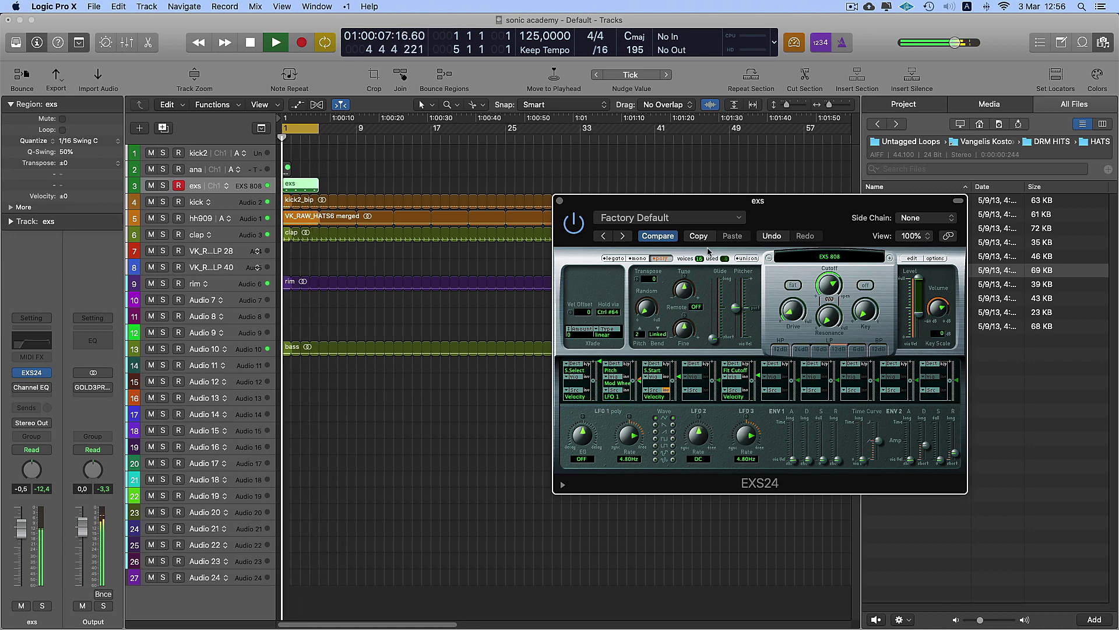
# - Copy the exs region after itself, join both copies into one, and extend the cycle to bar 9
pyautogui.click(561, 201)
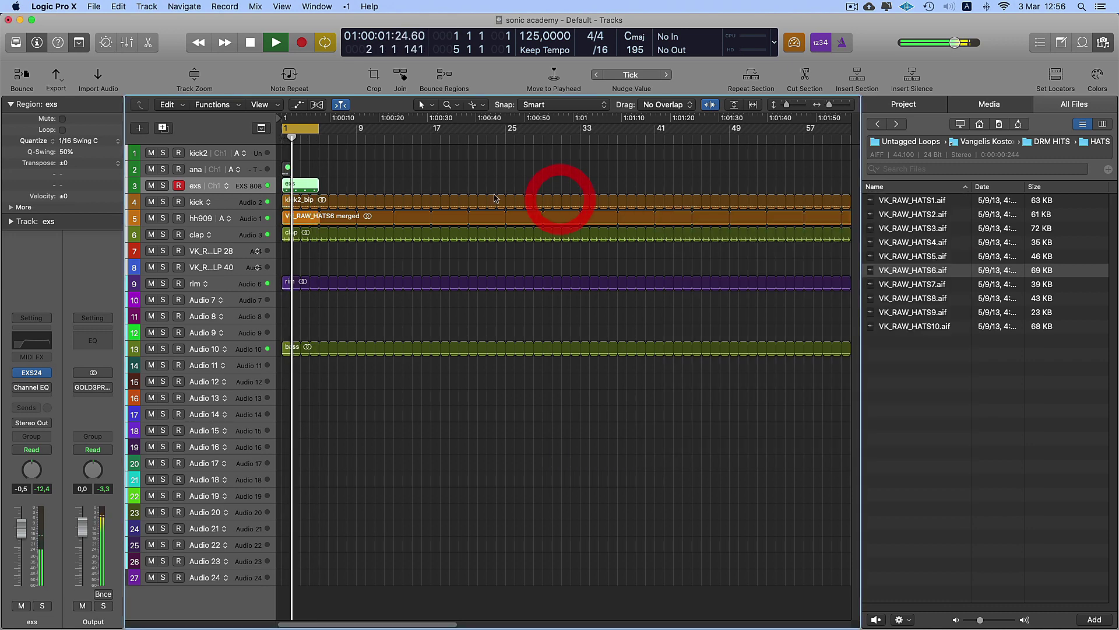
pyautogui.press('space')
pyautogui.moveTo(303, 186); pyautogui.dragTo(339, 185)
pyautogui.keyDown('shift'); pyautogui.click(310, 184); pyautogui.keyUp('shift')
pyautogui.press('super+j')
pyautogui.moveTo(316, 130); pyautogui.dragTo(357, 130)
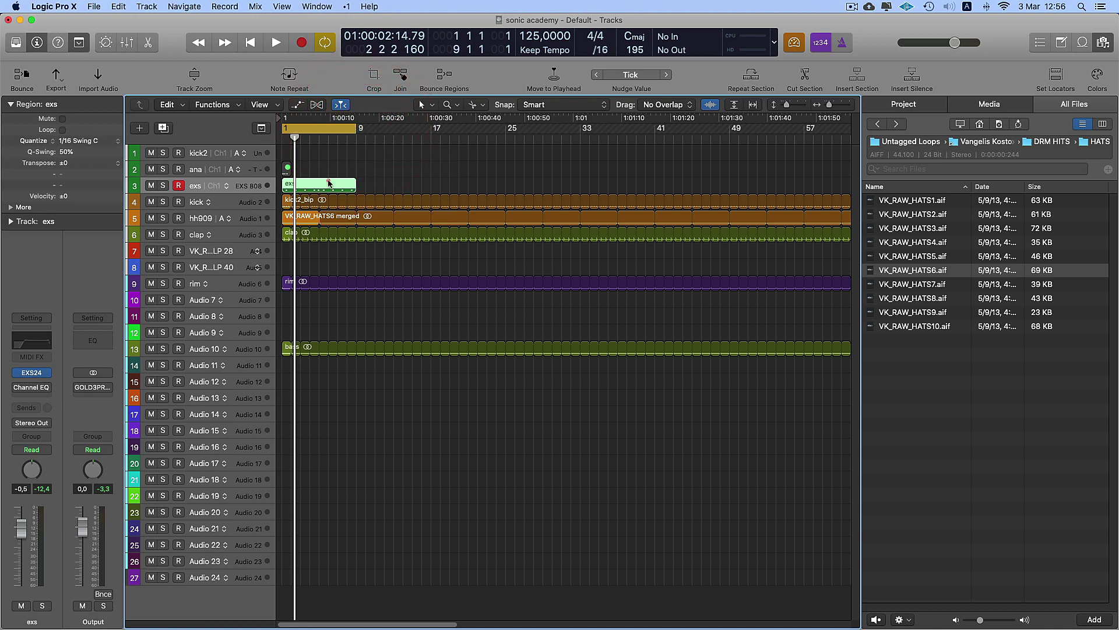
# - In the Piano Roll, select the exs notes, including the hi-hats near bar 5, for velocity 98
pyautogui.doubleClick(328, 183)
pyautogui.click(438, 425)
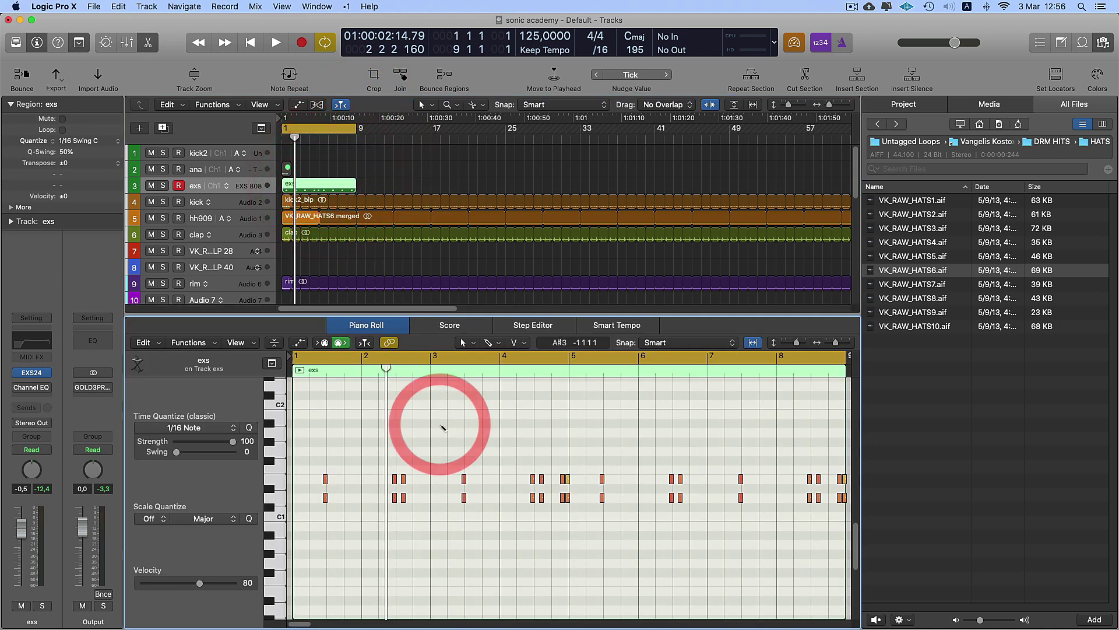
pyautogui.press('super+Left')
pyautogui.press('super+Left')
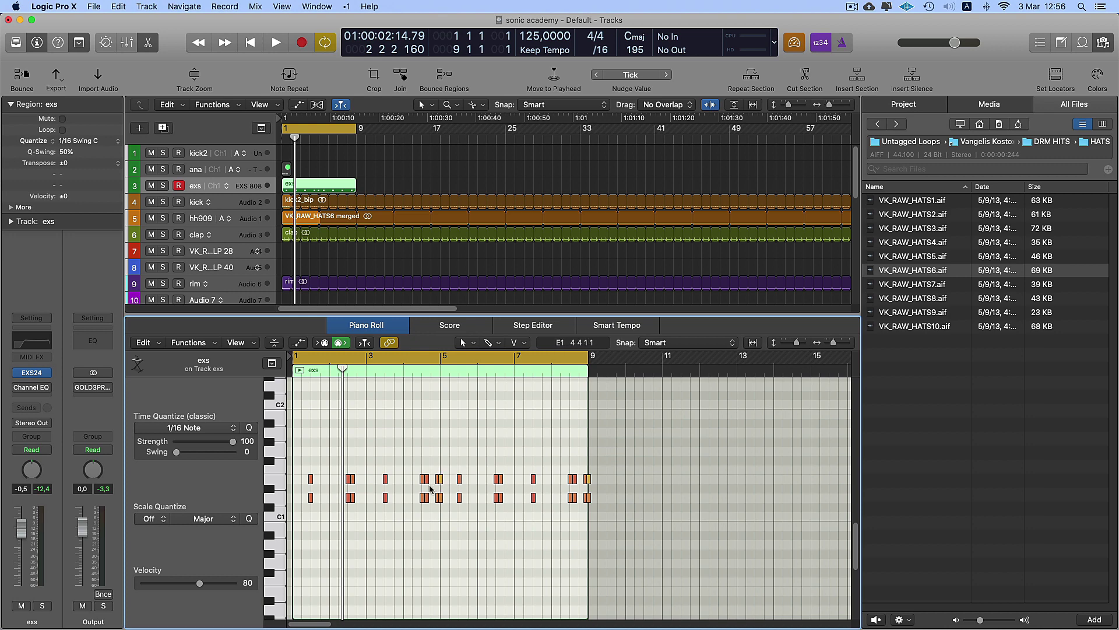
pyautogui.press('space')
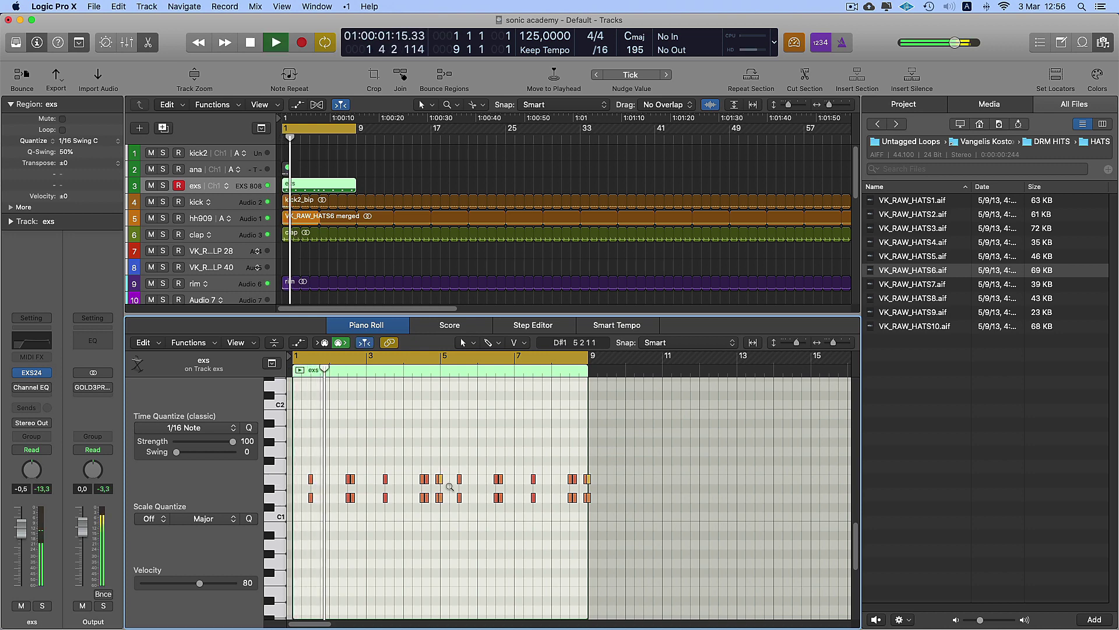
pyautogui.moveTo(303, 446); pyautogui.dragTo(607, 537)
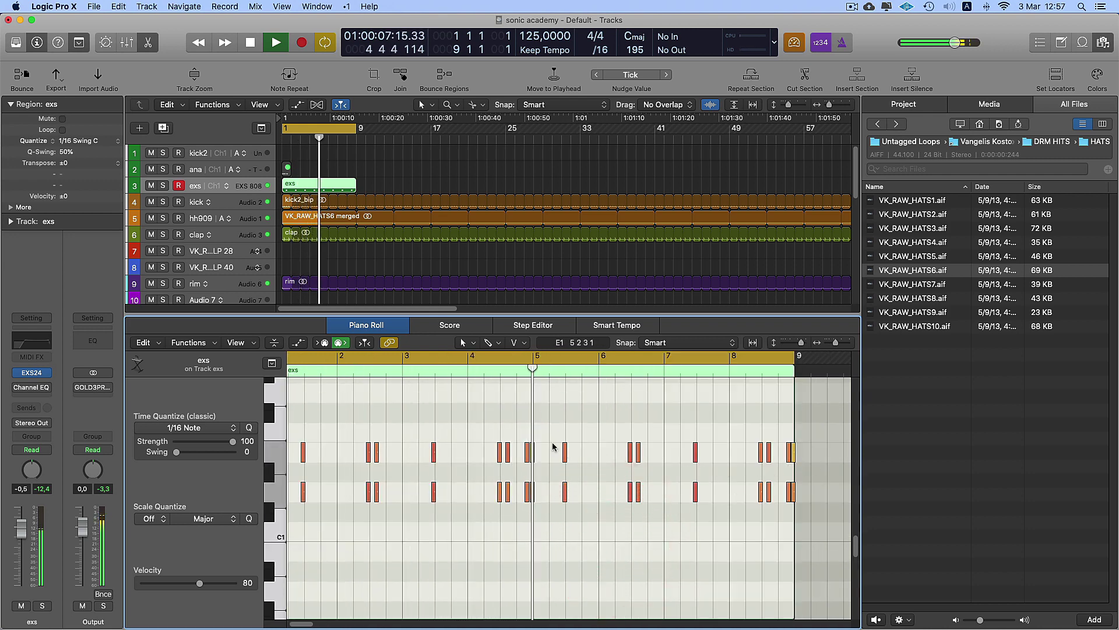
pyautogui.moveTo(533, 440); pyautogui.dragTo(518, 506)
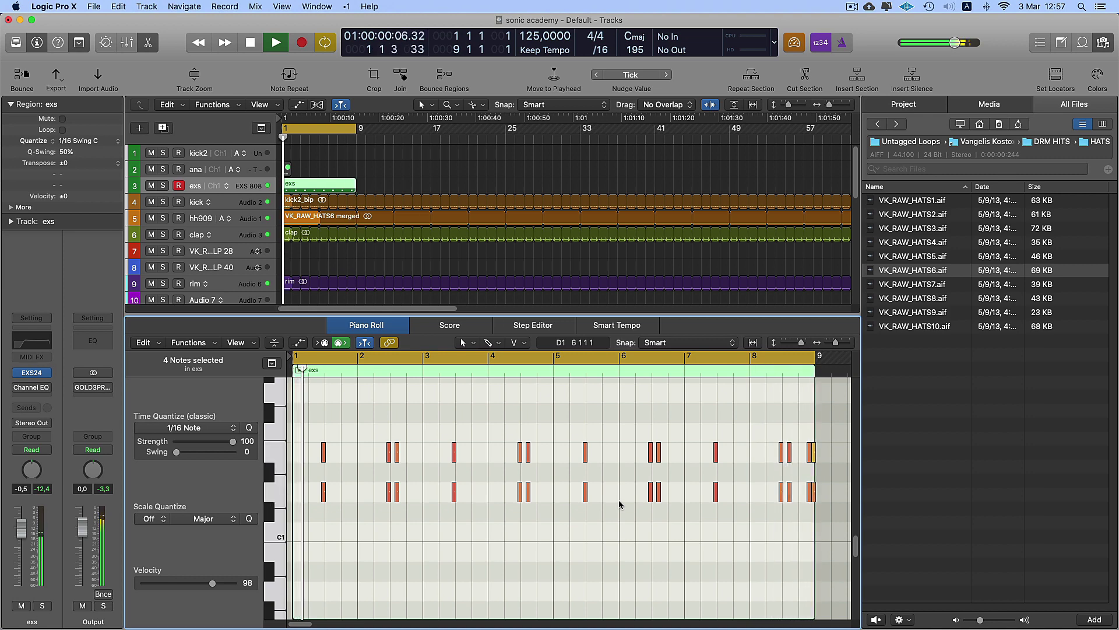
pyautogui.click(390, 325)
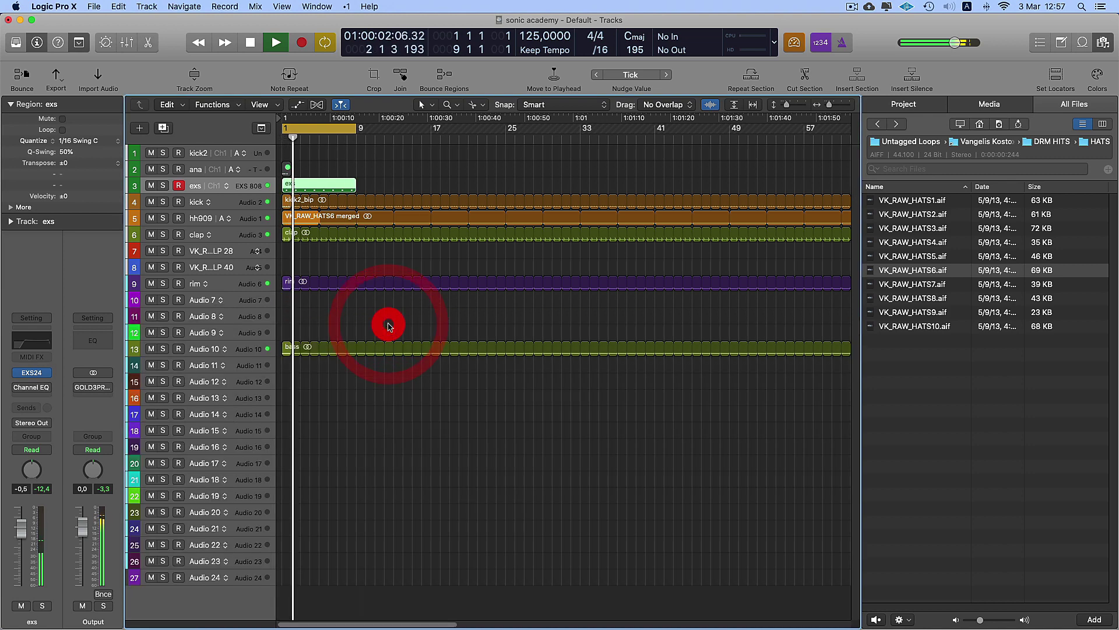
# - Bounce the exs region in place onto the Audio 7 track as an audio region named snr808
pyautogui.click(208, 299)
pyautogui.rightClick(318, 185)
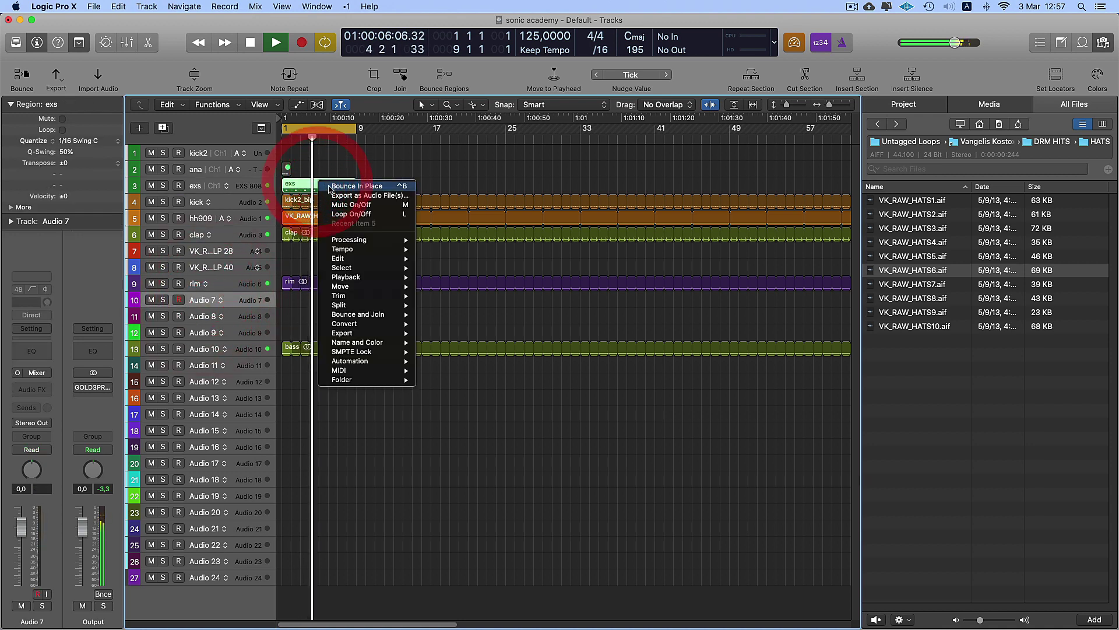
pyautogui.click(324, 186)
pyautogui.write('snr808')
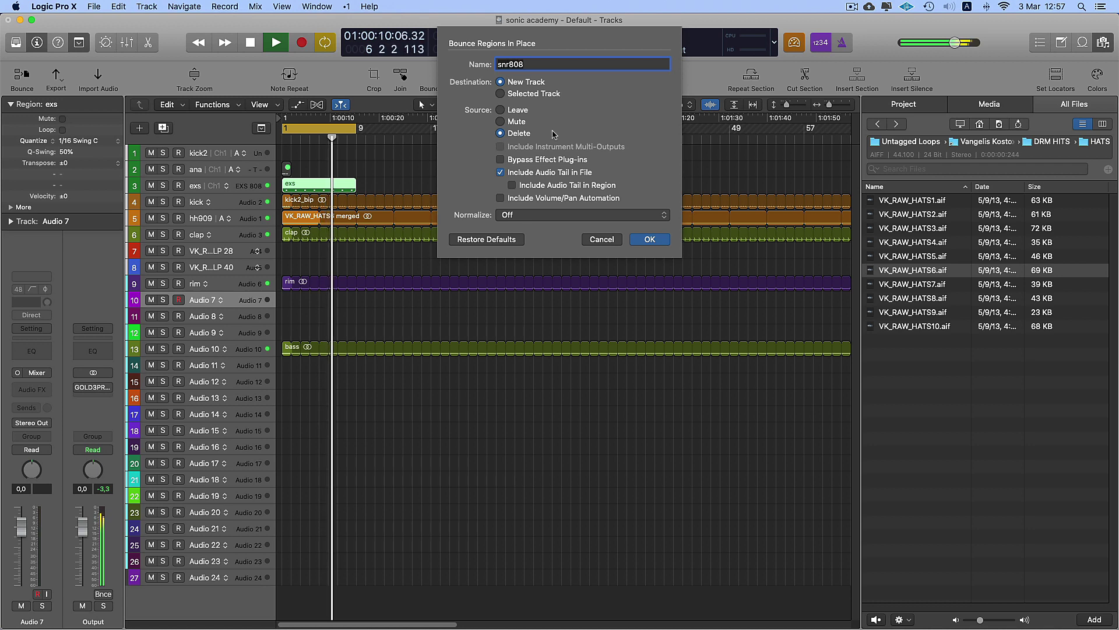
pyautogui.click(531, 94)
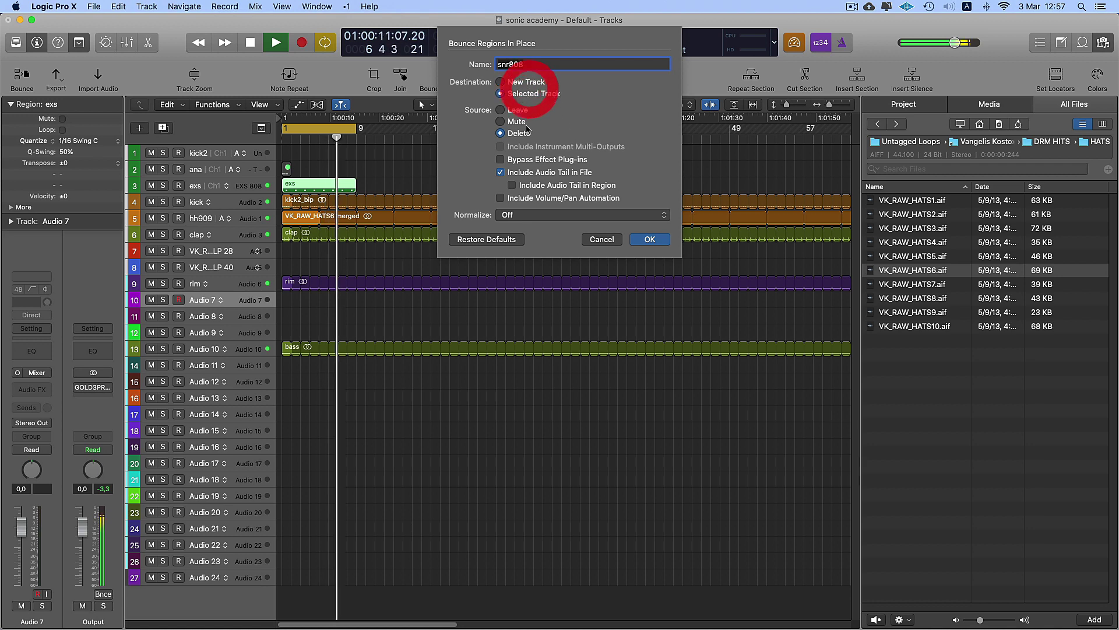
pyautogui.click(650, 239)
pyautogui.press('space')
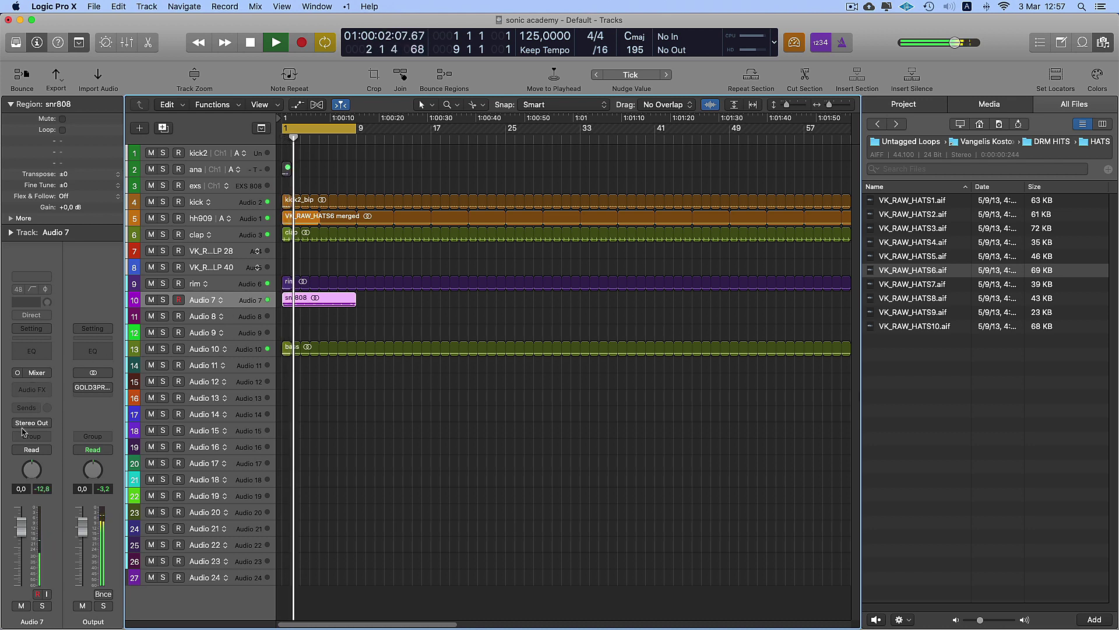
# - In Audio 7's Channel EQ, boost the 500 Hz band by 4 dB and the 3500 Hz band by 3 dB
pyautogui.click(31, 390)
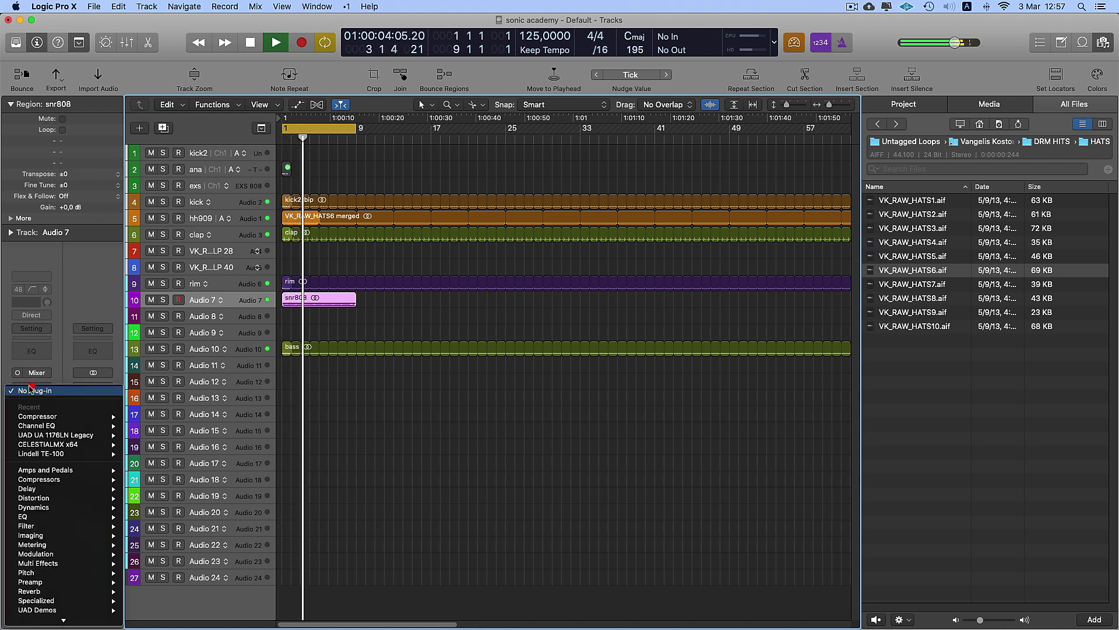
pyautogui.click(34, 353)
pyautogui.click(34, 352)
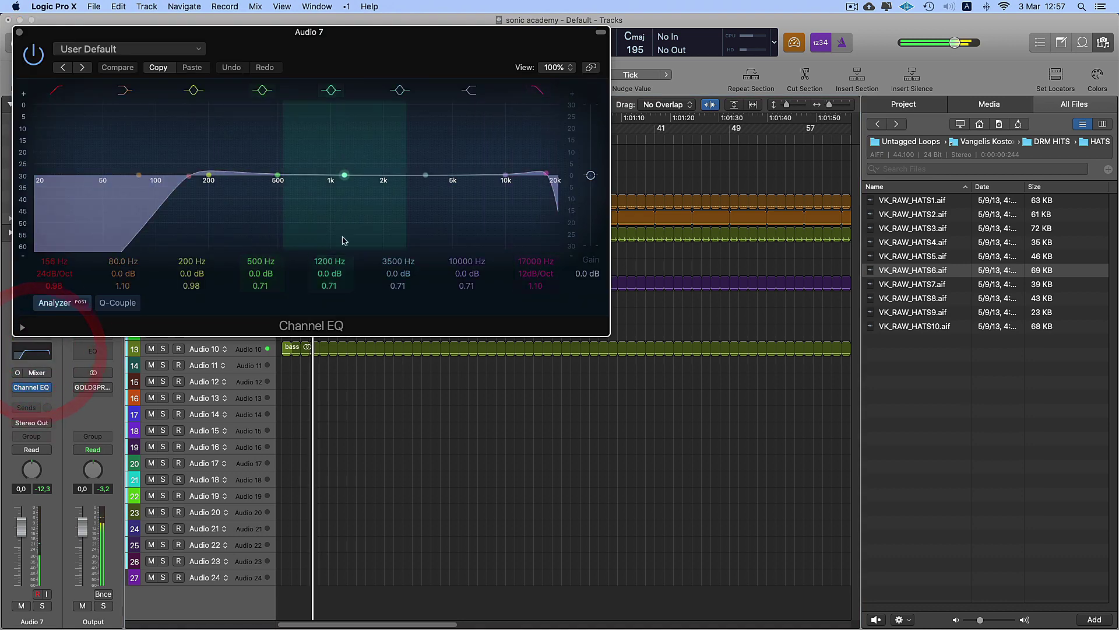
pyautogui.moveTo(367, 59); pyautogui.dragTo(557, 109)
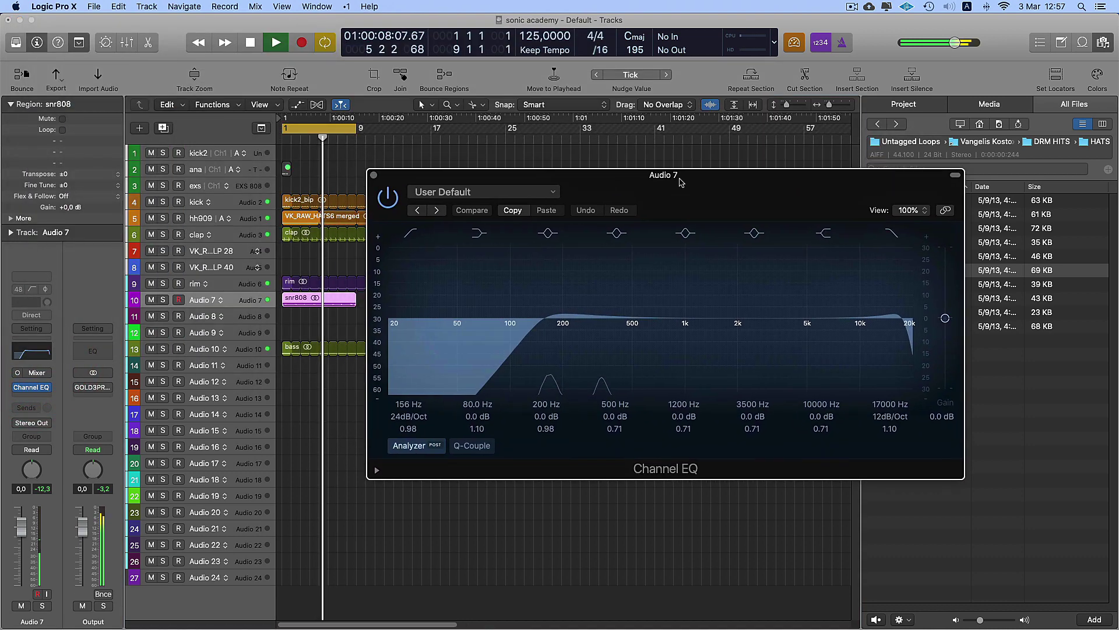
pyautogui.click(680, 181)
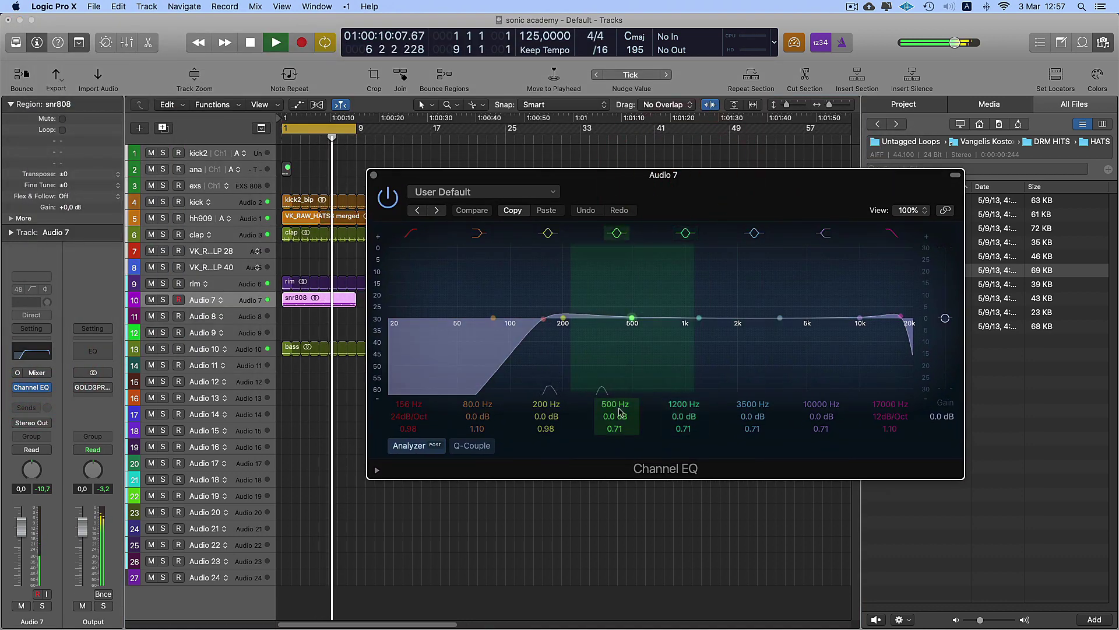
pyautogui.moveTo(619, 411)
pyautogui.mouseDown()
pyautogui.moveTo(620, 379)
pyautogui.moveTo(619, 399)
pyautogui.mouseUp()
pyautogui.moveTo(763, 415); pyautogui.dragTo(762, 405)
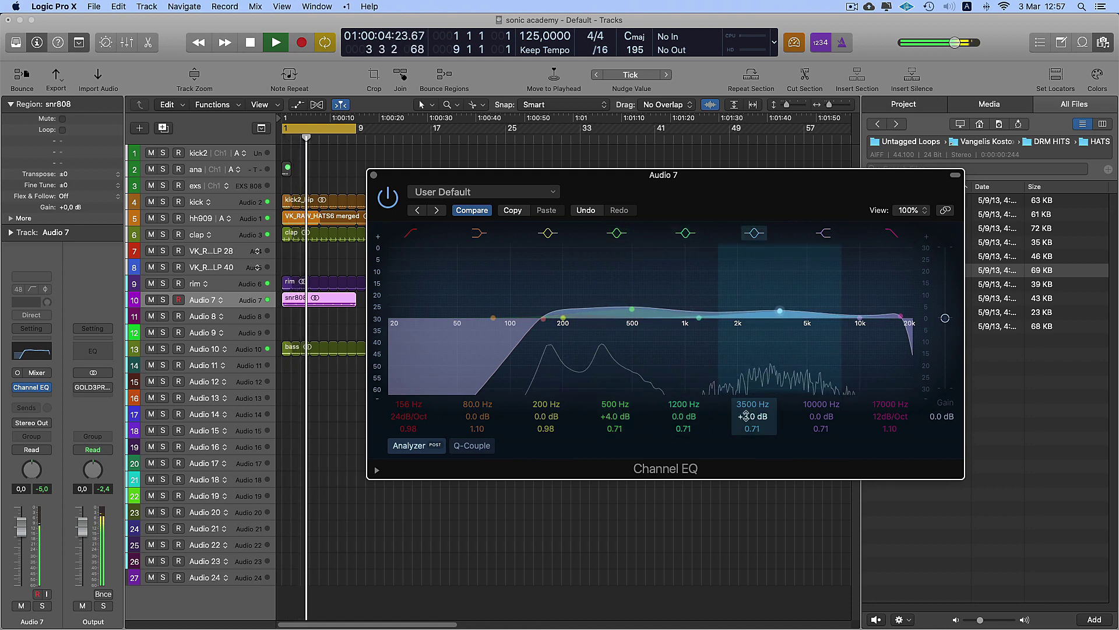
# - Add the CELESTIALMX x64 effect as an insert on Audio 7
pyautogui.click(374, 175)
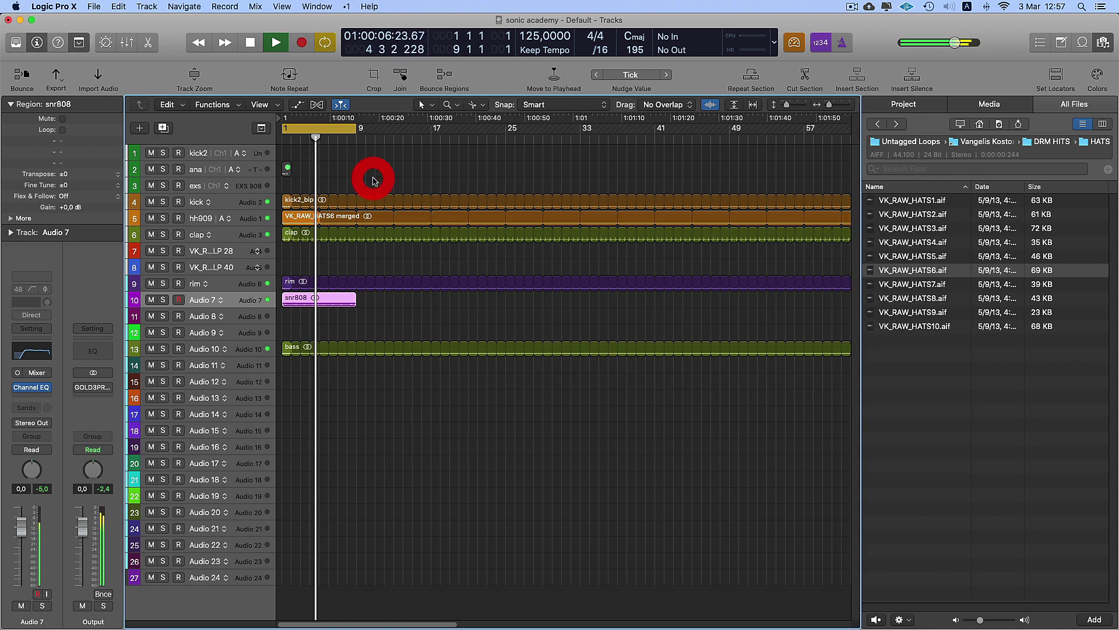
pyautogui.click(32, 402)
pyautogui.click(30, 398)
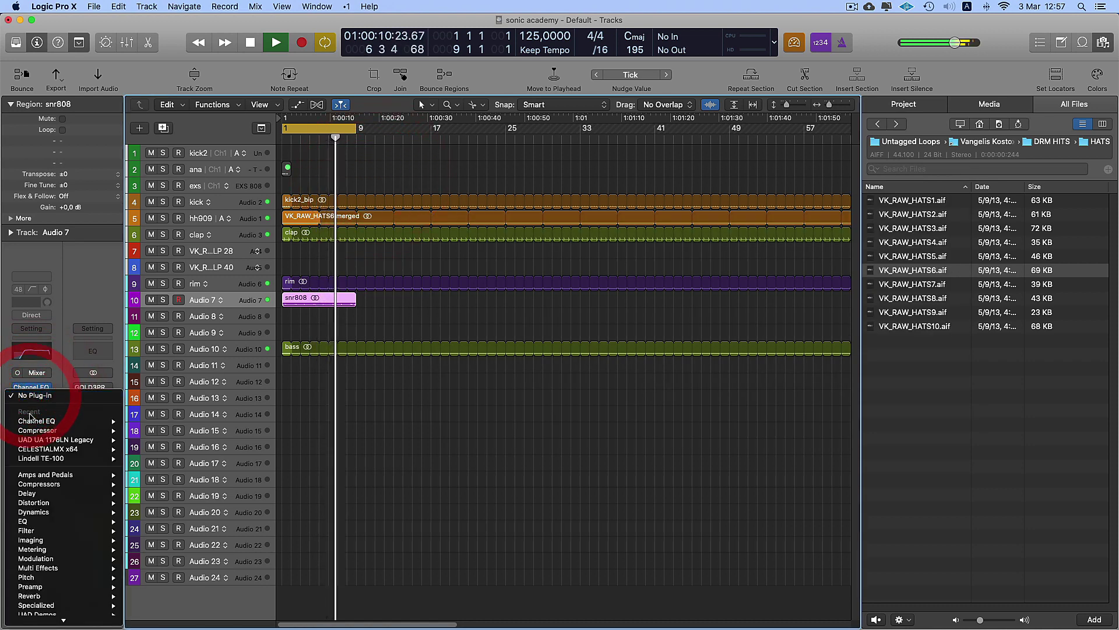
pyautogui.click(23, 448)
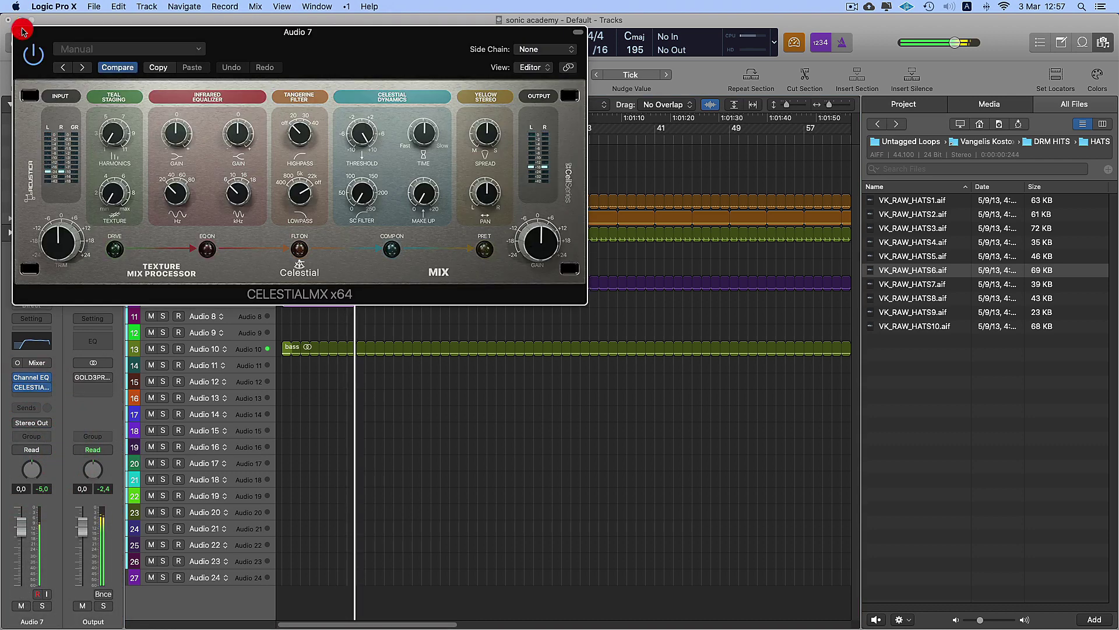
pyautogui.click(24, 31)
# - Insert the UAD UA 1176LN Legacy compressor on Audio 7 after the Channel EQ
pyautogui.click(49, 392)
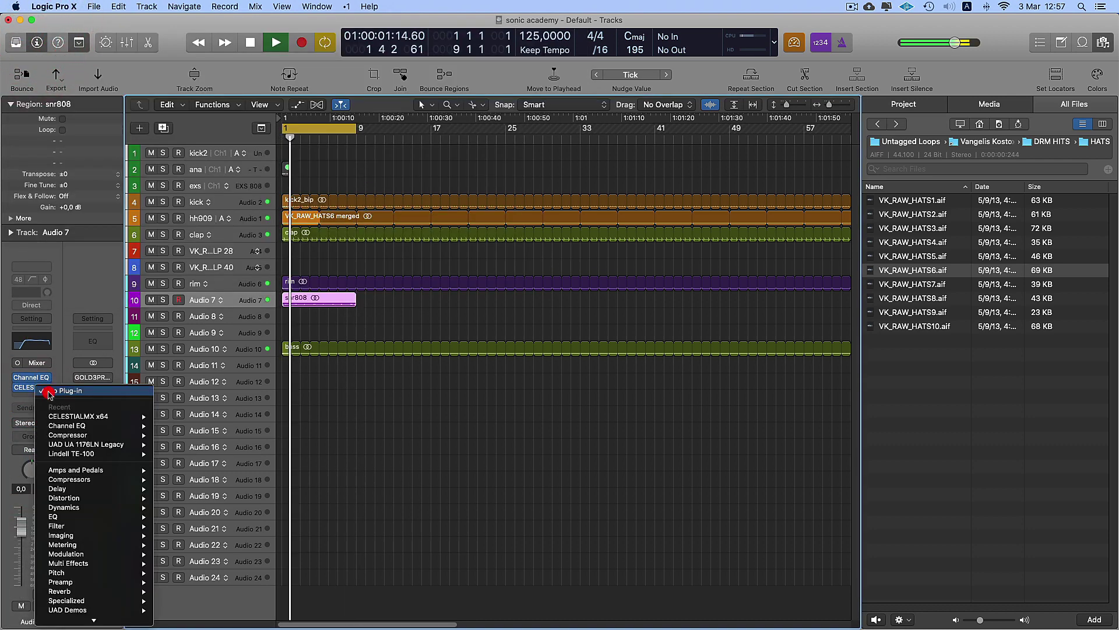
pyautogui.click(56, 446)
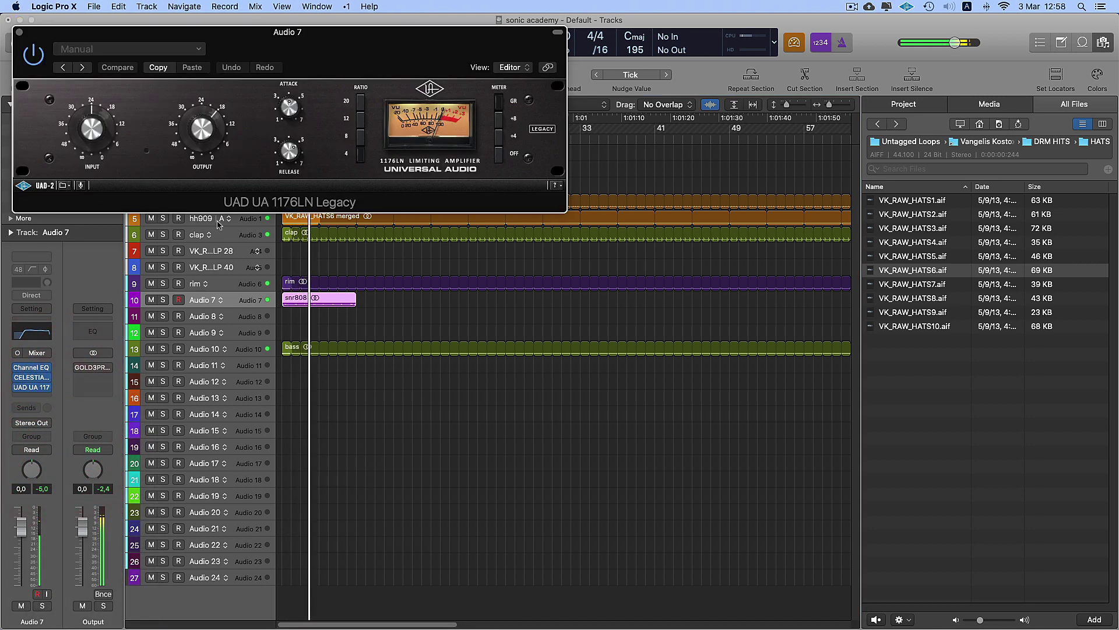
pyautogui.click(46, 377)
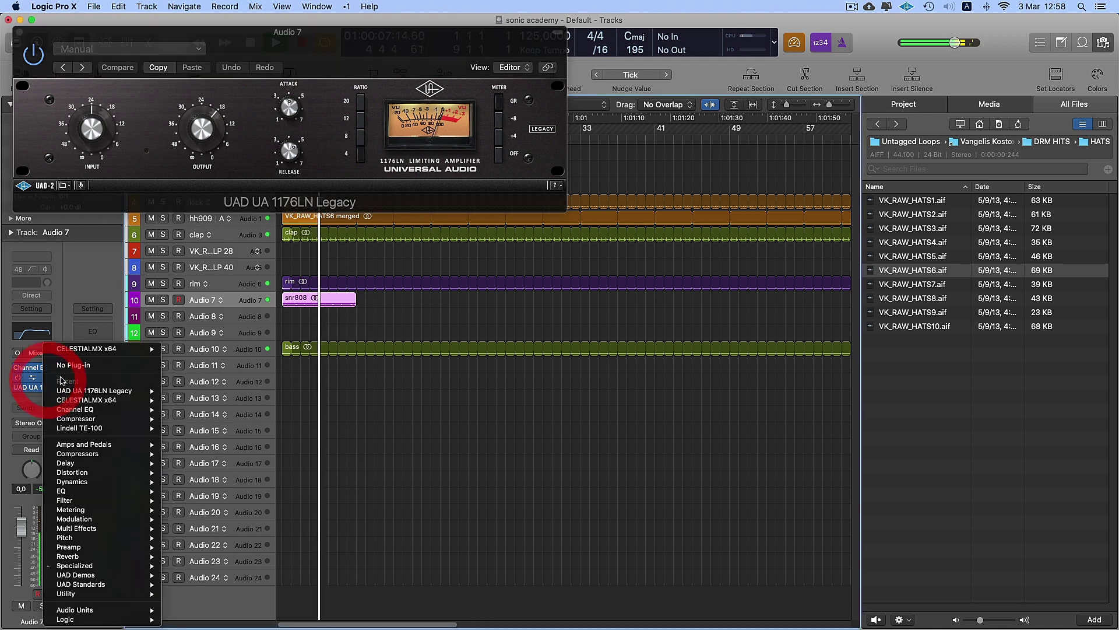
pyautogui.click(68, 366)
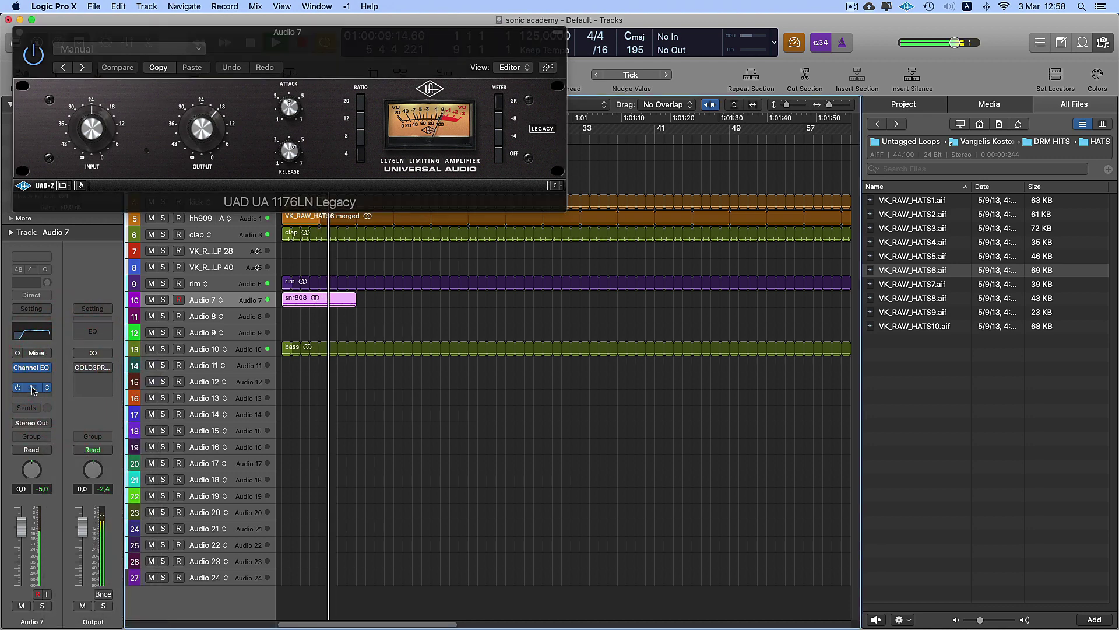
# - Play the snr808 snare through Audio 7's 1176LN compressor and adjust its output level
pyautogui.click(31, 387)
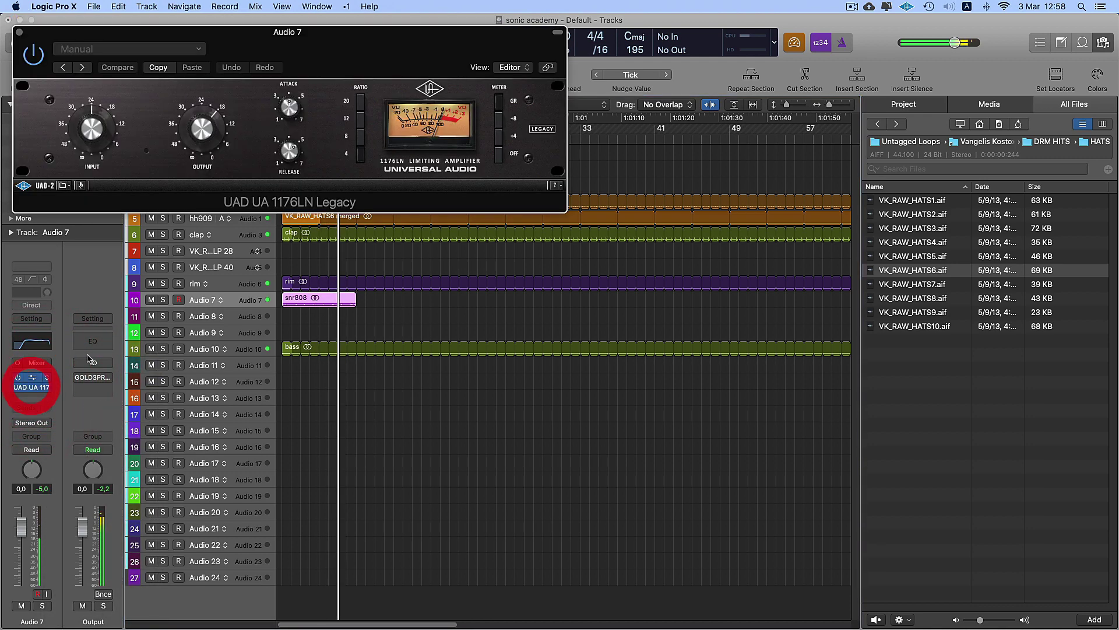
pyautogui.moveTo(265, 34); pyautogui.dragTo(638, 240)
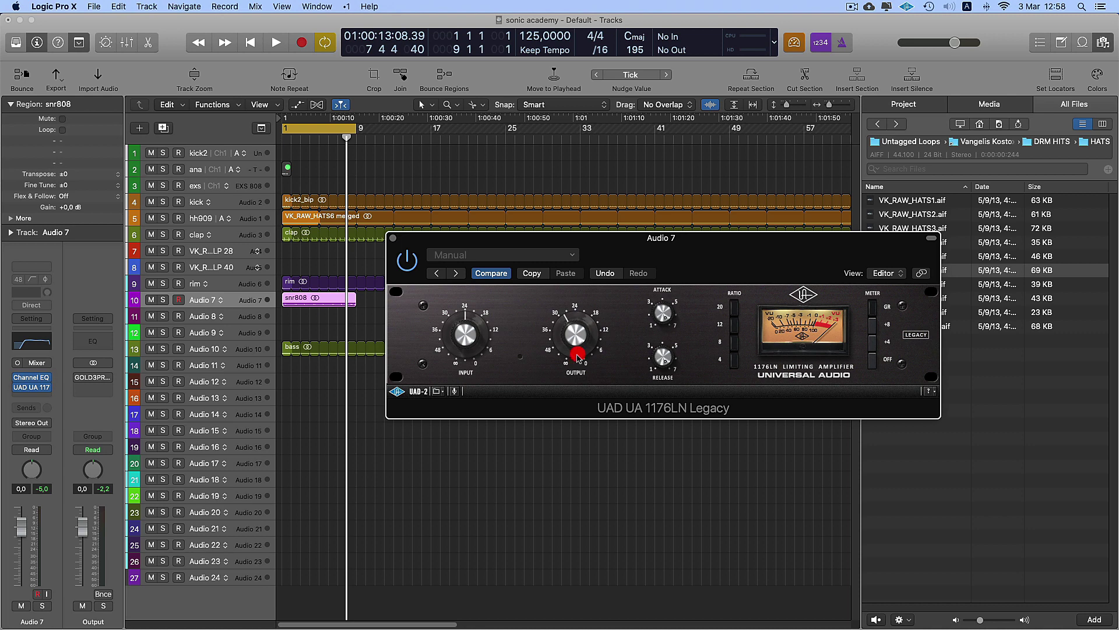
pyautogui.press('space')
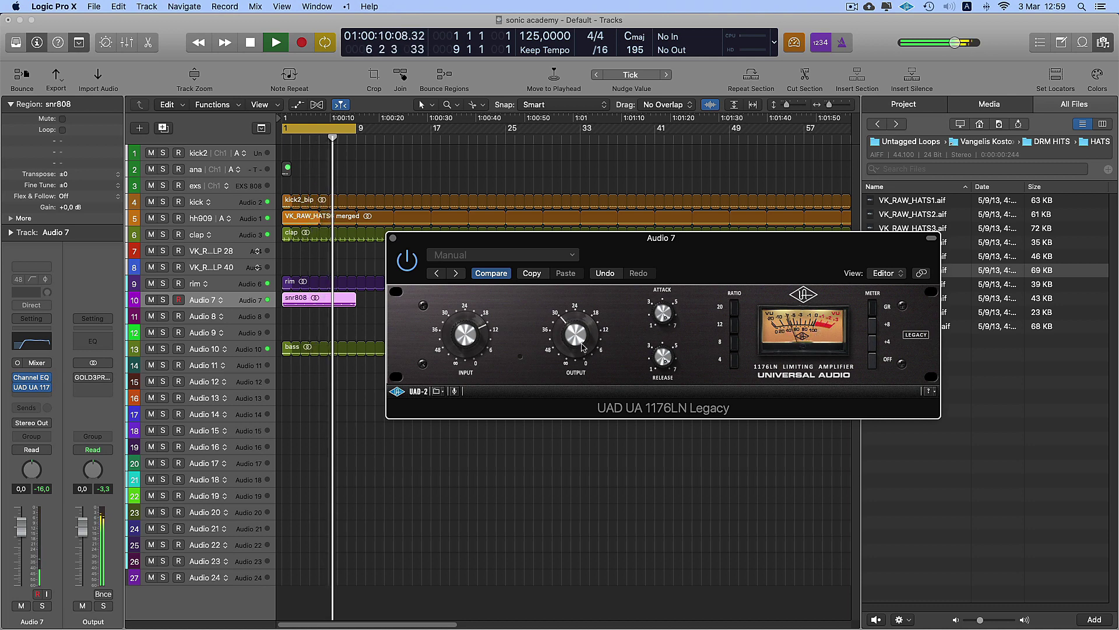
pyautogui.click(394, 239)
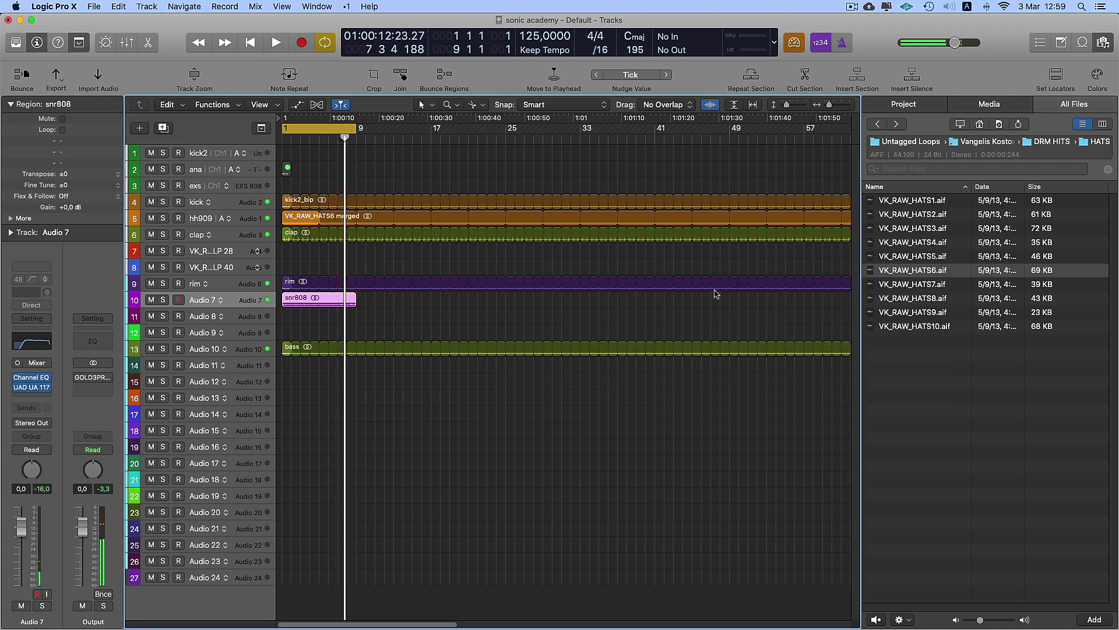
# - Place VK_RAW_TOPLP 28 on track 7 and VK_RAW_TOPLP 40 on track 8 at bar 1, looping VK_RAW_TOPLP 28
pyautogui.click(201, 255)
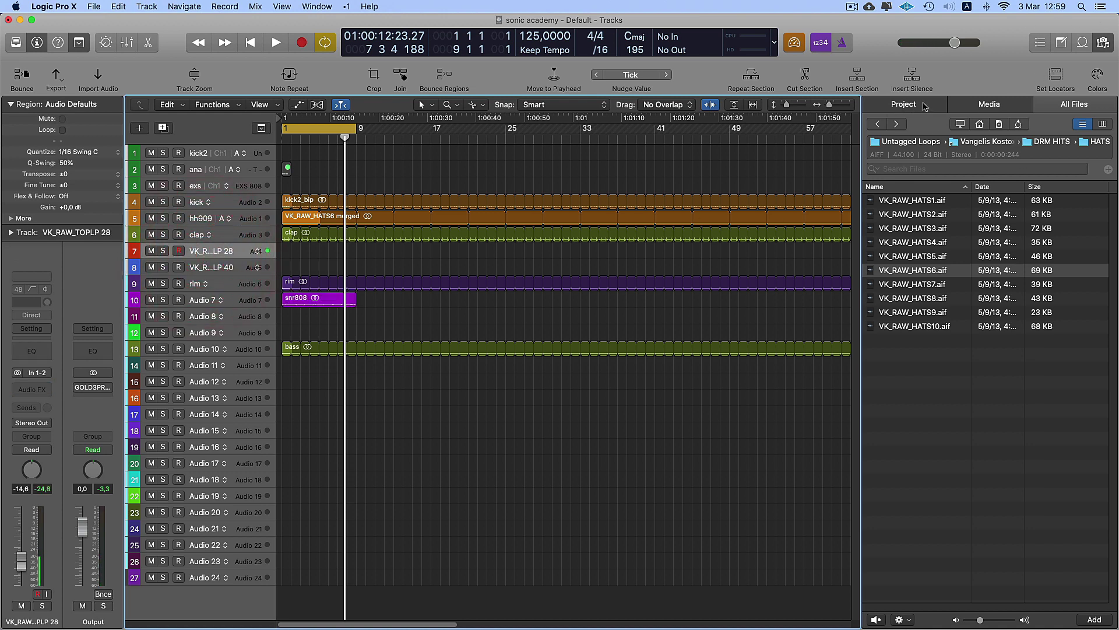
pyautogui.click(905, 104)
pyautogui.press('space')
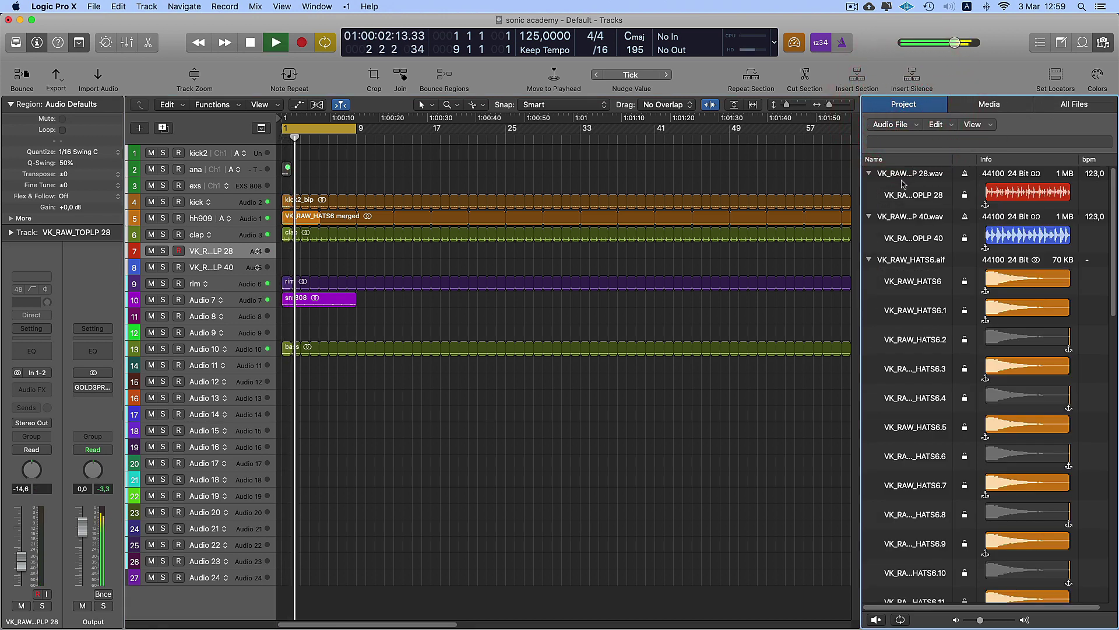
pyautogui.moveTo(905, 193); pyautogui.dragTo(297, 248)
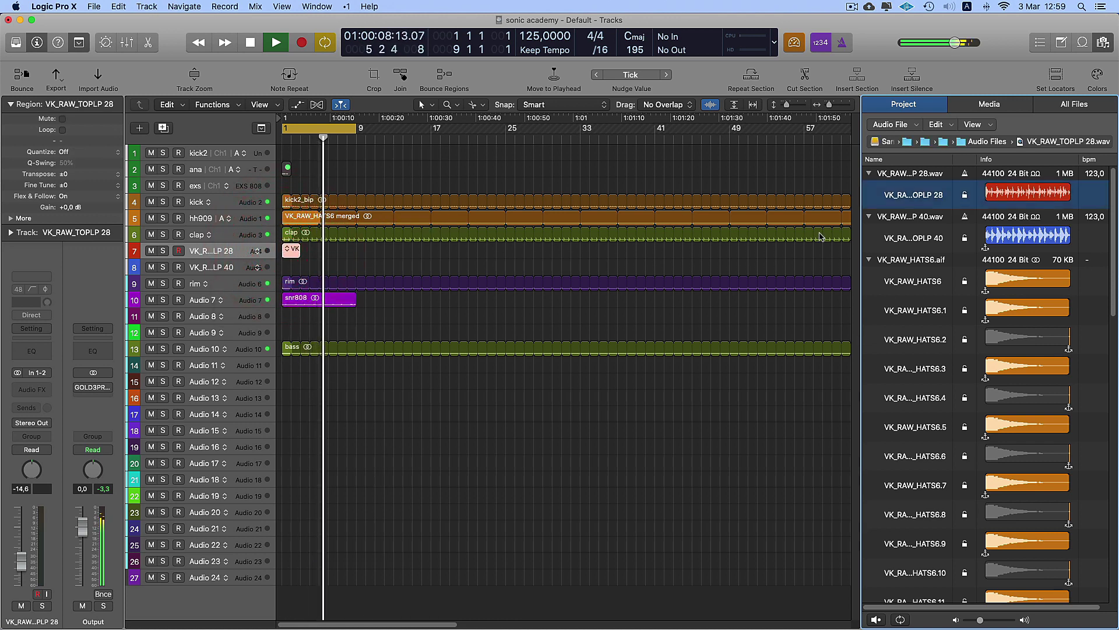
pyautogui.moveTo(905, 238); pyautogui.dragTo(265, 270)
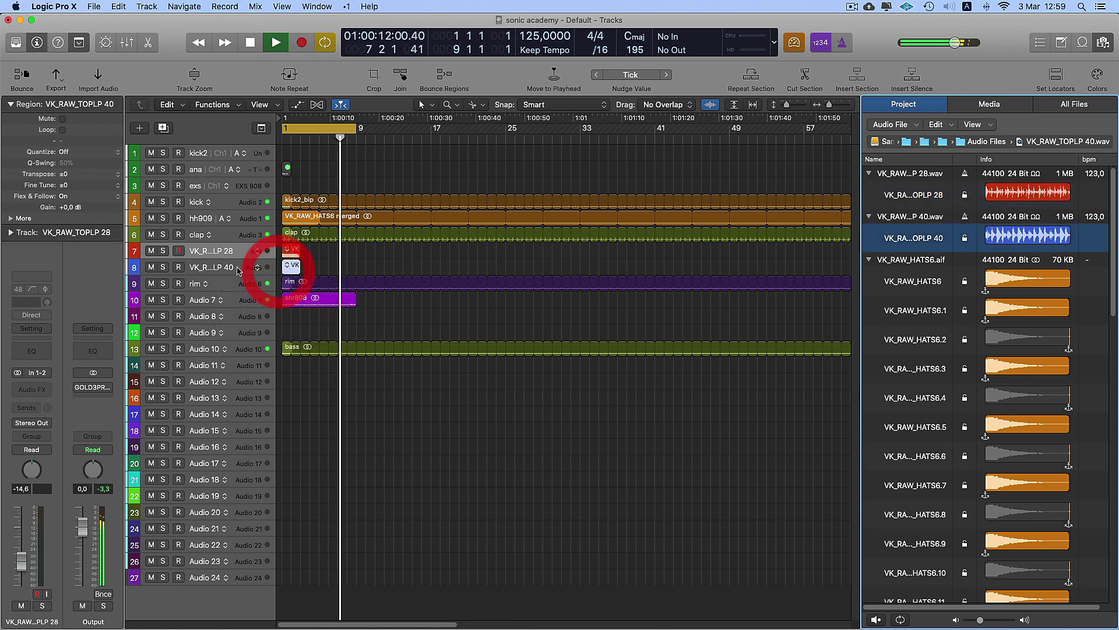
pyautogui.click(151, 267)
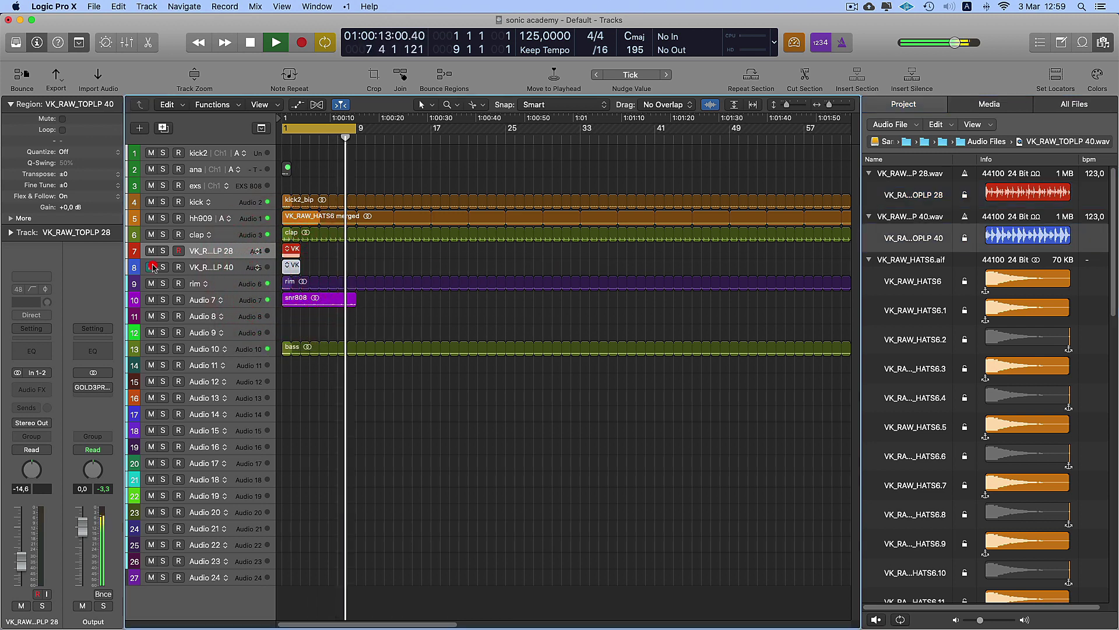
pyautogui.click(293, 250)
pyautogui.press('l')
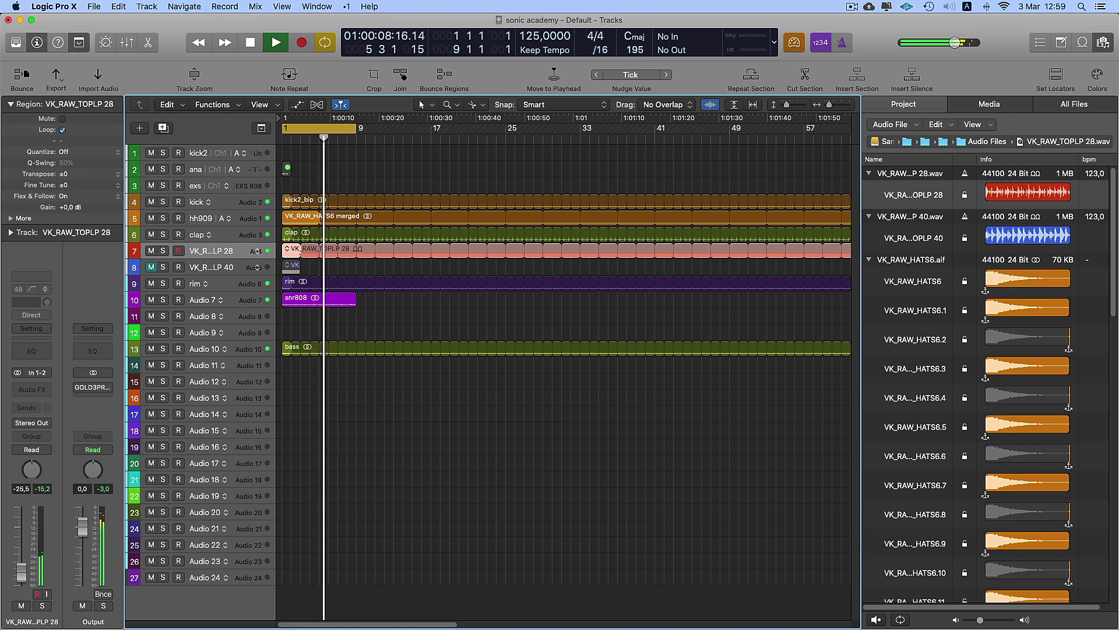
# - Set the VK_RAW_TOPLP 28 region's gain to -26 dB
pyautogui.click(45, 344)
pyautogui.press('space')
pyautogui.doubleClick(69, 209)
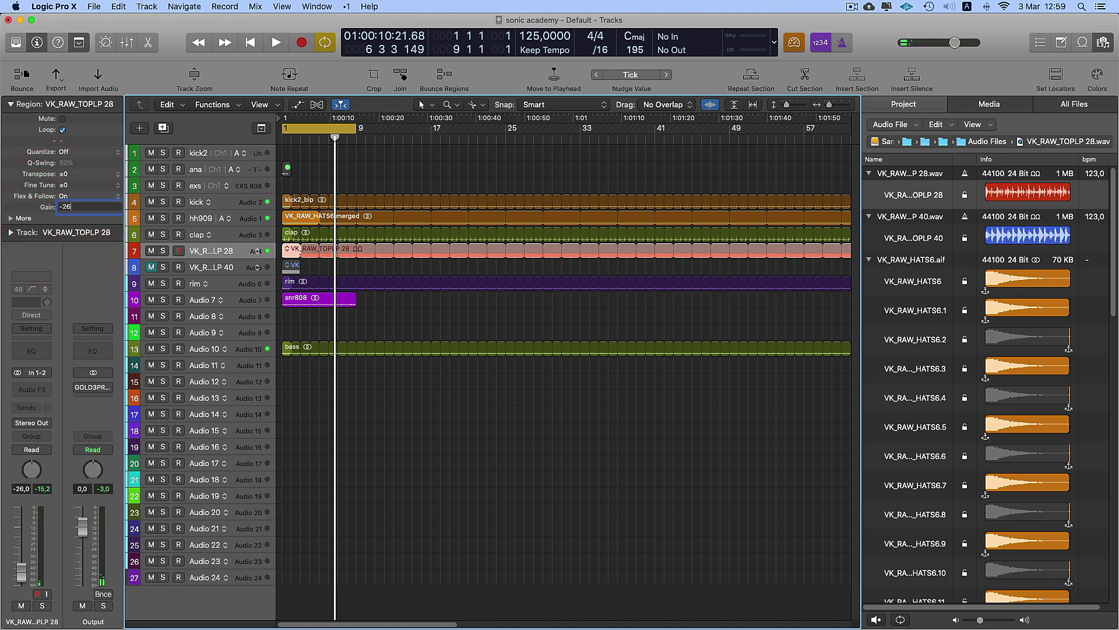
pyautogui.press('Return')
pyautogui.click(25, 530)
pyautogui.click(21, 574)
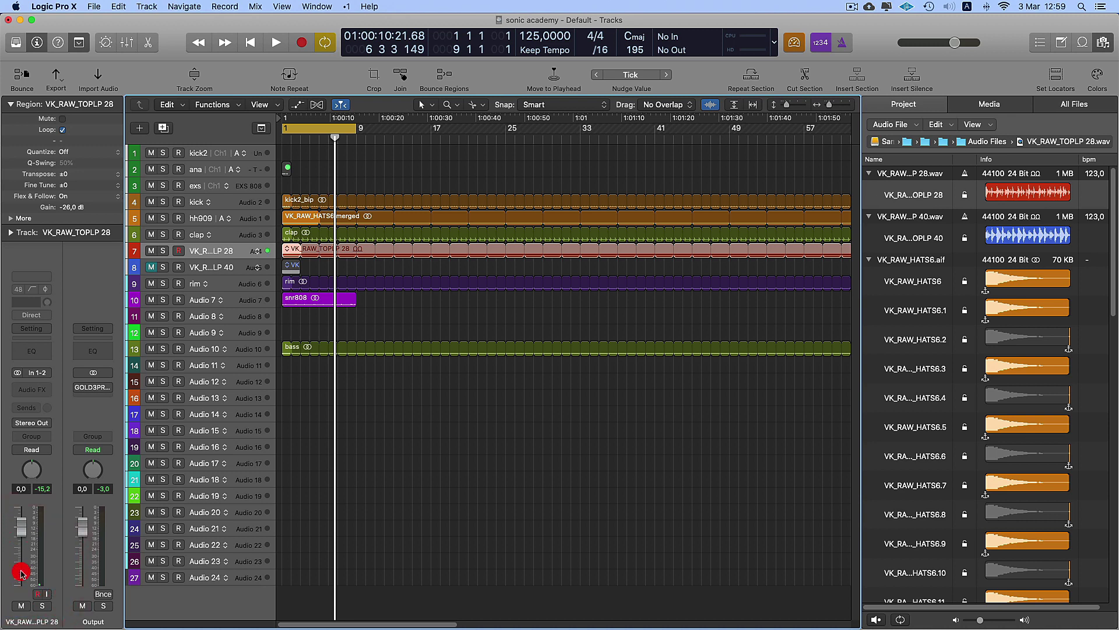
pyautogui.press('Return')
pyautogui.press('space')
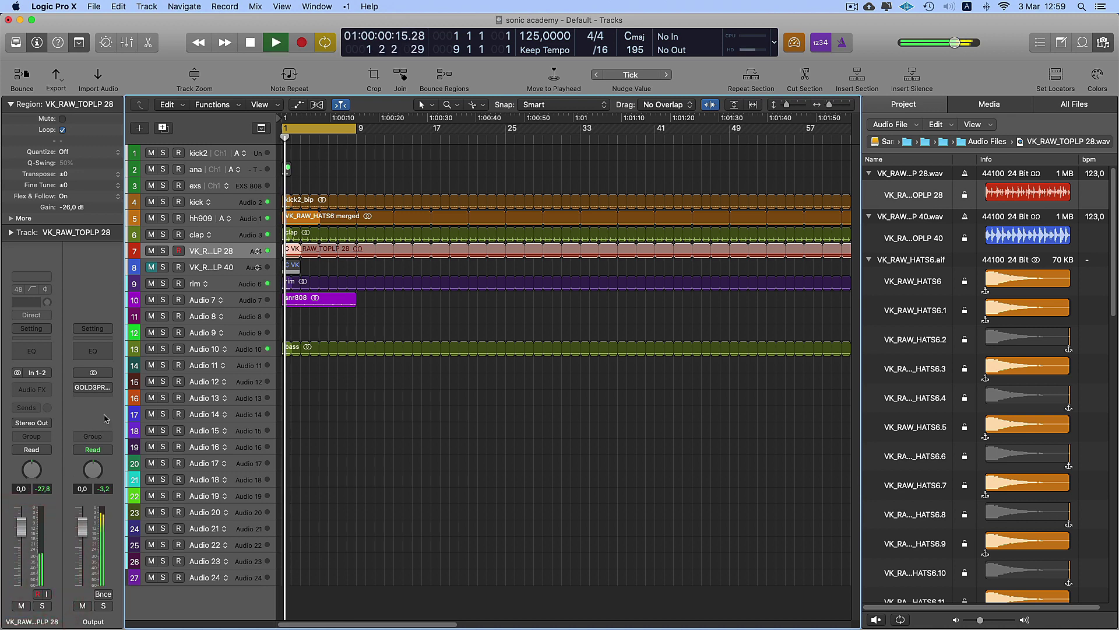
# - Rename track 7 to top1, then briefly mute and unmute track 8
pyautogui.doubleClick(200, 251)
pyautogui.write('top')
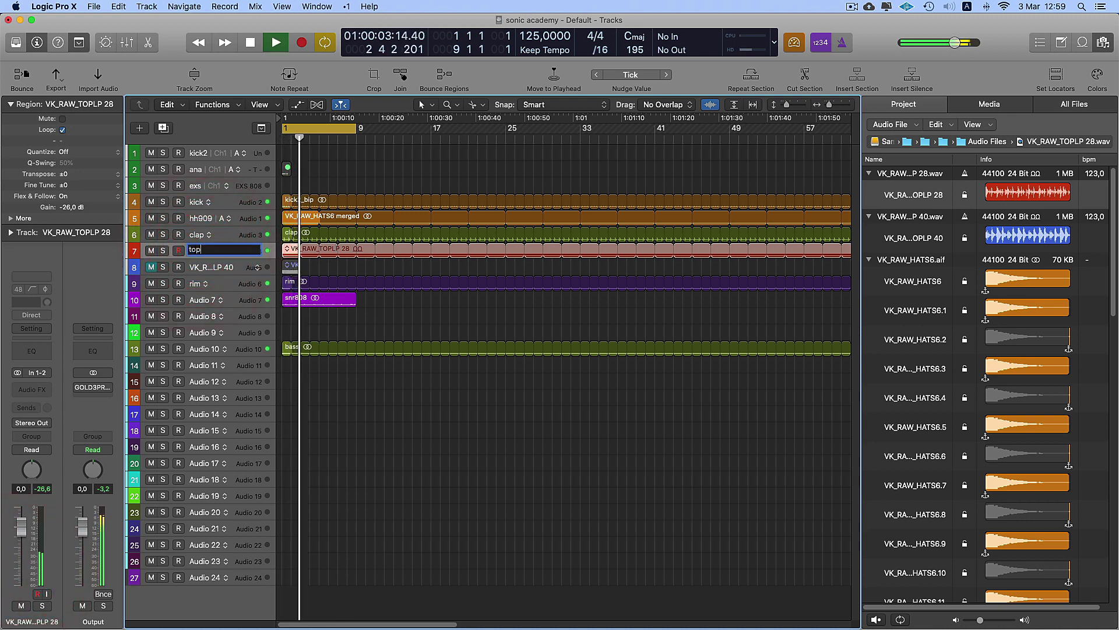
pyautogui.write('1')
pyautogui.press('Return')
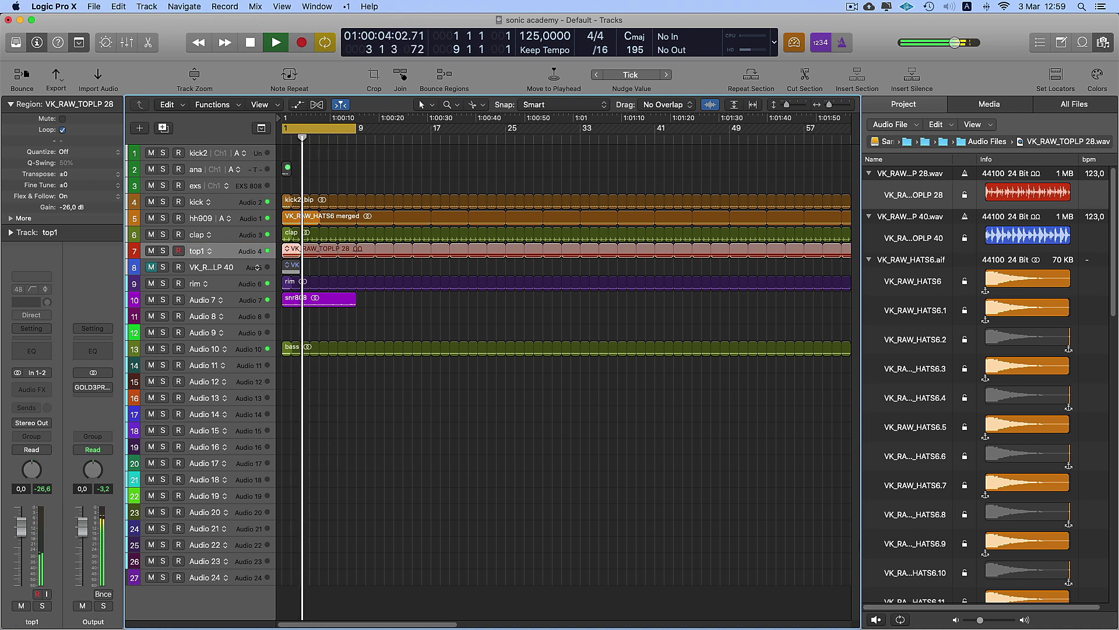
pyautogui.click(154, 269)
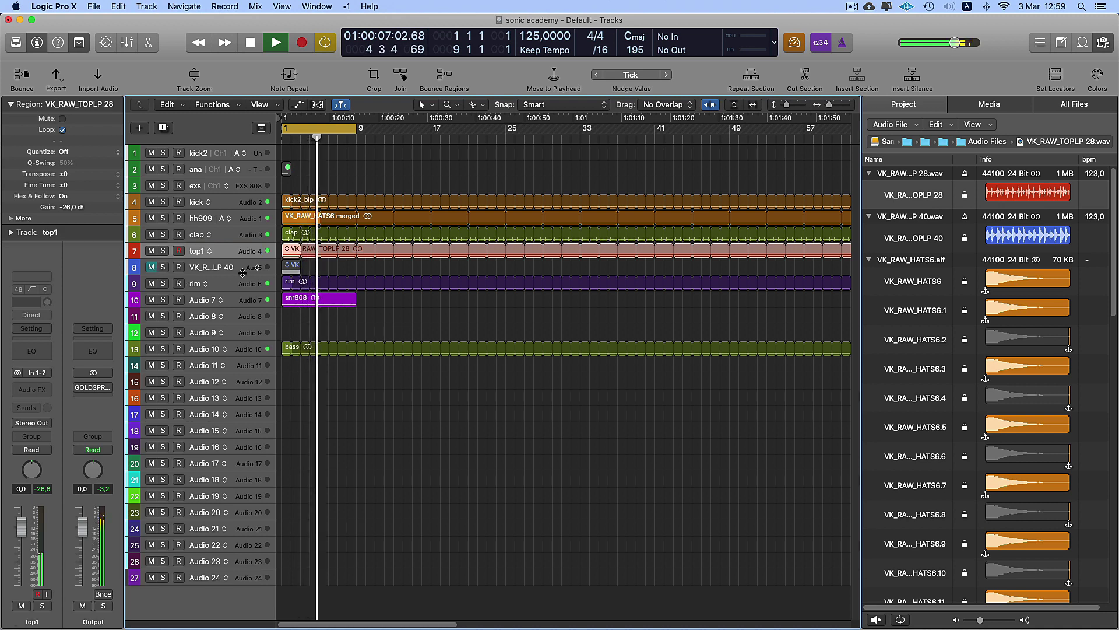
pyautogui.click(151, 268)
pyautogui.press('Return')
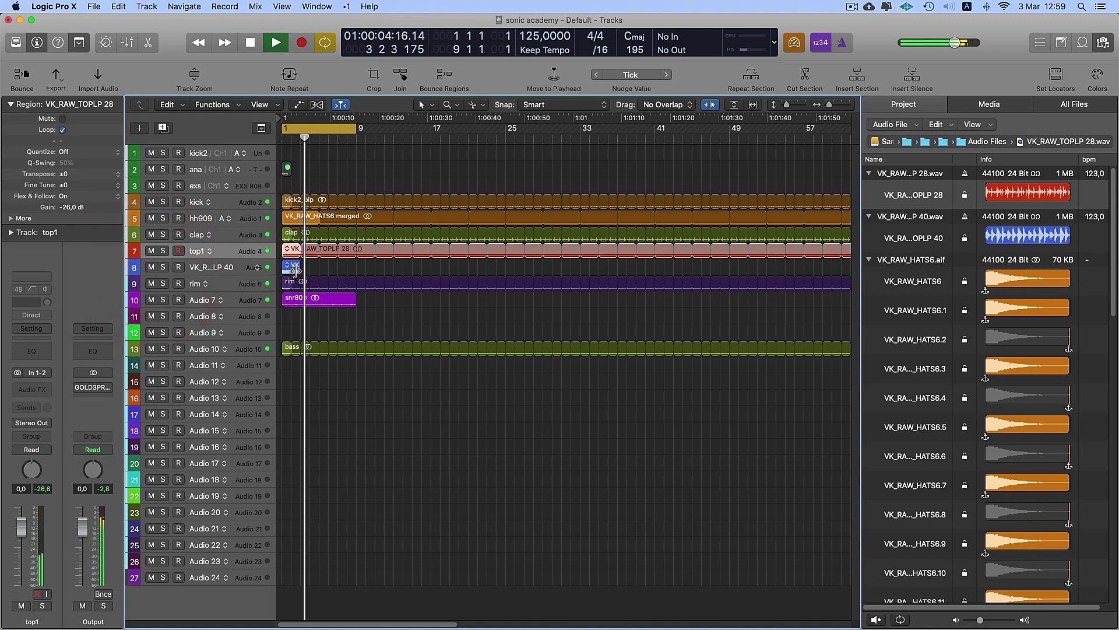
# - Solo track 8 and divide VK_RAW_TOPLP 40 into eight slices
pyautogui.click(164, 267)
pyautogui.press('Return')
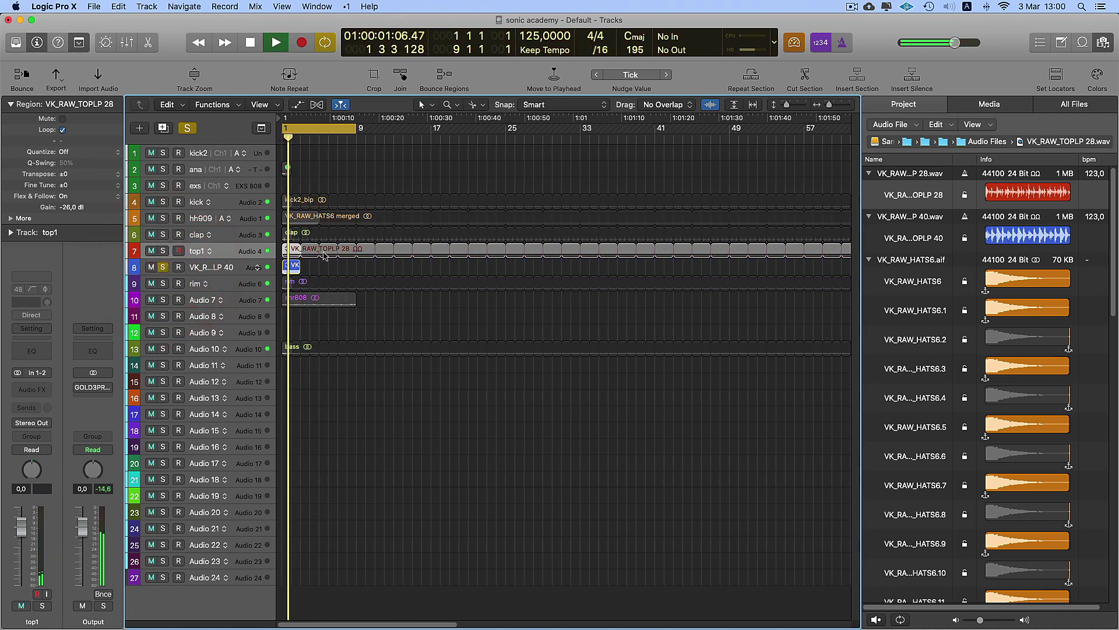
pyautogui.keyDown('ctrl'); pyautogui.keyDown('alt'); pyautogui.click(286, 286); pyautogui.keyUp('alt'); pyautogui.keyUp('ctrl')
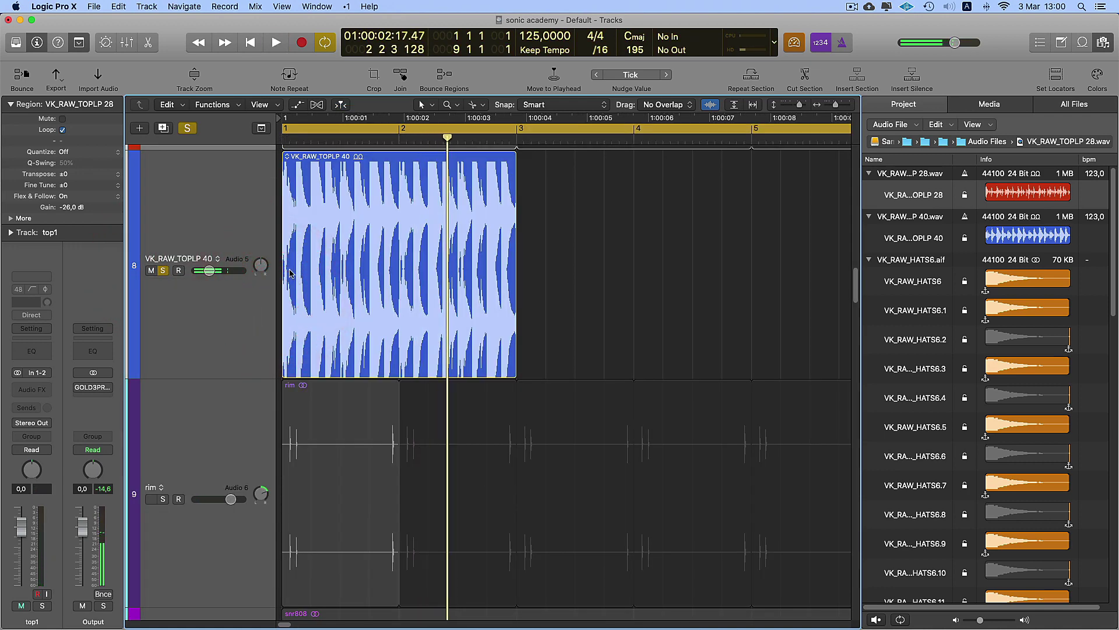
pyautogui.click(290, 274)
pyautogui.keyDown('alt'); pyautogui.click(294, 273); pyautogui.keyUp('alt')
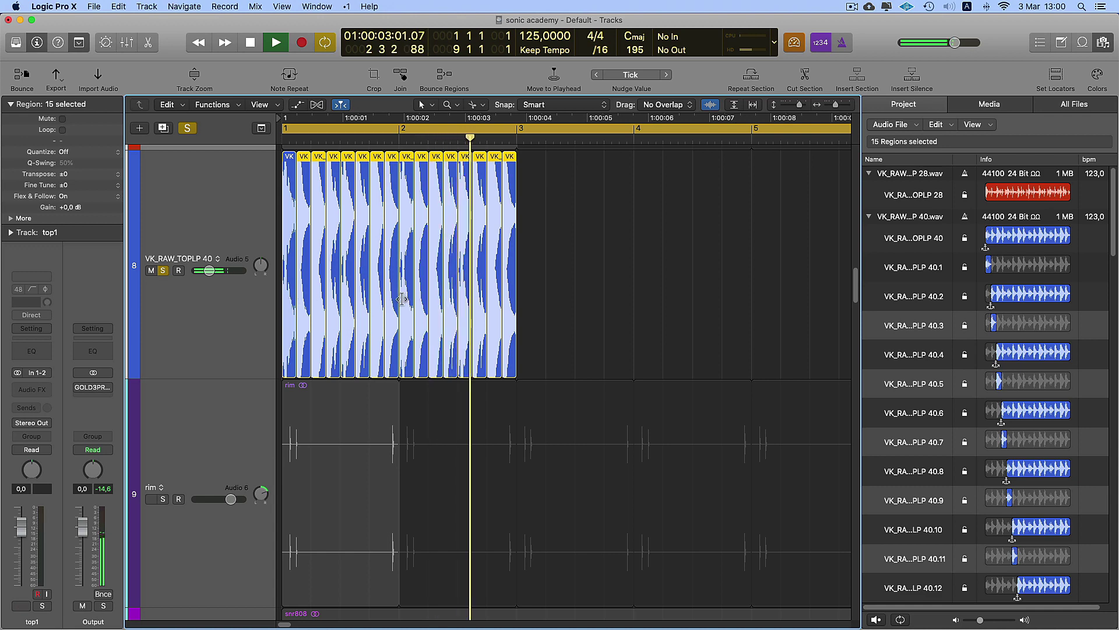
pyautogui.press('super+z')
pyautogui.moveTo(322, 292); pyautogui.dragTo(312, 286)
pyautogui.press('space')
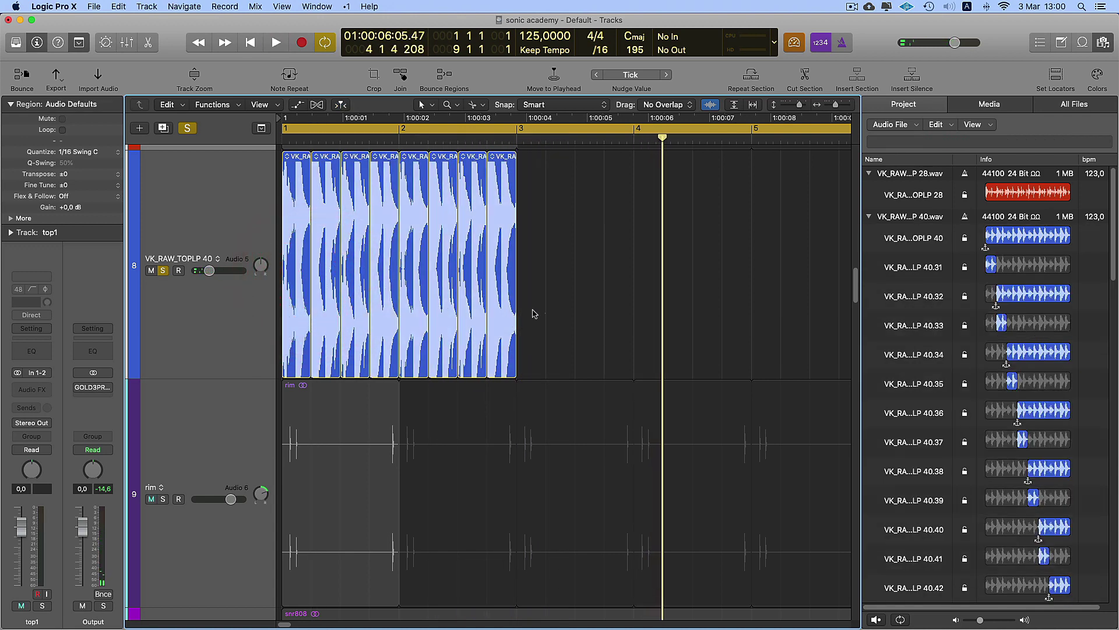
# - Trim the slice starts and delete all but the first VK_RAW_TOPLP 40 slice at bar 1
pyautogui.click(302, 295)
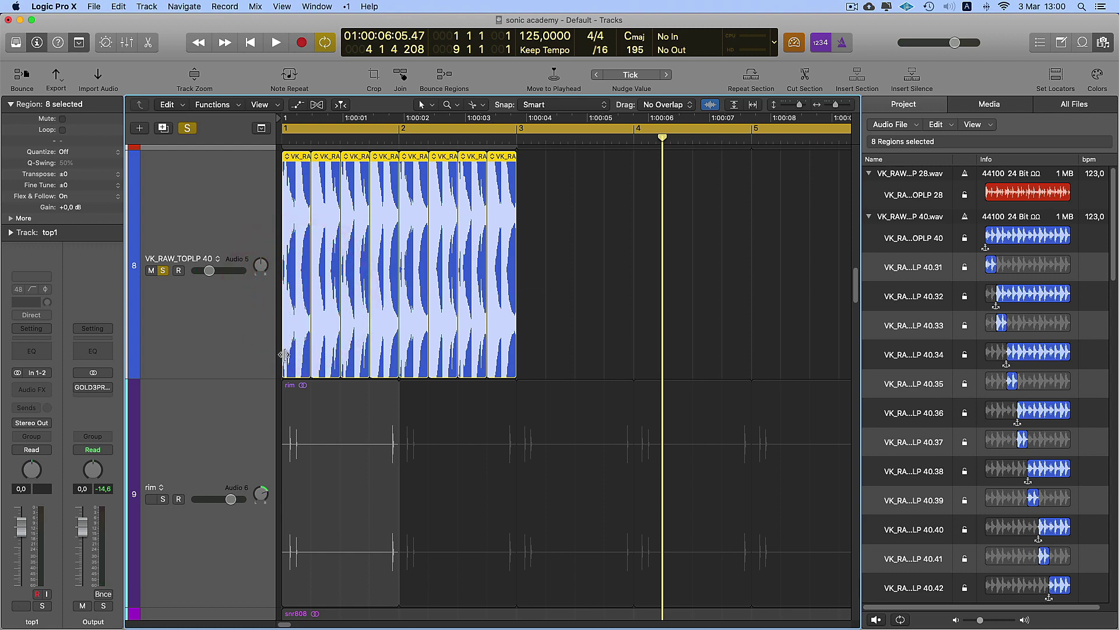
pyautogui.moveTo(285, 354); pyautogui.dragTo(296, 357)
pyautogui.press('space')
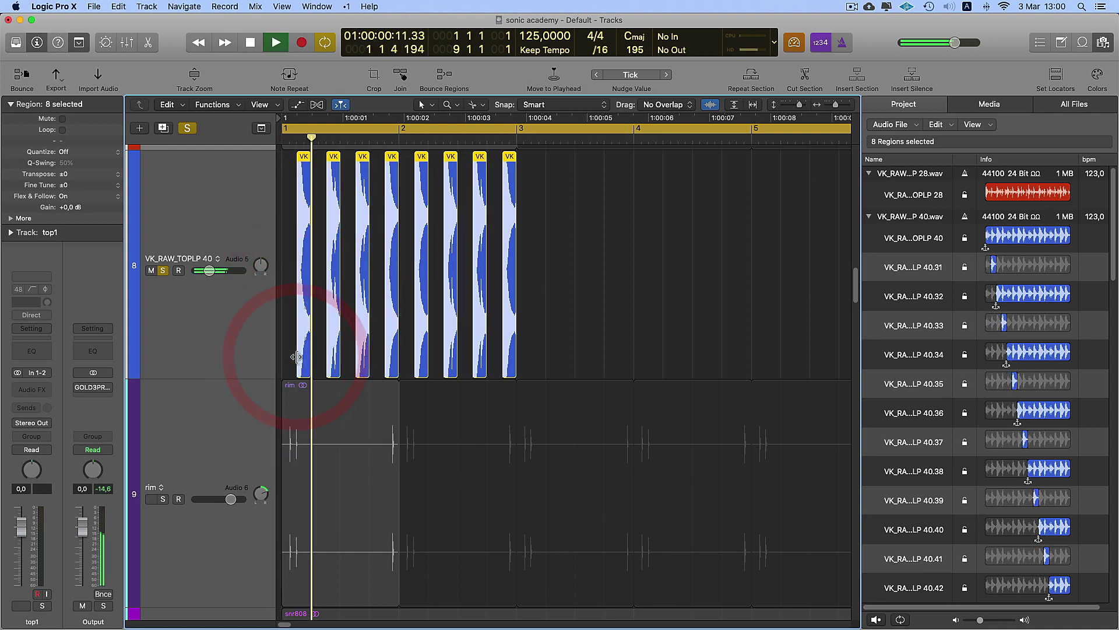
pyautogui.press('Return')
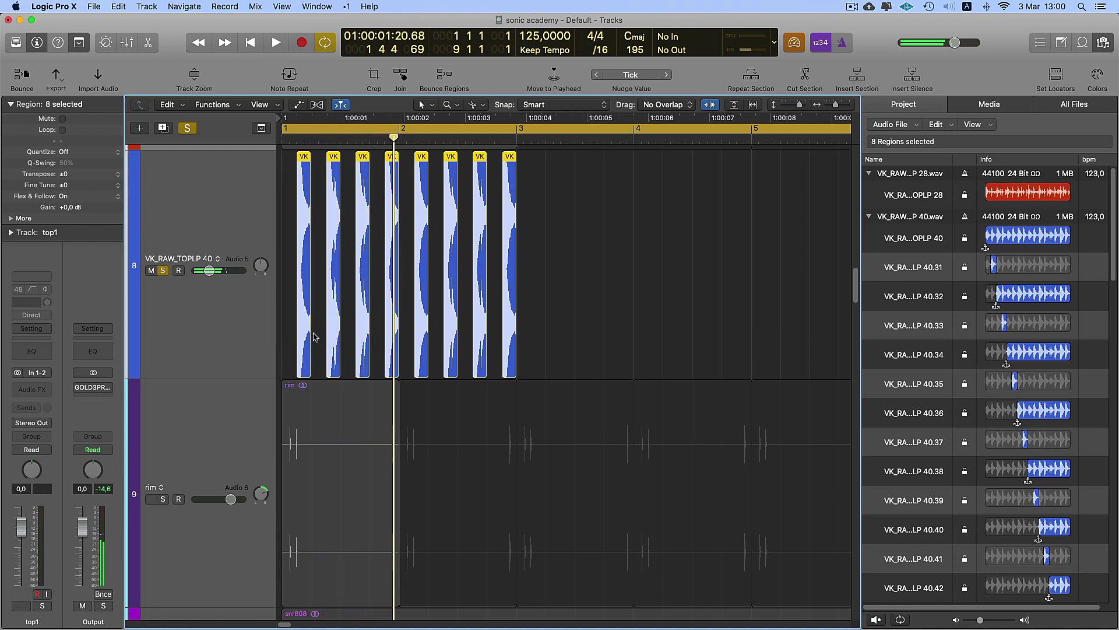
pyautogui.keyDown('shift'); pyautogui.click(317, 283); pyautogui.keyUp('shift')
pyautogui.press('Delete')
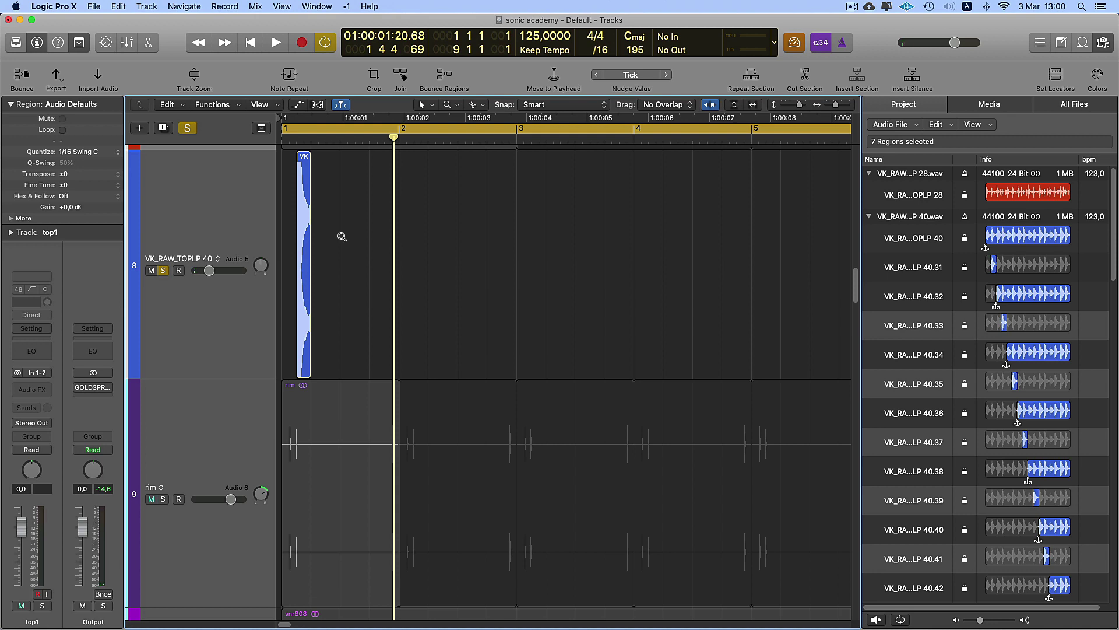
pyautogui.moveTo(342, 237); pyautogui.dragTo(279, 181)
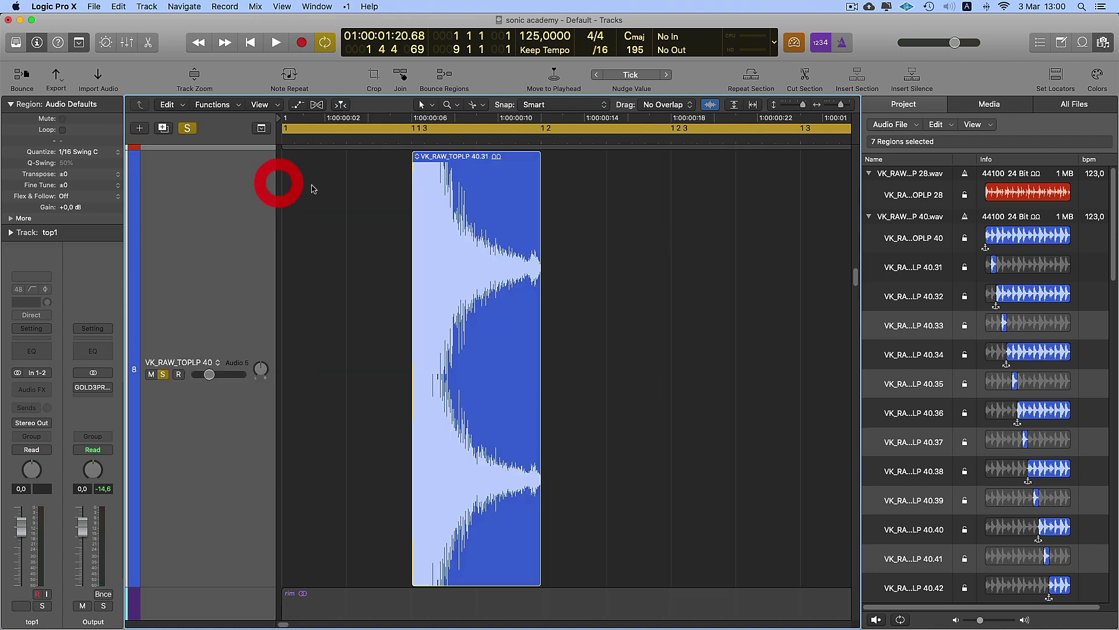
pyautogui.click(519, 234)
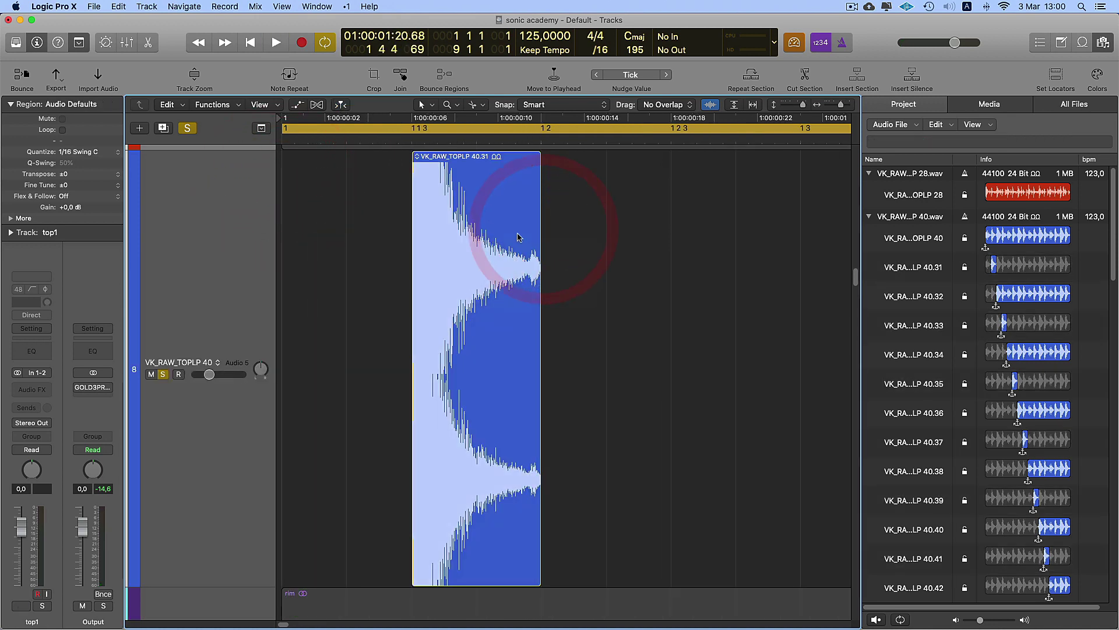
pyautogui.click(346, 228)
# - Marquee-select the first hi-hat slice on track 8 and repeat it into eight copies
pyautogui.press('t')
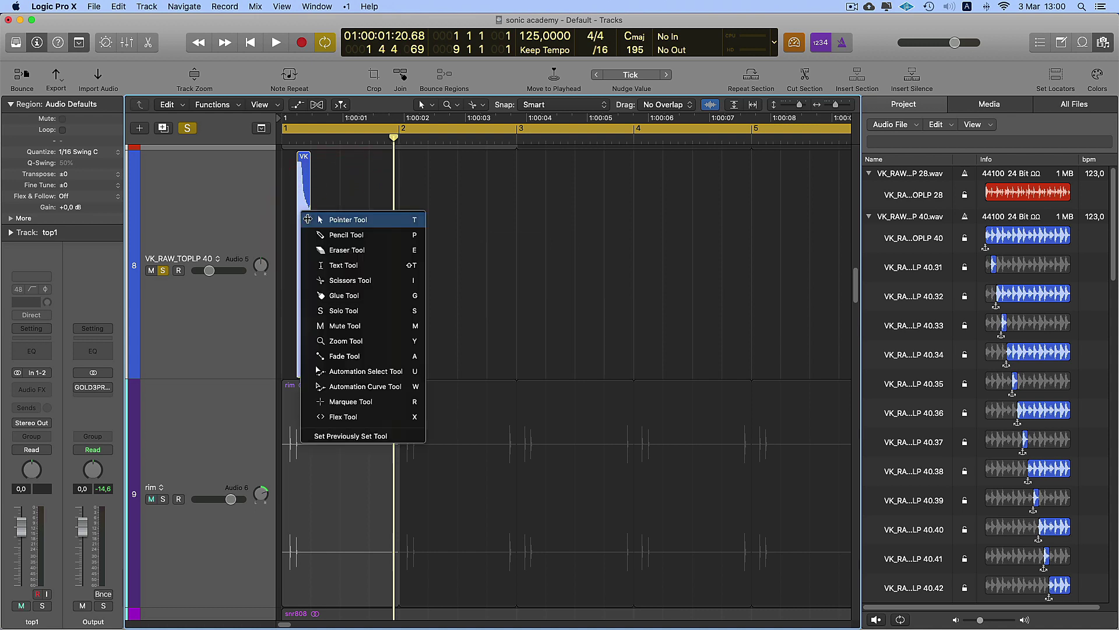
pyautogui.click(330, 402)
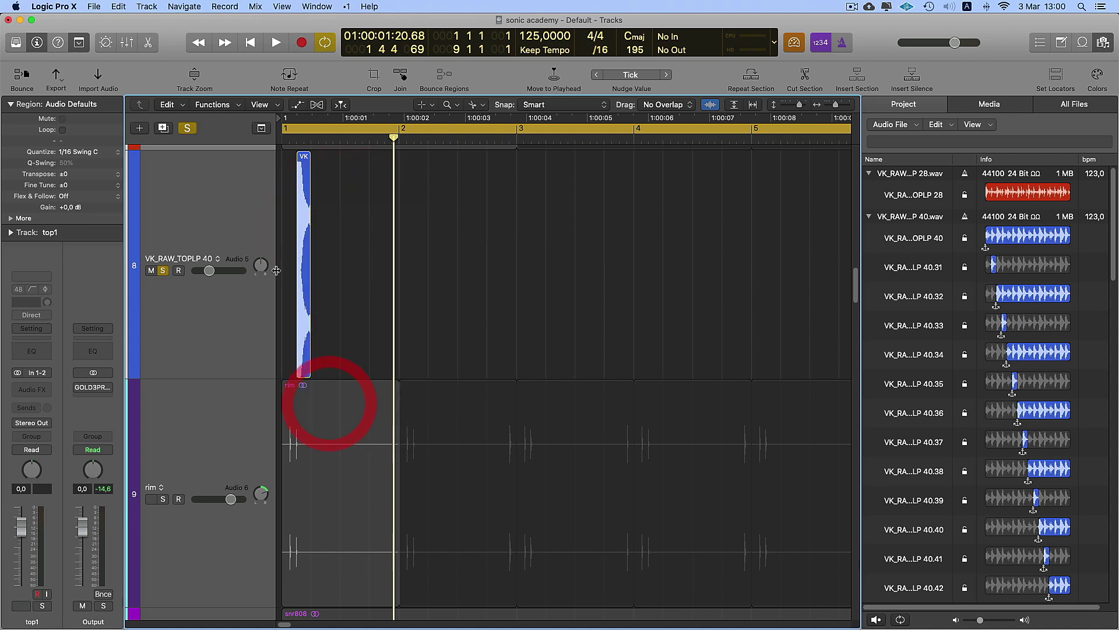
pyautogui.moveTo(280, 232); pyautogui.dragTo(313, 235)
pyautogui.press('super+r')
pyautogui.press('super+r')
pyautogui.press('super+r')
pyautogui.press('super+r')
pyautogui.press('super+r')
pyautogui.press('super+r')
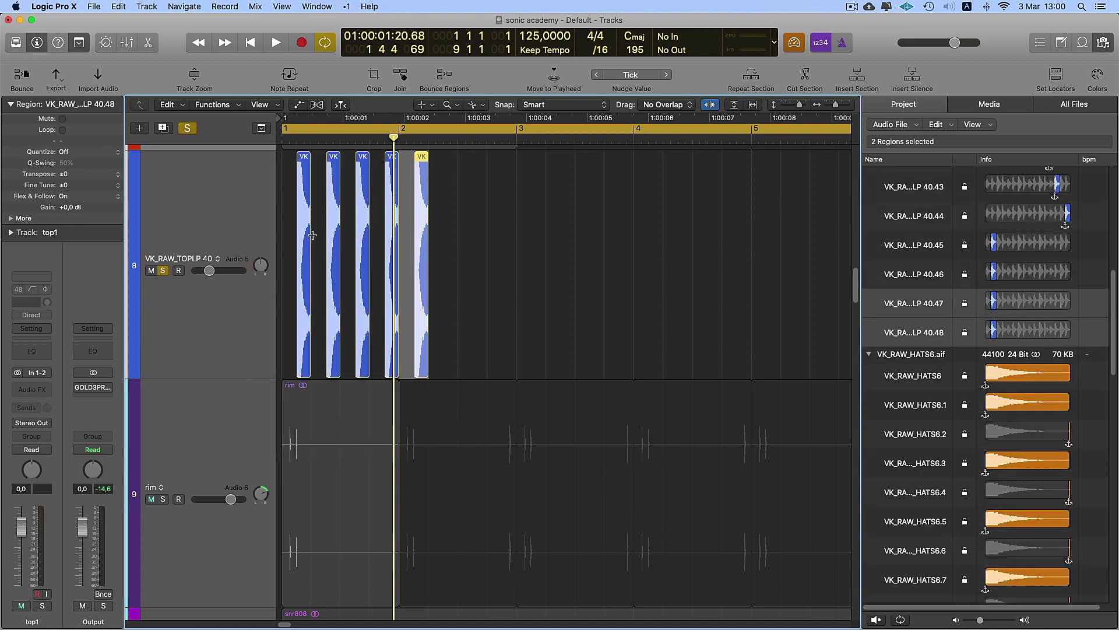
pyautogui.press('super+r')
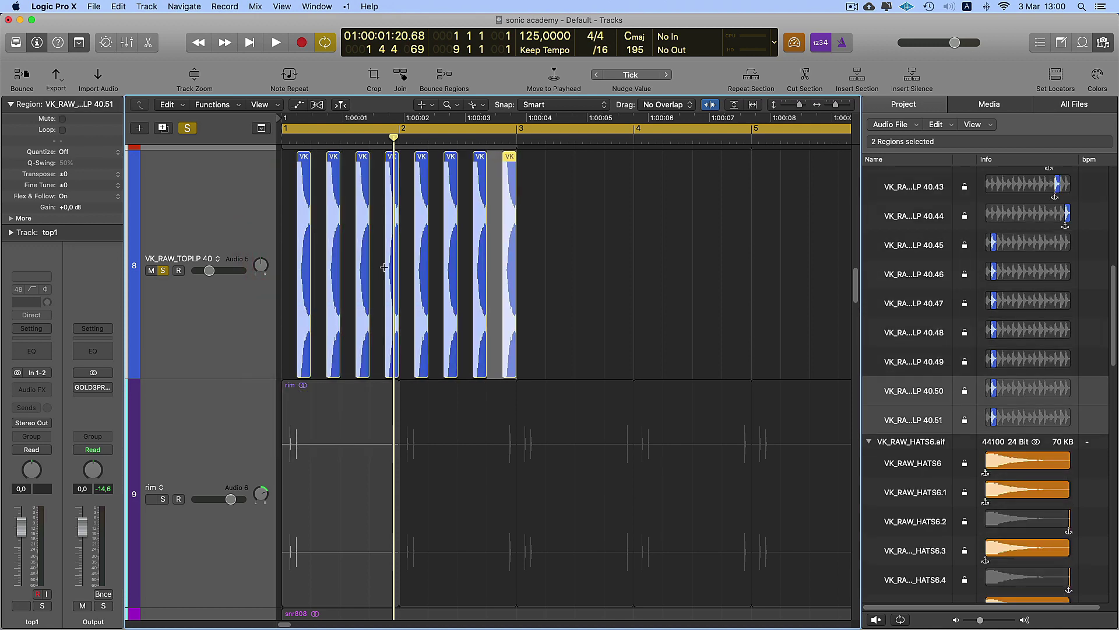
# - Select the eight hi-hat slices, zoom in and audition them from the start
pyautogui.click(252, 247)
pyautogui.keyDown('ctrl'); pyautogui.keyDown('alt'); pyautogui.click(301, 174); pyautogui.keyUp('alt'); pyautogui.keyUp('ctrl')
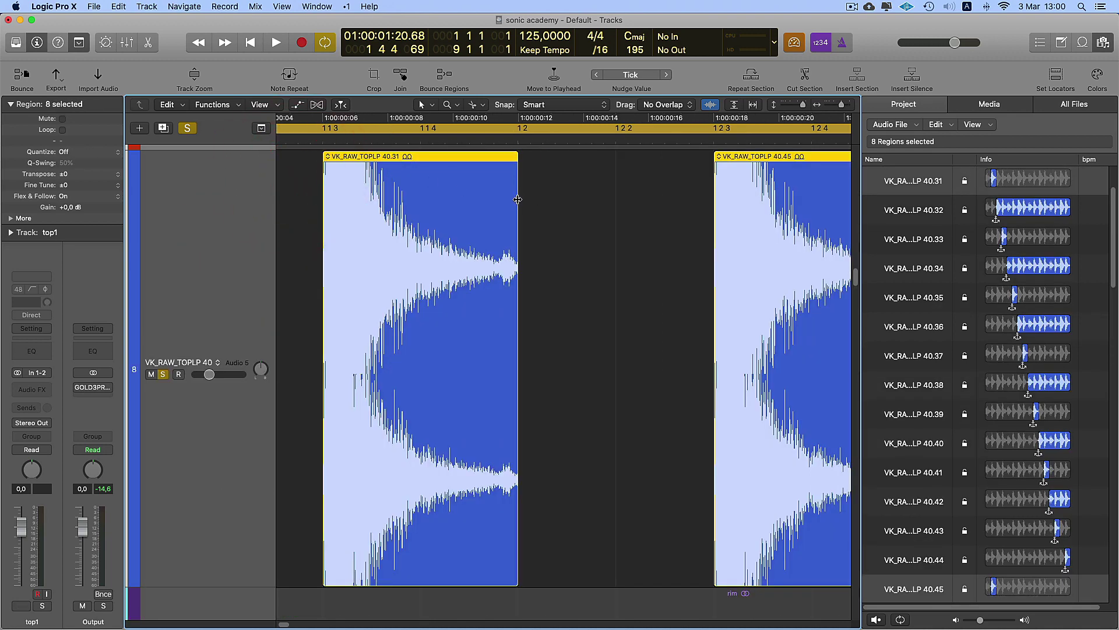
pyautogui.click(498, 201)
pyautogui.press('space')
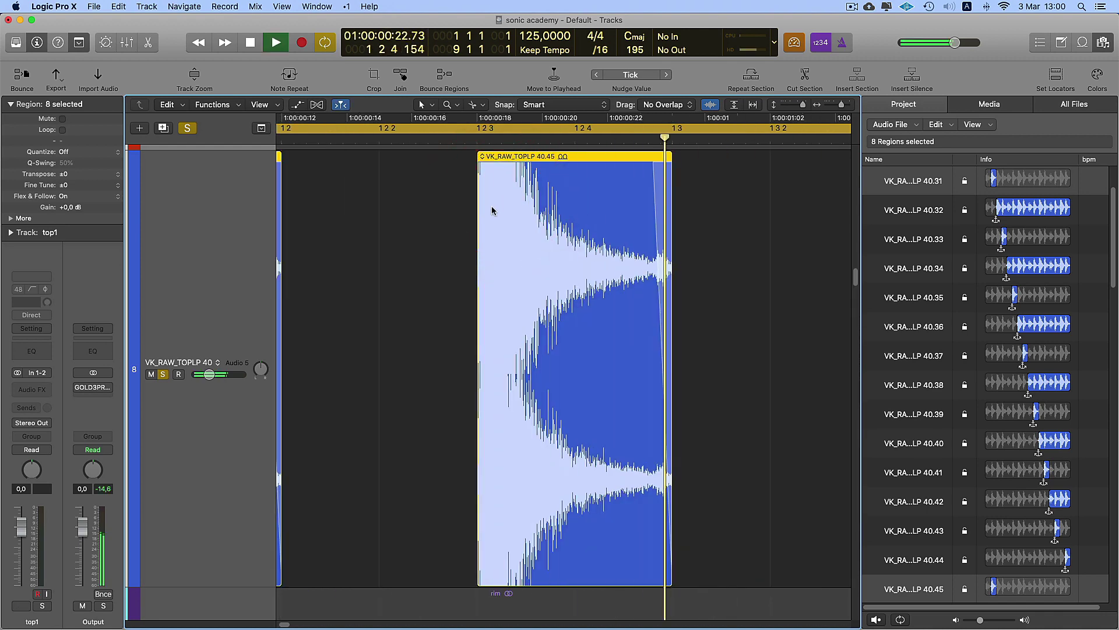
pyautogui.click(488, 209)
pyautogui.click(487, 211)
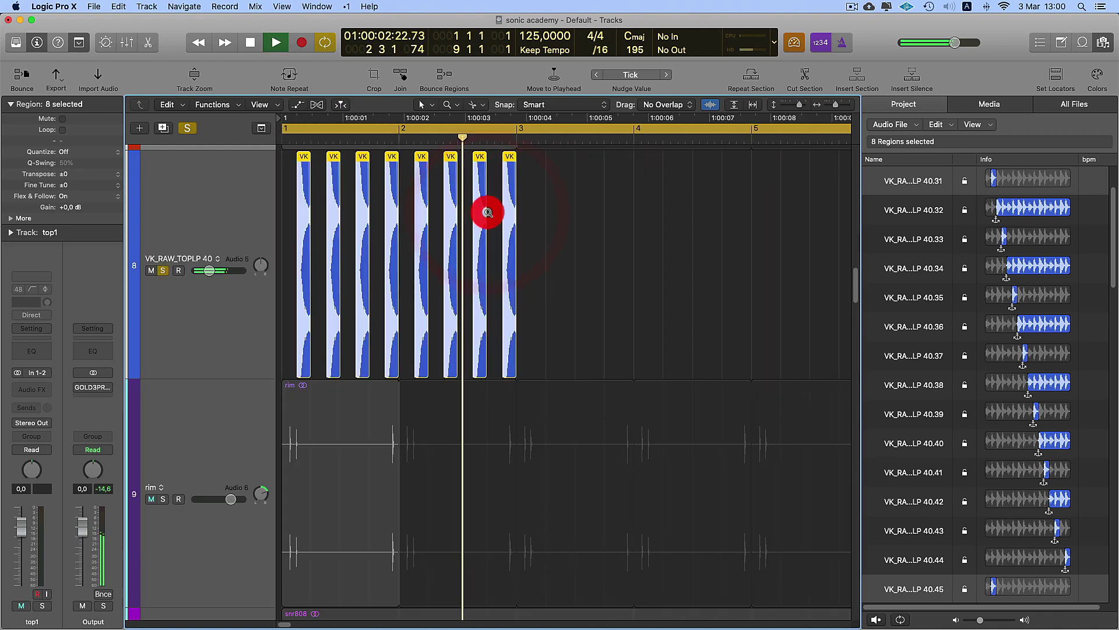
pyautogui.press('space')
# - Join the slices across bars 1–3 into one VK_RAW_TOPLP 40 region, creating a new audio file
pyautogui.press('t')
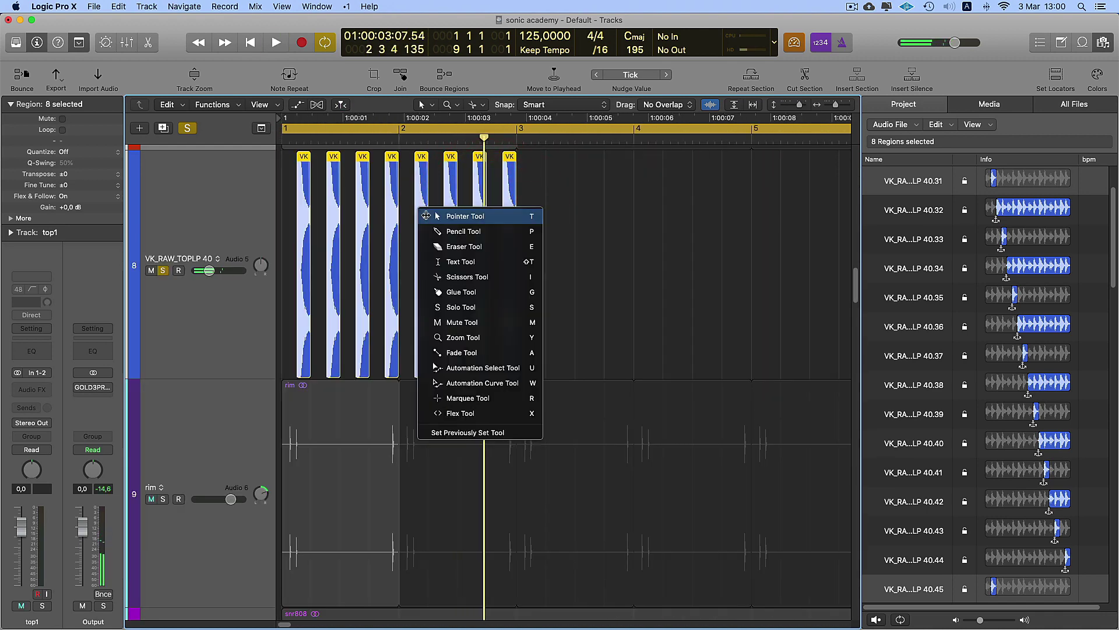
pyautogui.click(454, 398)
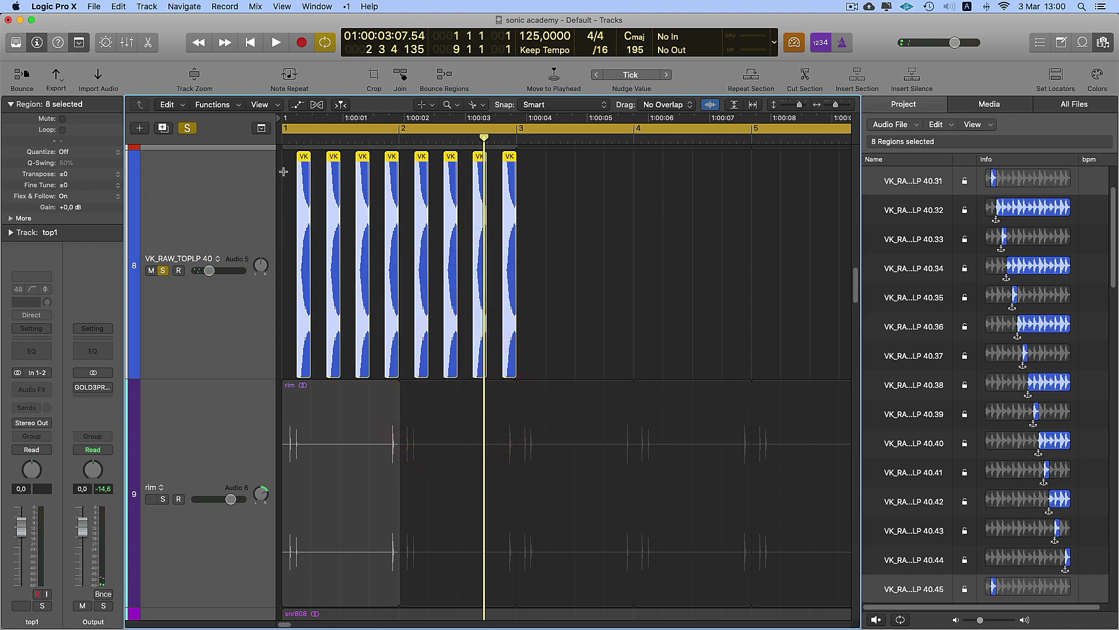
pyautogui.moveTo(282, 170); pyautogui.dragTo(517, 232)
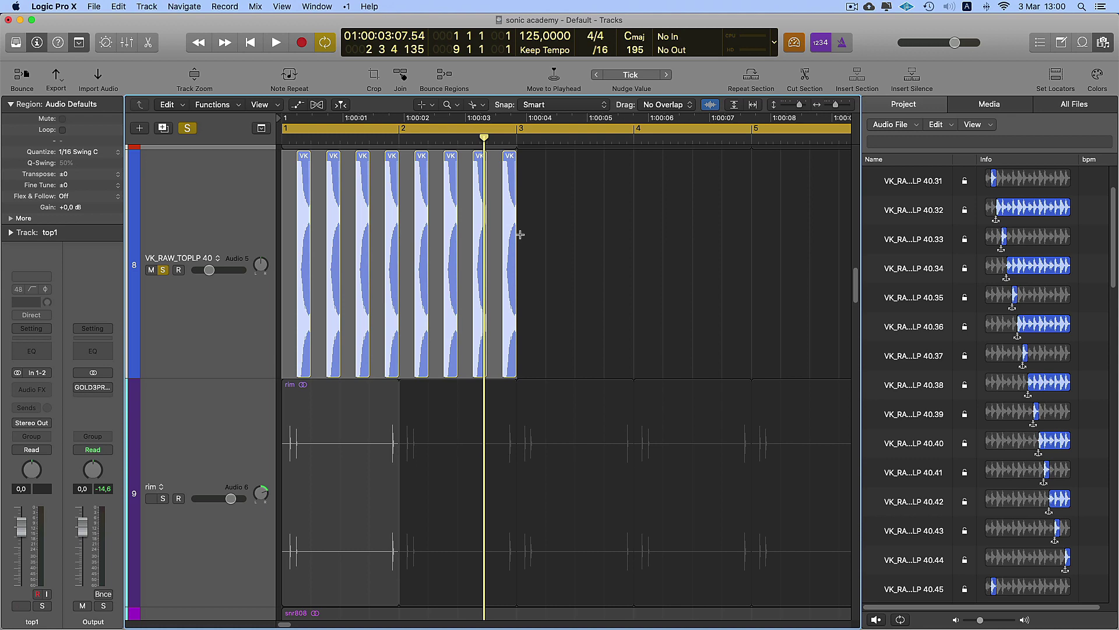
pyautogui.press('super+j')
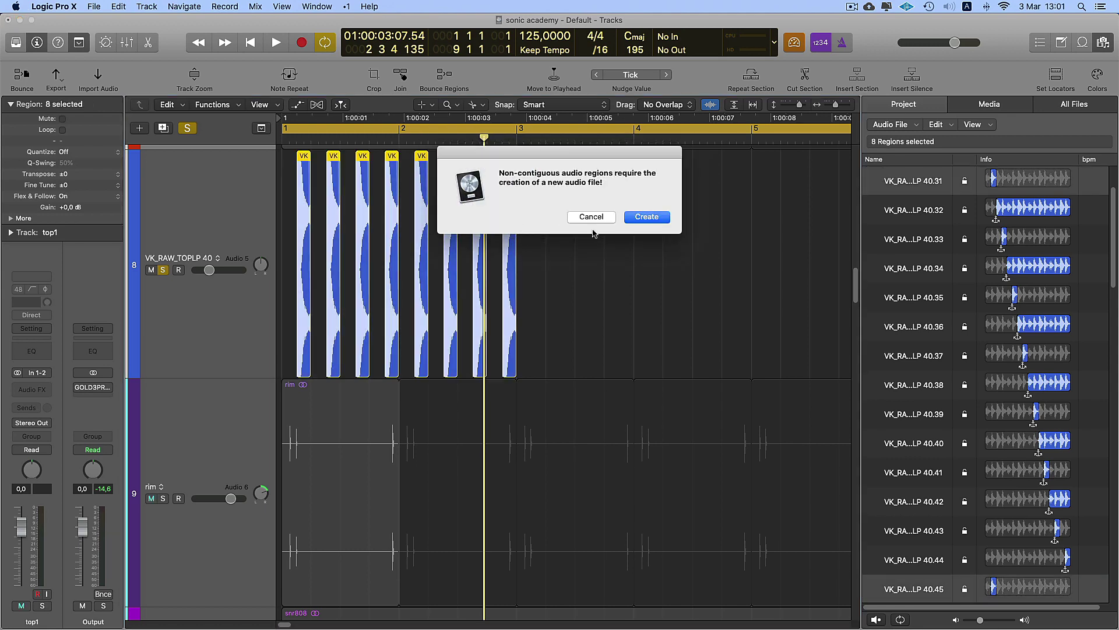
pyautogui.click(646, 218)
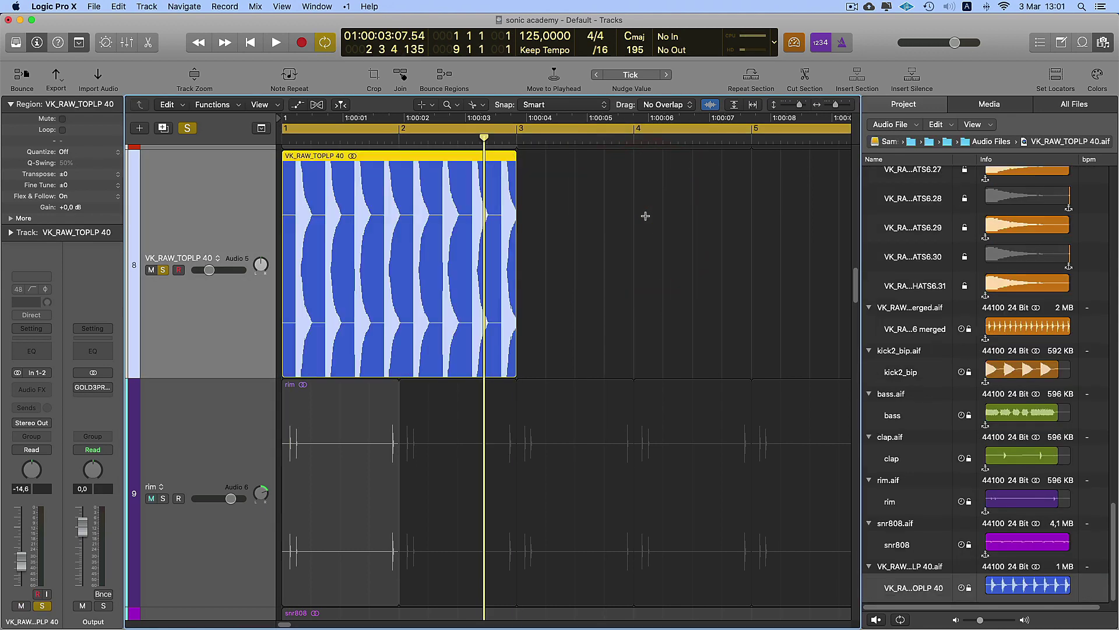
# - Unsolo the hi-hat track and repeat the joined region further along during playback
pyautogui.press('t')
pyautogui.click(617, 218)
pyautogui.keyDown('ctrl'); pyautogui.keyDown('alt'); pyautogui.click(583, 215); pyautogui.keyUp('alt'); pyautogui.keyUp('ctrl')
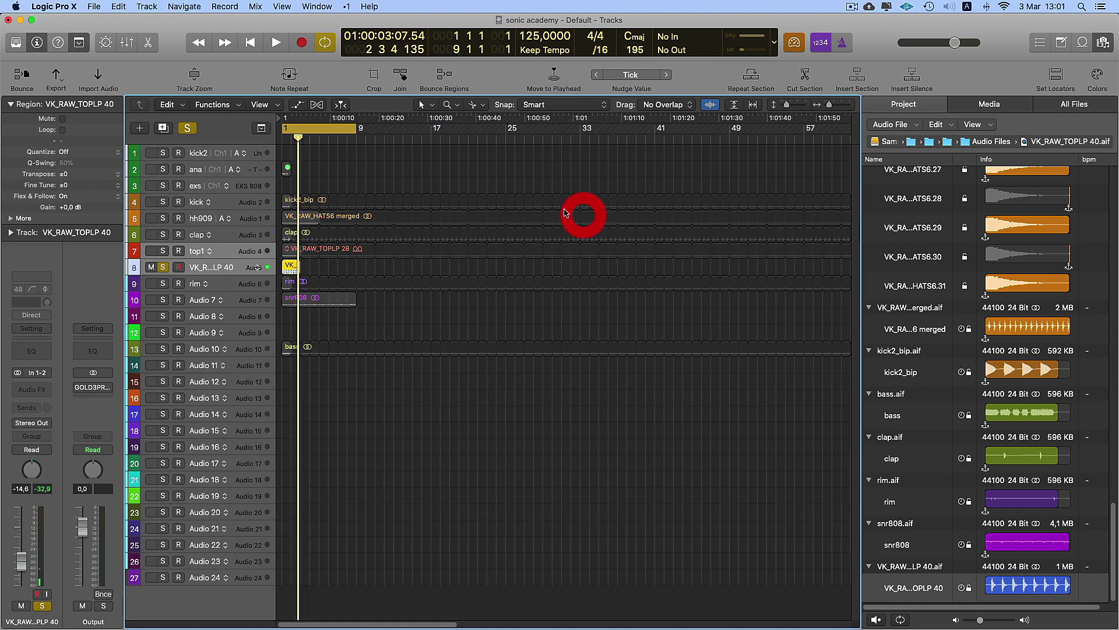
pyautogui.click(164, 267)
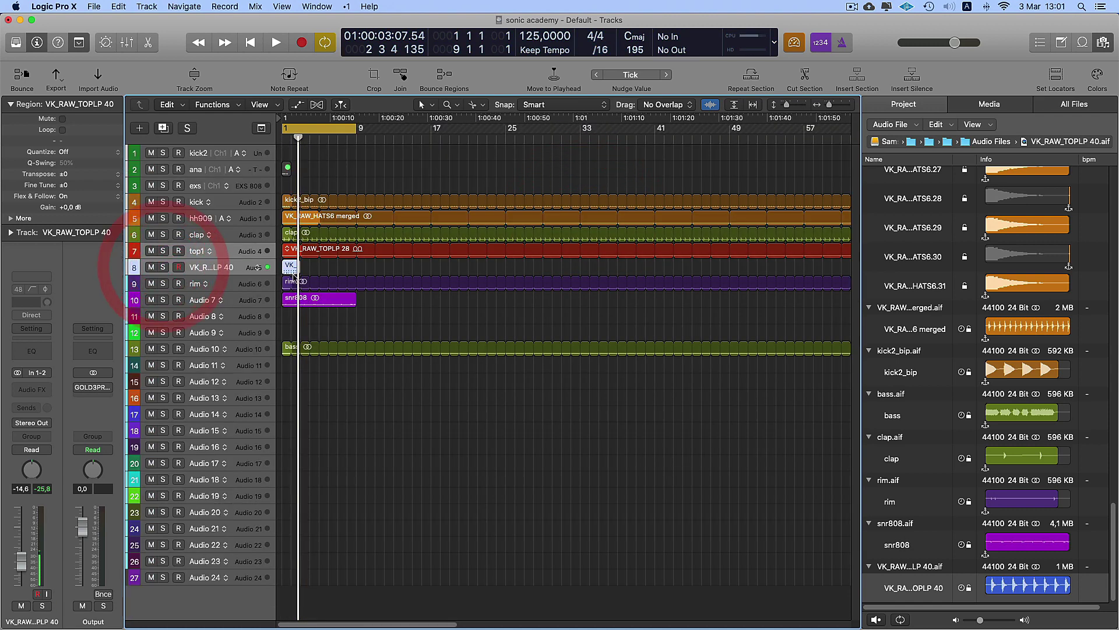
pyautogui.press('super+r')
pyautogui.press('space')
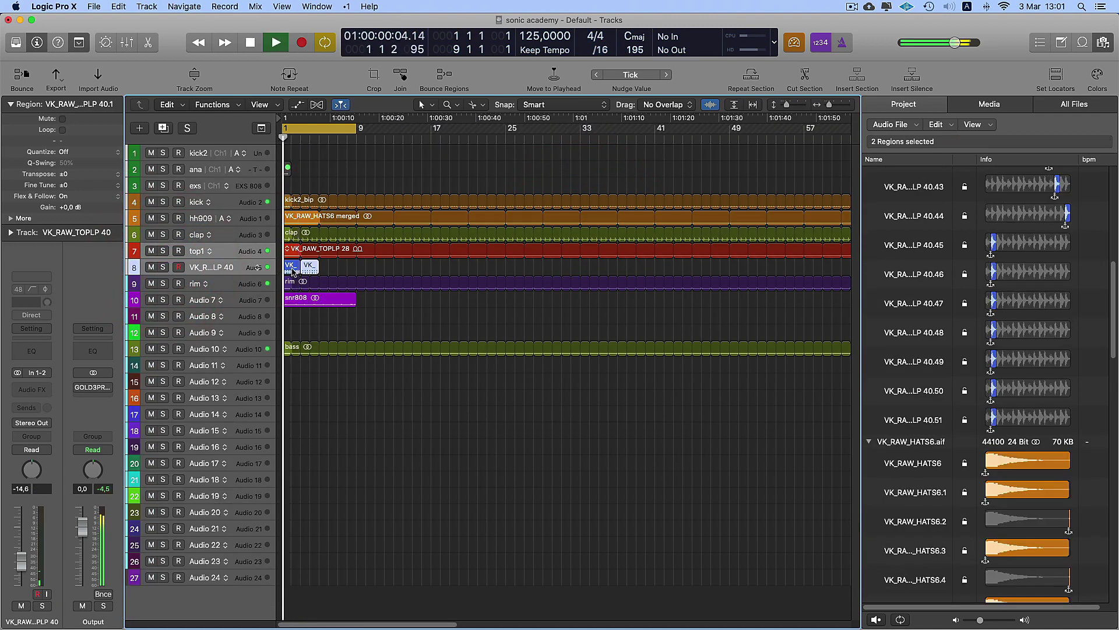
pyautogui.press('super+r')
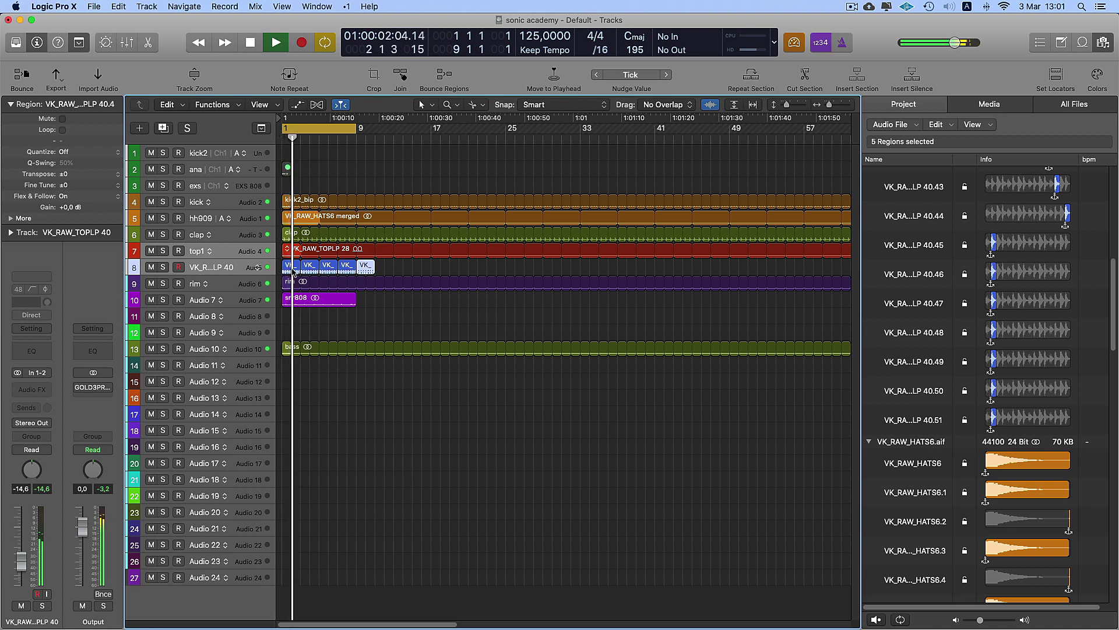
# - Rename the track 'hh909b' and move it beneath hh909
pyautogui.doubleClick(208, 266)
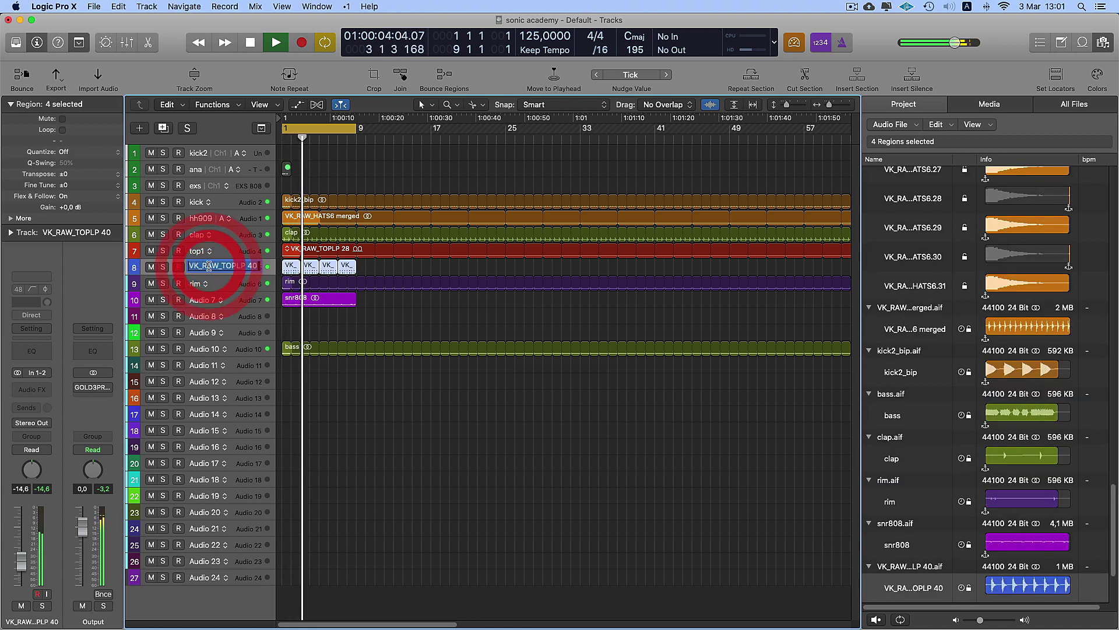
pyautogui.write('hh909')
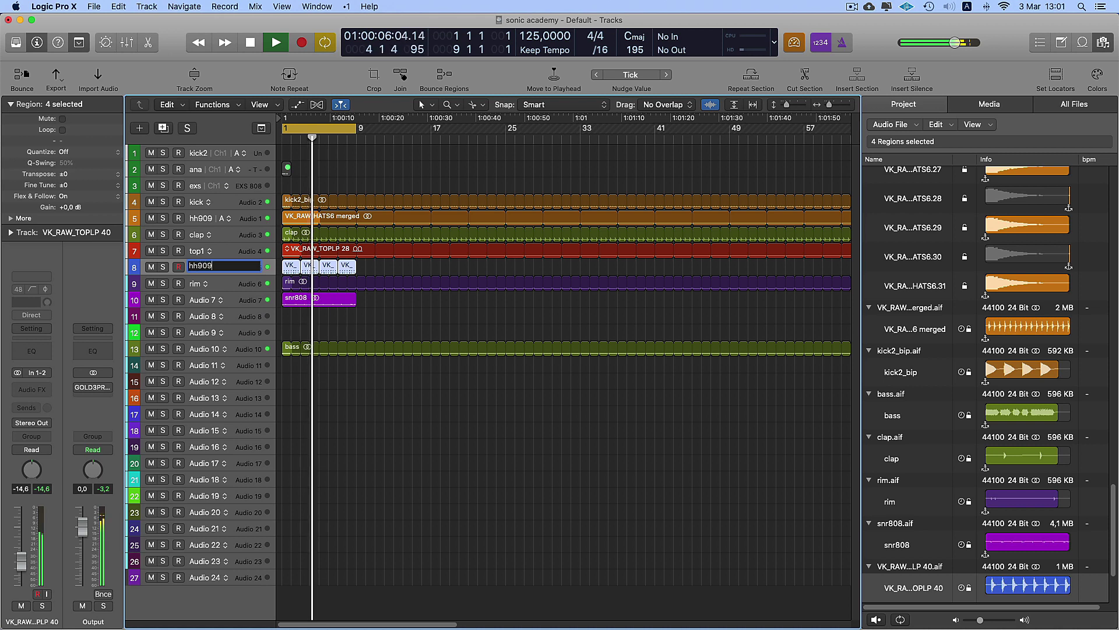
pyautogui.write('b')
pyautogui.press('Return')
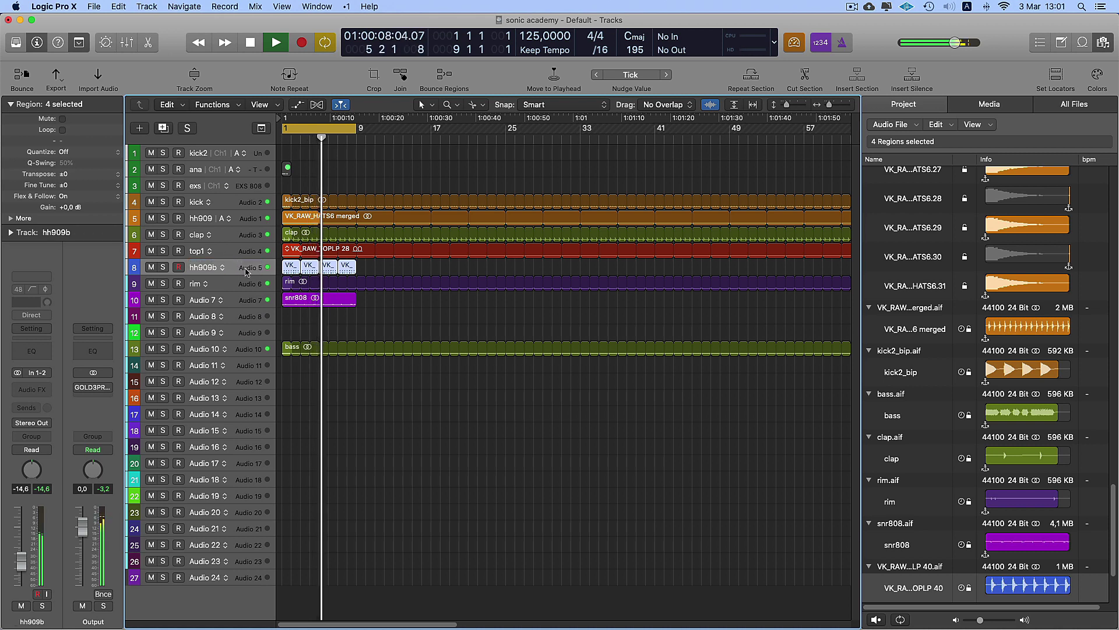
pyautogui.moveTo(237, 267); pyautogui.dragTo(250, 232)
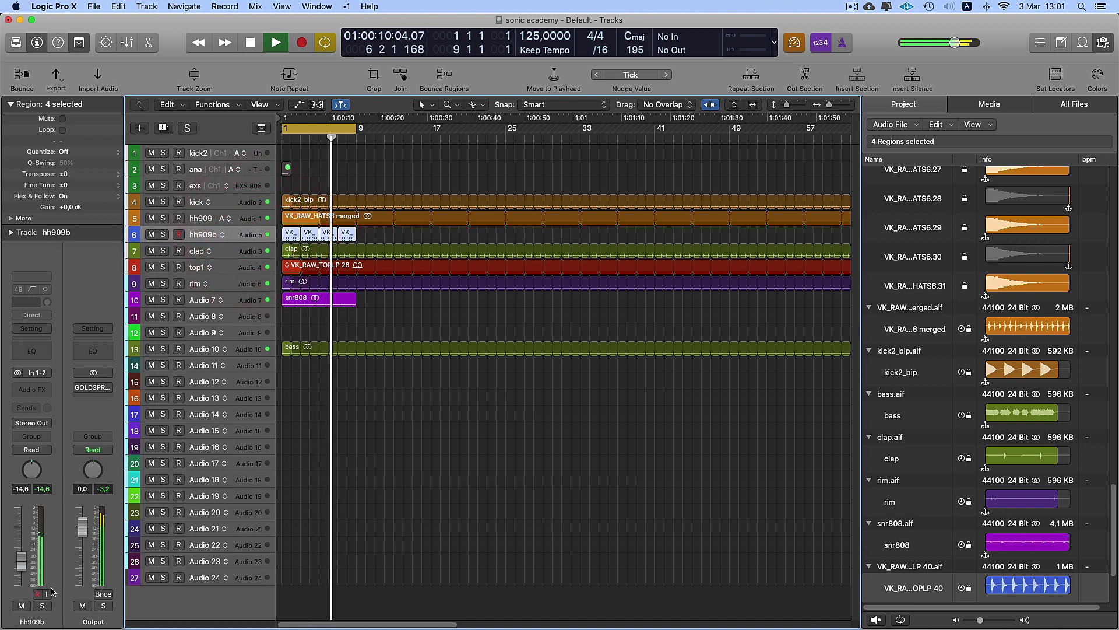
# - Set the gain of the four hh909b regions to -22 dB
pyautogui.moveTo(21, 571); pyautogui.dragTo(13, 612)
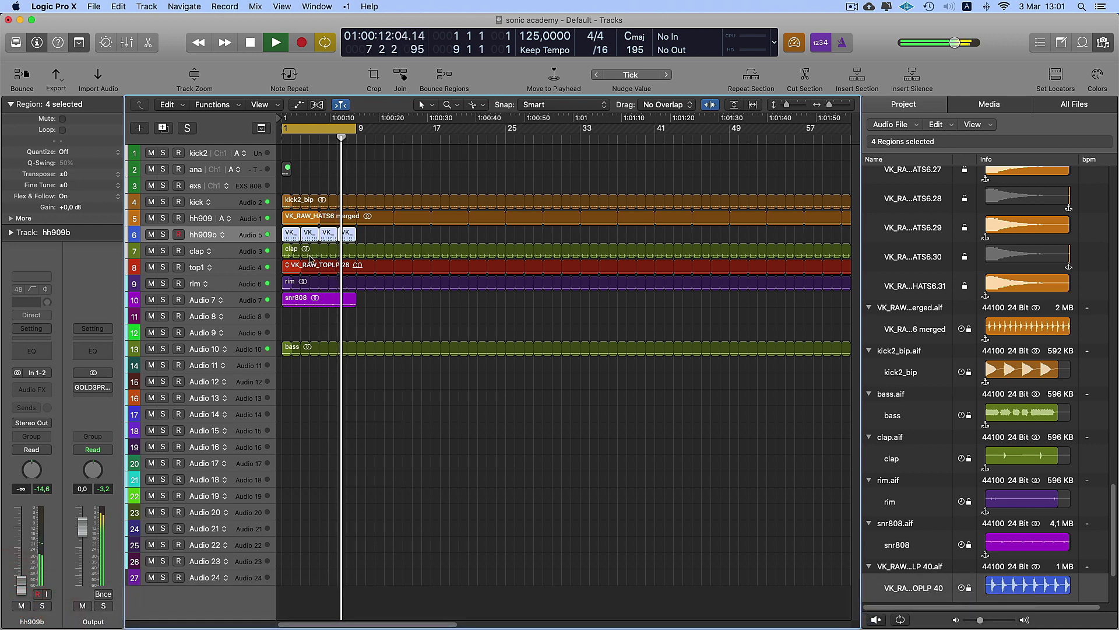
pyautogui.moveTo(372, 238); pyautogui.dragTo(294, 233)
pyautogui.doubleClick(70, 207)
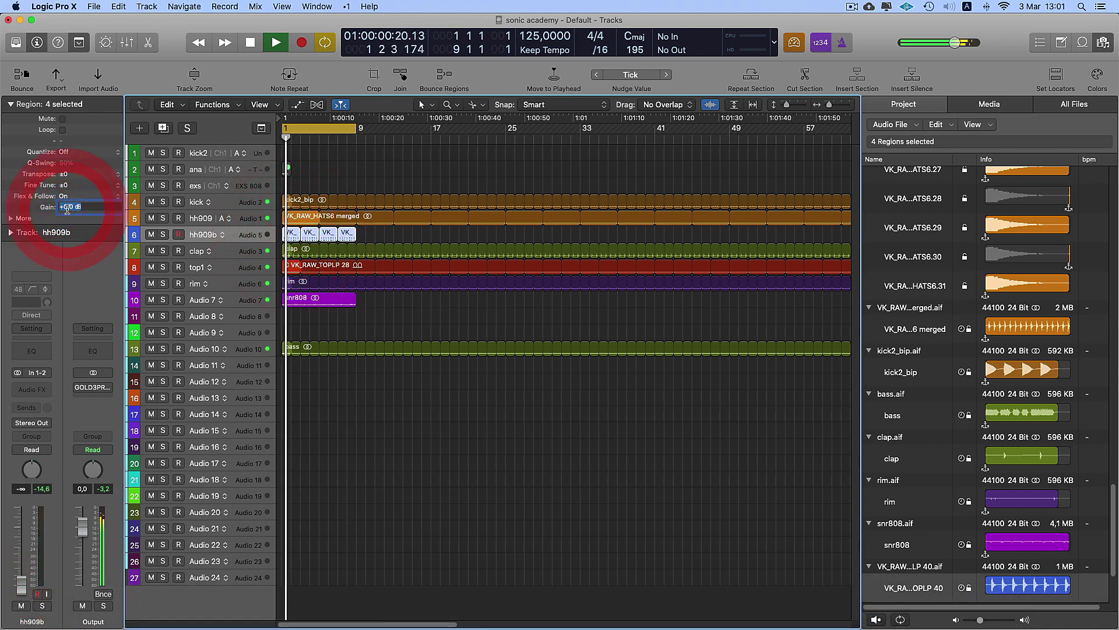
pyautogui.write('-22')
pyautogui.press('Return')
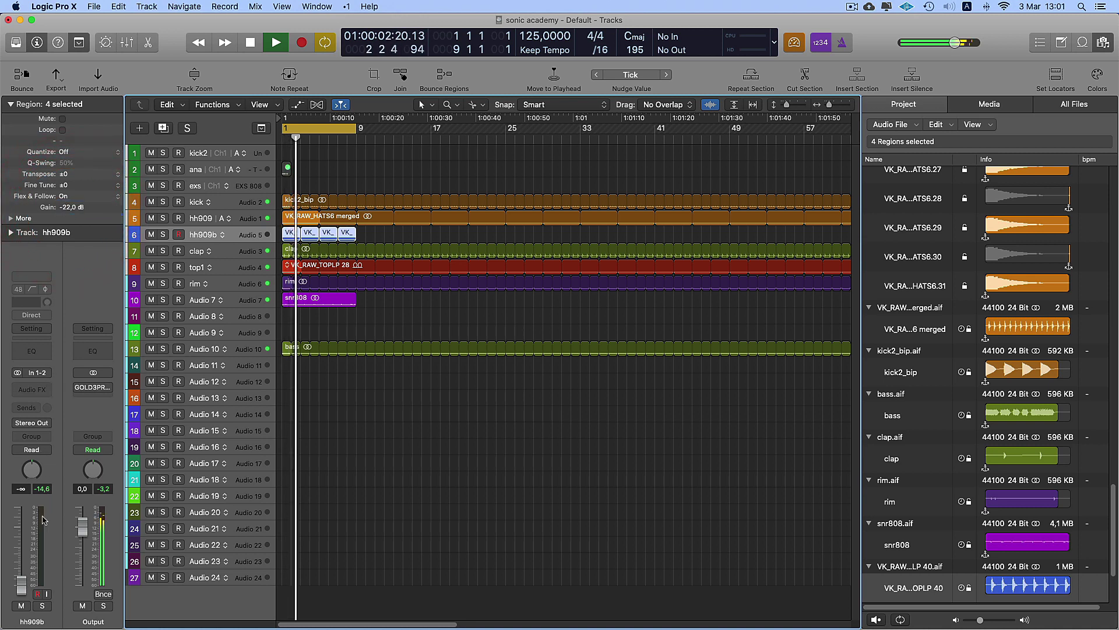
# - Reset the hh909b fader to 0 dB and pan the track to +20
pyautogui.keyDown('alt'); pyautogui.click(32, 564); pyautogui.keyUp('alt')
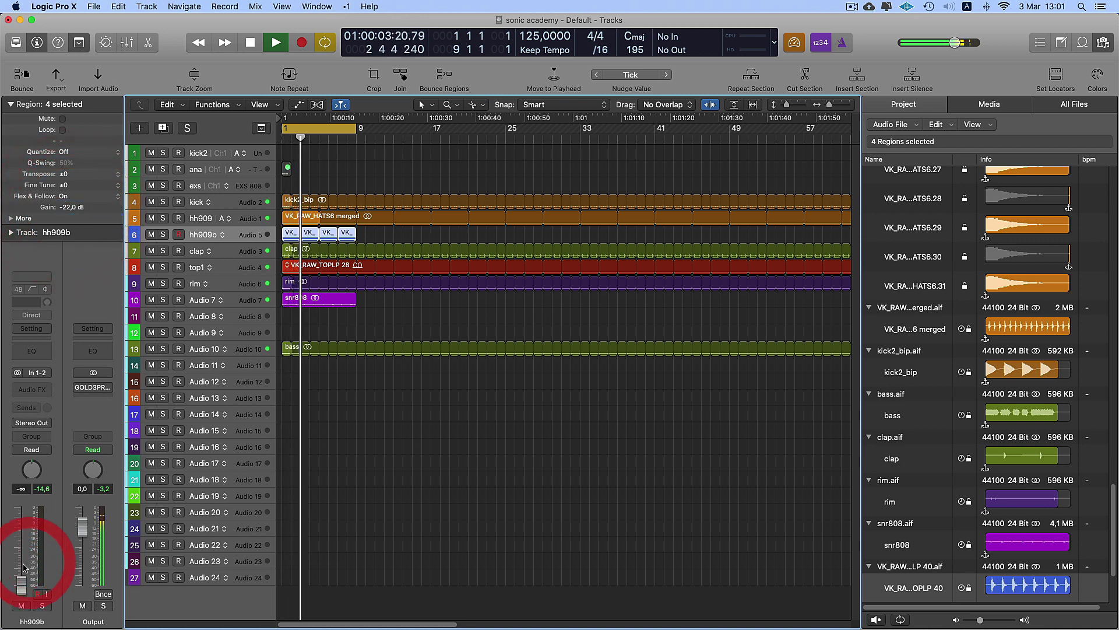
pyautogui.click(34, 474)
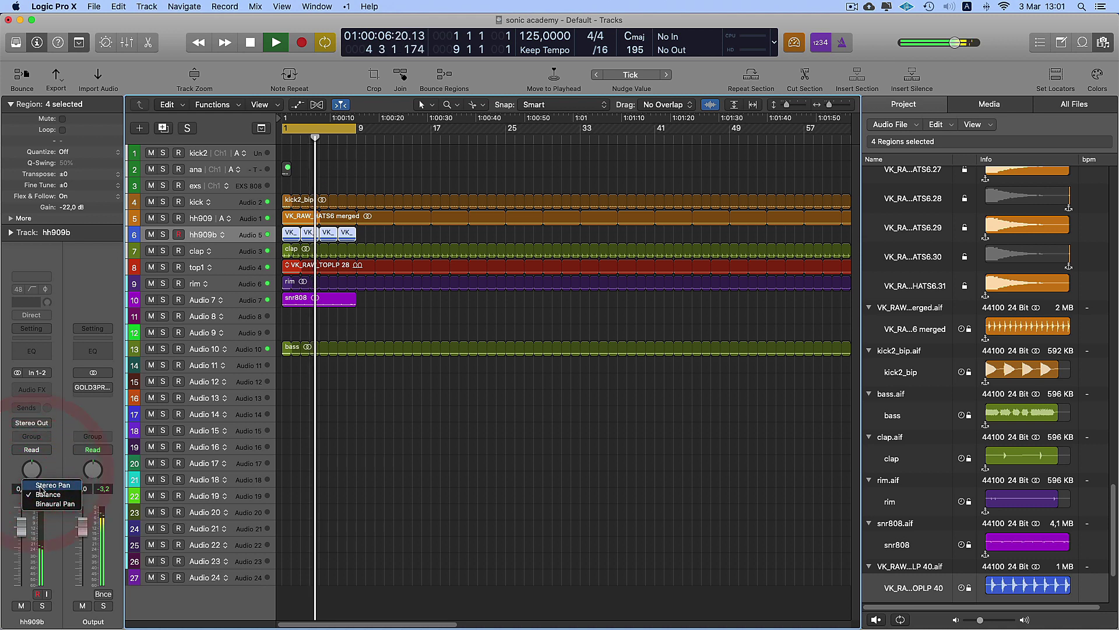
pyautogui.moveTo(36, 481); pyautogui.dragTo(30, 459)
pyautogui.click(32, 470)
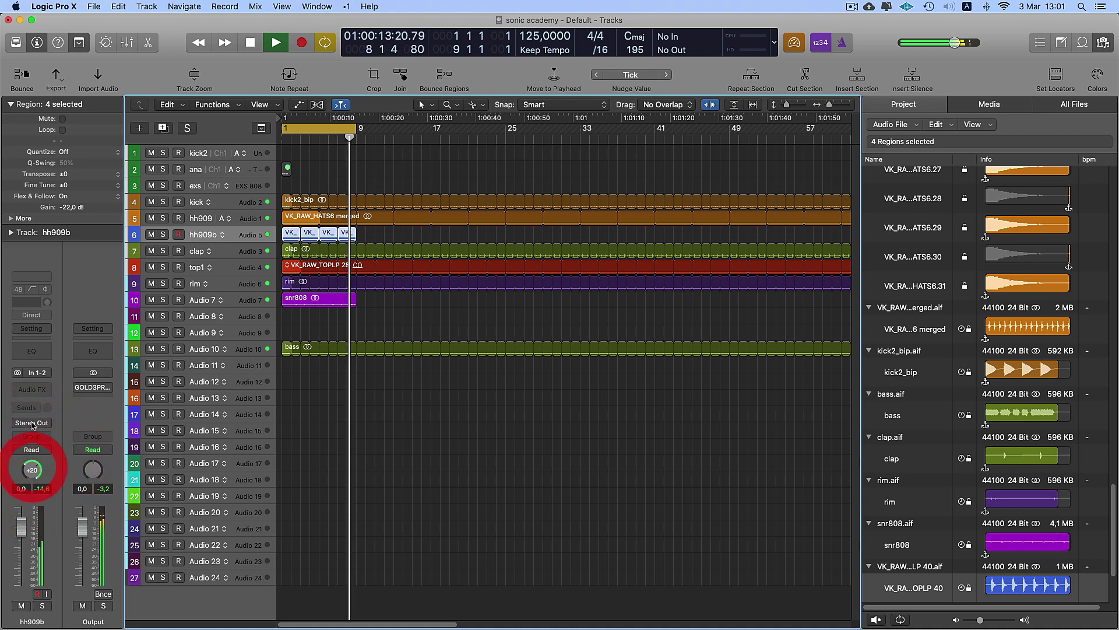
# - Add a Compressor to hh909b, set the clap Compressor threshold to -13.5 dB, and stop playback
pyautogui.click(33, 337)
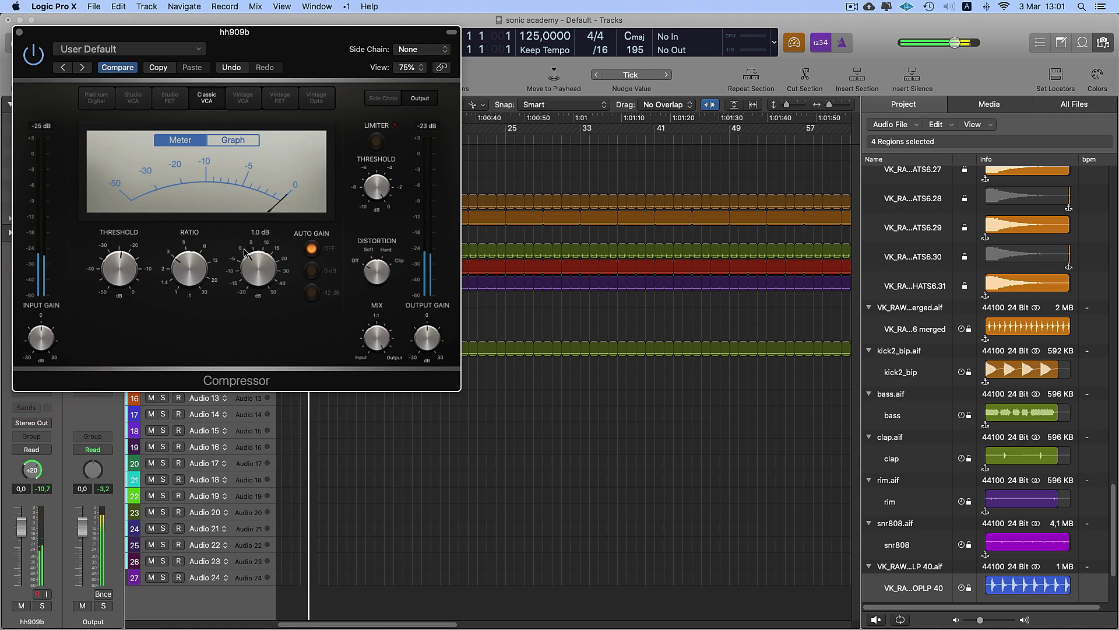
pyautogui.click(19, 33)
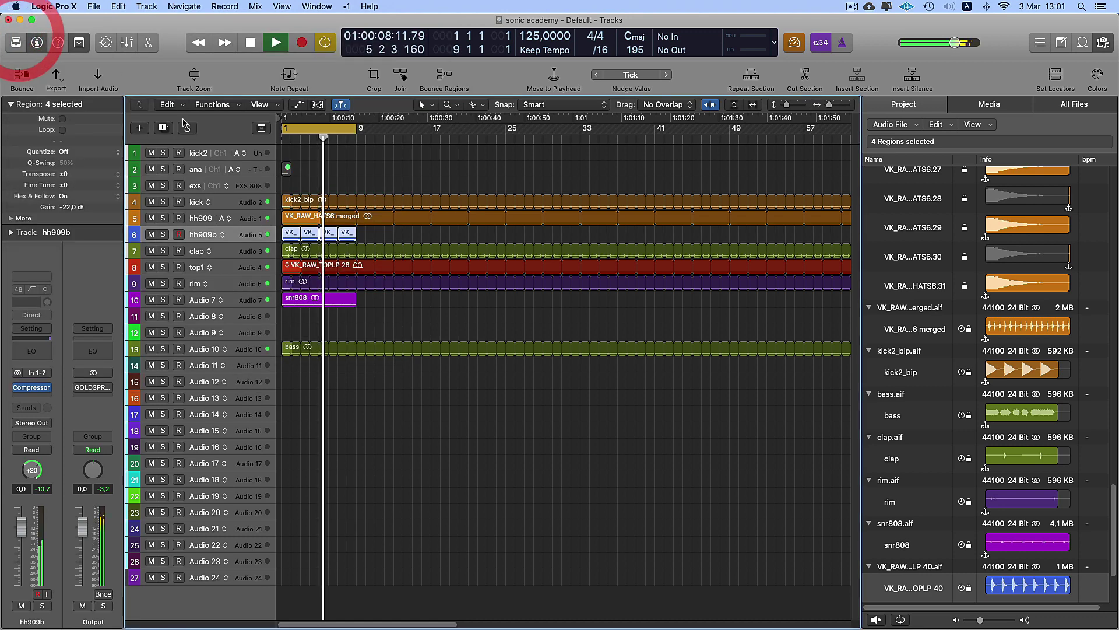
pyautogui.click(241, 251)
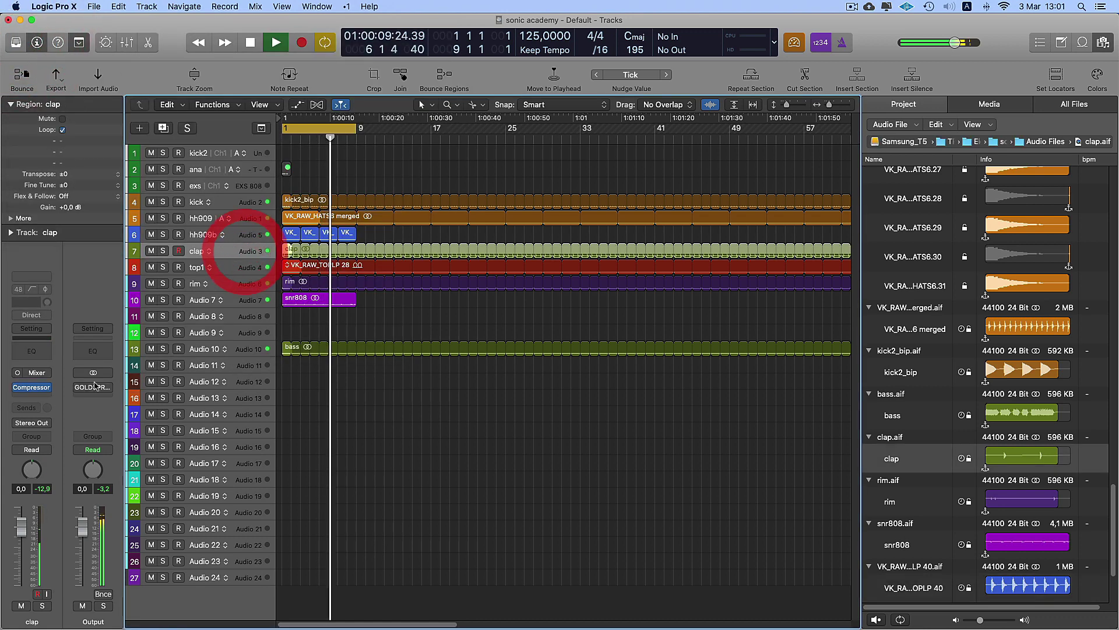
pyautogui.click(35, 387)
pyautogui.moveTo(605, 395)
pyautogui.moveTo(605, 395); pyautogui.dragTo(608, 379)
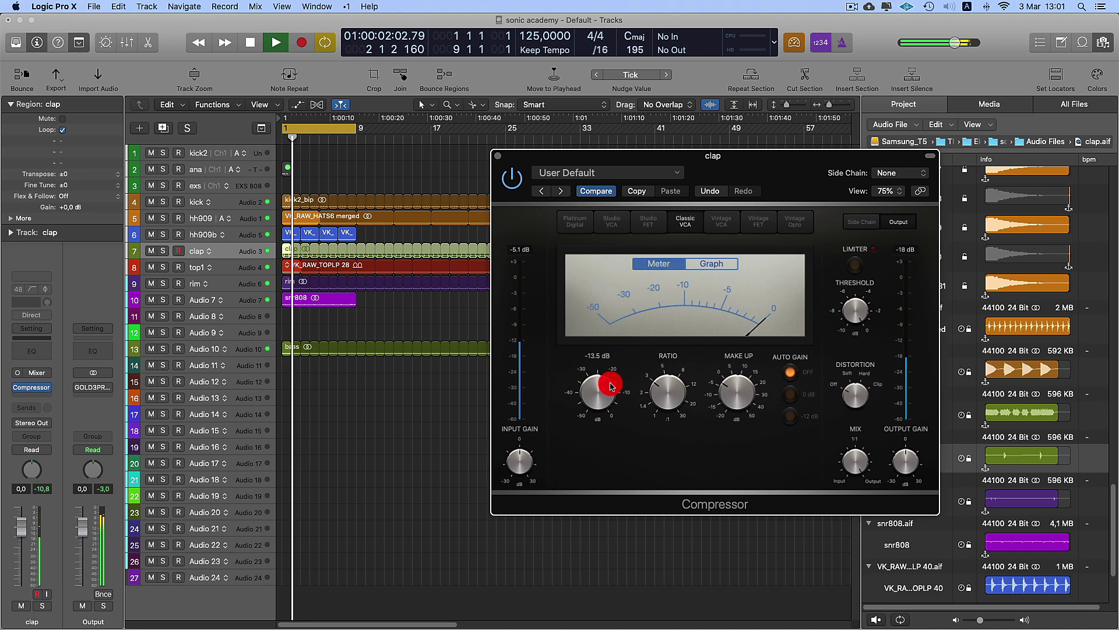
pyautogui.click(751, 393)
pyautogui.click(497, 156)
pyautogui.click(380, 329)
pyautogui.press('space')
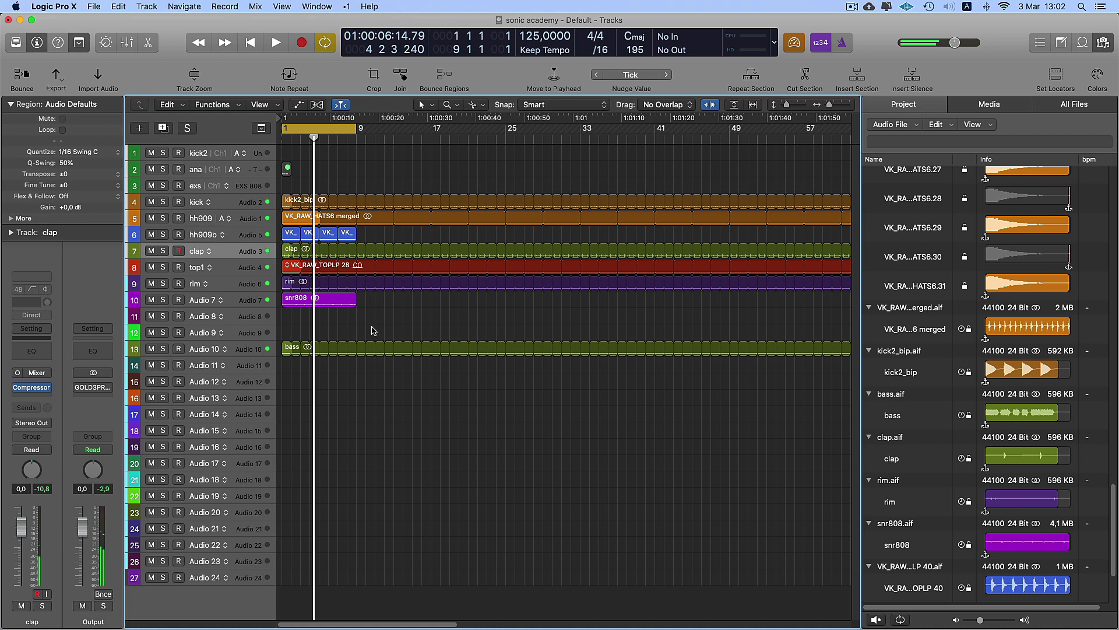